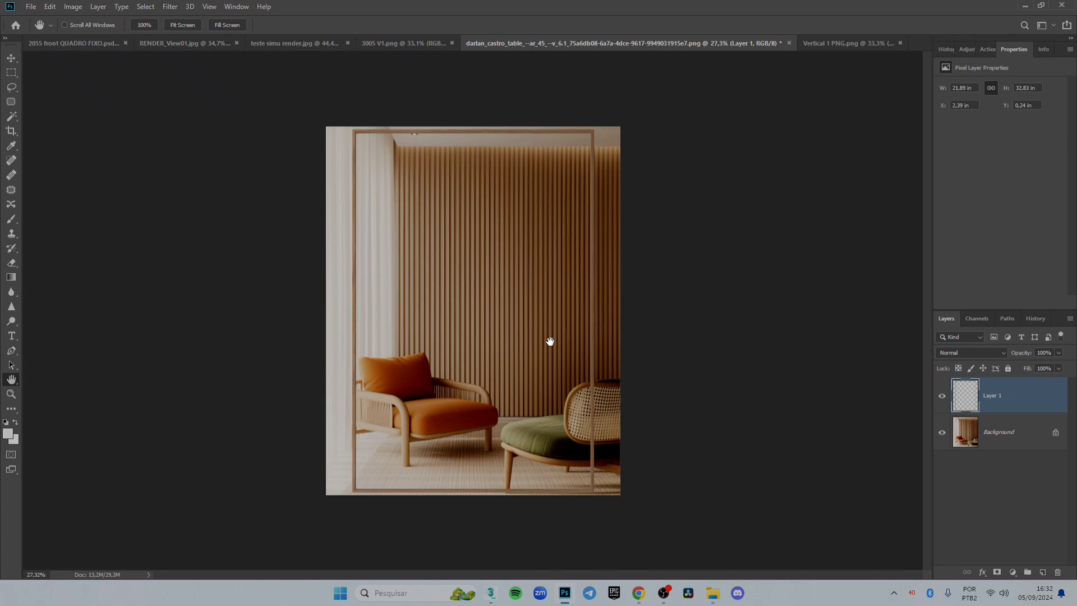
Step: Examine how the thin wooden frame's edges and lower corners sit against the curtain, armchair and rug
scroll(464, 507, "up", 3)
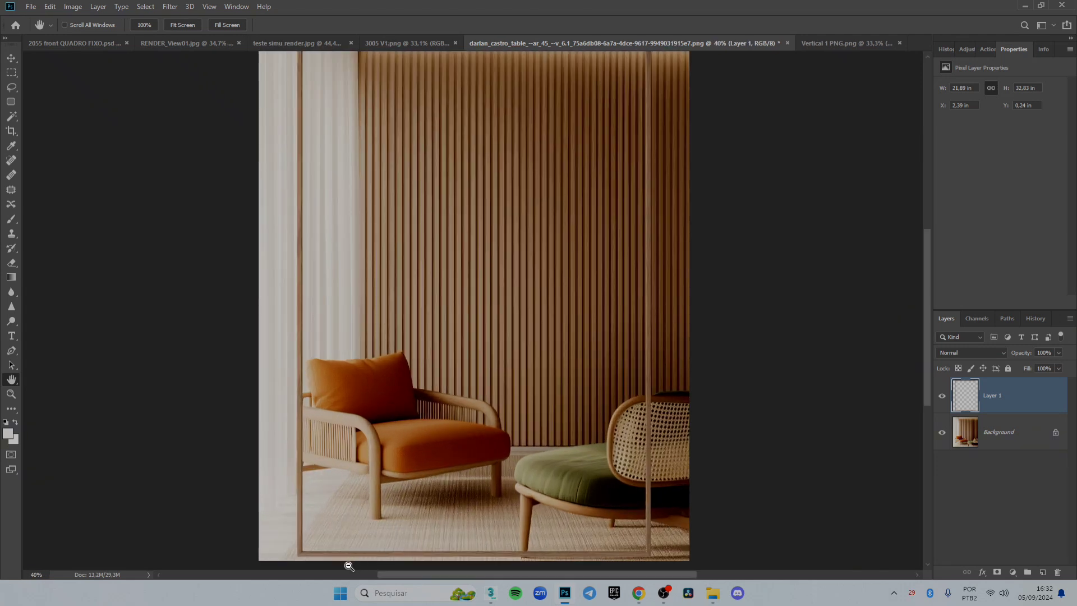
scroll(340, 509, "up", 5)
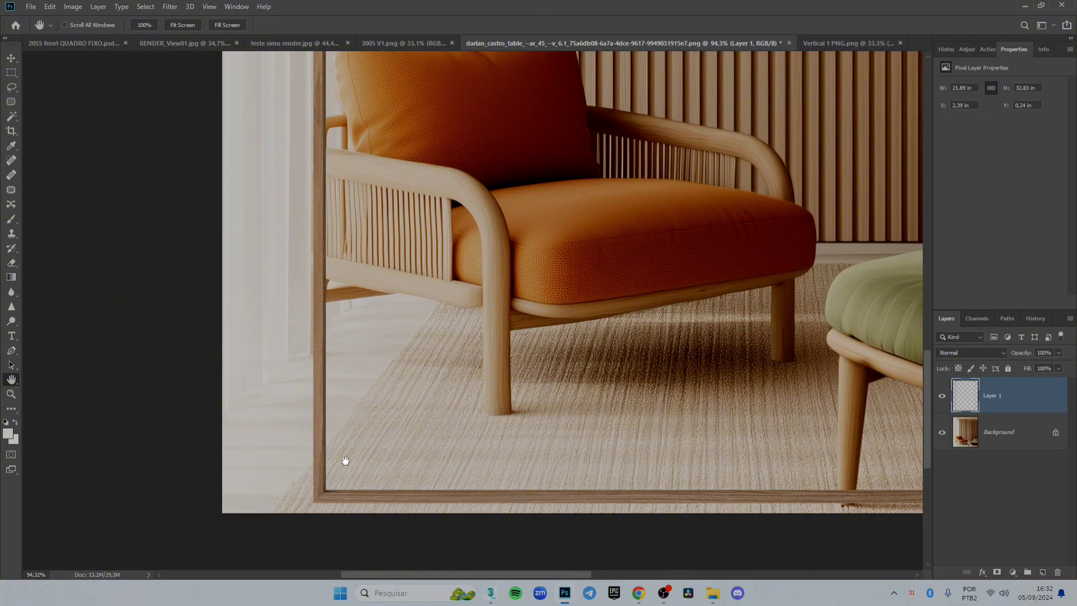
scroll(404, 434, "down", 4)
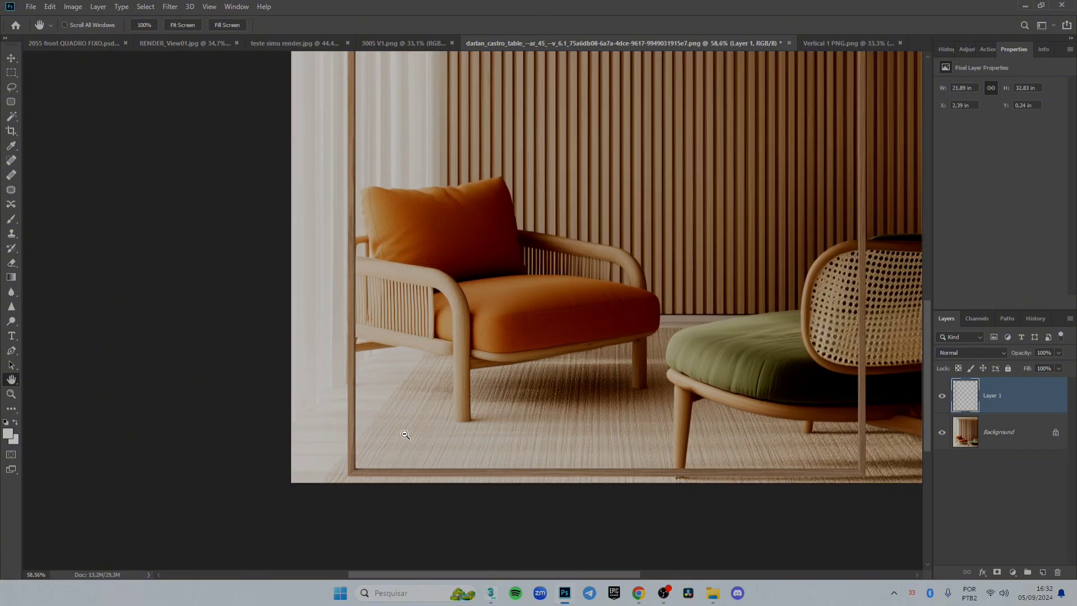
scroll(454, 375, "down", 1)
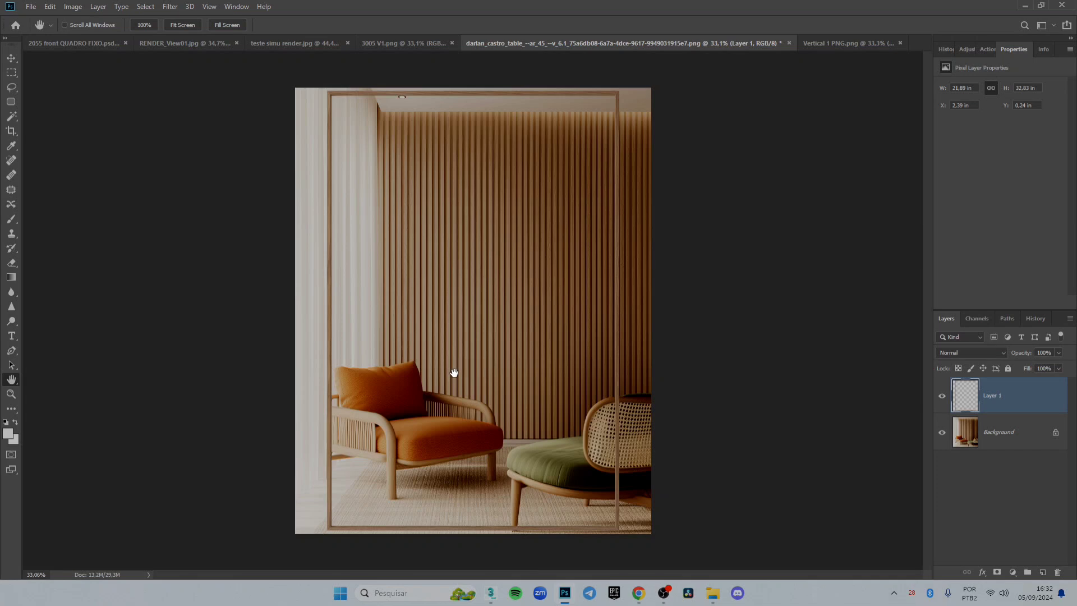
scroll(326, 546, "up", 1)
scroll(327, 543, "up", 4)
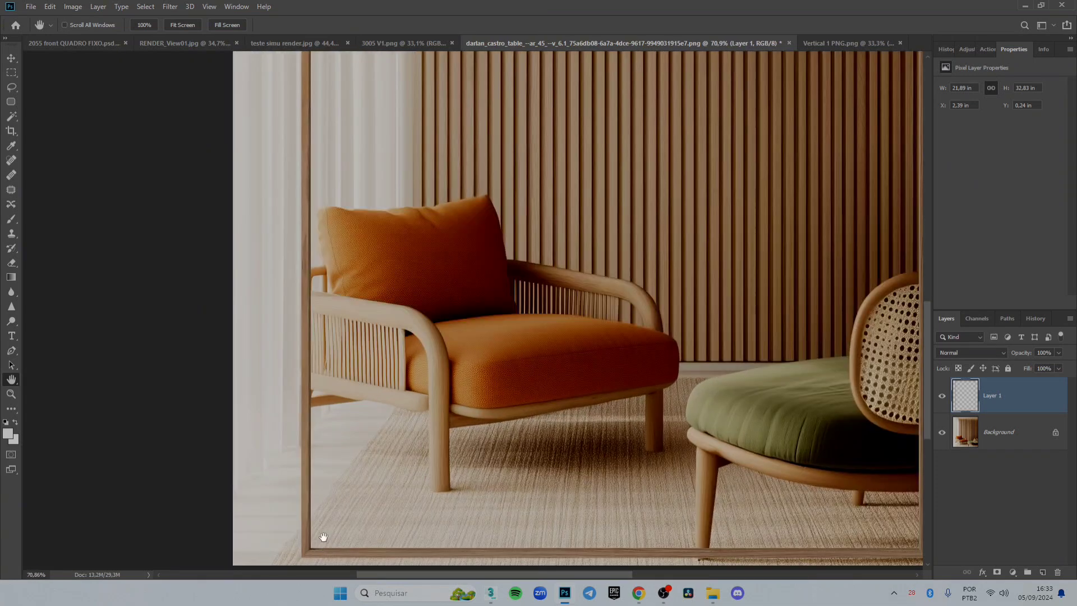
scroll(321, 521, "down", 4)
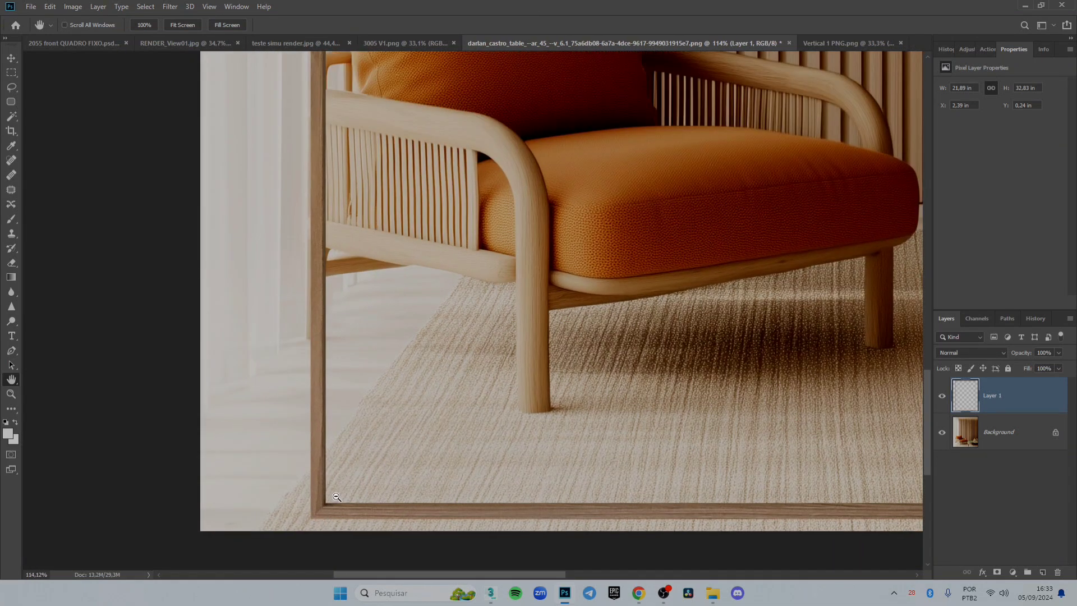
scroll(337, 497, "up", 4)
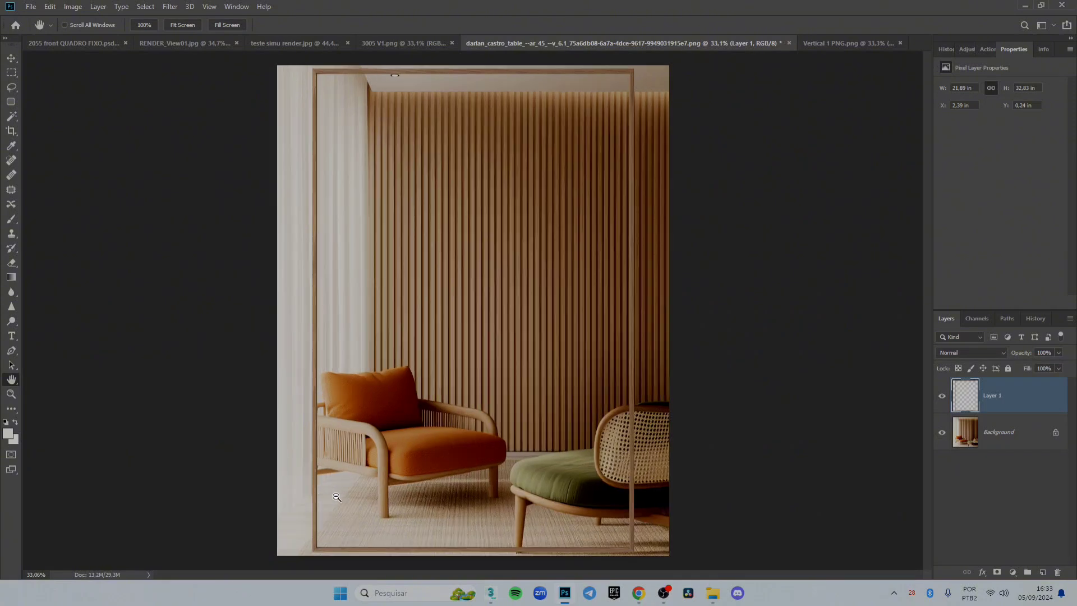
scroll(325, 516, "up", 2)
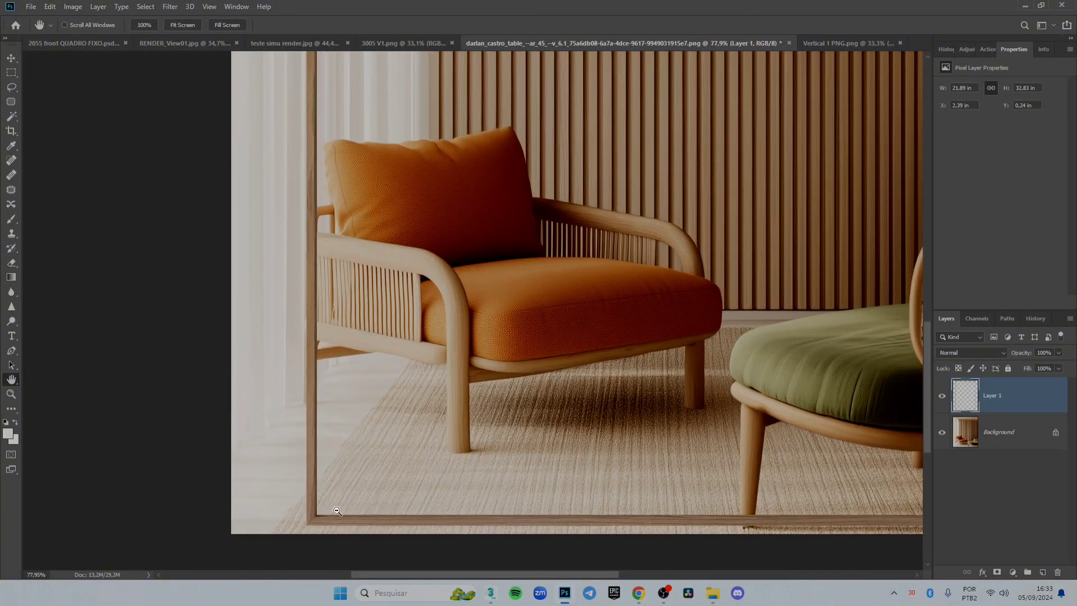
left_click_drag(585, 423, 461, 414)
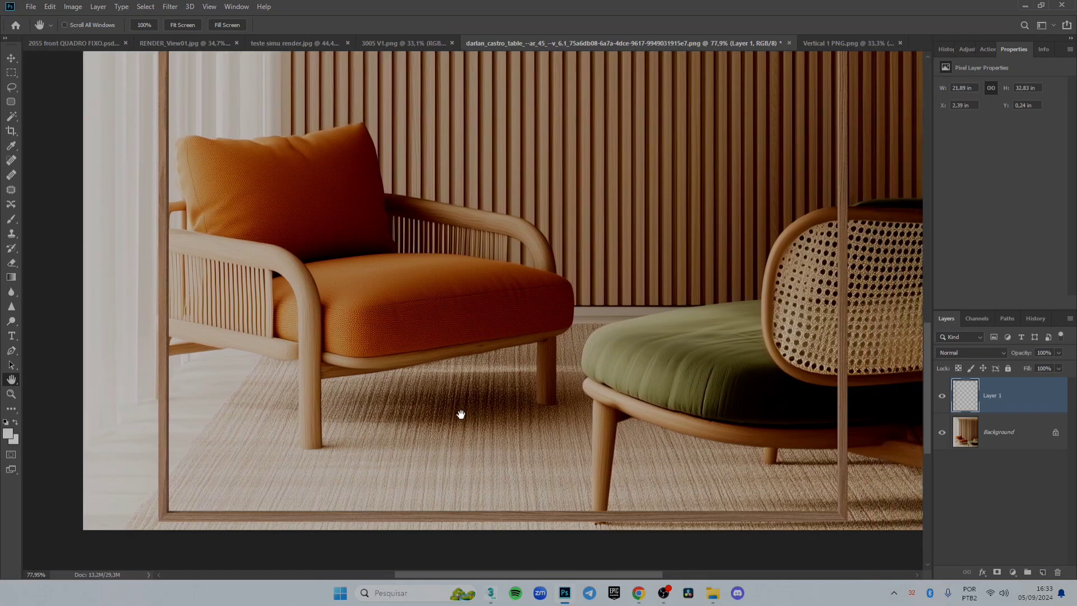
scroll(461, 414, "down", 3)
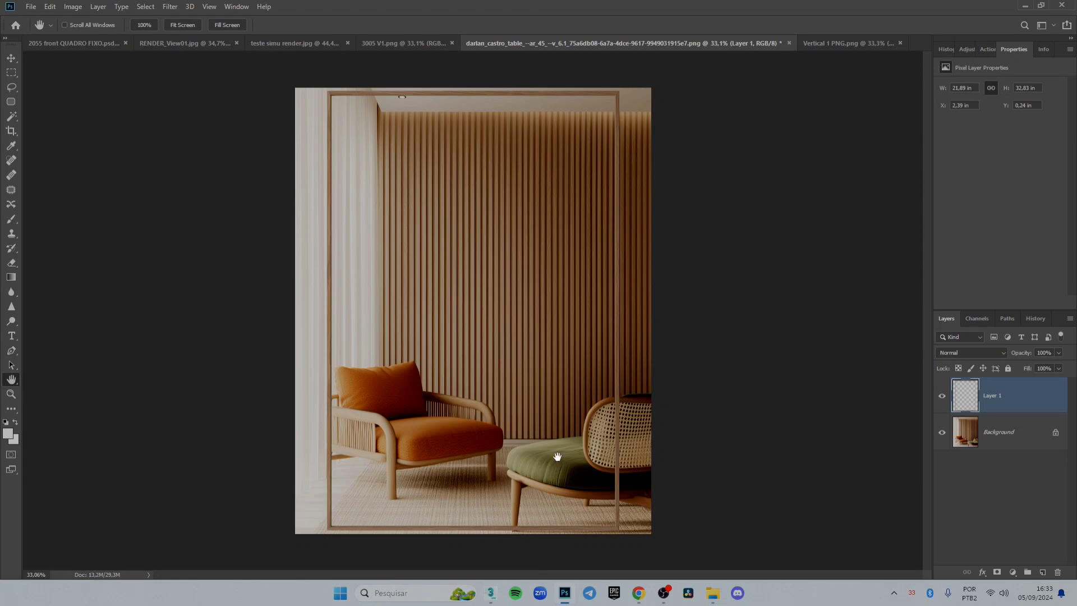
Step: Examine the slatted wall, baseboard, furniture and overlapping frame both in close-up and in the full image
scroll(555, 426, "up", 10)
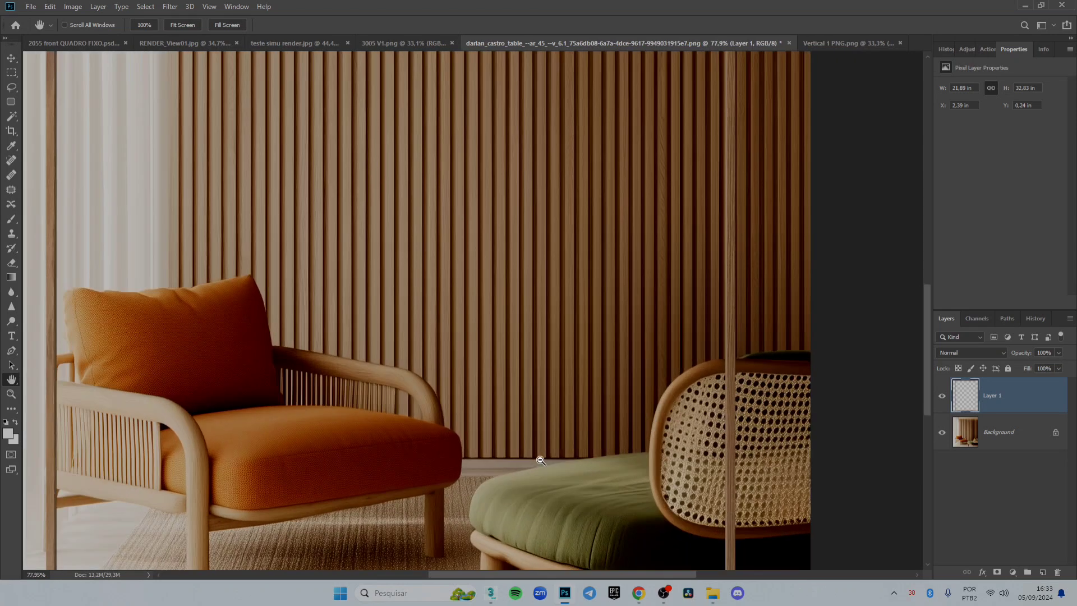
scroll(541, 461, "down", 8)
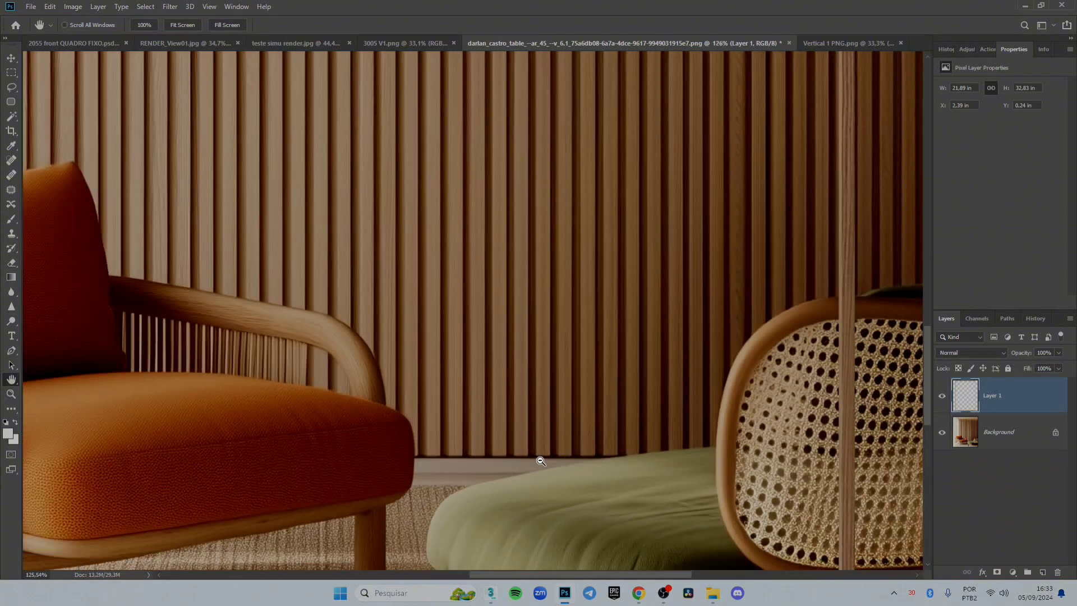
scroll(541, 461, "down", 1)
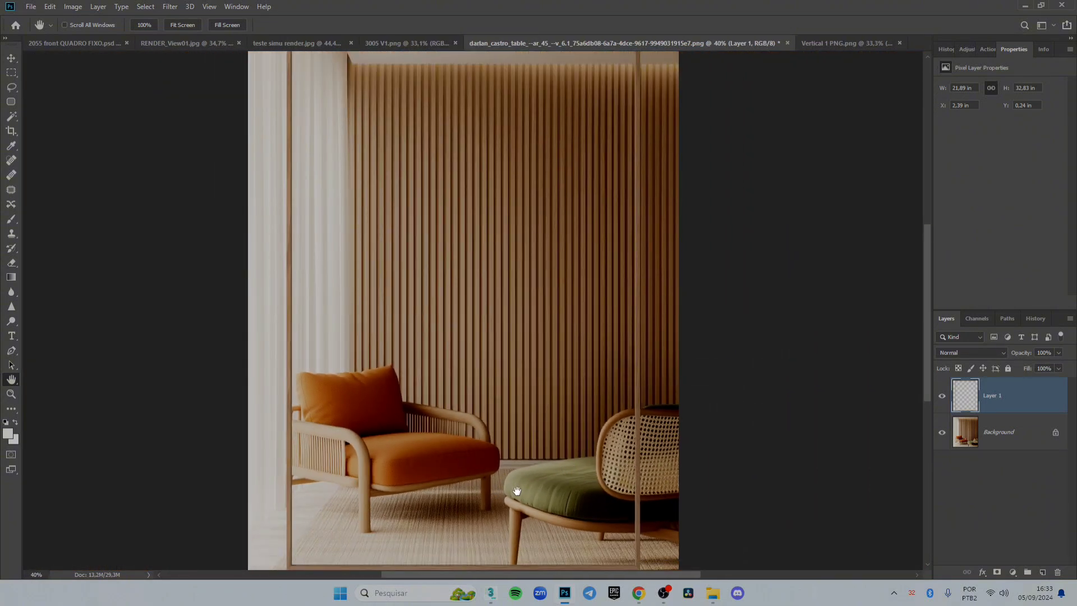
scroll(517, 491, "up", 2)
scroll(517, 491, "down", 2)
scroll(517, 491, "up", 1)
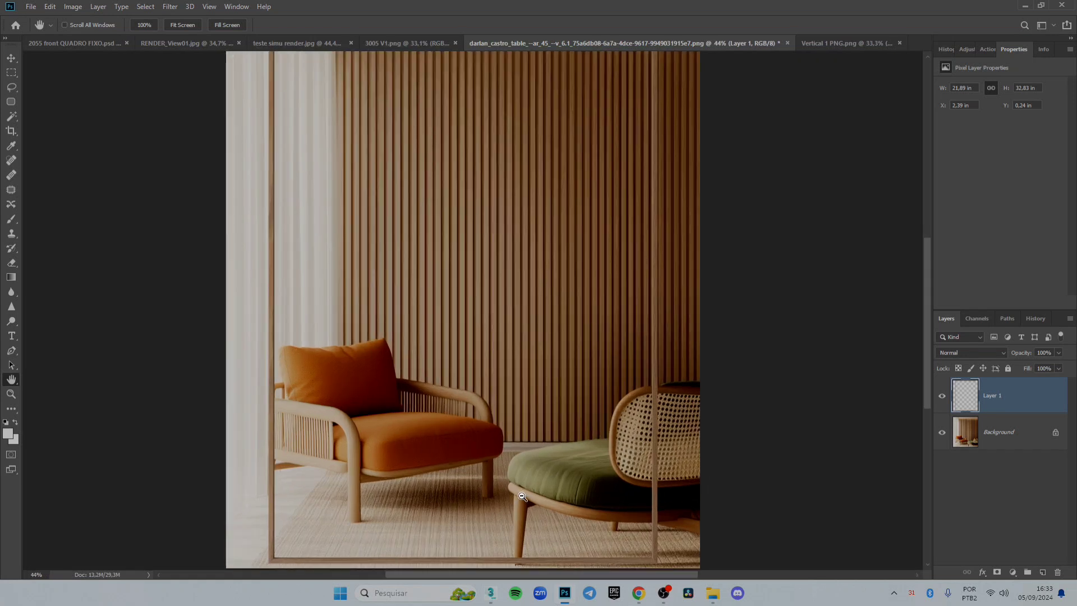
scroll(516, 491, "down", 1)
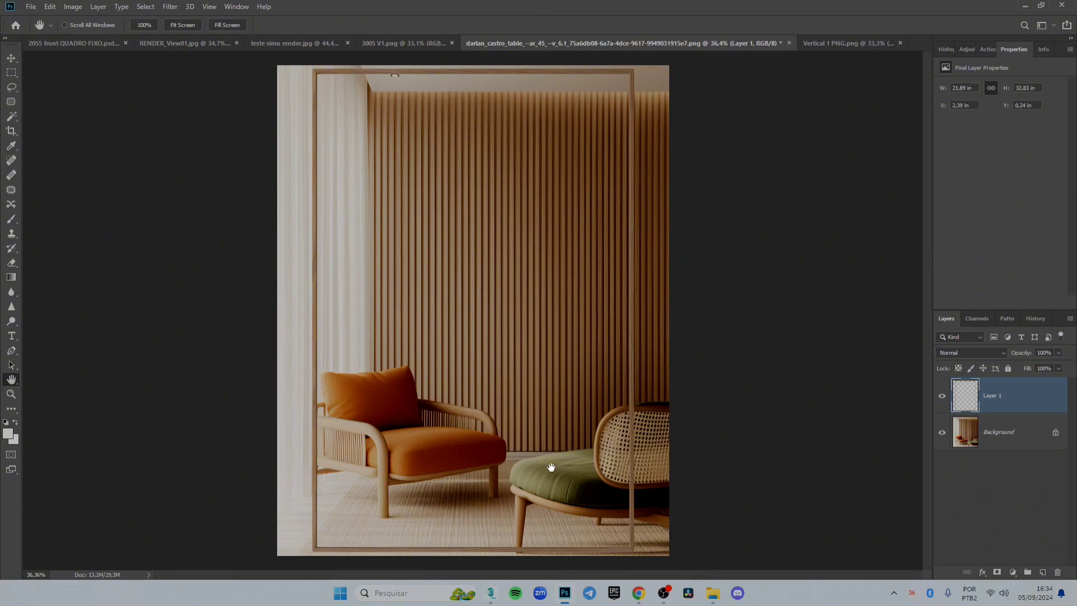
scroll(555, 489, "up", 3)
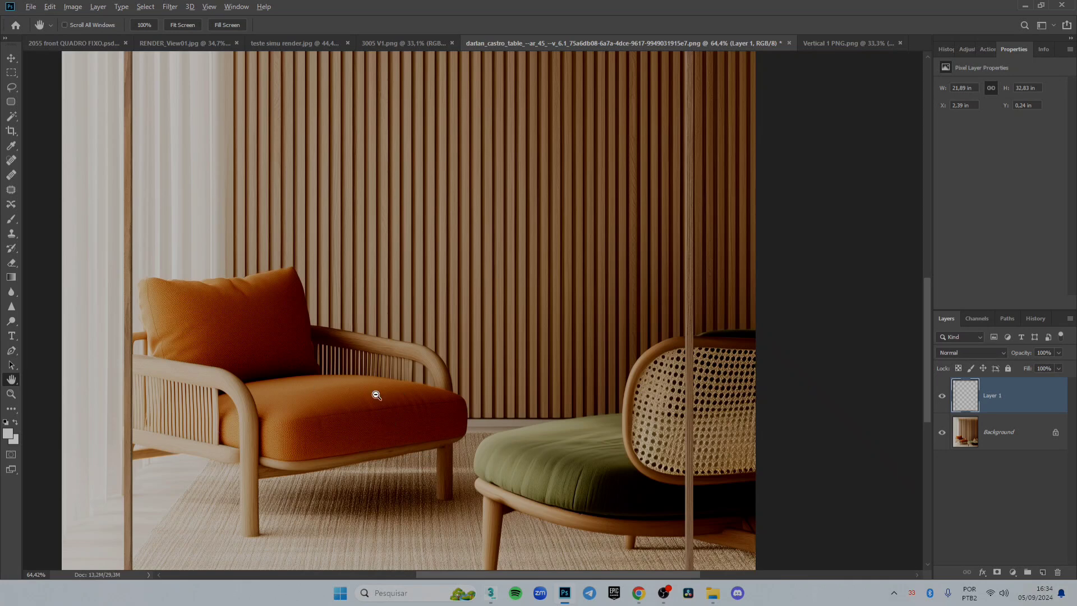
scroll(377, 395, "down", 3)
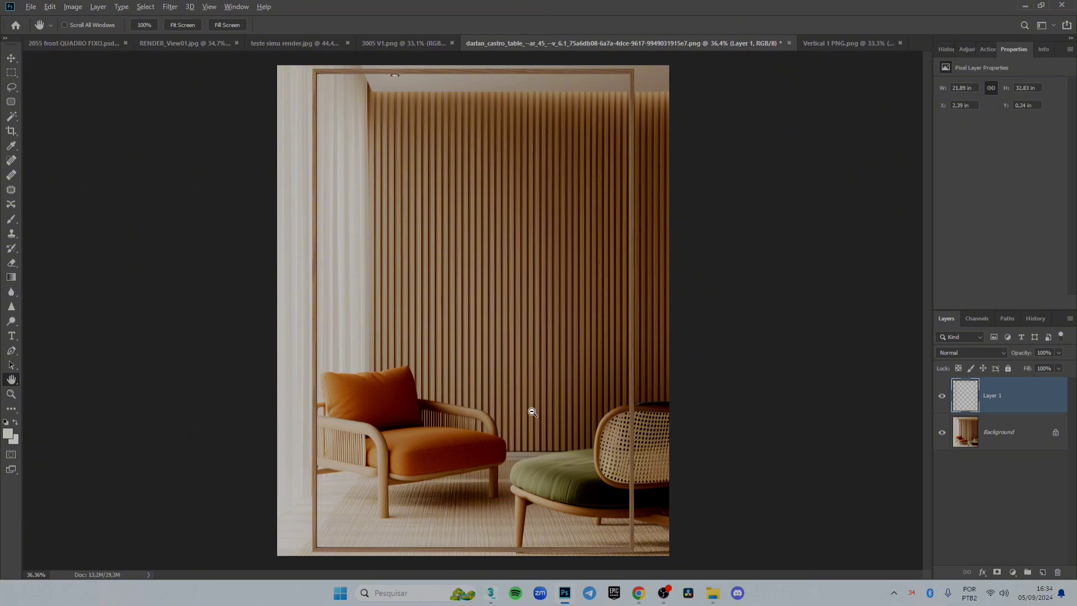
scroll(538, 420, "down", 1)
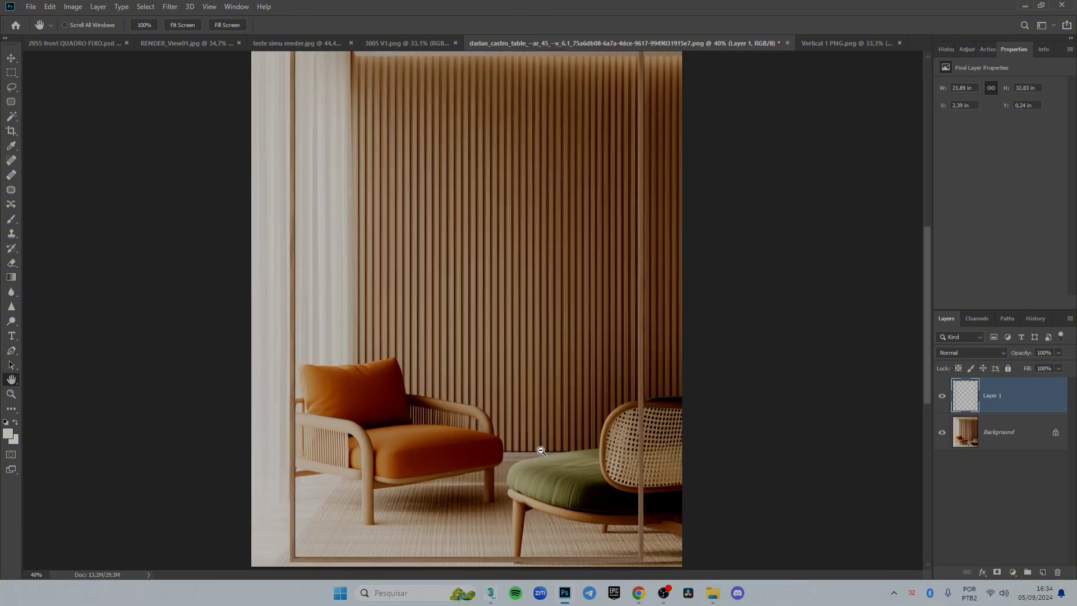
scroll(542, 450, "up", 2)
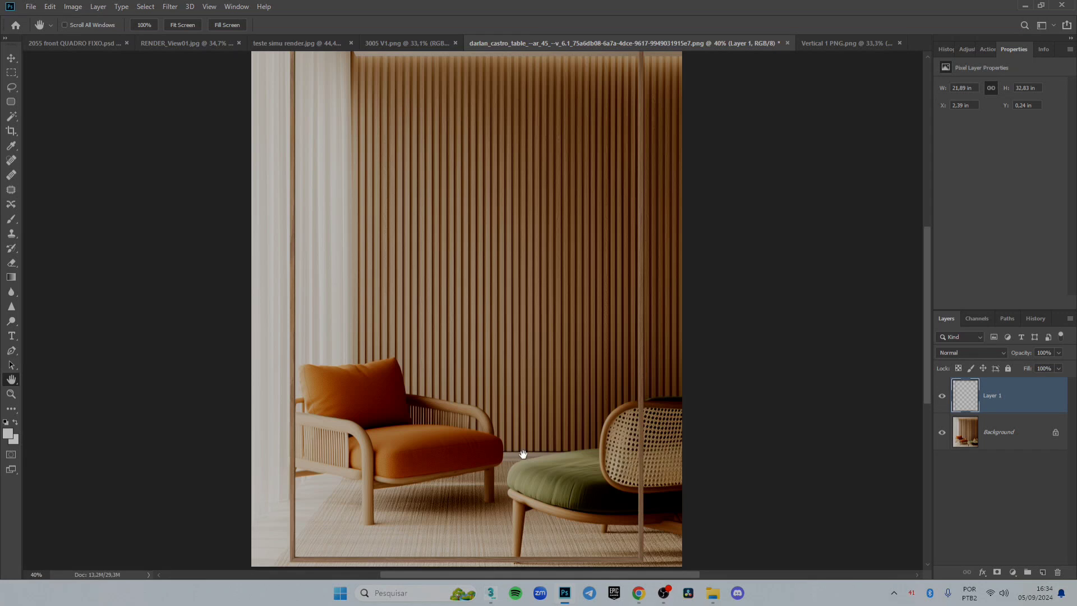
scroll(524, 453, "down", 3)
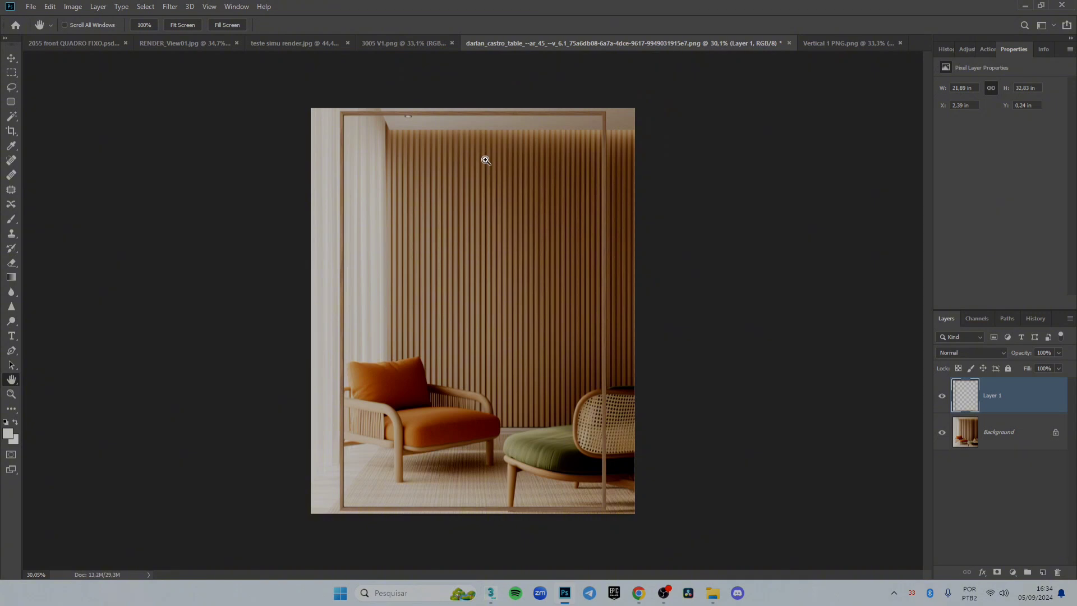
Step: Free-transform Layer 1 and move the wooden frame off the curtain onto the slatted wall, to about X 11.2 in, Y 2.31 in
key("ctrl+t")
left_click_drag(444, 181, 556, 202)
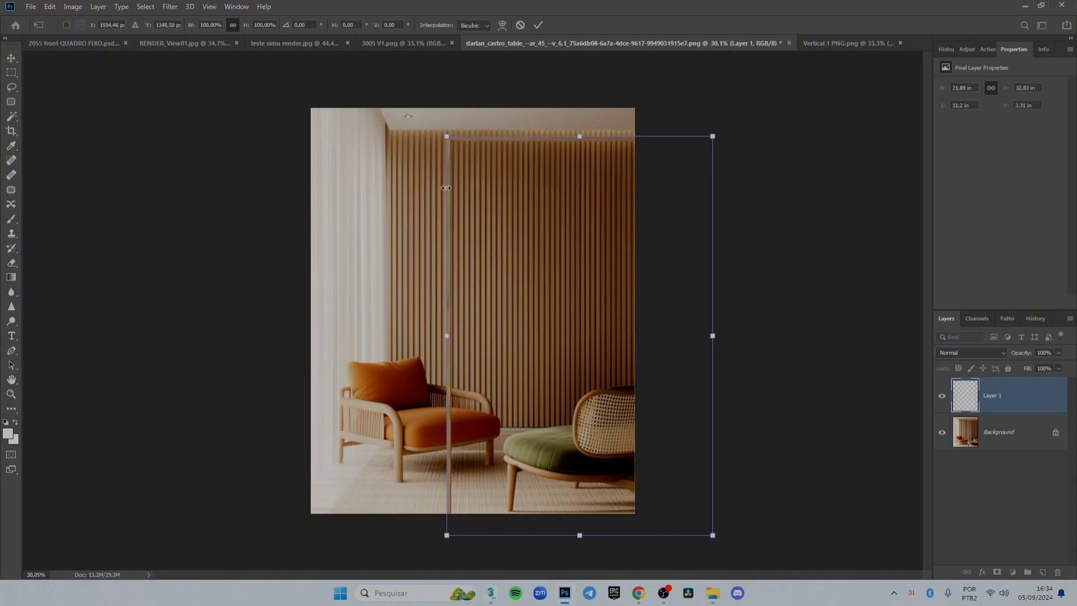
scroll(412, 105, "up", 2)
scroll(411, 106, "up", 2)
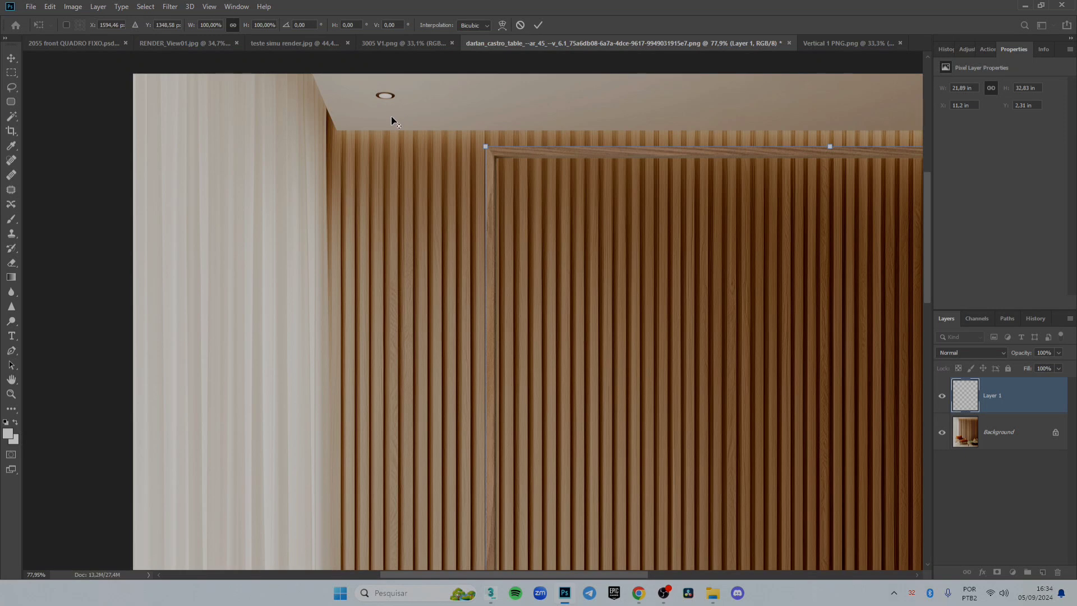
scroll(391, 116, "down", 2)
scroll(383, 109, "up", 3)
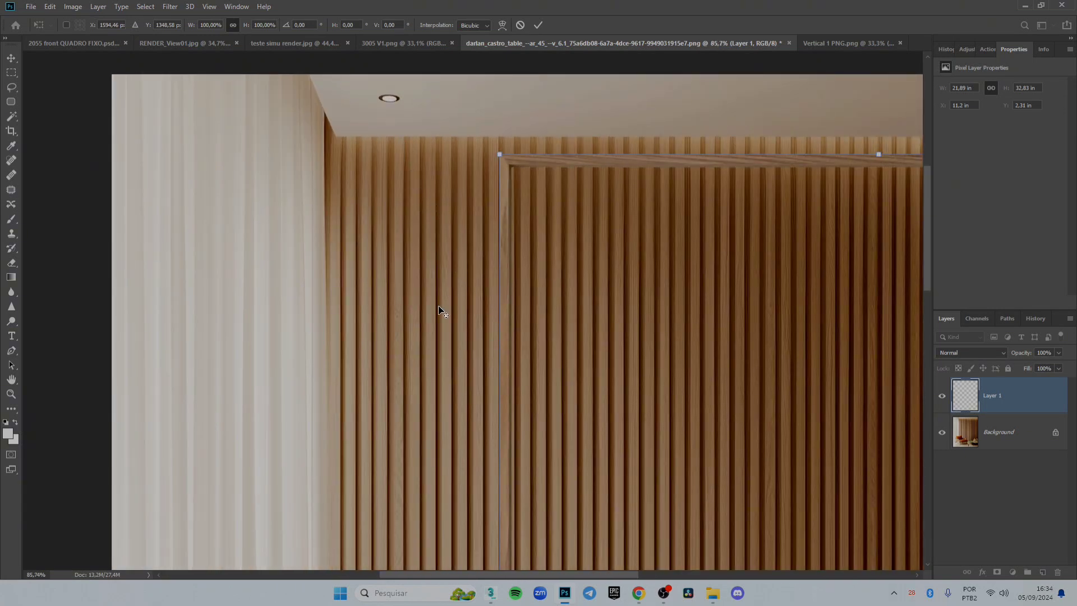
scroll(438, 307, "up", 3)
scroll(438, 308, "down", 1)
scroll(438, 308, "down", 5)
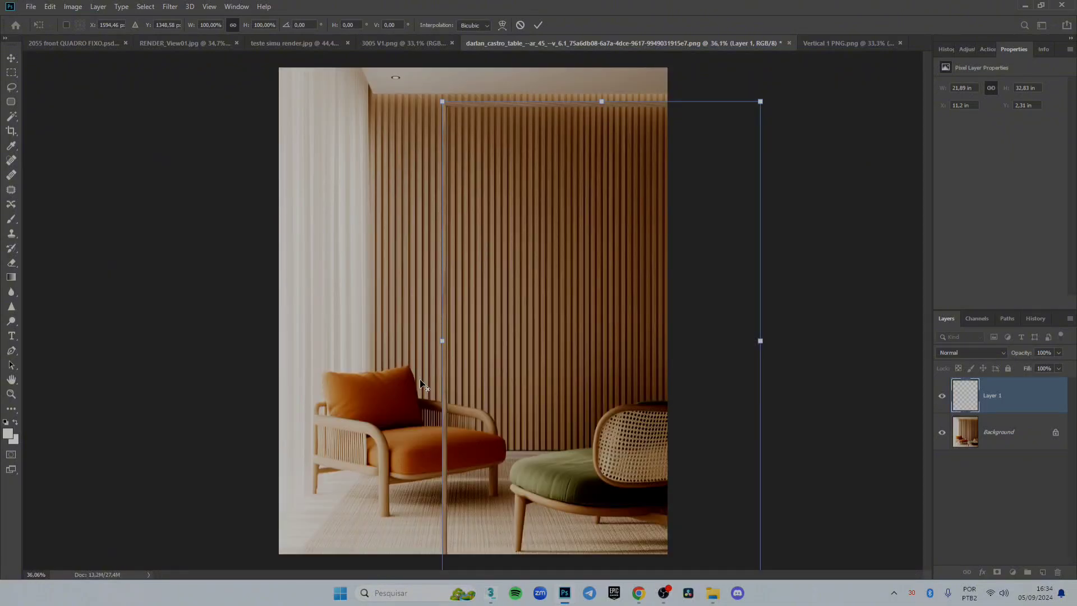
scroll(422, 378, "up", 4)
scroll(420, 383, "up", 1)
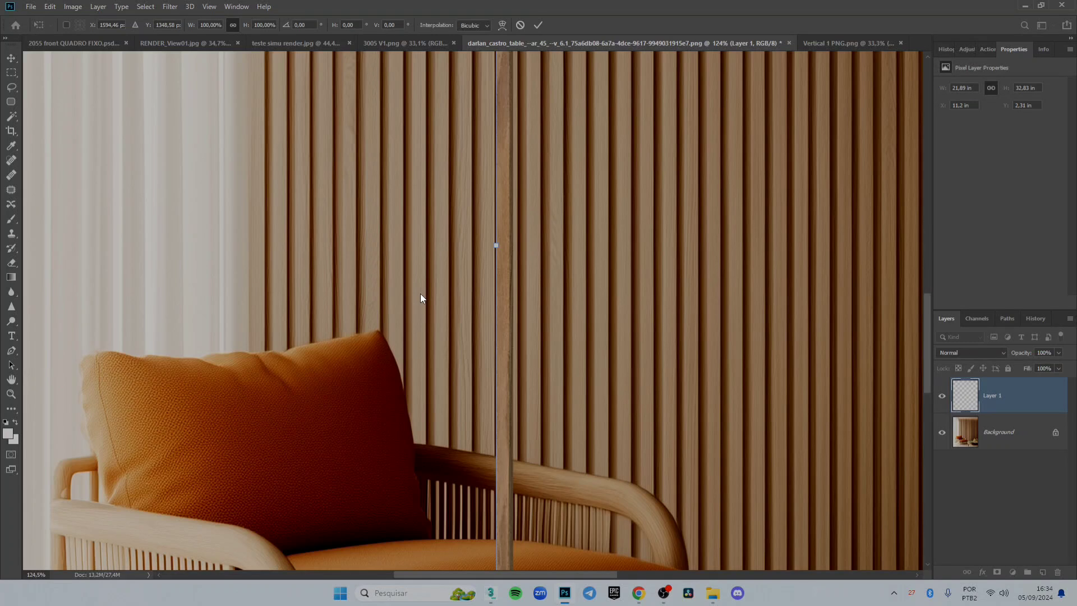
Step: Shift the frame back toward the curtain and up to the slatted wall's upper edge, about X 7.58 in, Y 1.45 in
left_click_drag(533, 250, 496, 281)
scroll(497, 282, "down", 2)
scroll(497, 279, "down", 4)
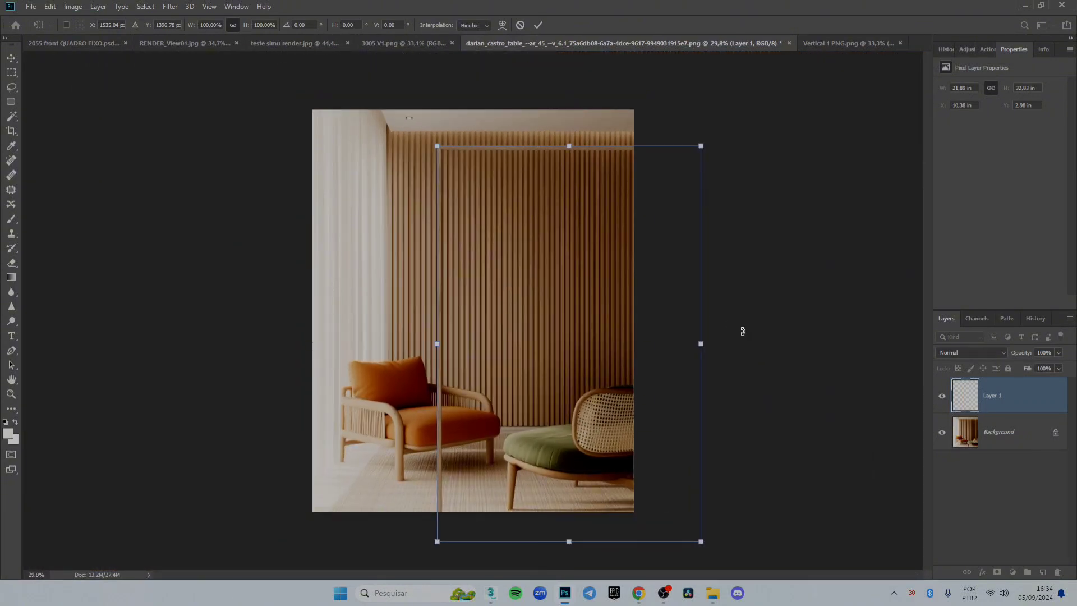
left_click_drag(584, 233, 551, 217)
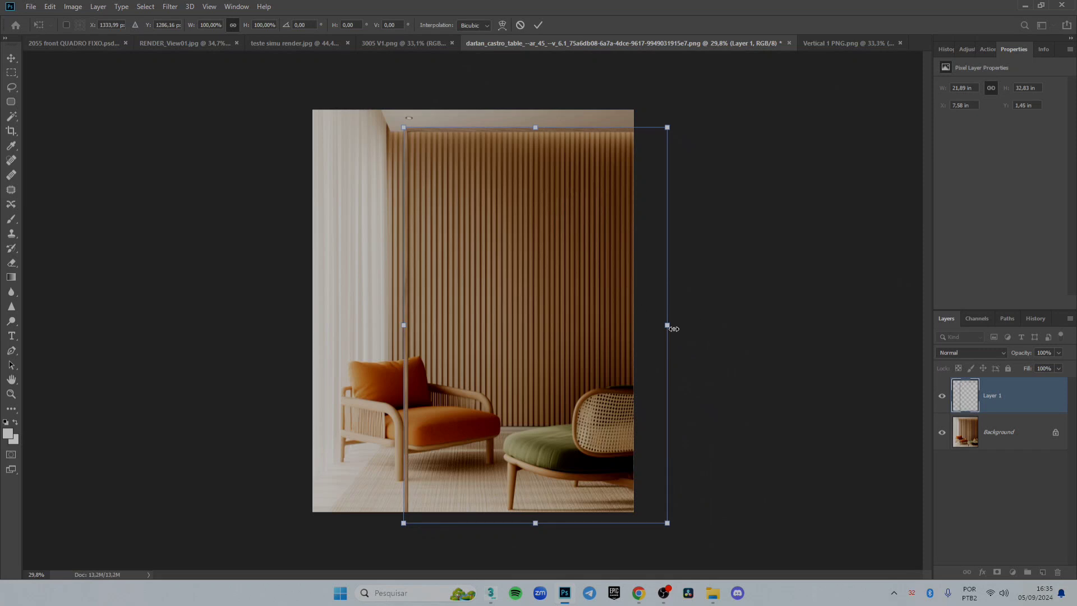
Step: Scale the frame down proportionally to about 11.65 × 17.48 in and place it on the slatted wall above the chairs
left_click_drag(674, 328, 544, 345)
left_click_drag(429, 335, 481, 303)
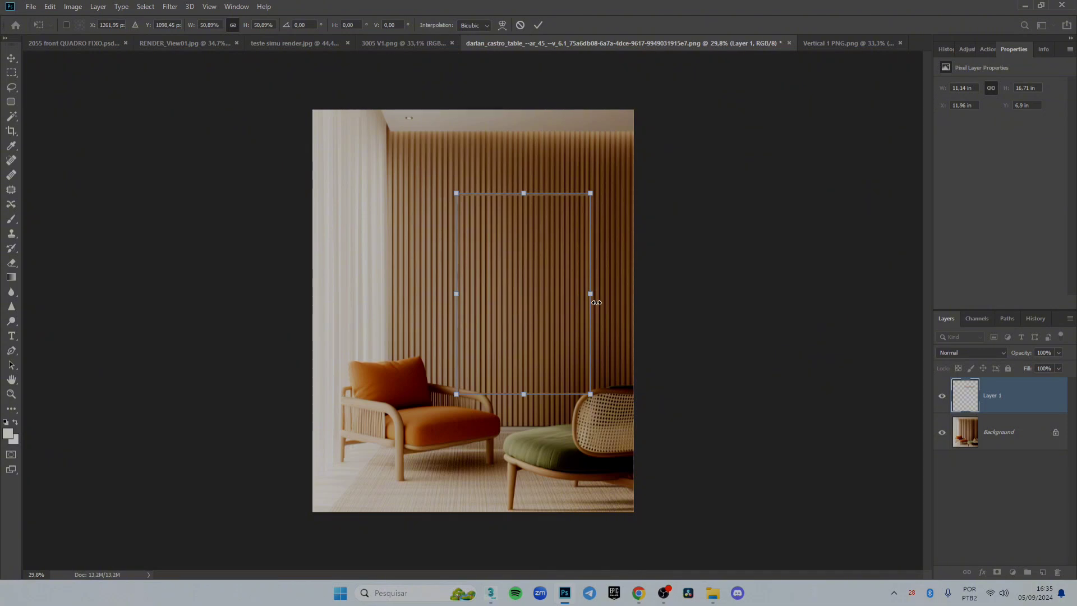
left_click_drag(591, 293, 605, 293)
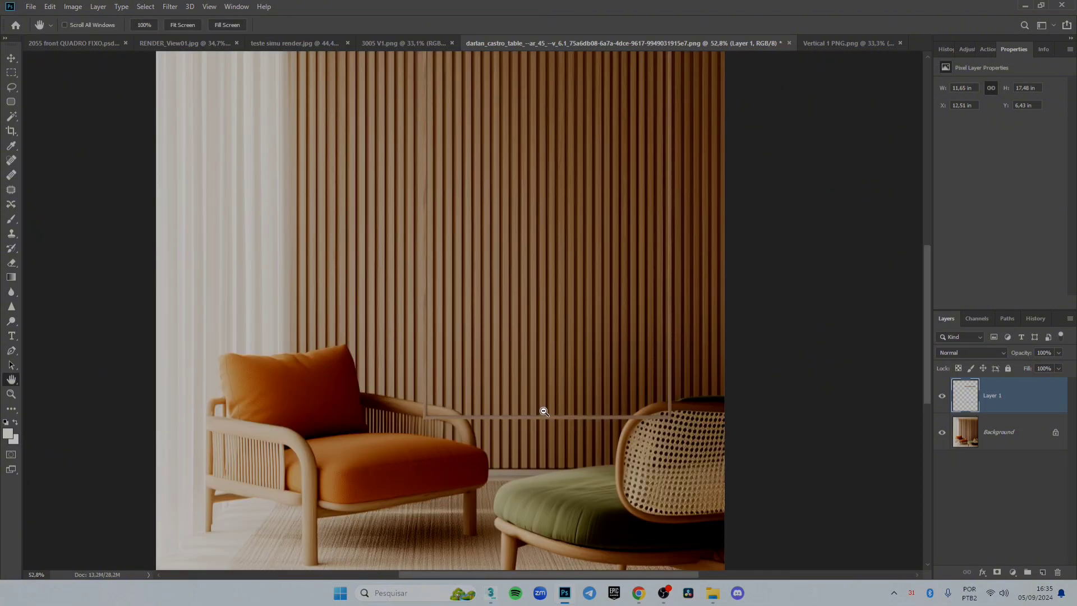
Step: Nudge the frame slightly right over the slats to about X 12.71 in, Y 6.44 in, and apply the transform
scroll(544, 412, "down", 3)
scroll(554, 284, "up", 5)
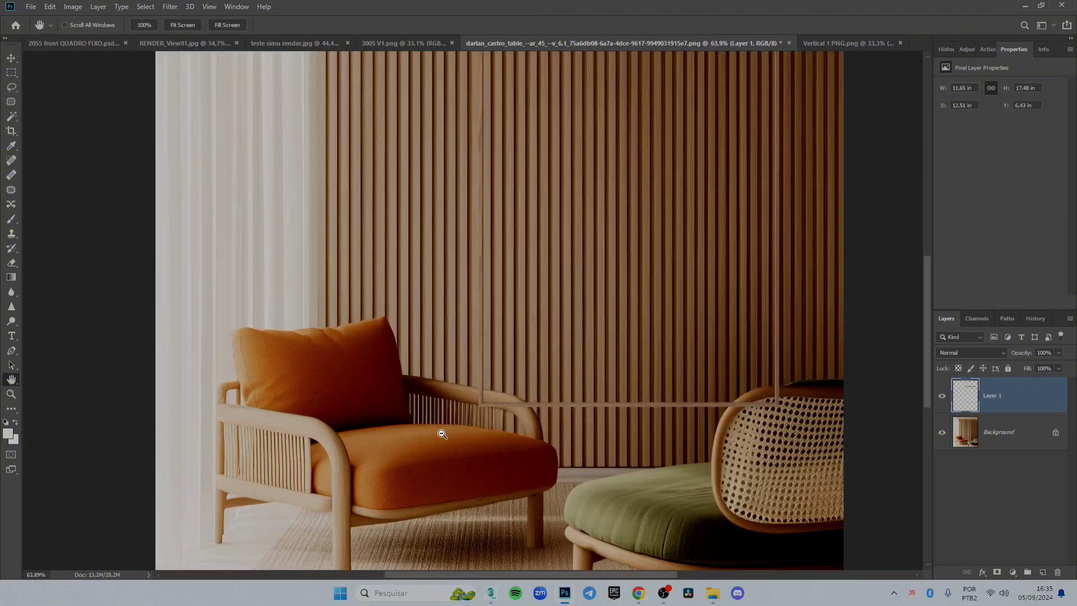
scroll(470, 407, "up", 4)
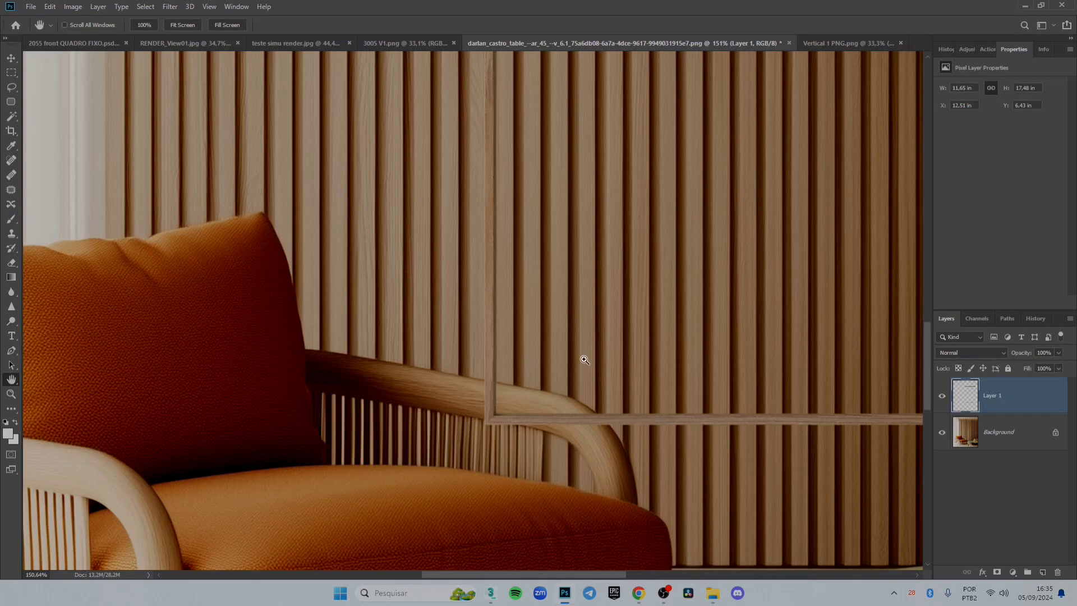
key("ctrl+t")
mouse_move(500, 338)
left_mouse_down()
mouse_move(520, 340)
mouse_move(509, 344)
left_mouse_up()
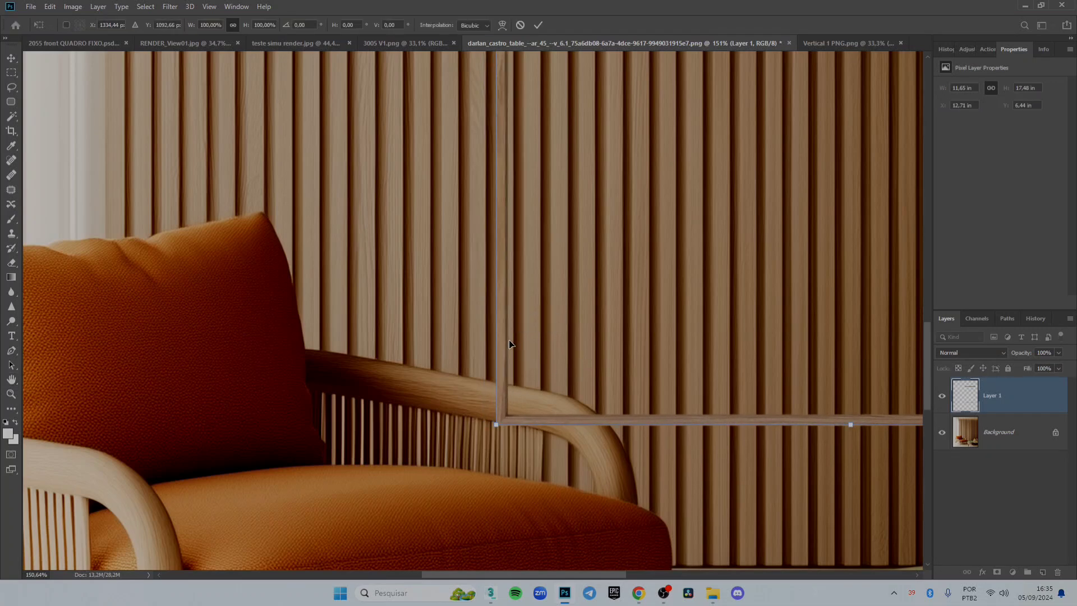
scroll(510, 343, "down", 3)
scroll(512, 346, "down", 3)
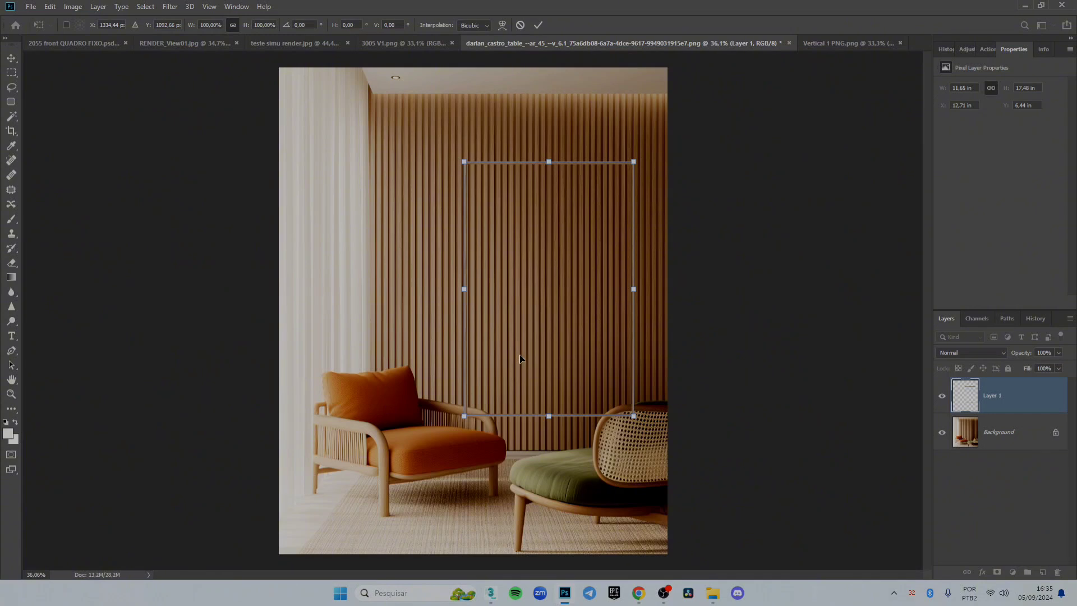
key("Return")
Step: Free-transform the frame proportionally down to about 8.31 × 12.47 in and raise it clear of the chairs, to about X 14.51 in, Y 10.96 in
scroll(592, 265, "up", 1)
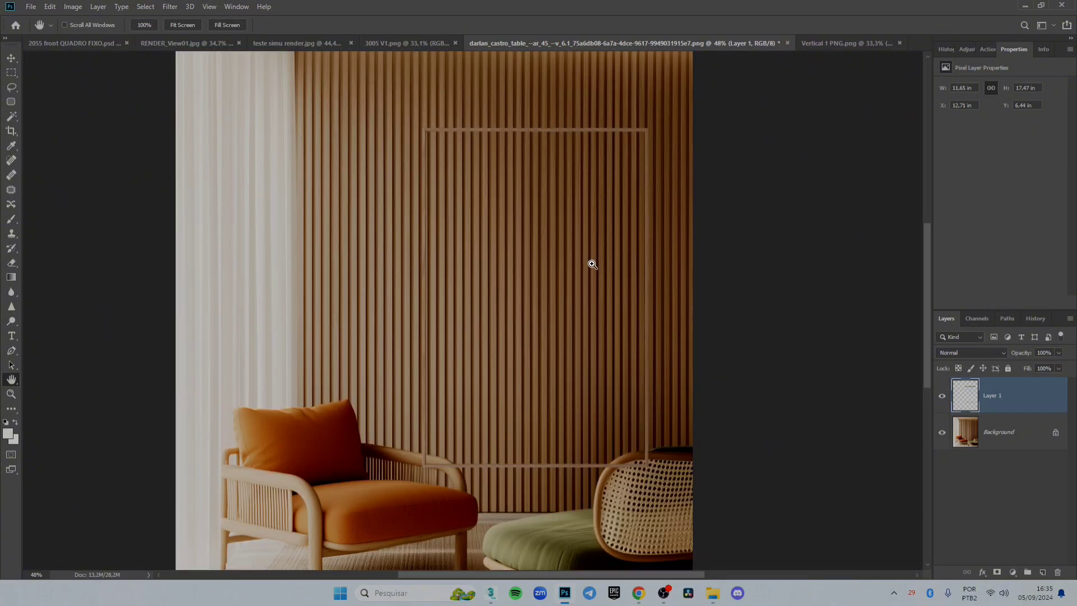
key("ctrl+t")
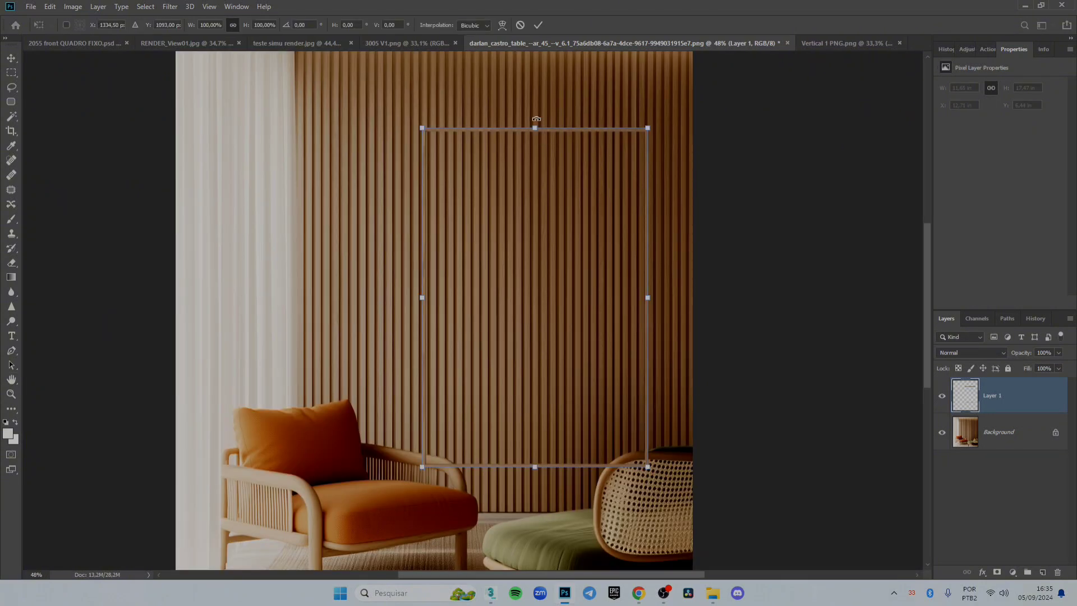
left_click_drag(535, 128, 543, 225)
scroll(618, 456, "up", 5)
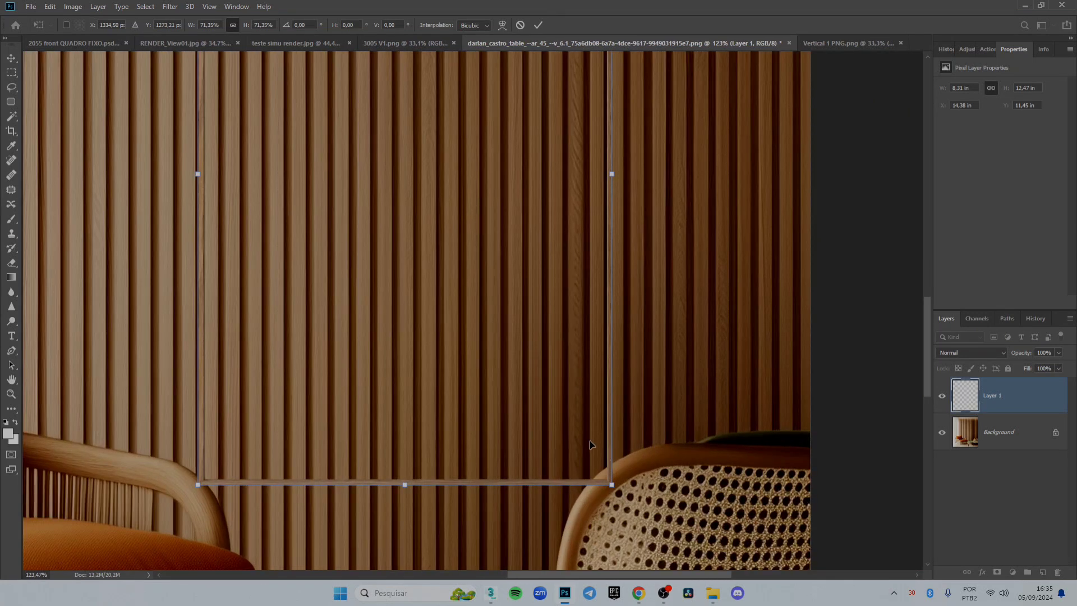
left_click_drag(590, 440, 597, 416)
scroll(597, 416, "down", 5)
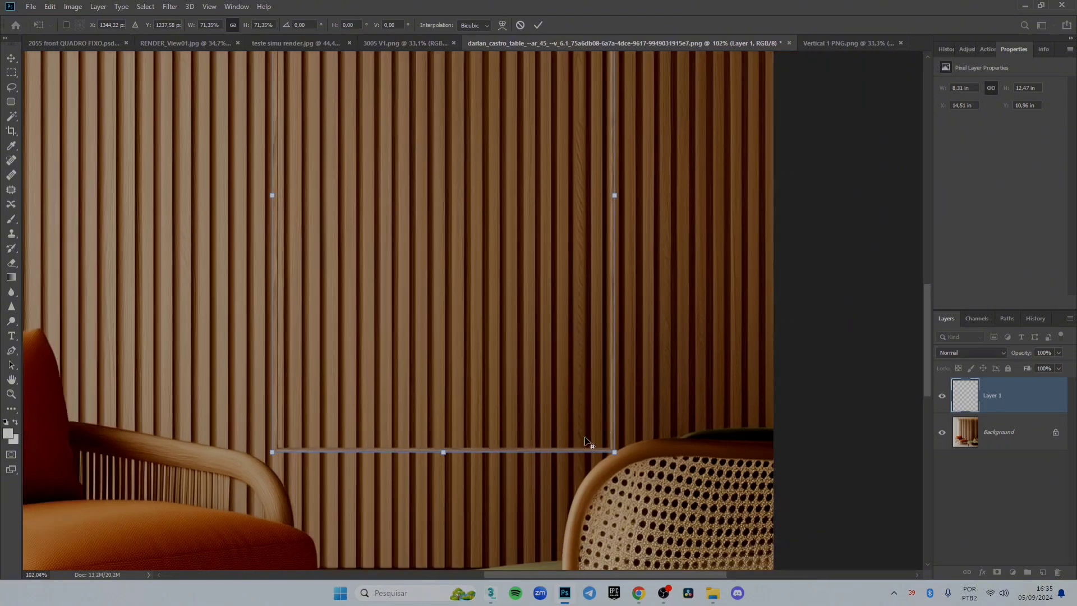
Step: Shrink the frame further to about 6.8 × 10.19 in, centred over the slats between the two chairs, and apply the transform
scroll(585, 437, "up", 5)
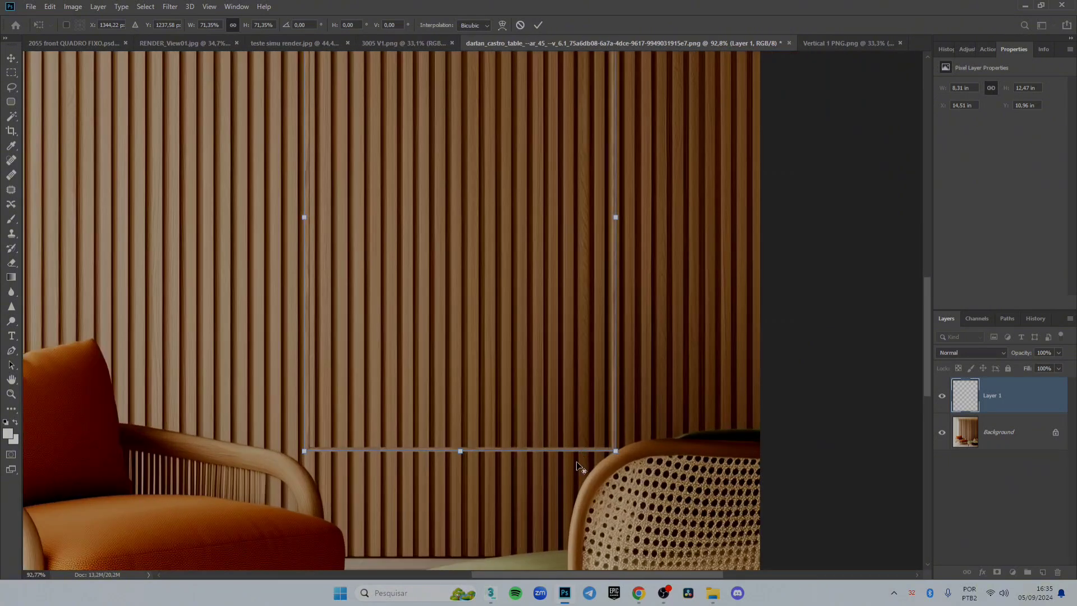
scroll(510, 403, "down", 3)
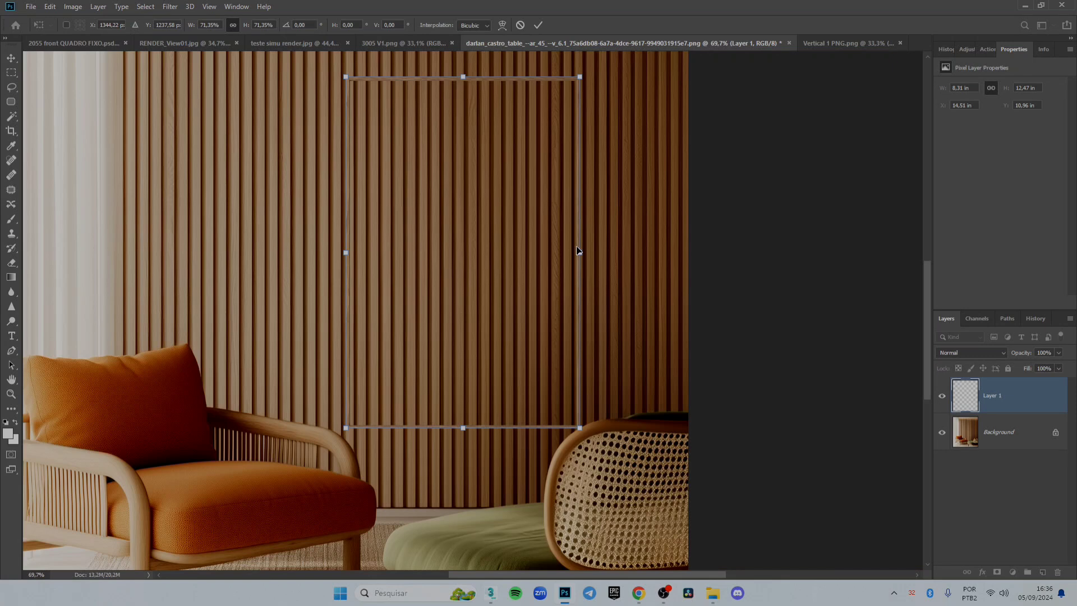
left_click_drag(582, 256, 580, 256)
left_click_drag(547, 418, 553, 332)
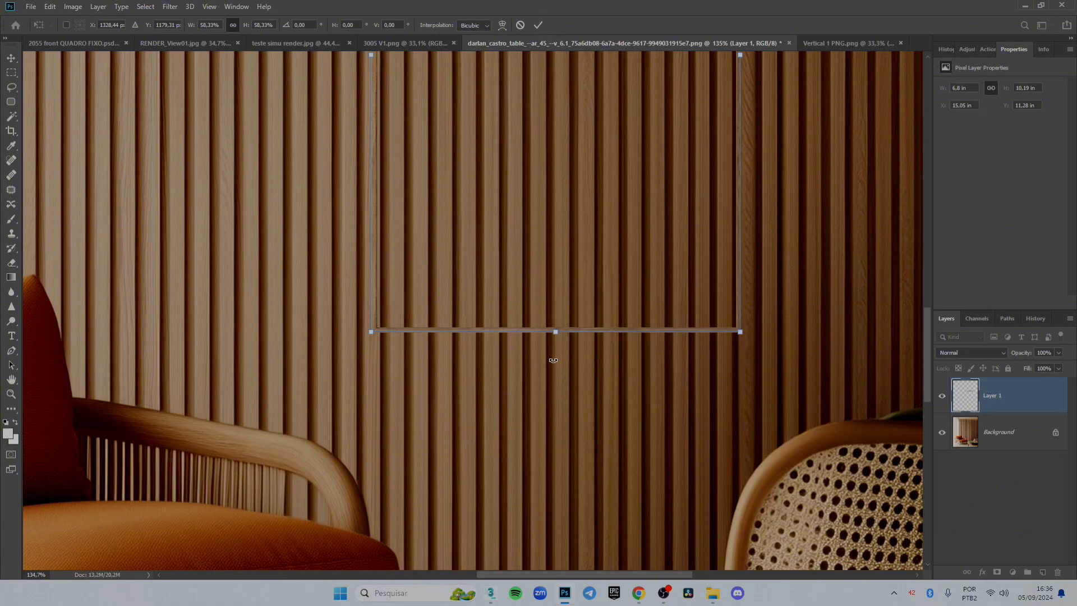
key("Return")
scroll(554, 360, "down", 10)
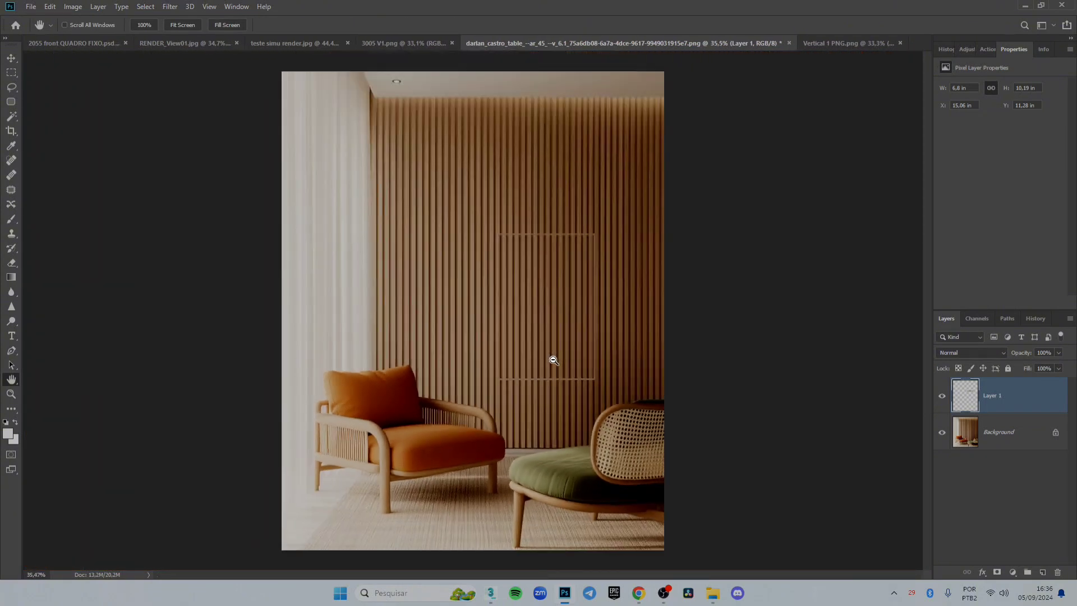
Step: Rename the frame's layer as moldura
scroll(573, 381, "up", 1)
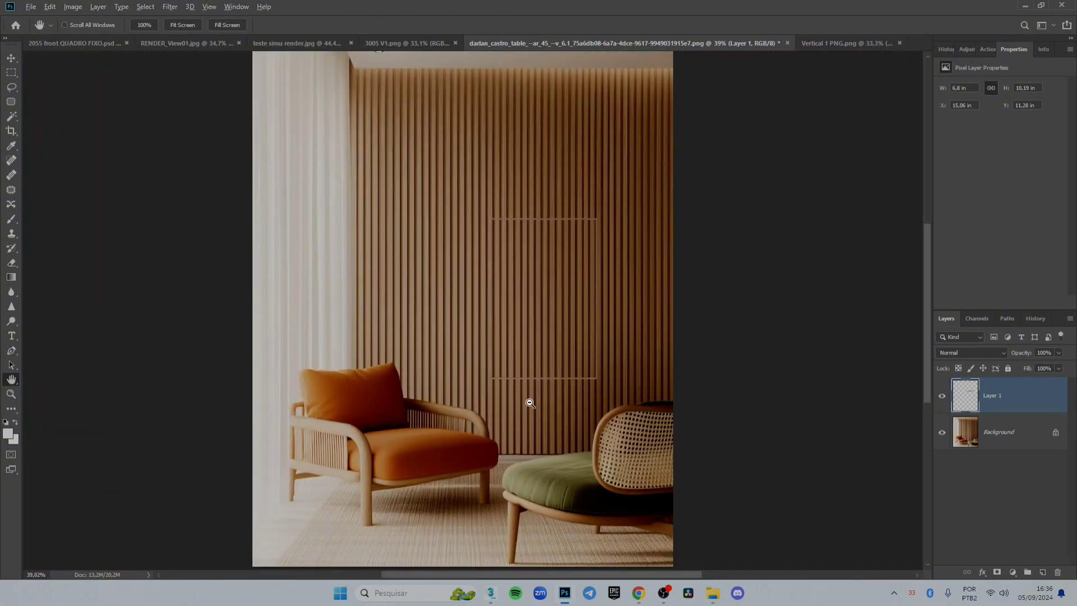
scroll(519, 389, "up", 6)
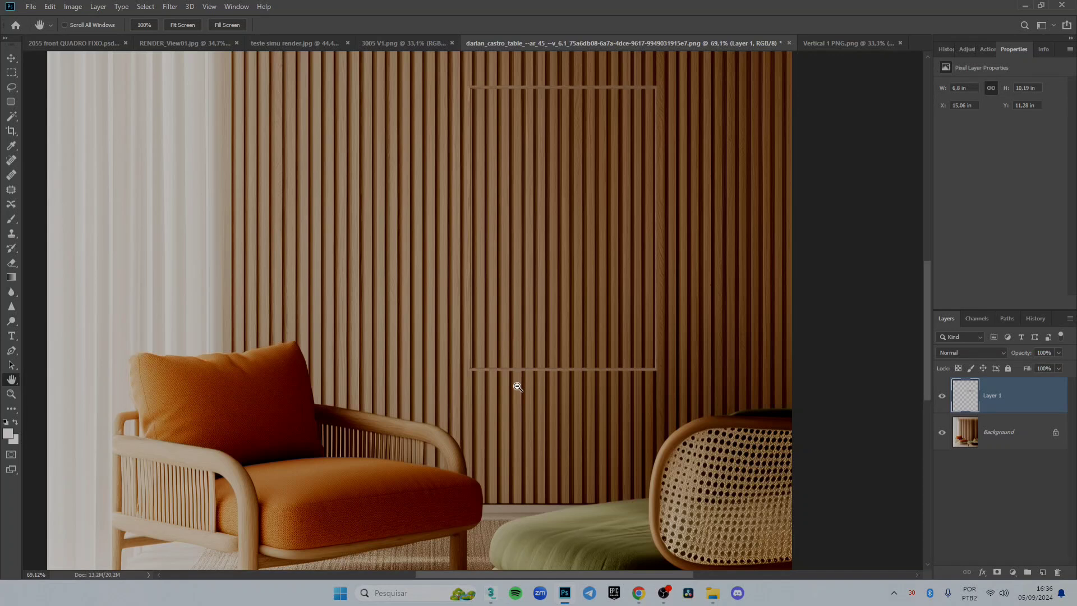
left_click_drag(512, 383, 515, 409)
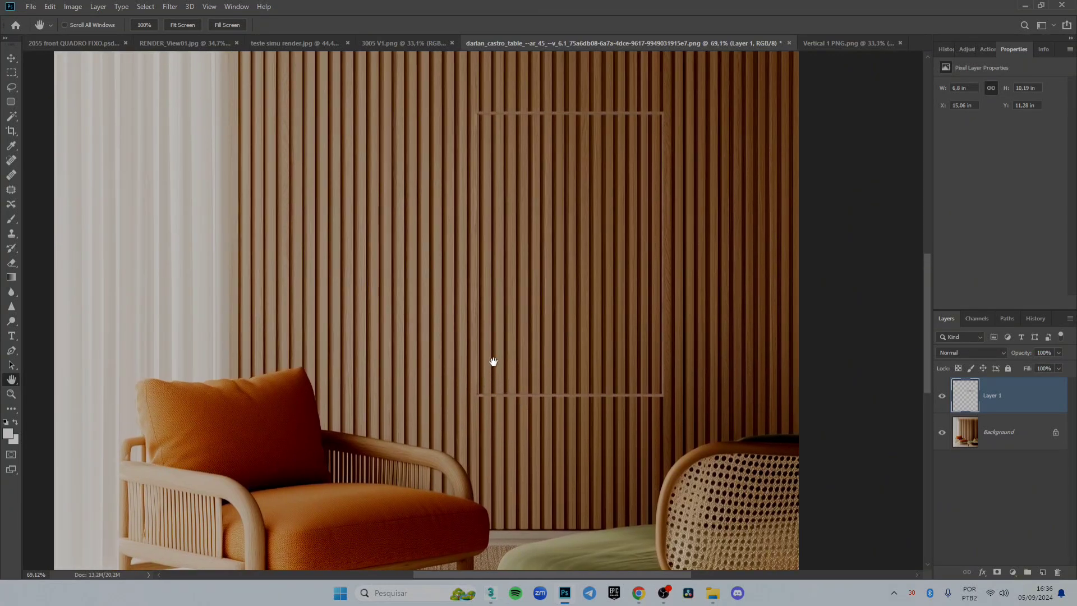
scroll(494, 362, "down", 3)
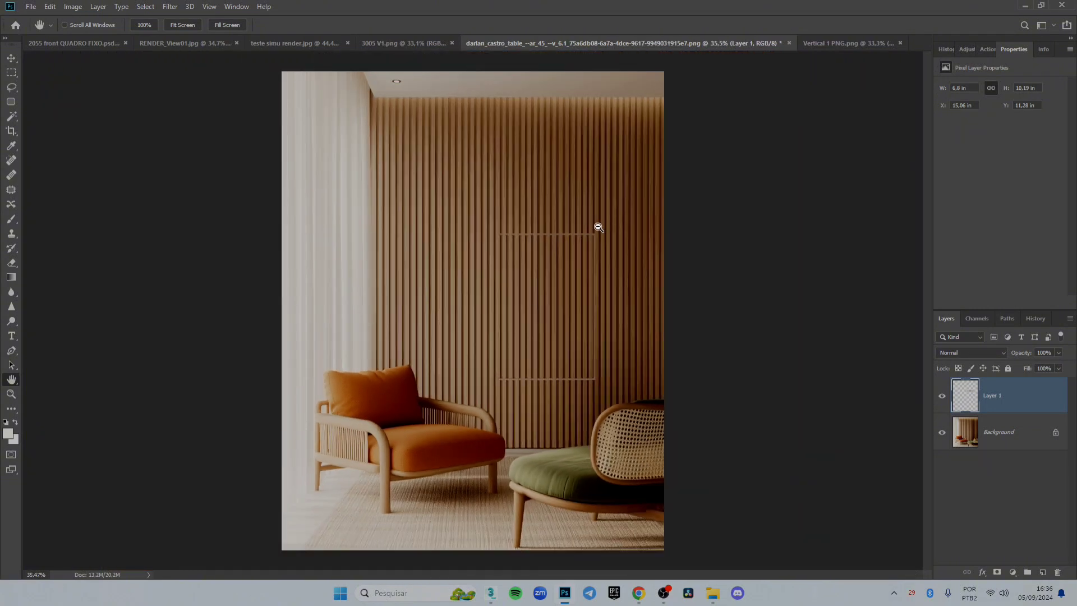
scroll(544, 344, "up", 5)
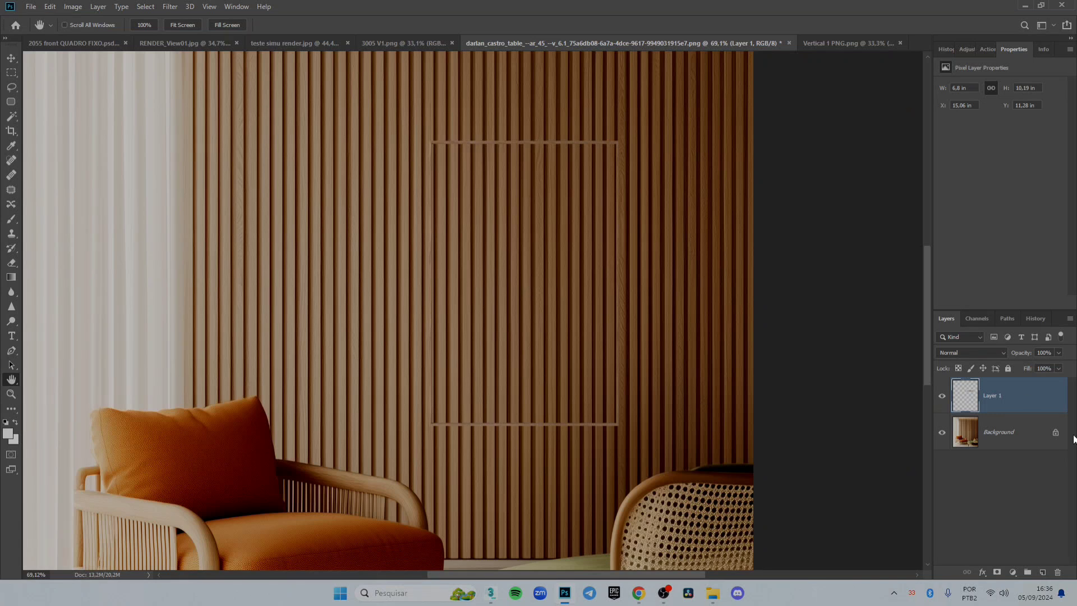
double_click(998, 395)
type("moldura")
key("Return")
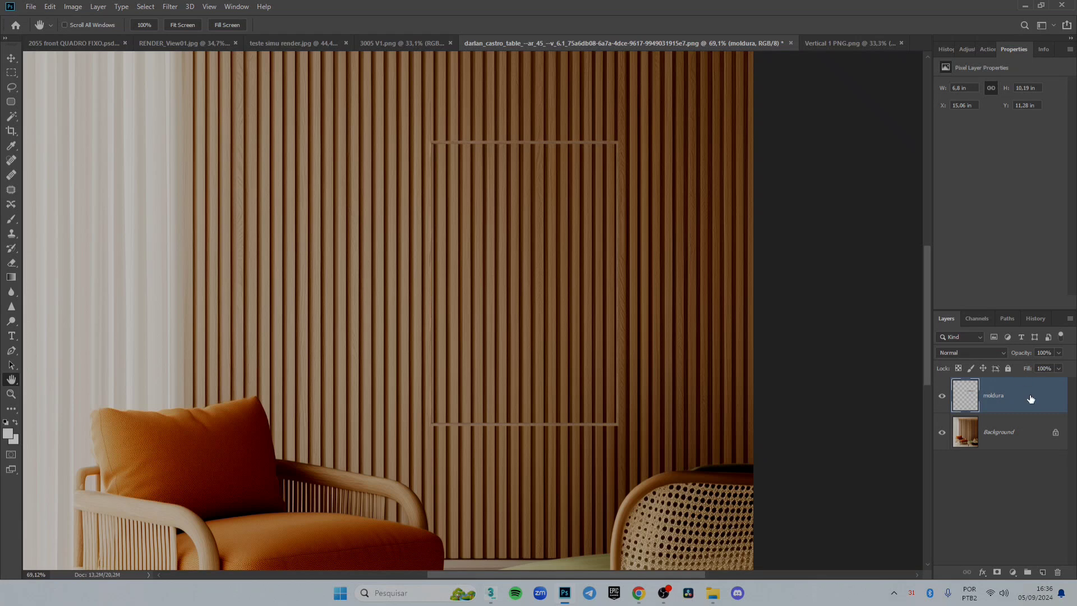
Step: Enlarge the frame upward with Content-Aware Scale to about 10.65 × 15.99 in
left_click(54, 7)
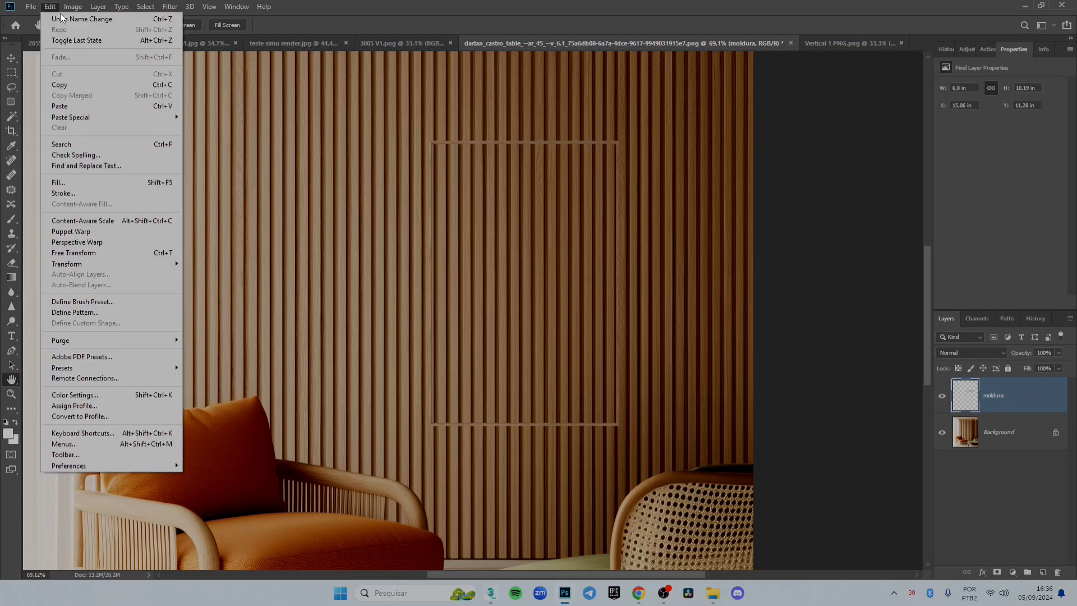
left_click(117, 221)
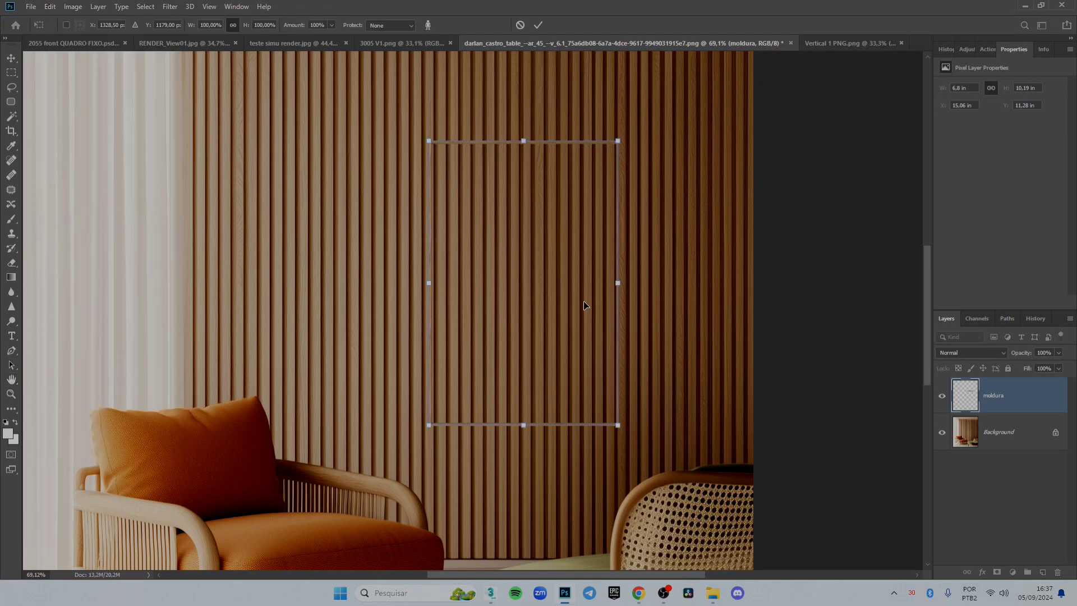
scroll(542, 314, "down", 3)
scroll(540, 317, "up", 1)
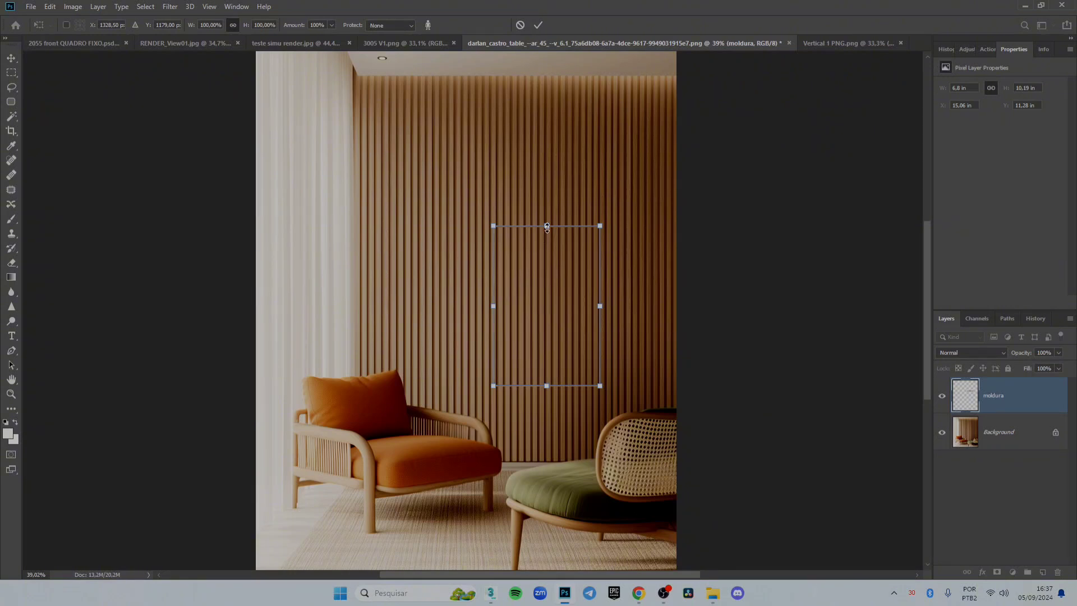
left_click_drag(547, 227, 547, 135)
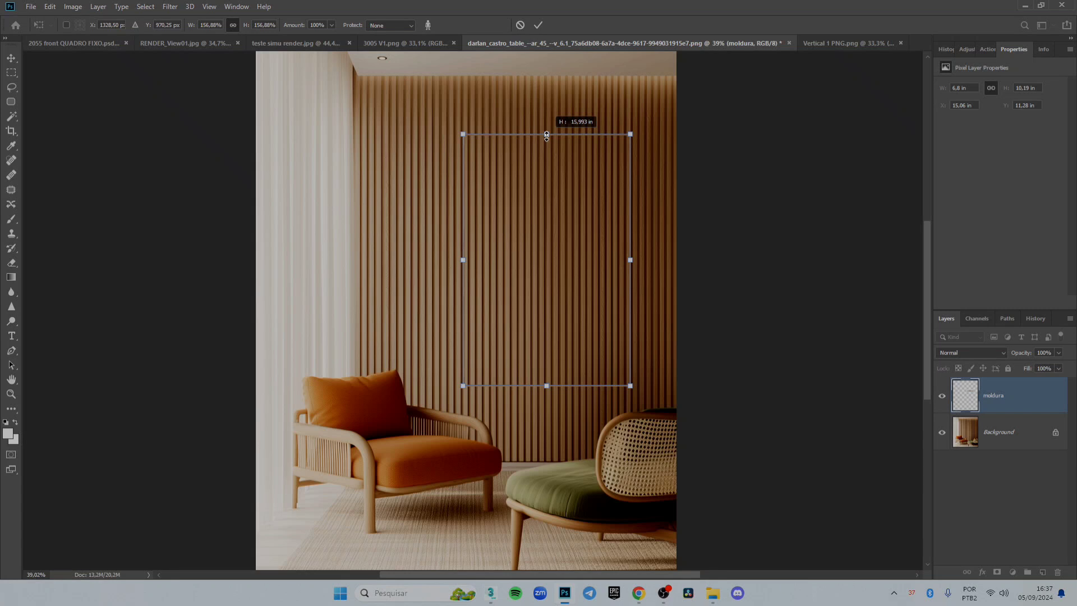
left_click_drag(547, 135, 547, 135)
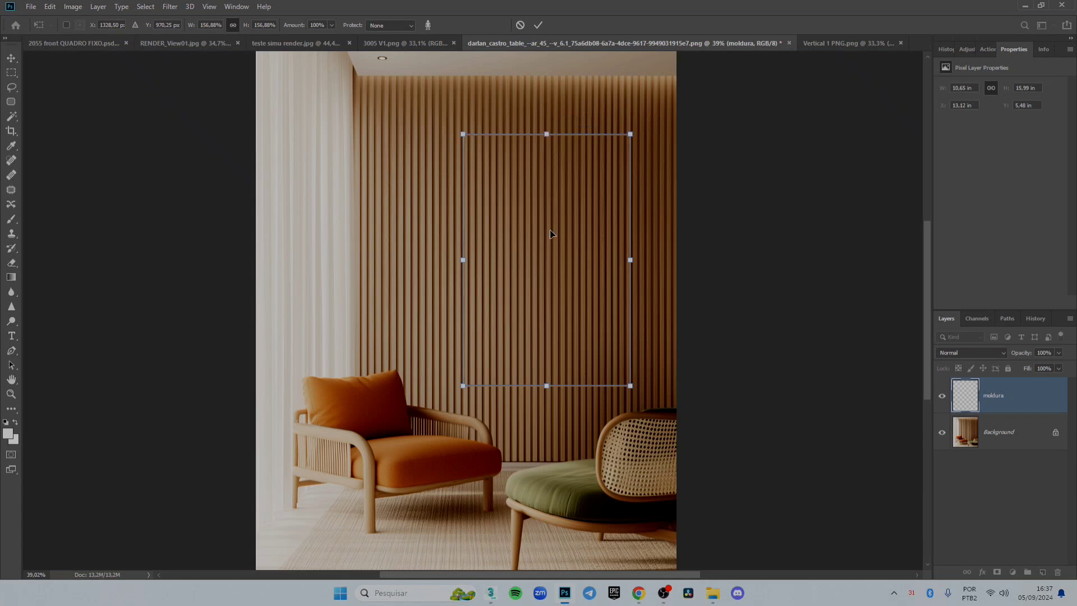
Step: Lower the frame so it overlaps the chairs, enlarge it slightly to about 10.99 × 16.49 in, and apply the scaling
left_click_drag(549, 264, 549, 305)
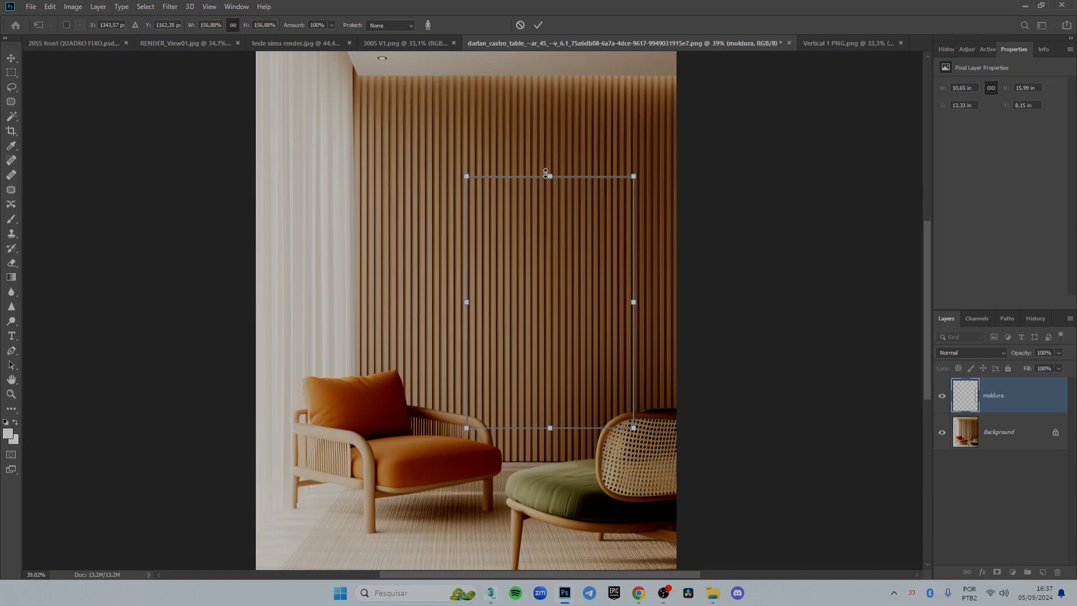
left_click_drag(547, 169, 549, 165)
key("Return")
scroll(531, 424, "up", 5)
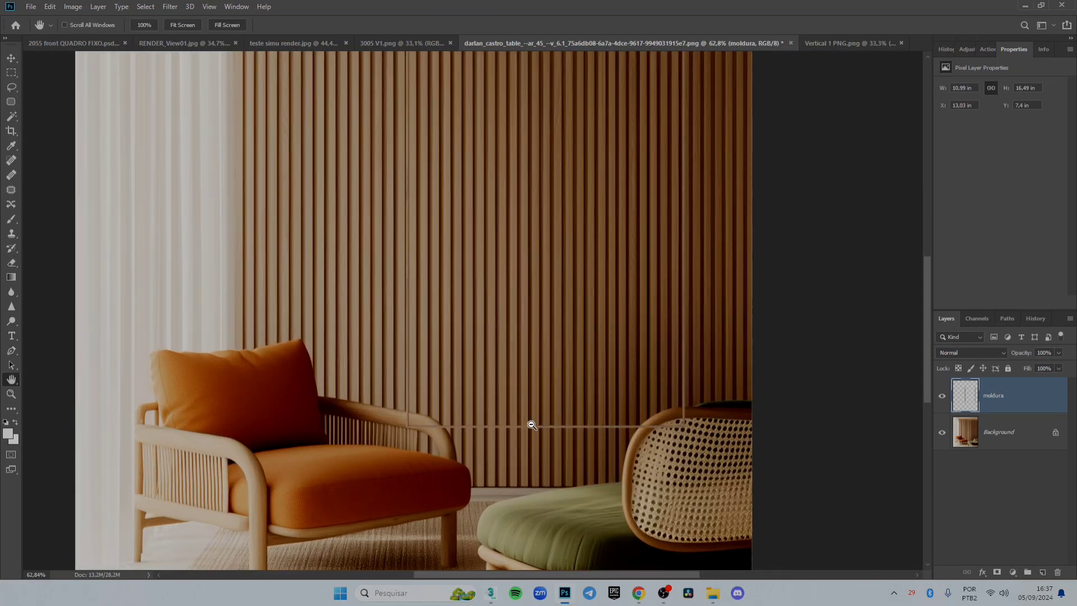
scroll(532, 425, "up", 1)
left_click_drag(536, 395, 559, 355)
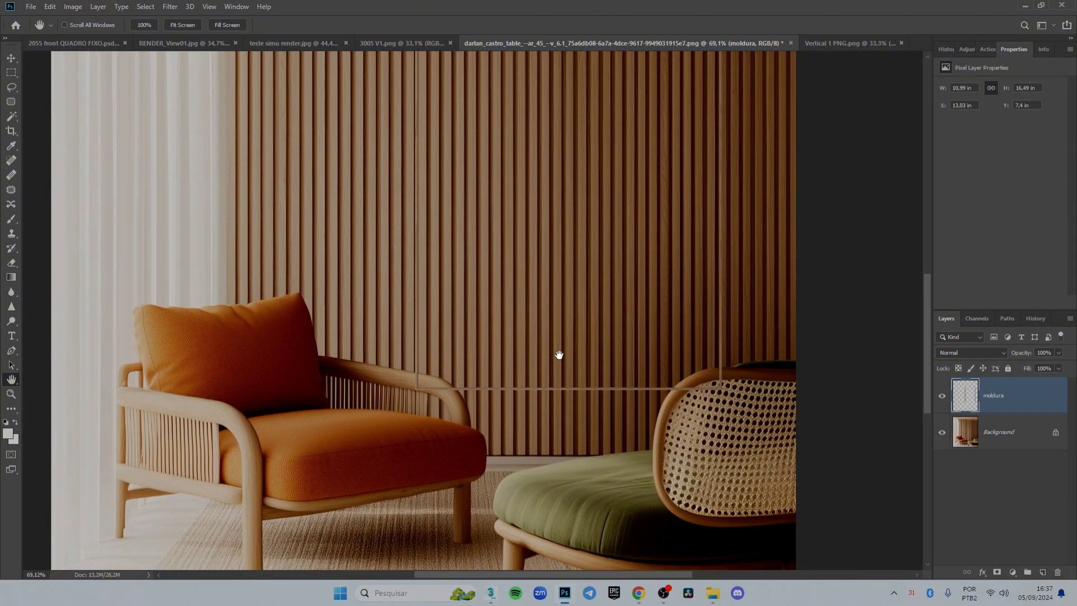
scroll(560, 355, "down", 5)
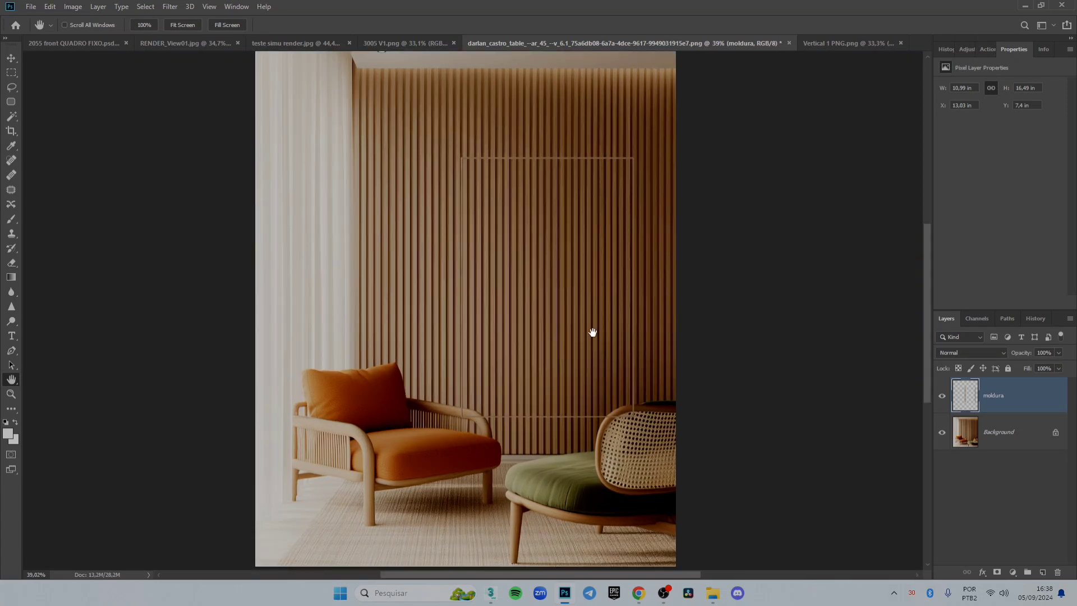
Step: Select the Background layer and try starting a Pen path where the frame crosses the orange chair's armrest, then undo that anchor
scroll(470, 420, "up", 5)
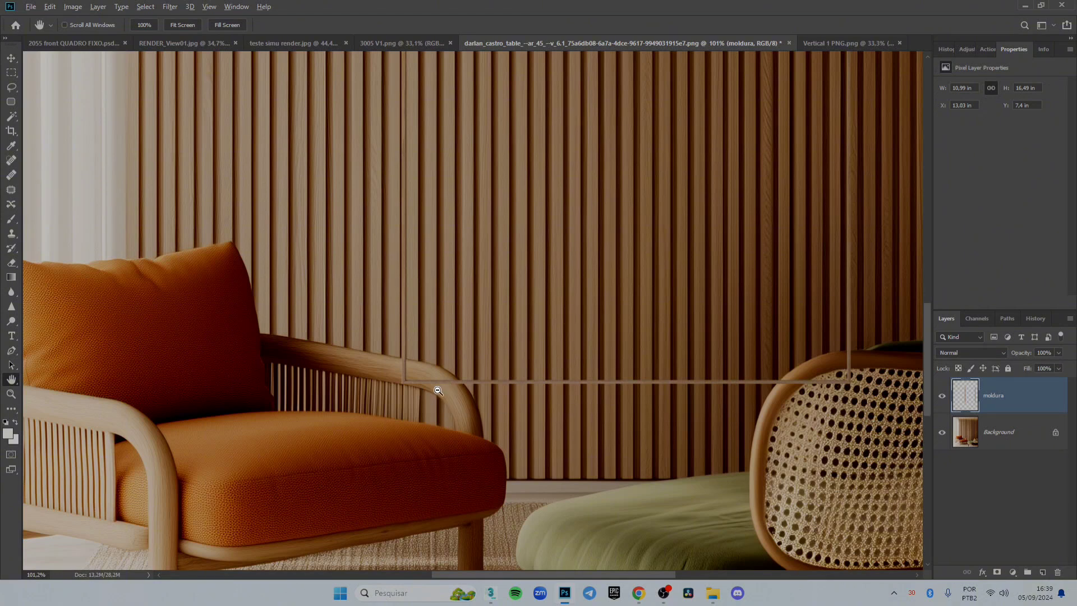
scroll(437, 391, "up", 1)
scroll(437, 391, "up", 5)
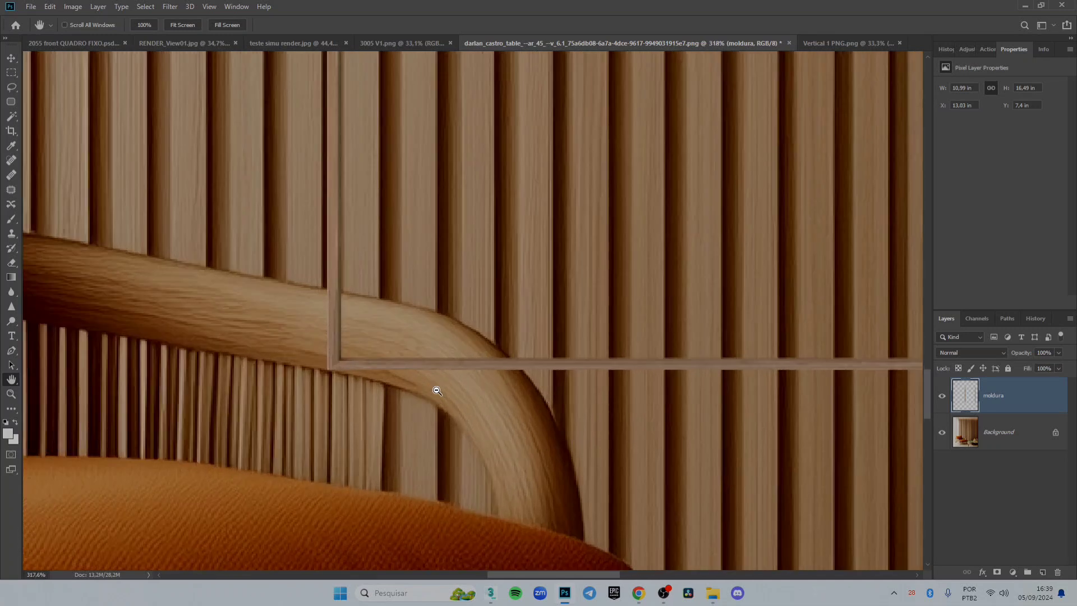
left_click(998, 434)
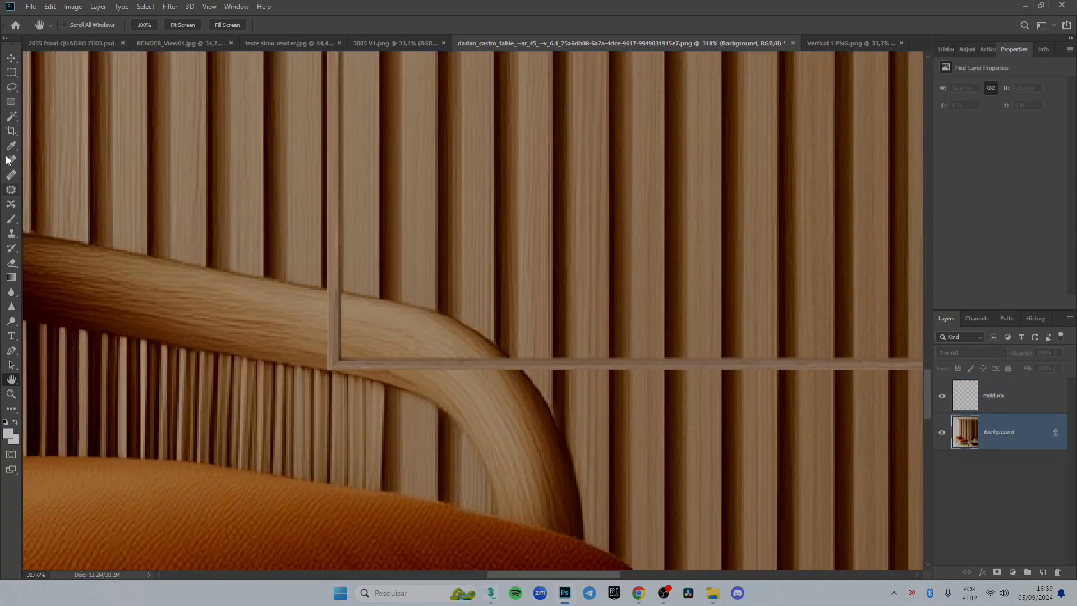
key("p")
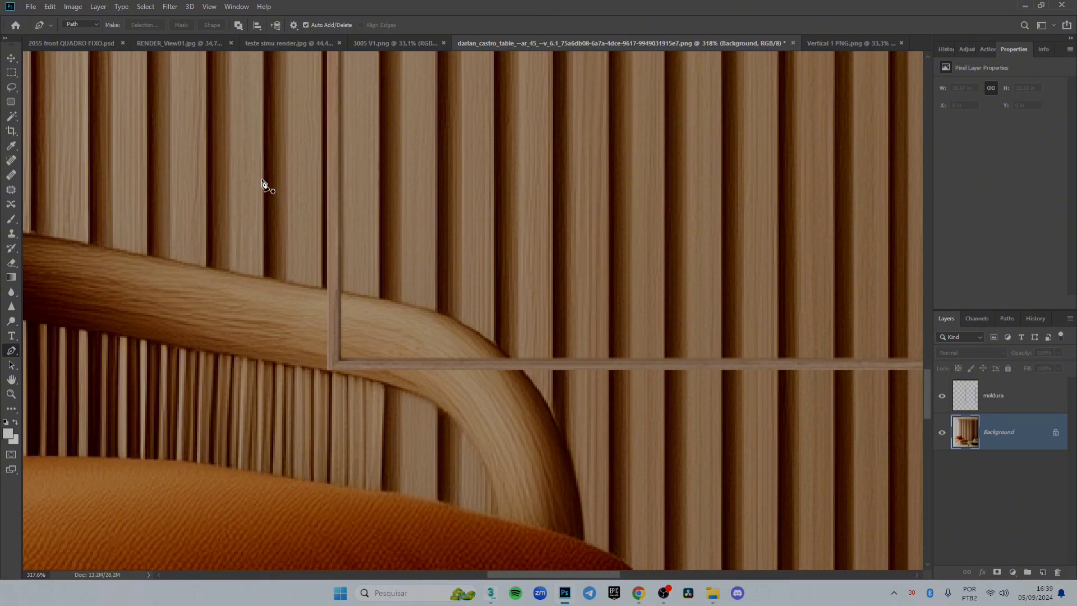
left_click(327, 290)
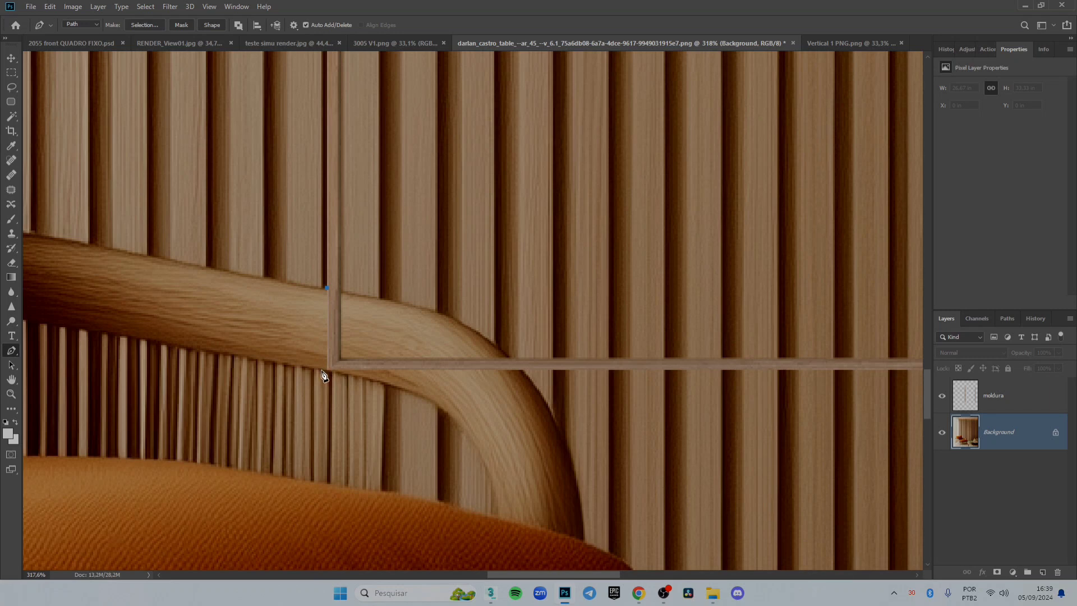
scroll(351, 370, "up", 3)
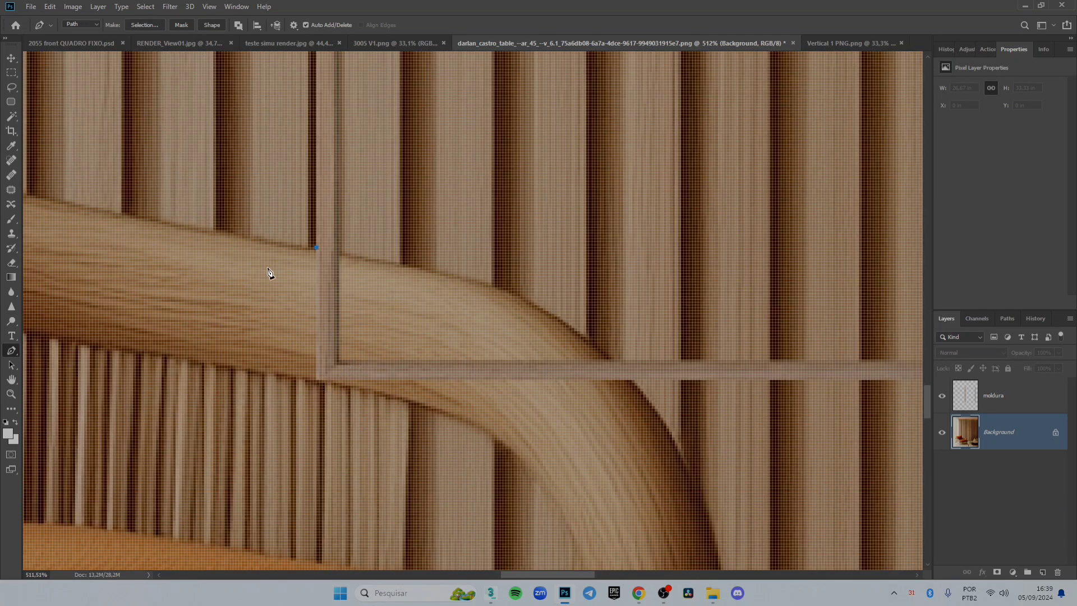
key("ctrl+z")
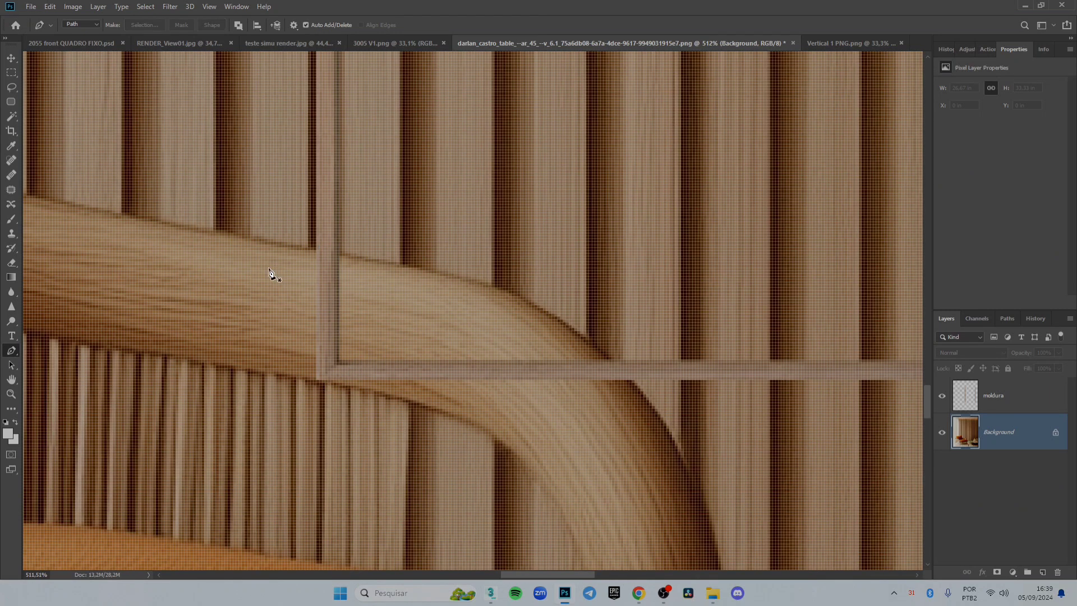
Step: Trace a Pen path from the armrest's upper edge beside the frame, along its curved underside, and across to its outer edge
left_click(161, 222)
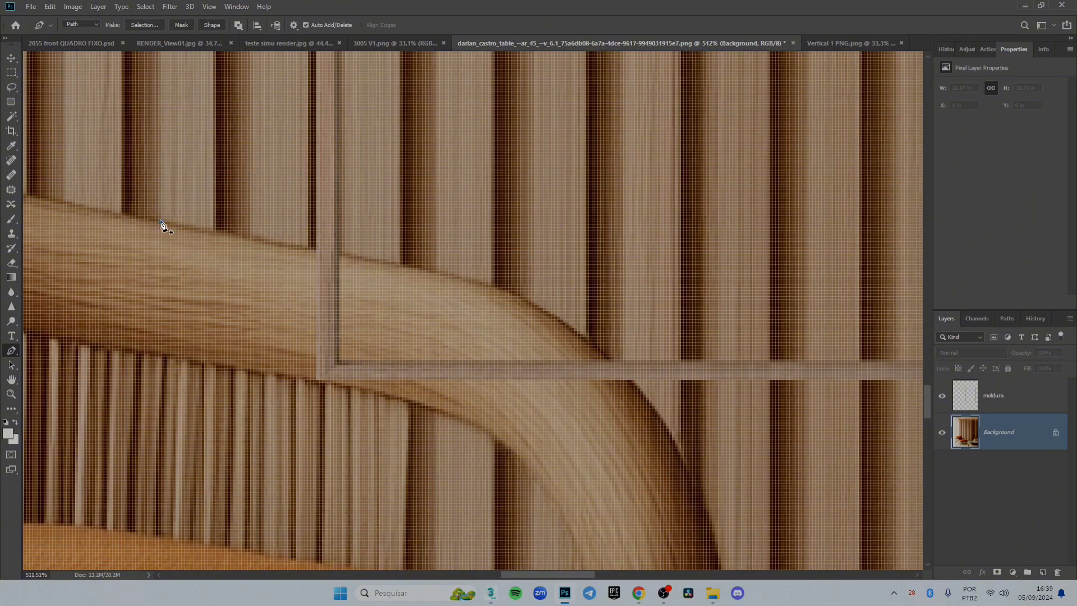
left_click(159, 355)
left_click(518, 456)
left_click_drag(521, 460, 544, 487)
left_click(673, 500)
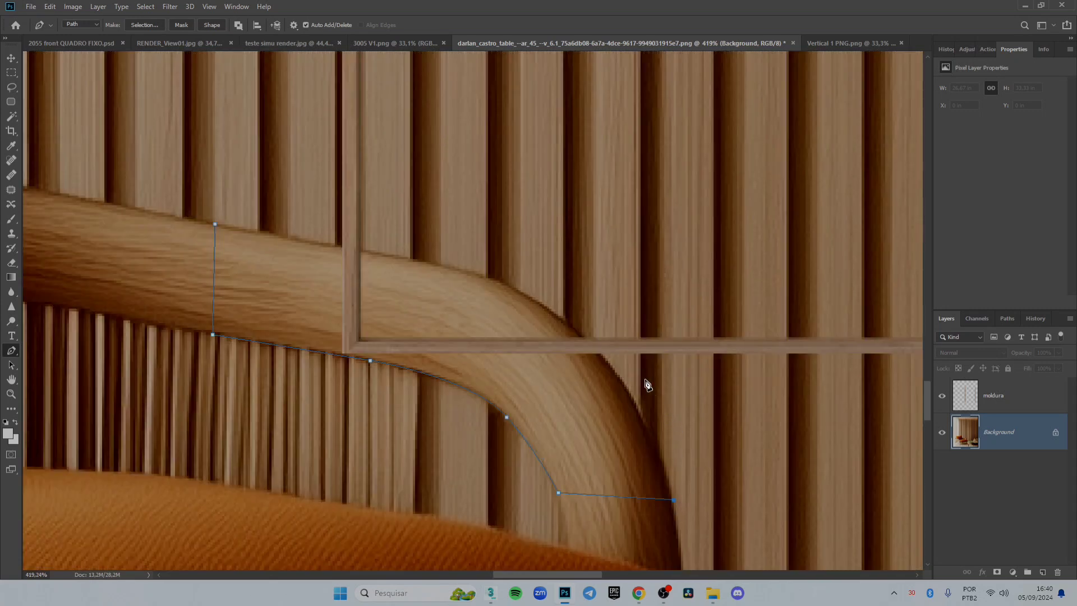
Step: Close the armrest path back at its starting anchor with a curved segment over the armrest's upper side
scroll(598, 341, "up", 1)
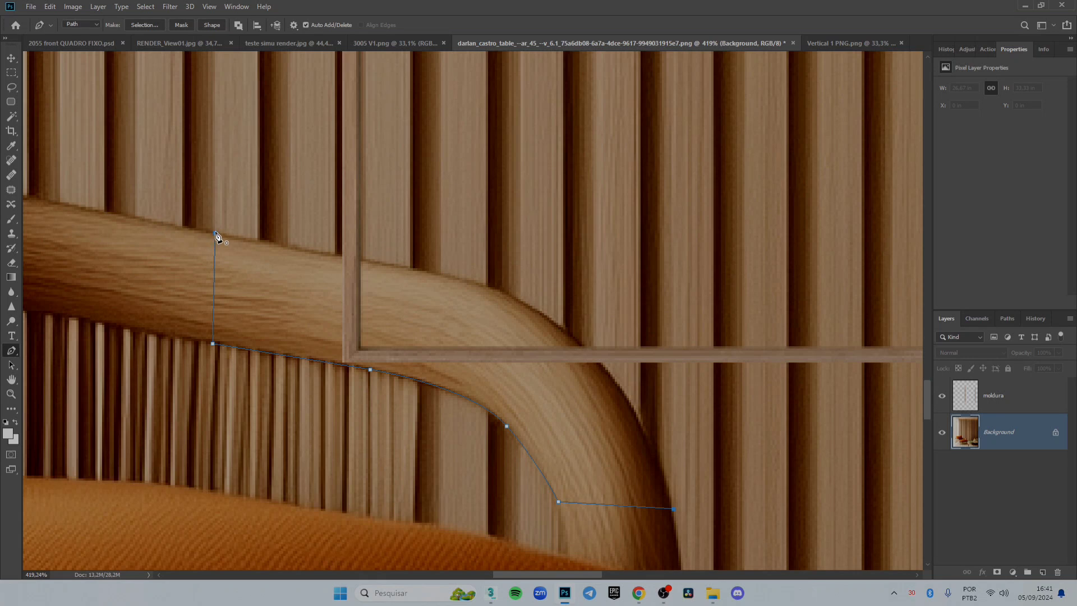
left_click(216, 234)
left_click_drag(70, 231, 419, 234)
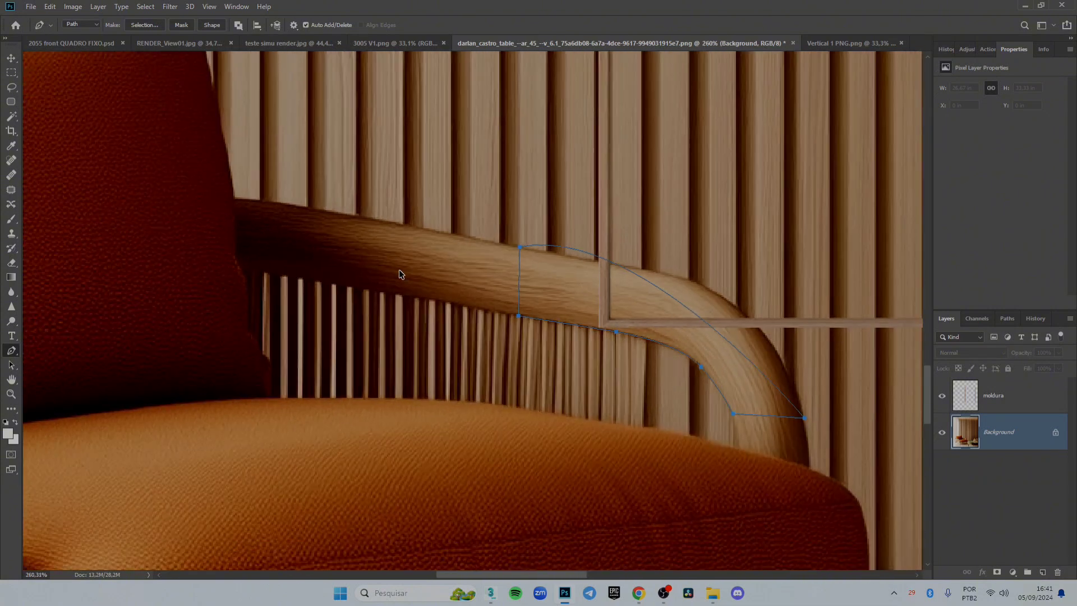
scroll(398, 269, "down", 3)
scroll(557, 290, "down", 3)
scroll(606, 284, "right", 3)
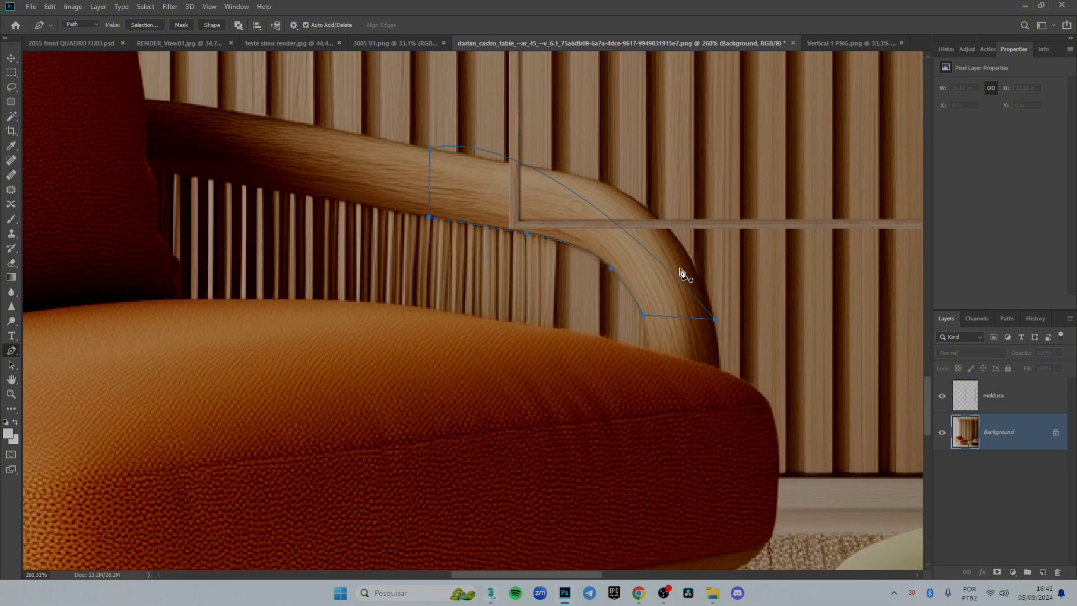
Step: Undo the armrest path's closing segment and retrace the outer and upper curves with extra anchors, closing the path at its starting anchor
scroll(679, 274, "up", 3)
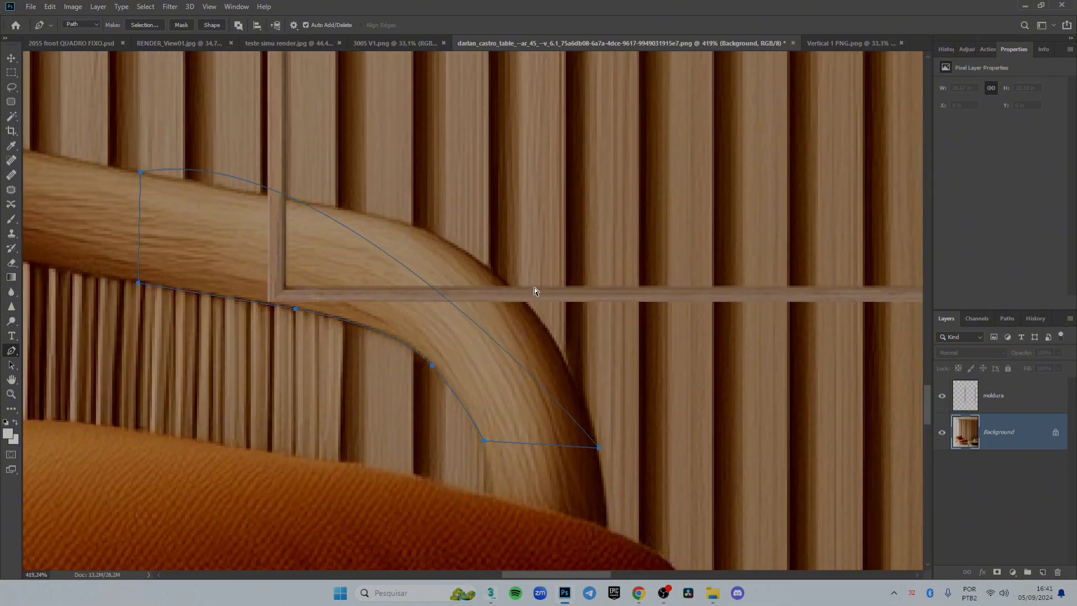
key("ctrl+z")
left_click_drag(538, 313, 505, 274)
mouse_move(430, 230)
left_mouse_down()
mouse_move(387, 224)
mouse_move(431, 219)
mouse_move(410, 223)
left_mouse_up()
left_click(141, 174)
Step: Convert the armrest path to a selection with 0 px feather, copy it to a new layer, and move that layer above moldura
right_click(439, 278)
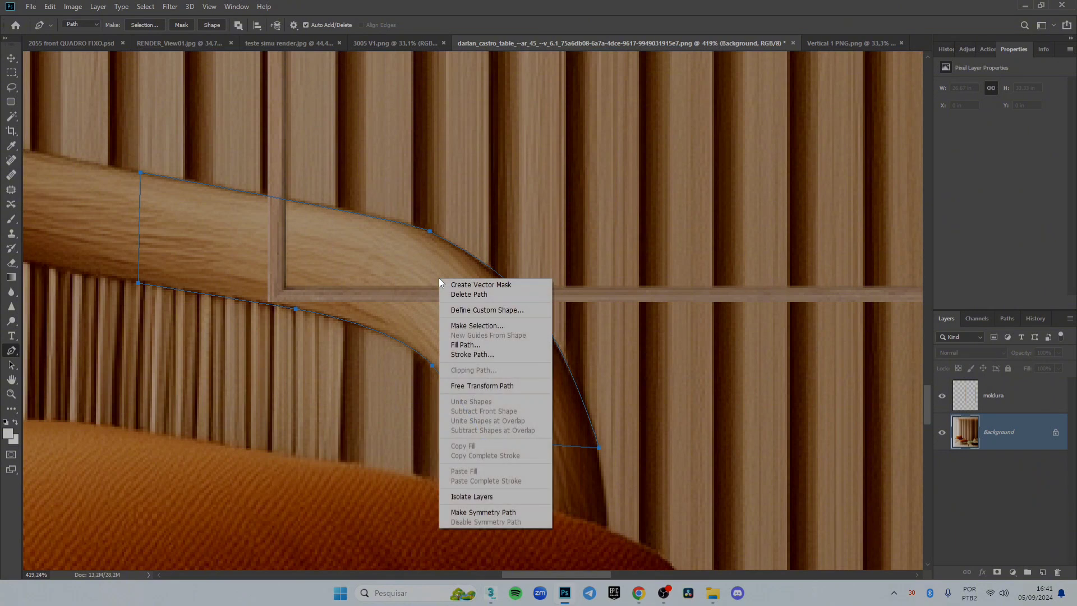
left_click(482, 326)
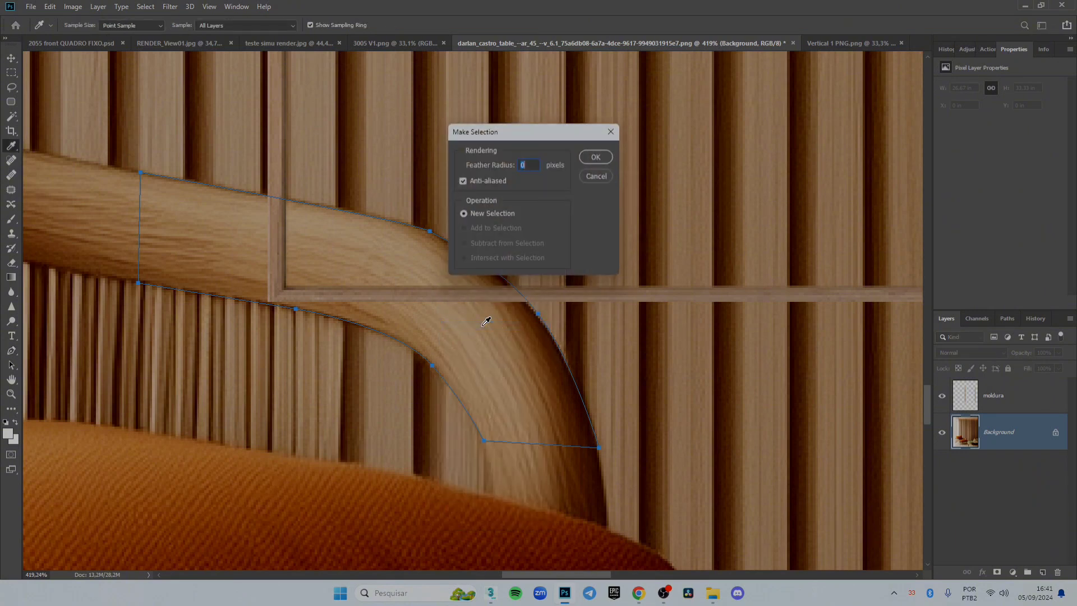
key("Return")
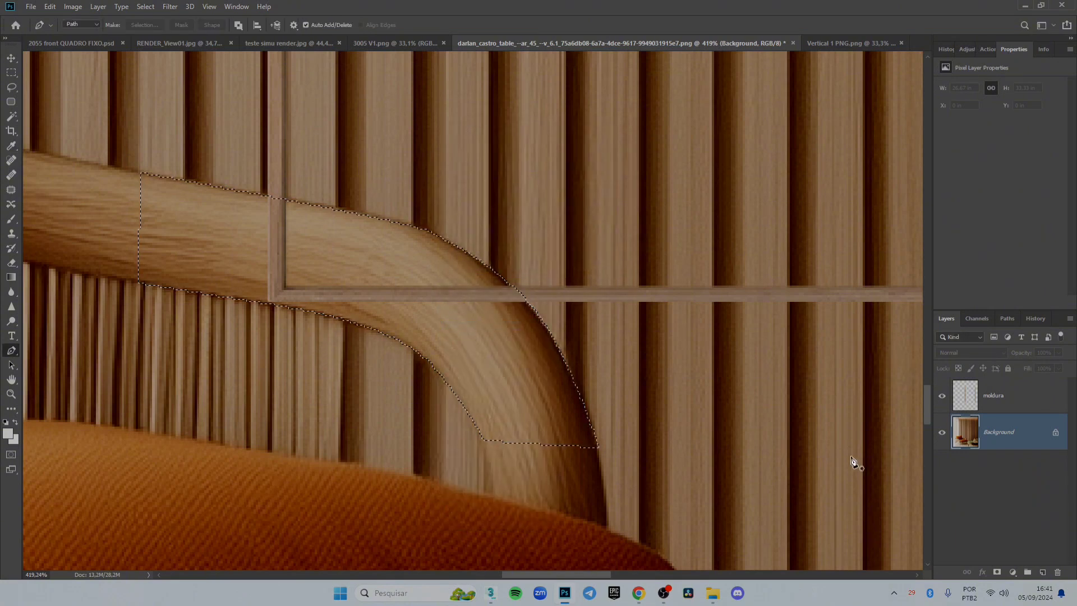
key("ctrl+j")
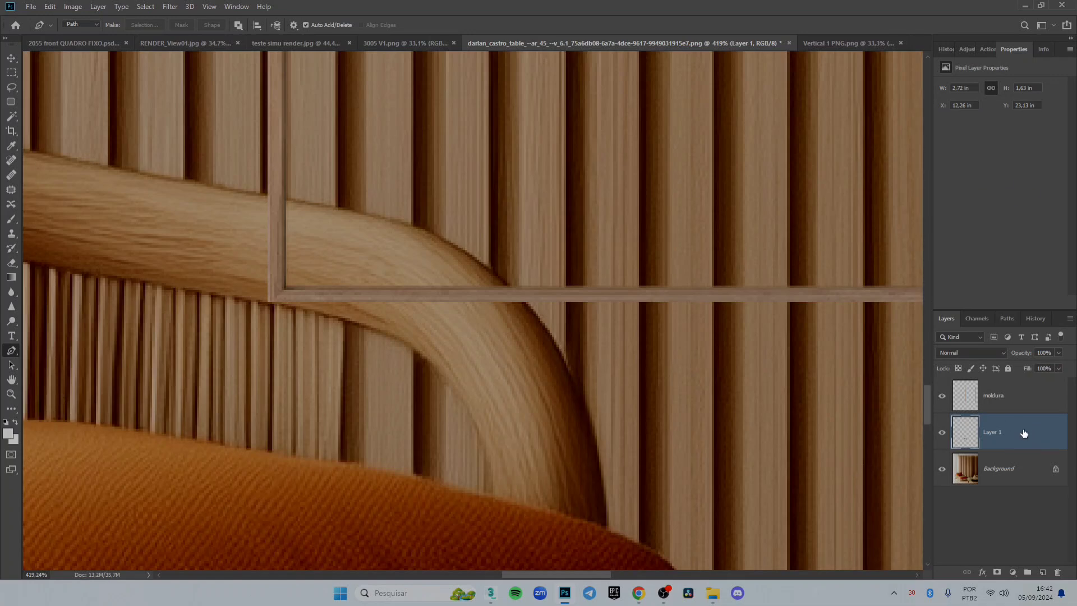
left_click_drag(1024, 433, 1019, 384)
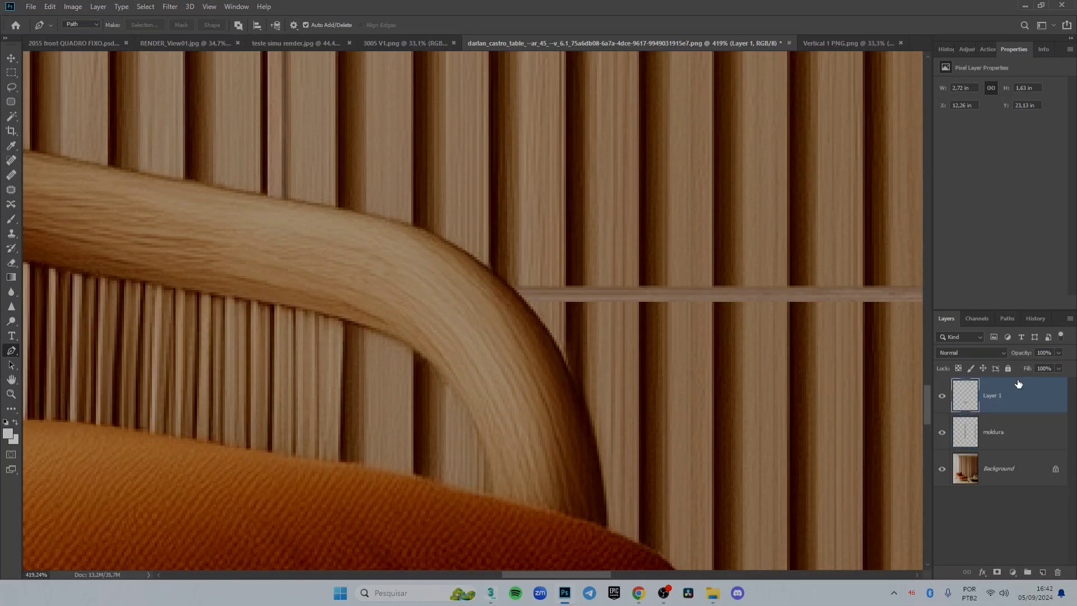
Step: On the Background layer, trace a Pen path along the upper rim and outer curve of the green chair's cane backrest
scroll(502, 277, "down", 5)
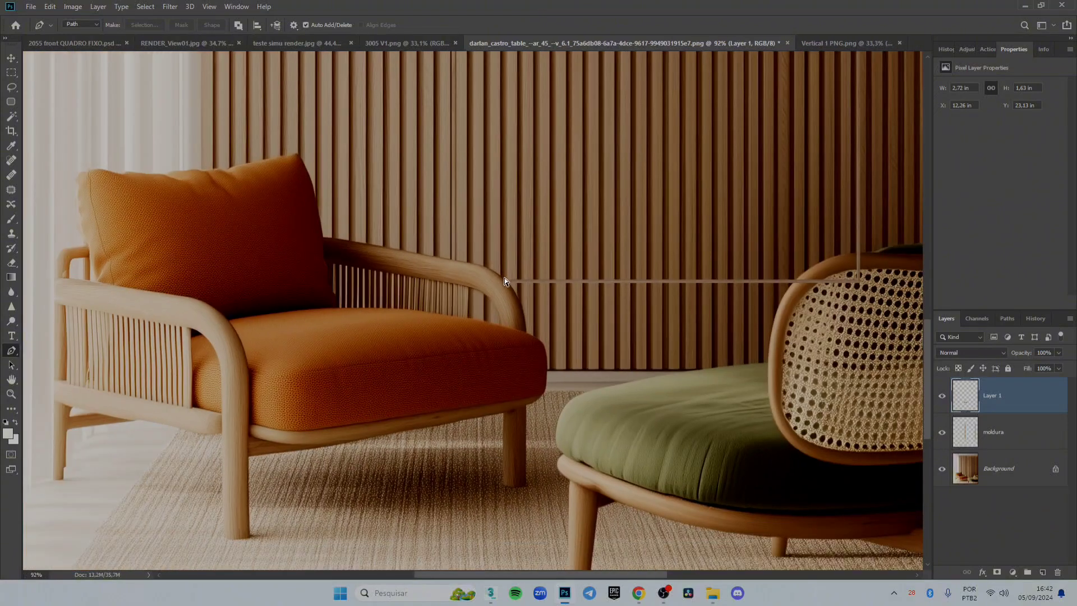
scroll(505, 277, "up", 4)
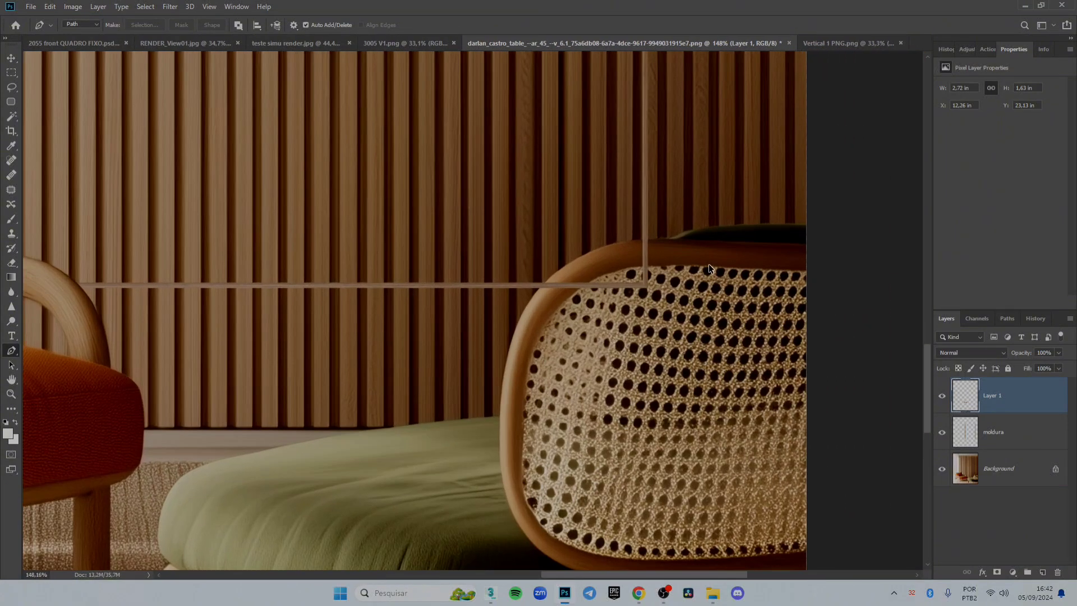
scroll(708, 264, "up", 5)
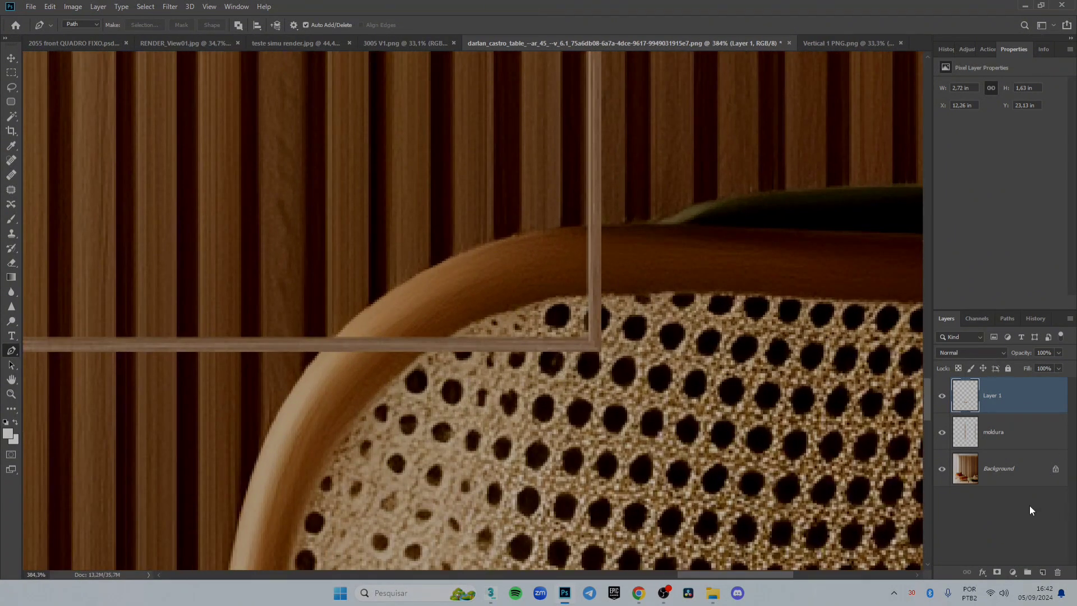
left_click(1010, 471)
scroll(612, 228, "up", 1)
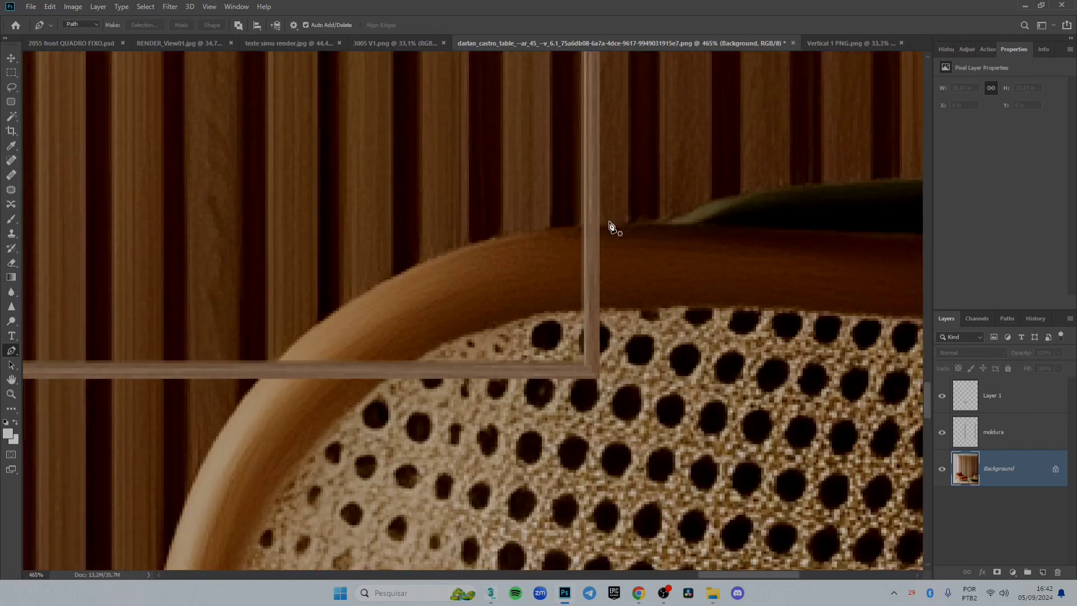
left_click(754, 227)
left_click(576, 225)
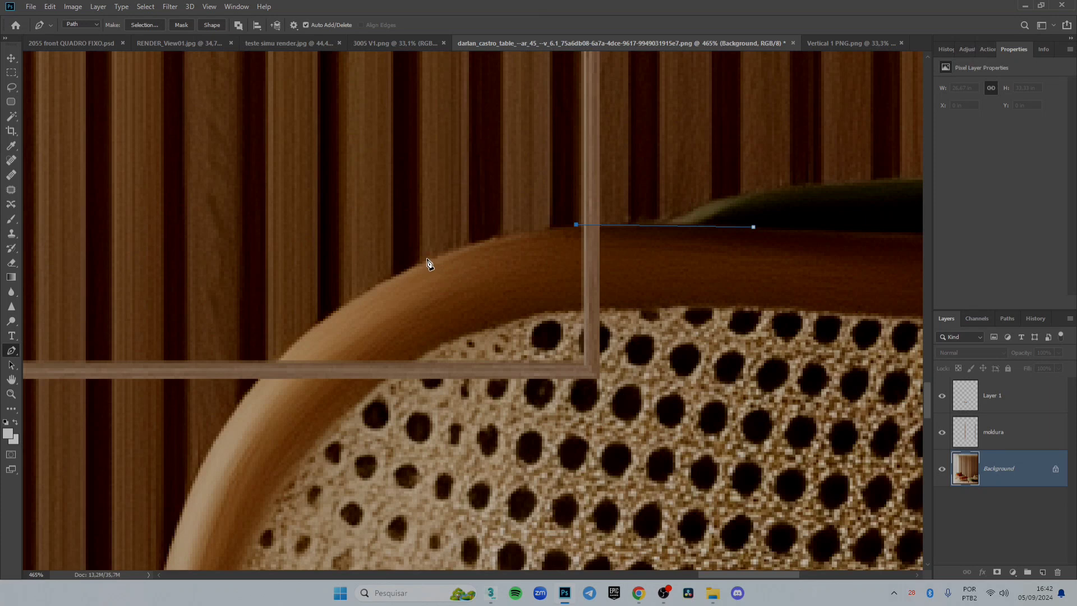
left_click_drag(427, 259, 372, 282)
left_click_drag(250, 387, 216, 428)
Step: Extend the path down the backrest's outer edge, run it across the cane weave, and close it at its starting anchor
left_click(188, 502)
key("ctrl+z")
left_click(766, 506)
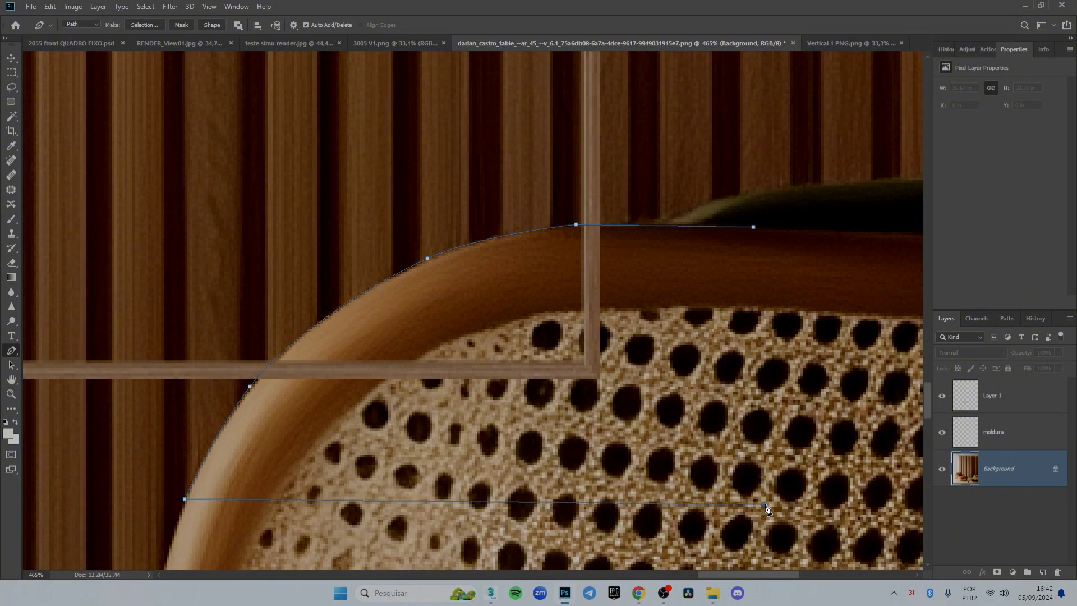
left_click(755, 228)
Step: Turn the backrest path into a selection with 0 px feather, copy it to a new layer, and place that layer above moldura
right_click(627, 285)
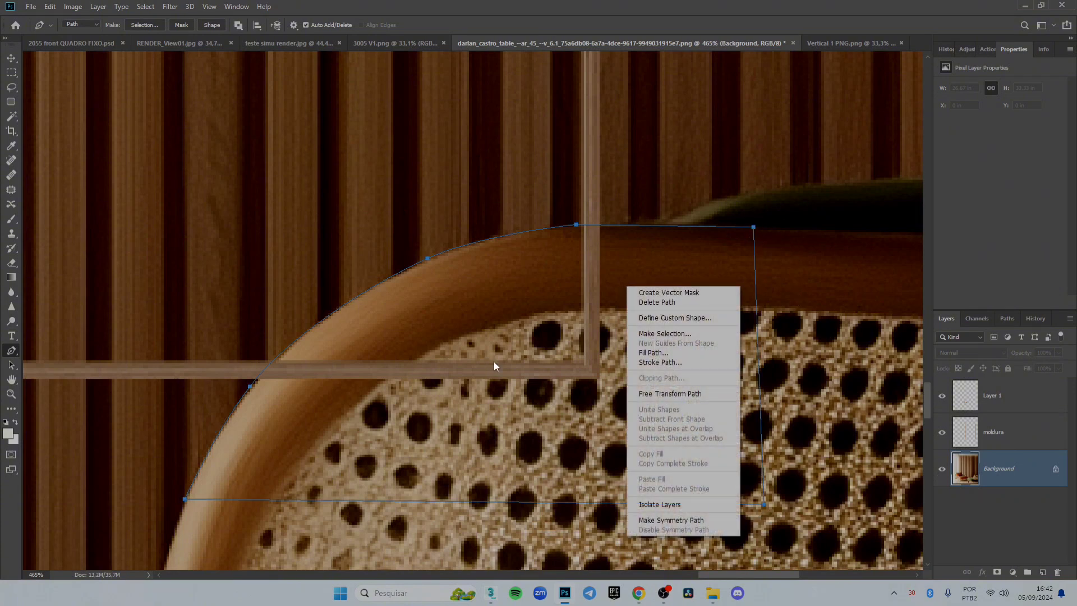
left_click(675, 335)
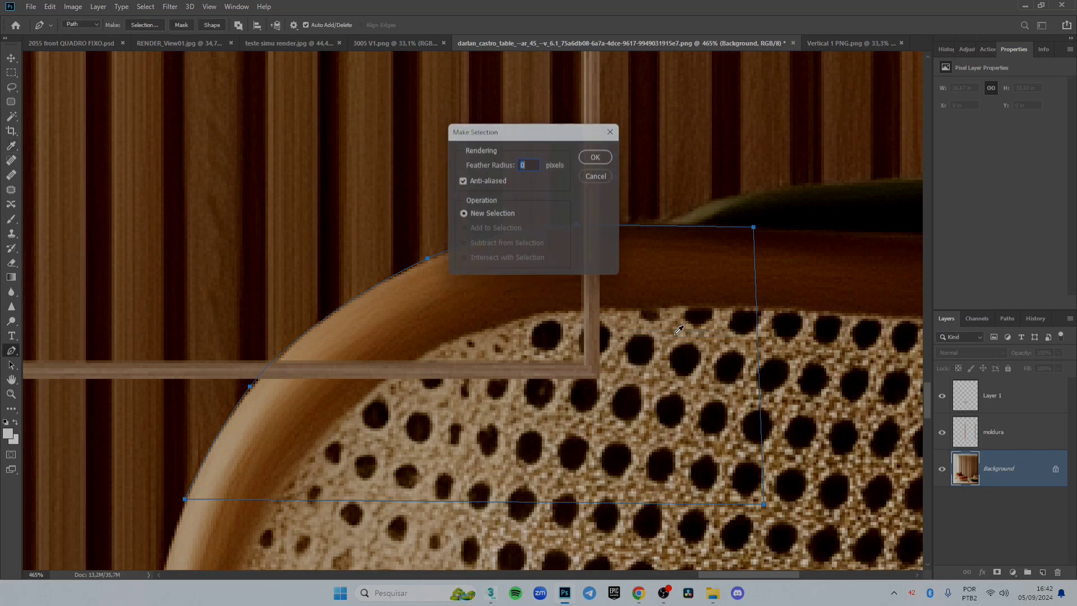
key("Return")
key("ctrl+j")
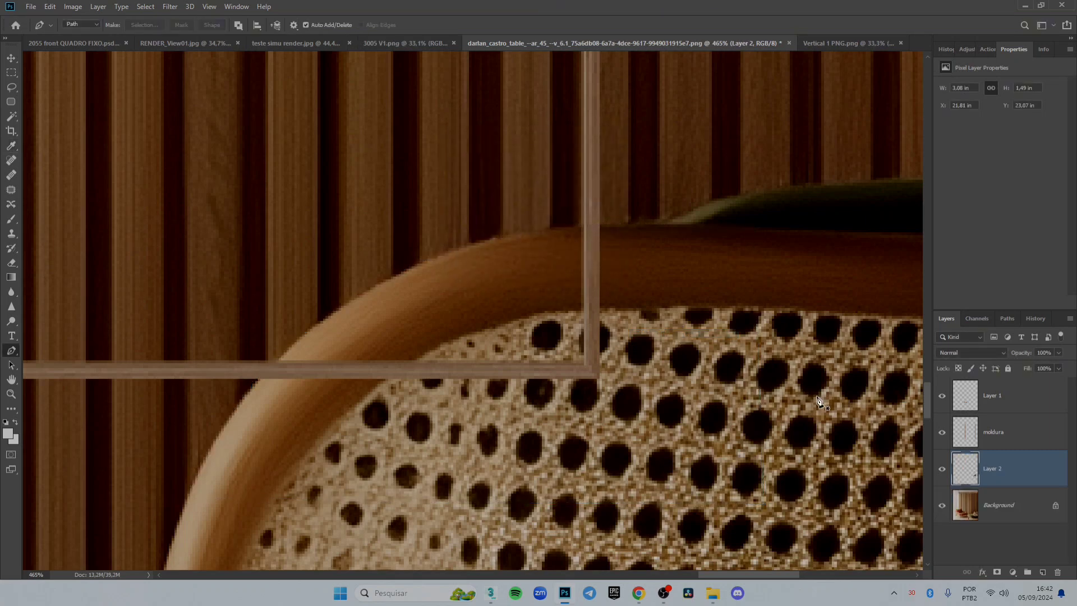
left_click_drag(1020, 467, 1027, 403)
Step: Merge the two chair cutout layers into one and rename the merged layer cadeiras
key("h")
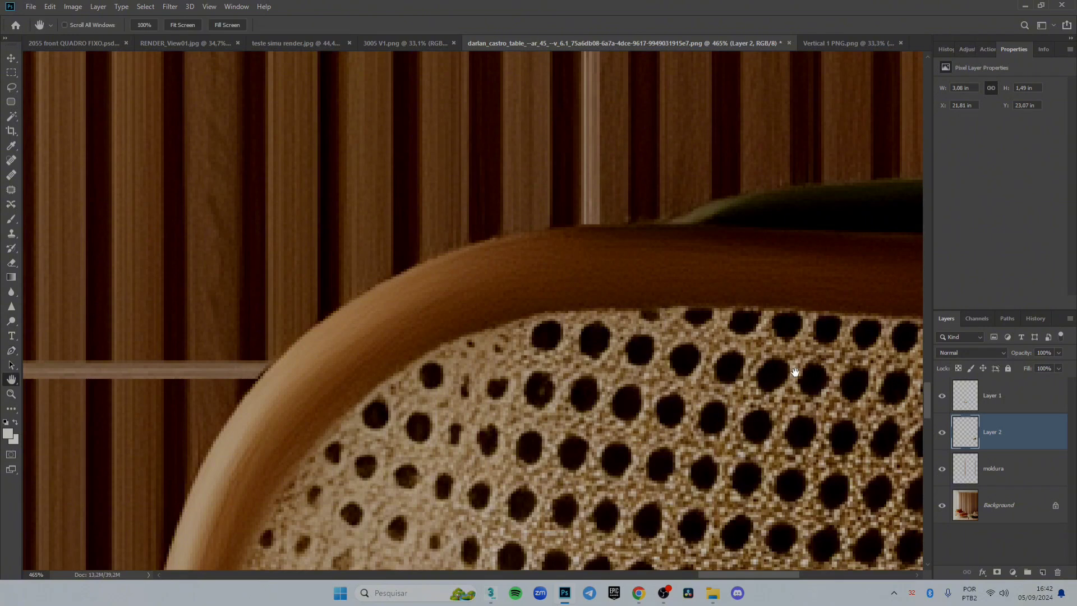
left_click(1027, 403, "ctrl")
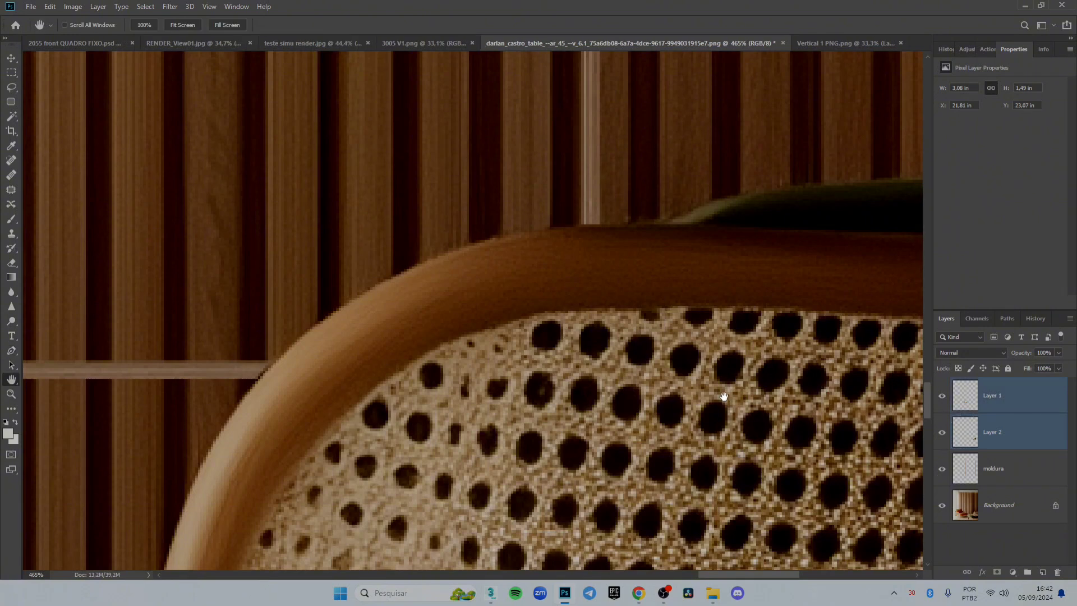
key("ctrl+e")
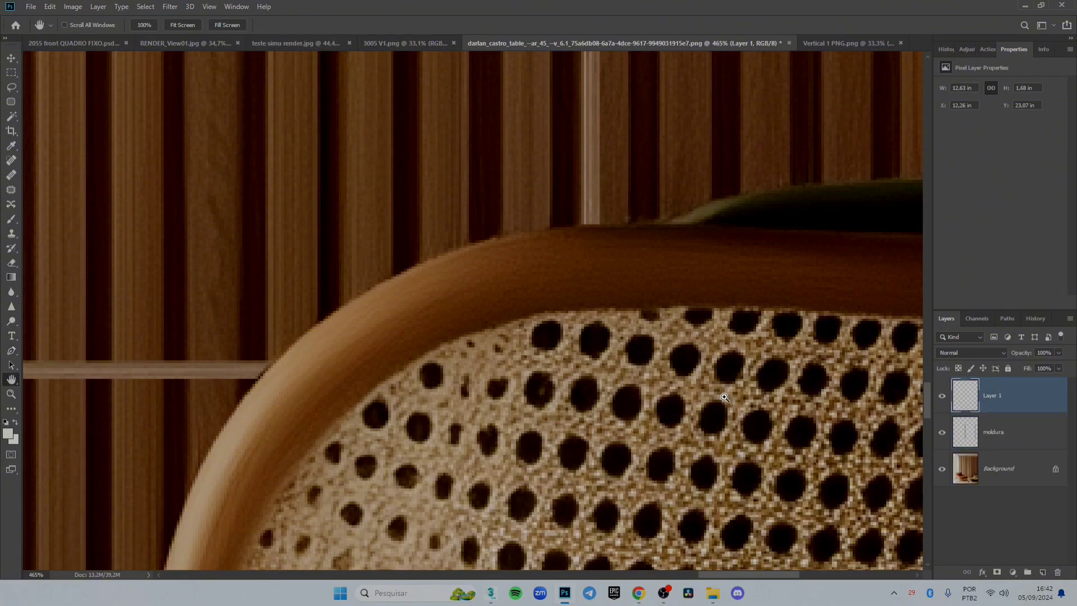
double_click(992, 396)
type("cadeiras")
key("Return")
Step: Check how the frame passes behind both chairs, comparing with the cadeiras layer hidden and shown, up close and in the full image
scroll(733, 351, "down", 13)
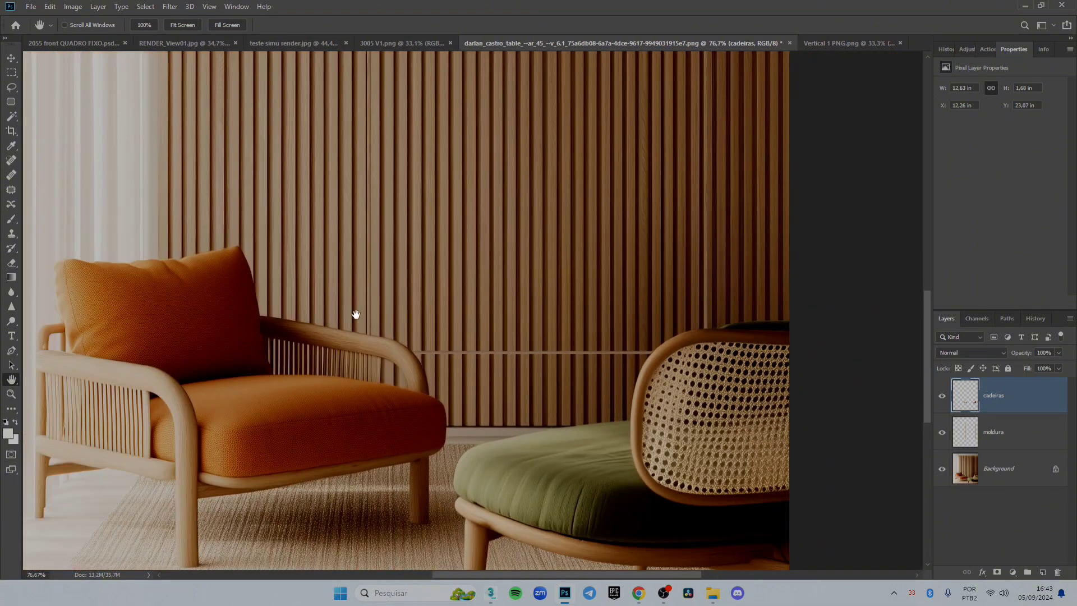
left_click_drag(374, 322, 355, 331)
scroll(514, 309, "up", 3)
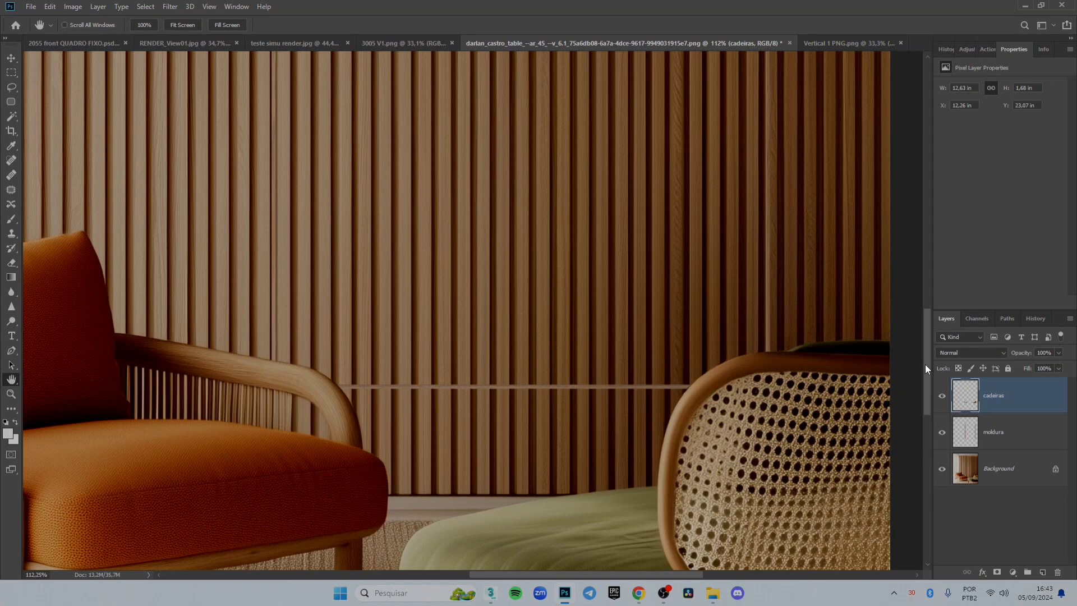
left_click(942, 396)
scroll(451, 396, "down", 6)
scroll(451, 397, "down", 3)
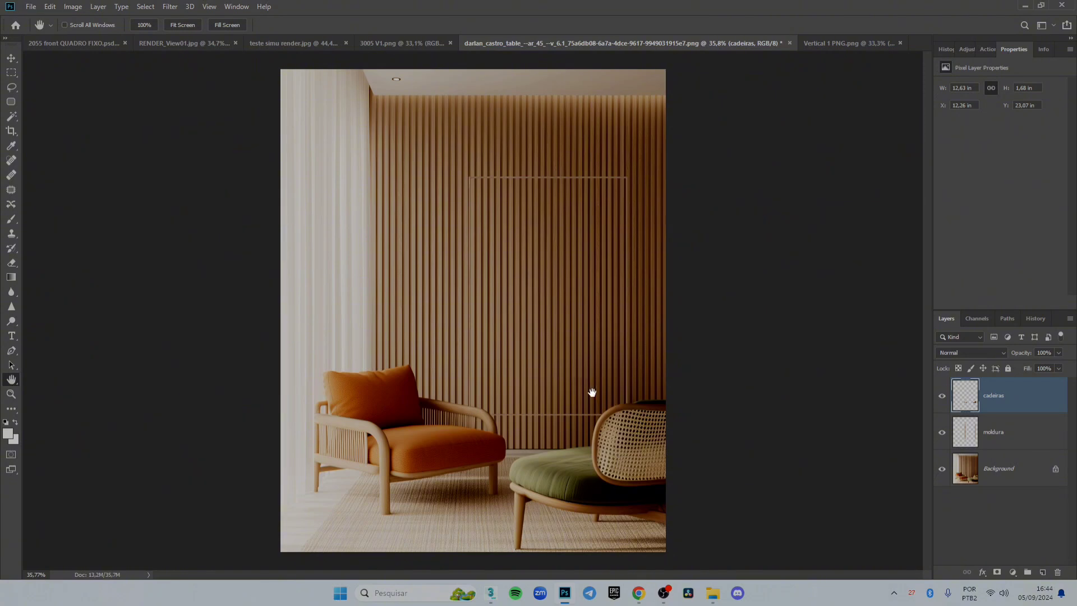
scroll(592, 393, "up", 4)
scroll(651, 397, "up", 2)
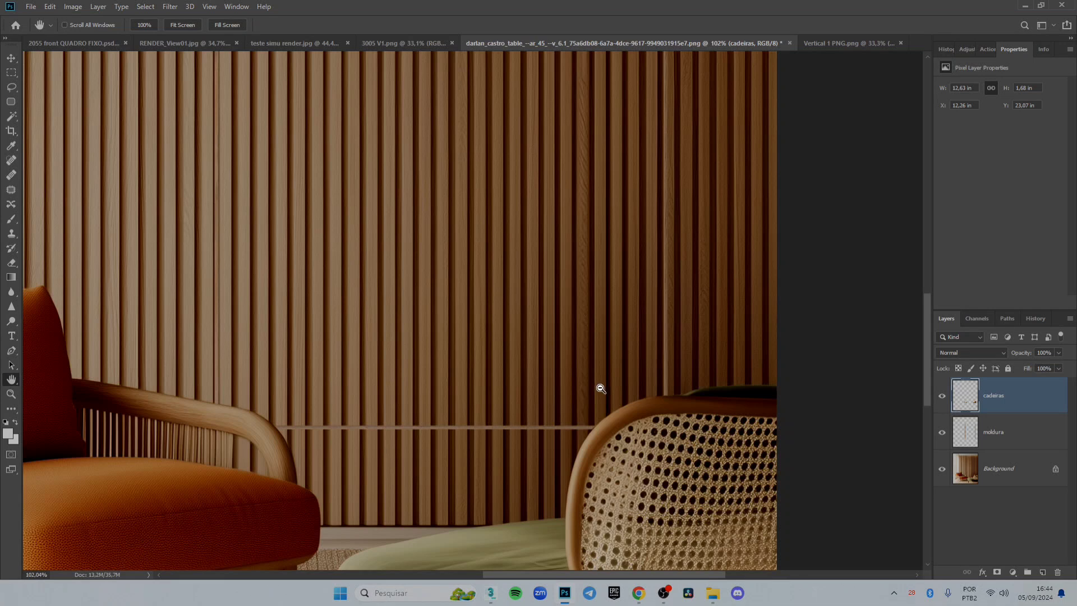
scroll(565, 399, "down", 5)
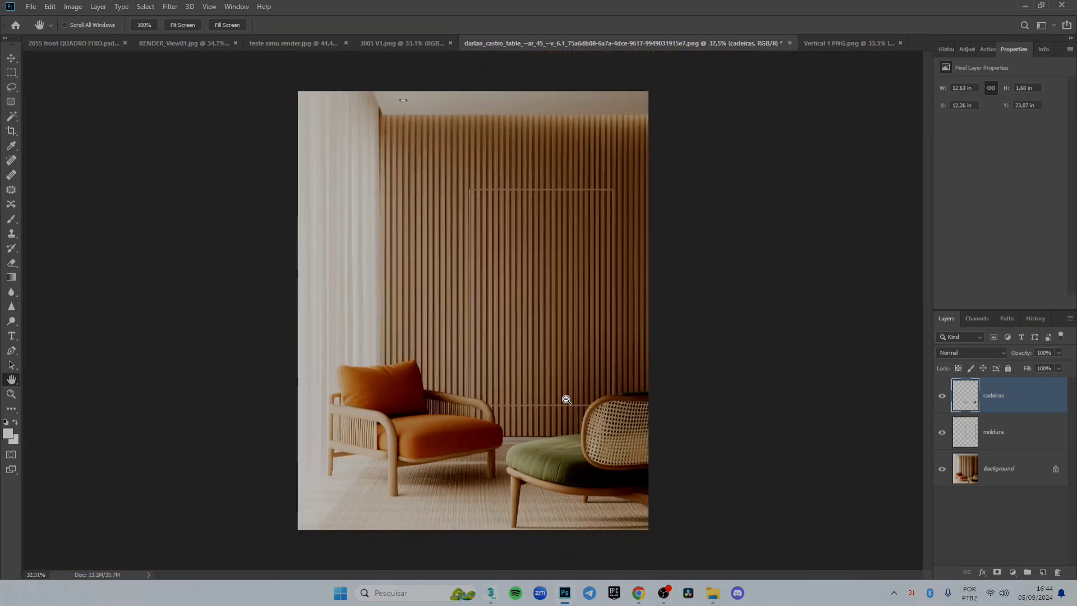
scroll(569, 336, "up", 2)
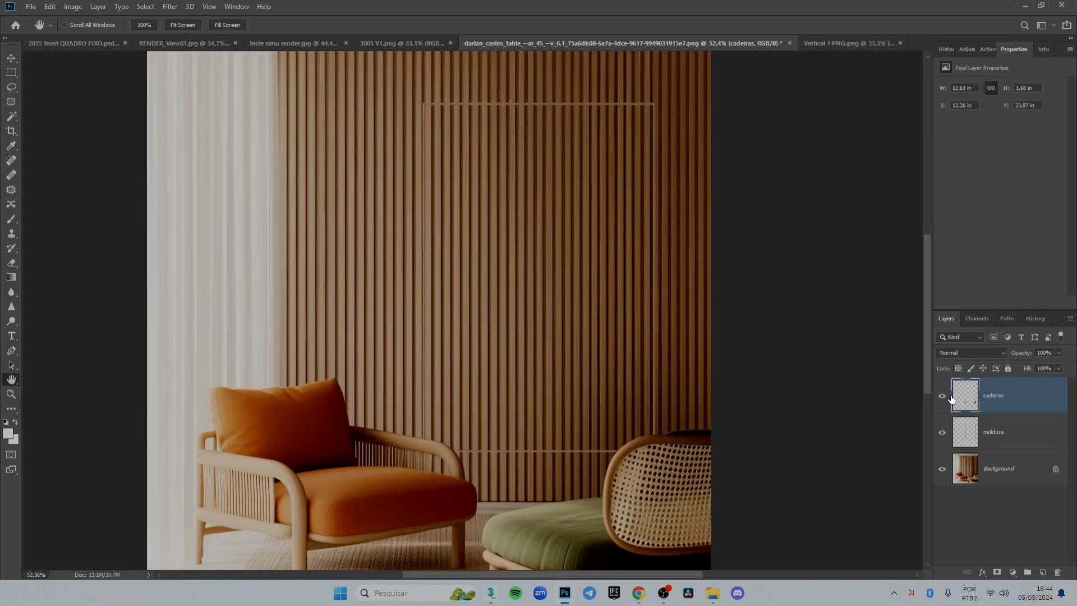
Step: Select the moldura layer and open it in the Camera Raw filter
left_click(999, 440)
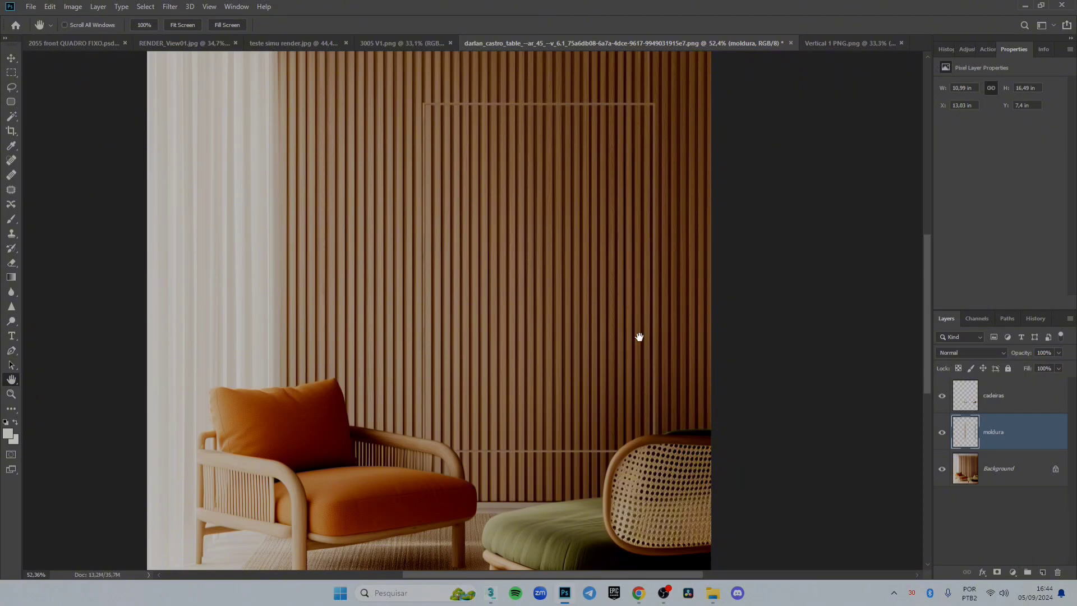
scroll(617, 310, "right", 1)
scroll(623, 270, "up", 1)
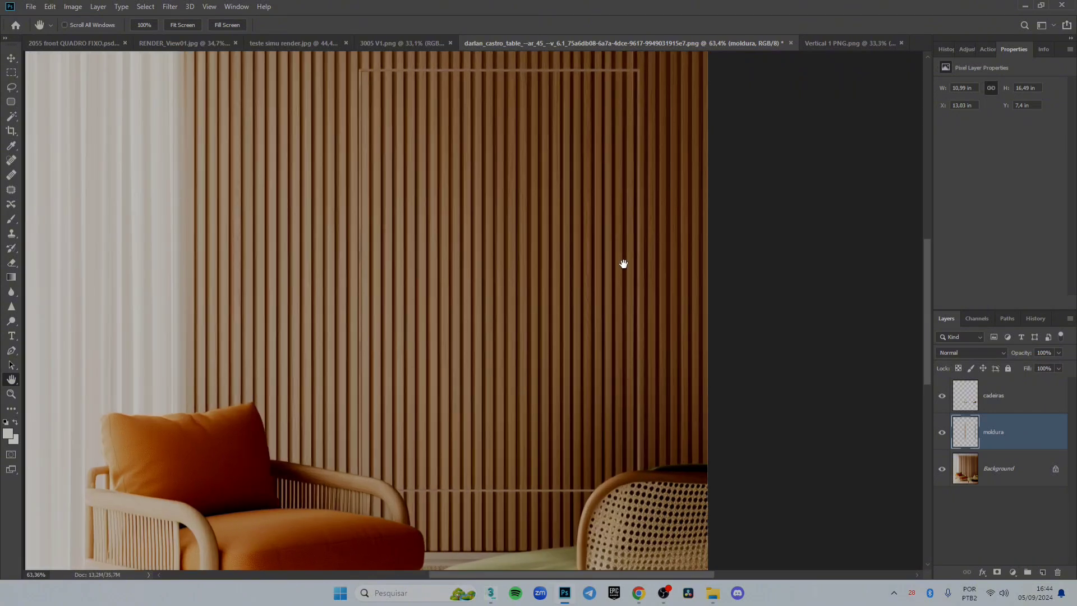
scroll(624, 277, "up", 1)
scroll(624, 278, "right", 1)
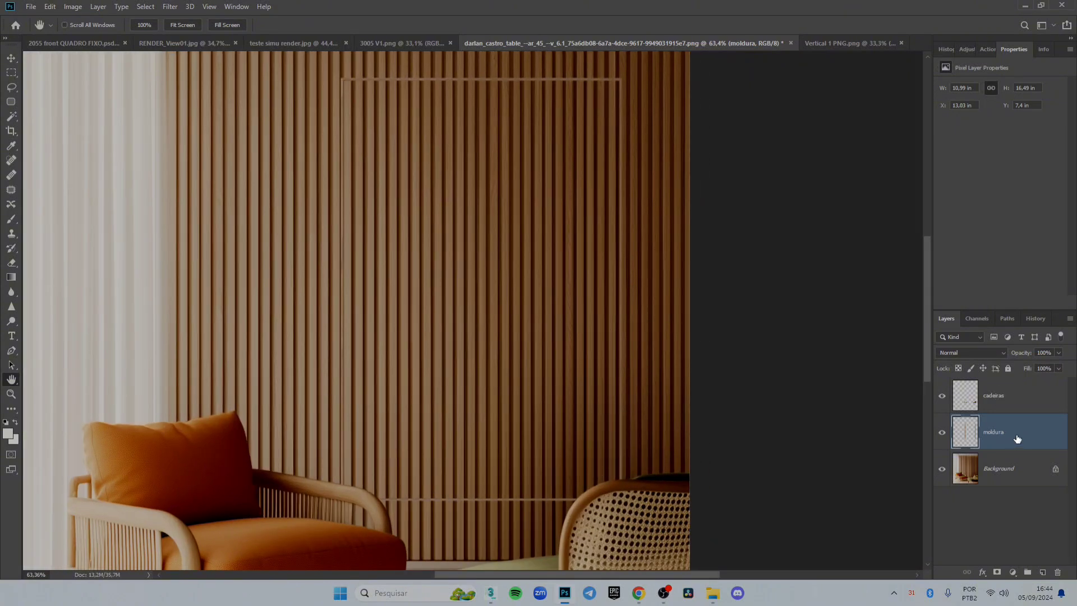
scroll(652, 344, "right", 1)
scroll(651, 344, "up", 1)
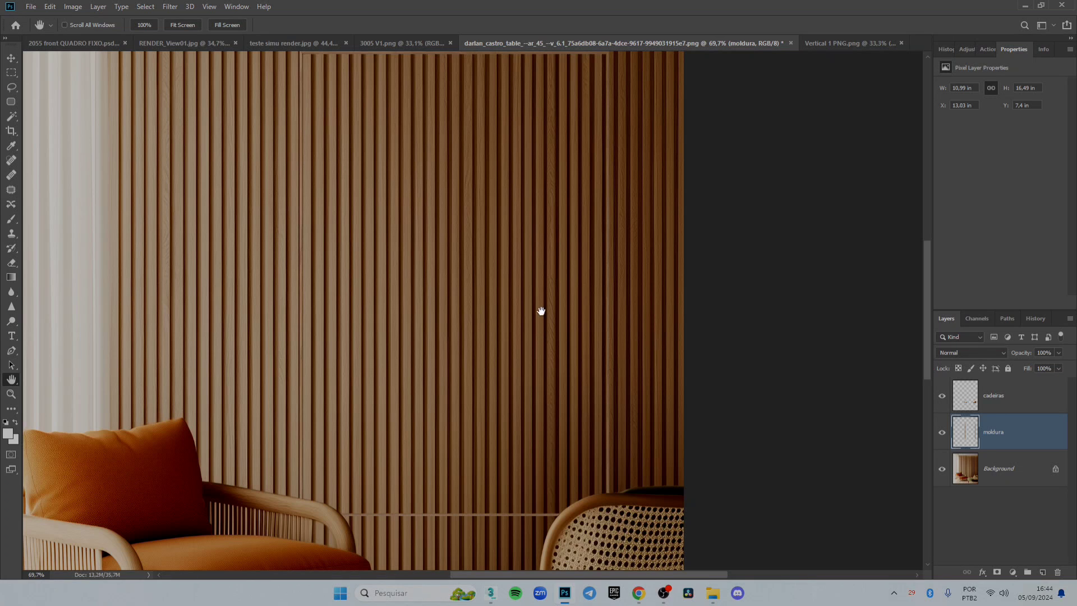
left_click_drag(542, 311, 556, 332)
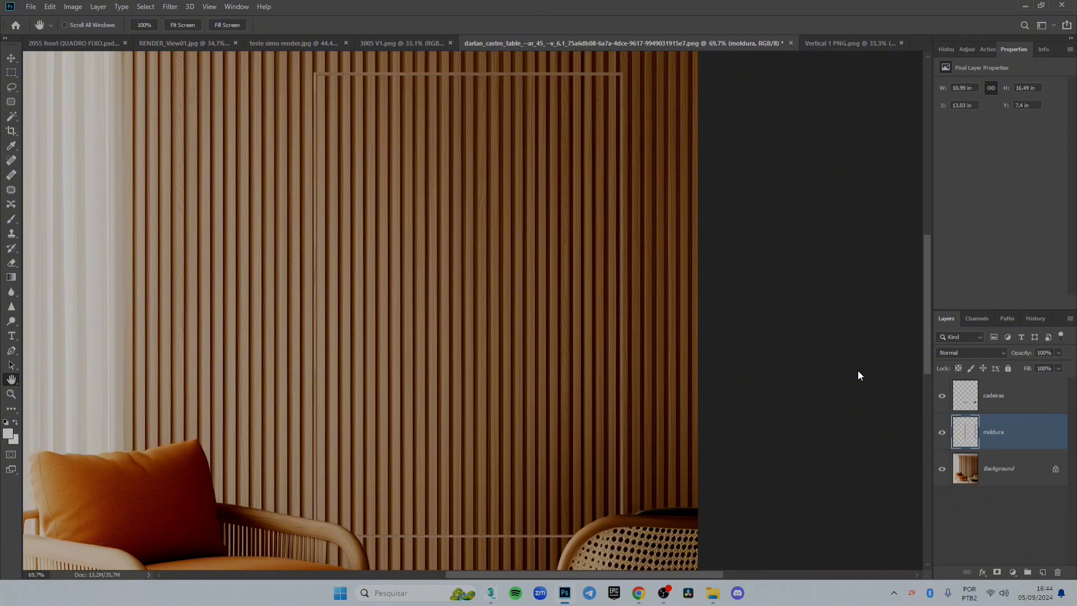
key("ctrl+shift+a")
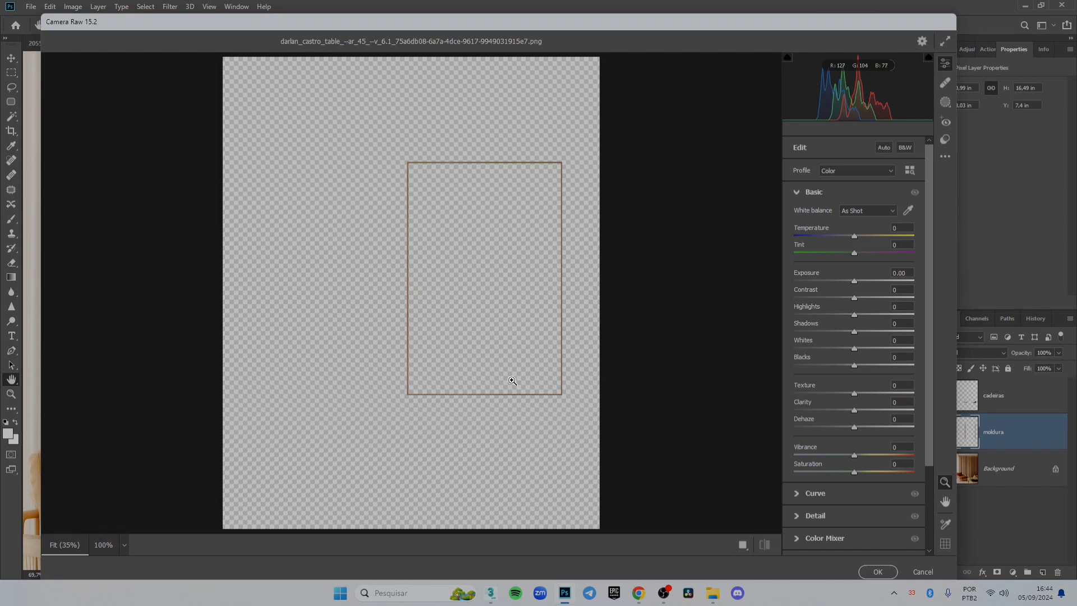
Step: Warm the frame's white balance to Temperature +5 and Tint +3, with its lower part enlarged in the preview
left_click(516, 341)
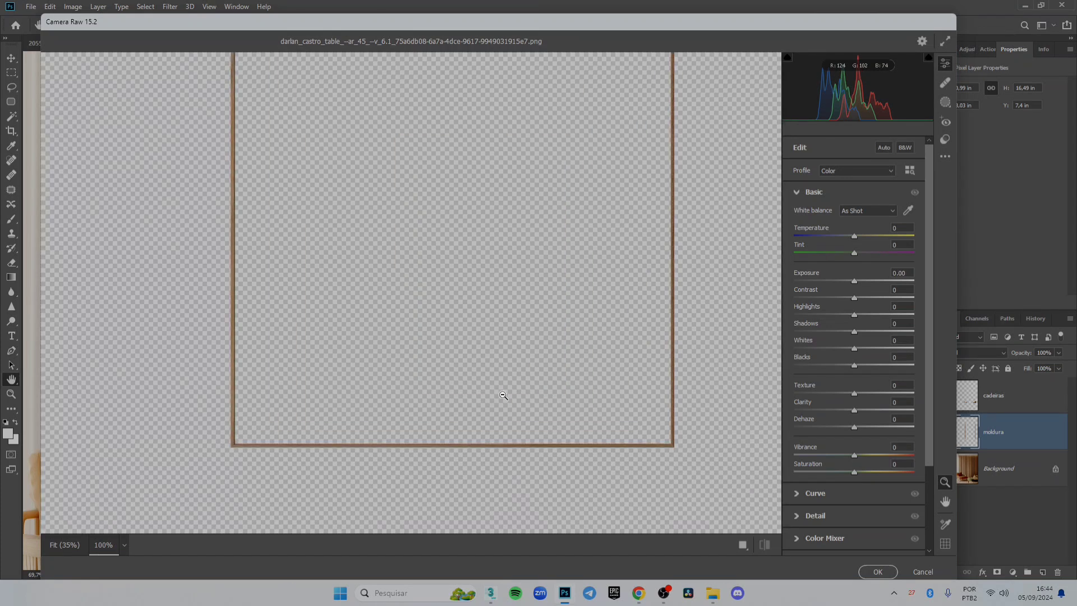
scroll(503, 395, "up", 2)
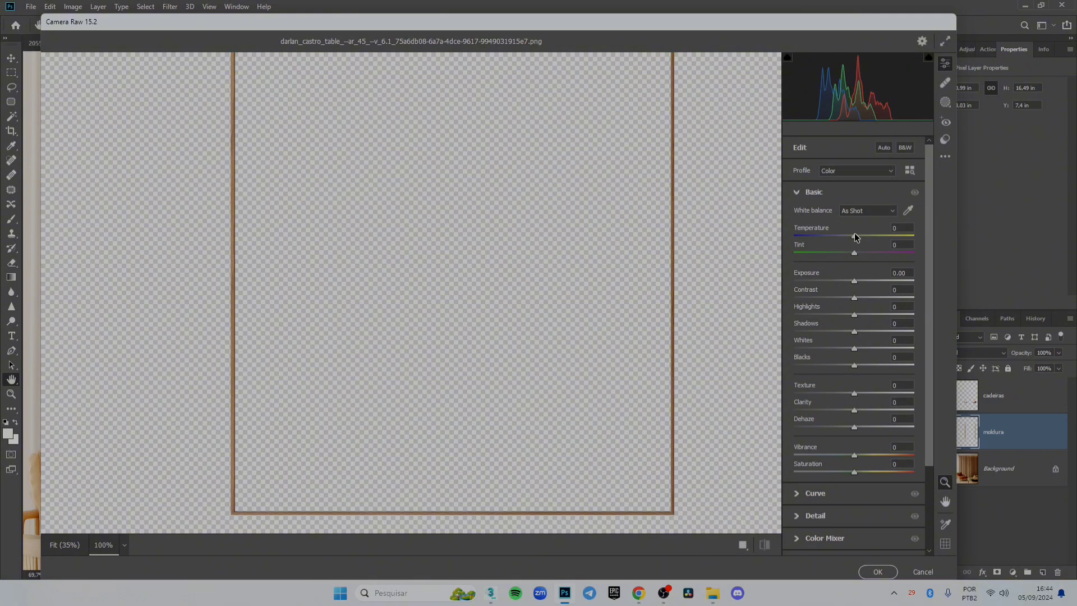
mouse_move(855, 236)
left_mouse_down()
mouse_move(868, 239)
mouse_move(850, 241)
mouse_move(863, 235)
mouse_move(840, 267)
mouse_move(873, 266)
mouse_move(837, 266)
mouse_move(861, 259)
mouse_move(860, 237)
left_mouse_up()
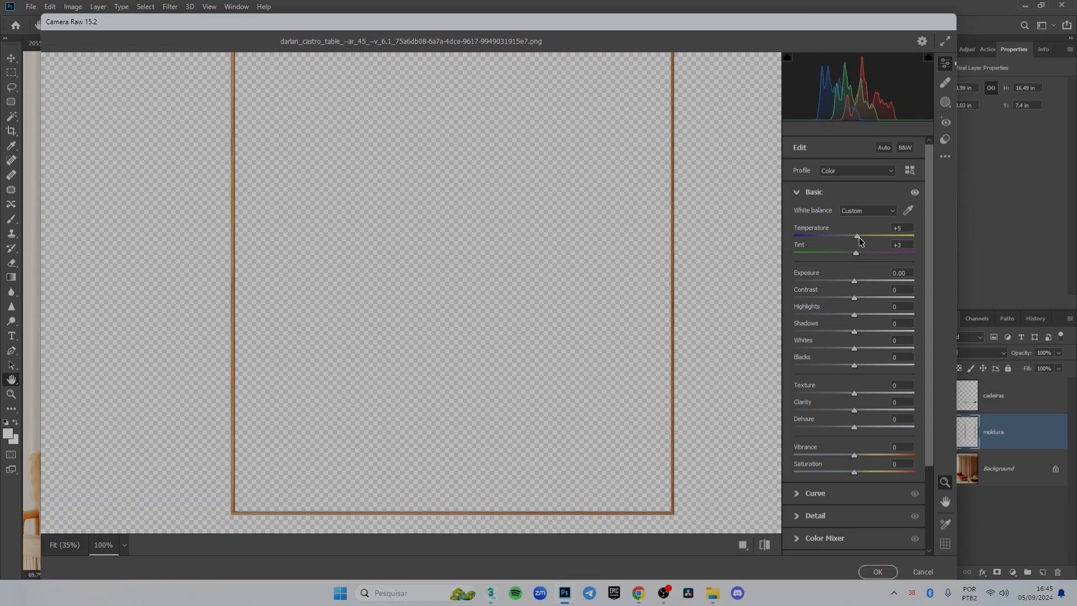
mouse_move(857, 282)
left_mouse_down()
mouse_move(868, 284)
mouse_move(854, 284)
left_mouse_up()
double_click(854, 284)
left_click_drag(854, 315, 908, 314)
double_click(907, 315)
mouse_move(854, 348)
left_mouse_down()
mouse_move(948, 351)
mouse_move(860, 347)
mouse_move(903, 348)
mouse_move(818, 361)
mouse_move(858, 361)
left_mouse_up()
double_click(868, 351)
double_click(858, 358)
Step: Darken the frame by setting Exposure to -0.75, and inspect its sides and lower edge in the preview
left_click_drag(857, 285, 846, 286)
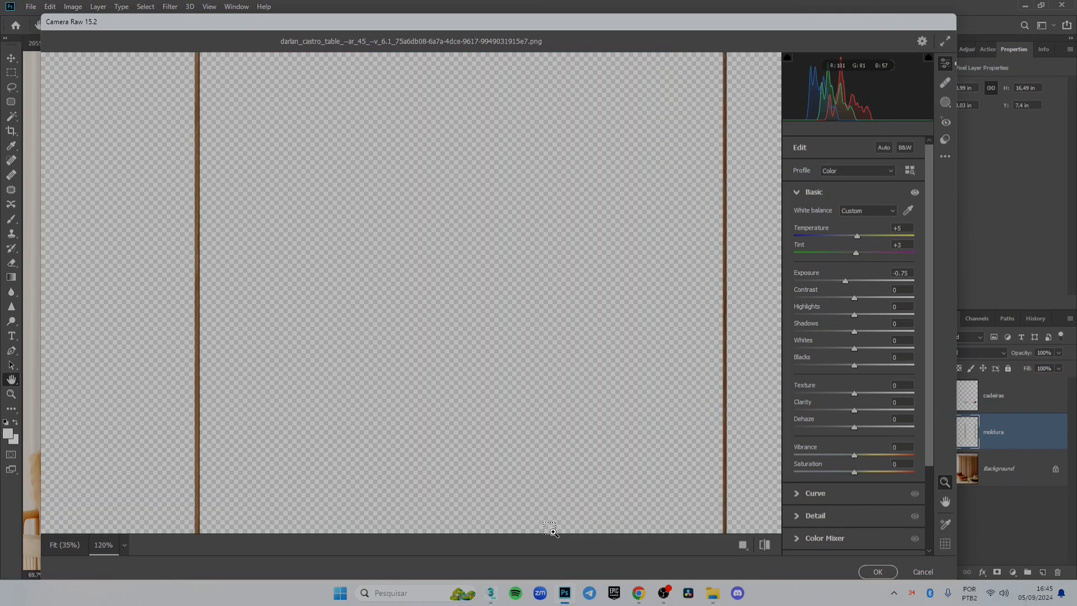
scroll(503, 484, "up", 1)
scroll(503, 484, "down", 2)
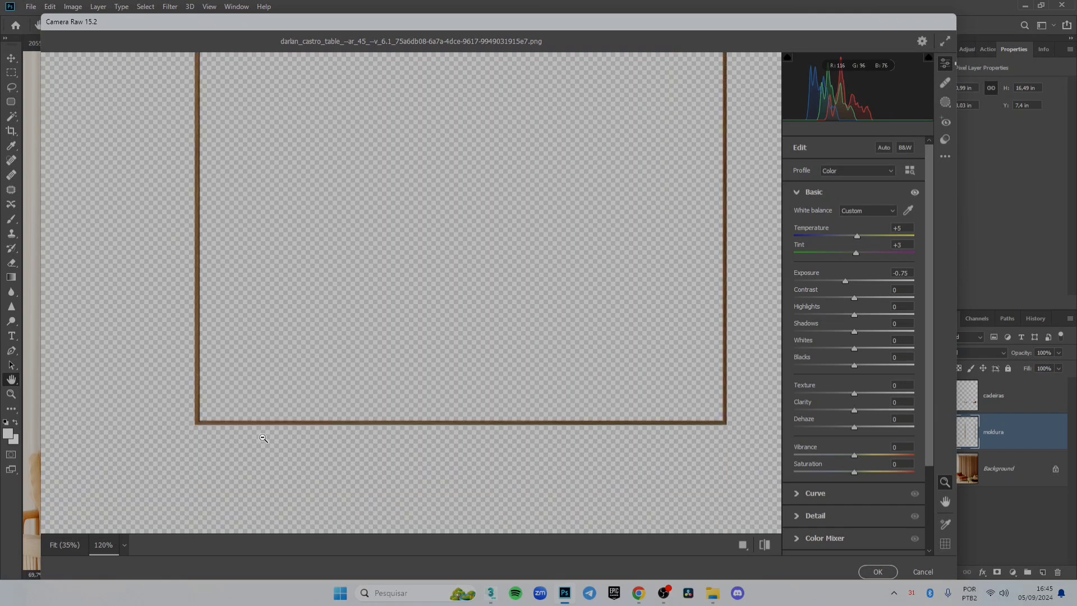
Step: Inspect the darkened frame's lower-left corner and whole outline in the preview, and discard the Camera Raw adjustments
scroll(263, 438, "up", 4)
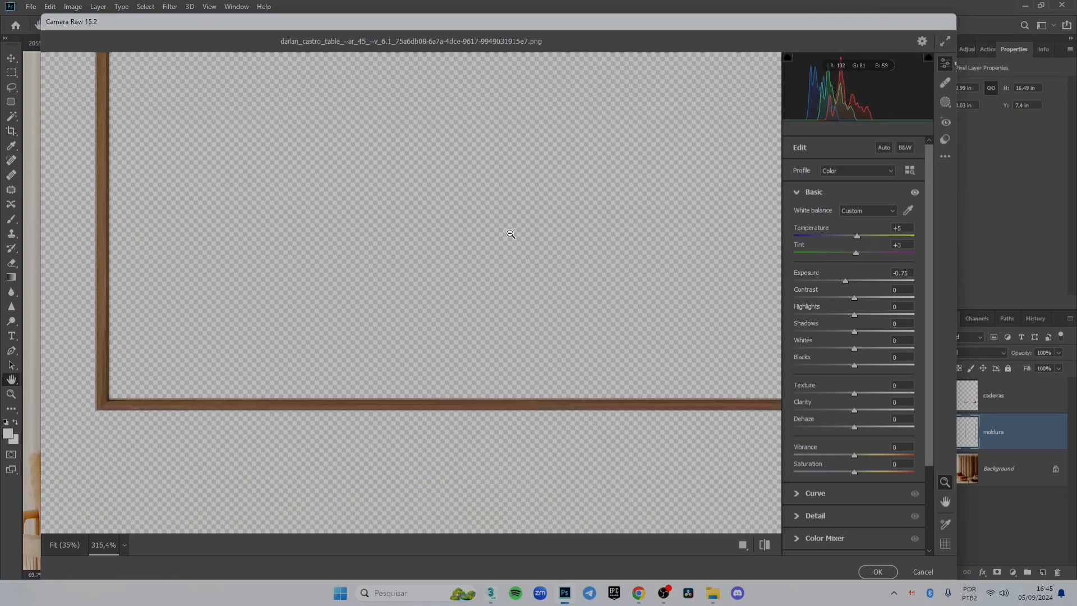
scroll(511, 235, "down", 3)
scroll(625, 161, "down", 2)
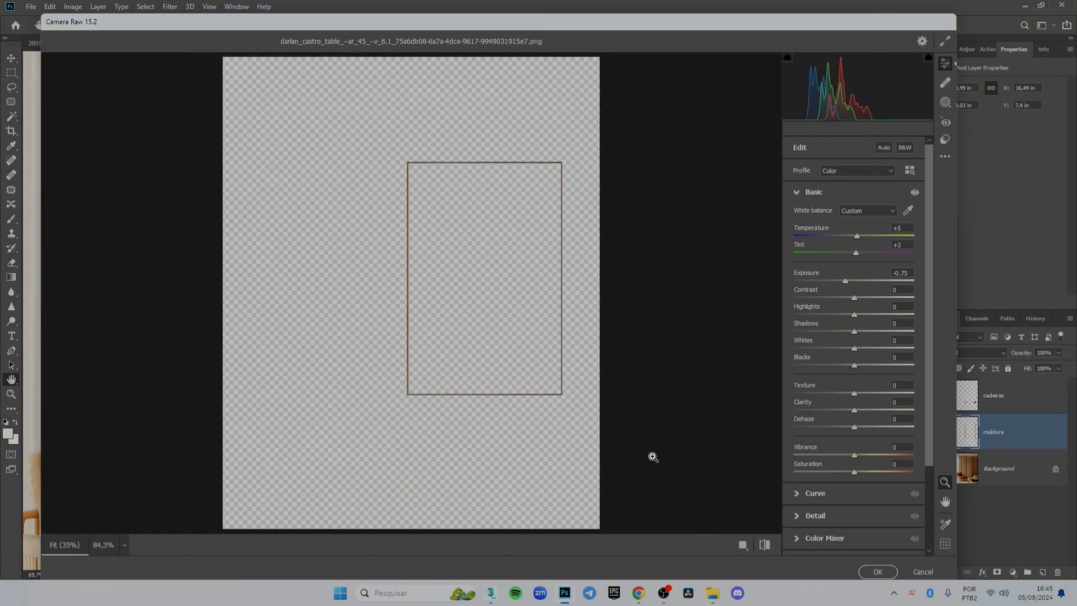
left_click(922, 573)
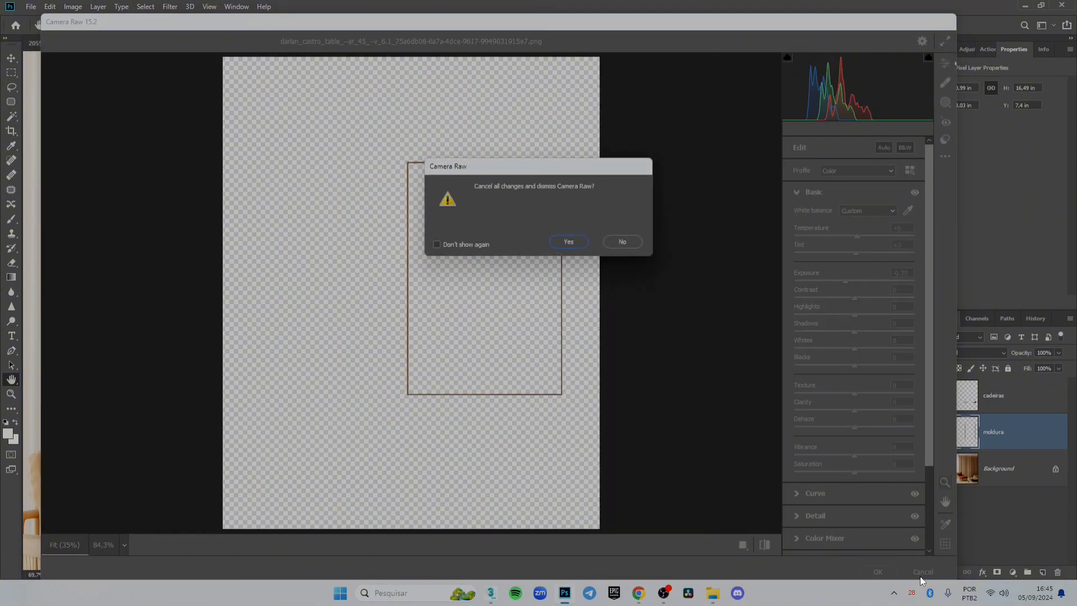
left_click(568, 242)
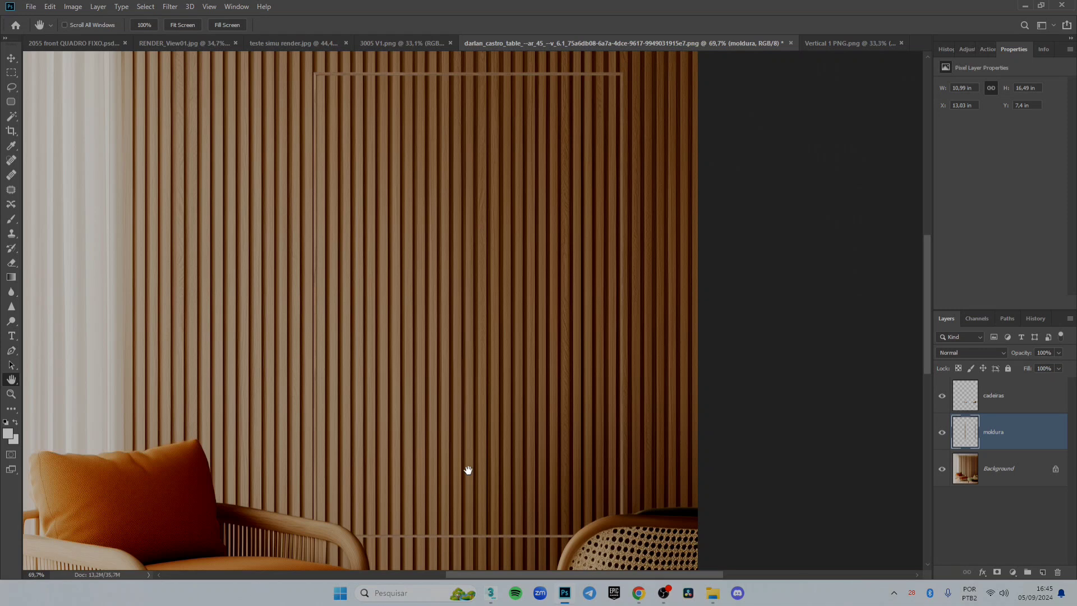
Step: Examine how the frame sits on the slatted wall and meets both chairs, and hide the cadeiras layer
left_click_drag(500, 355, 520, 256)
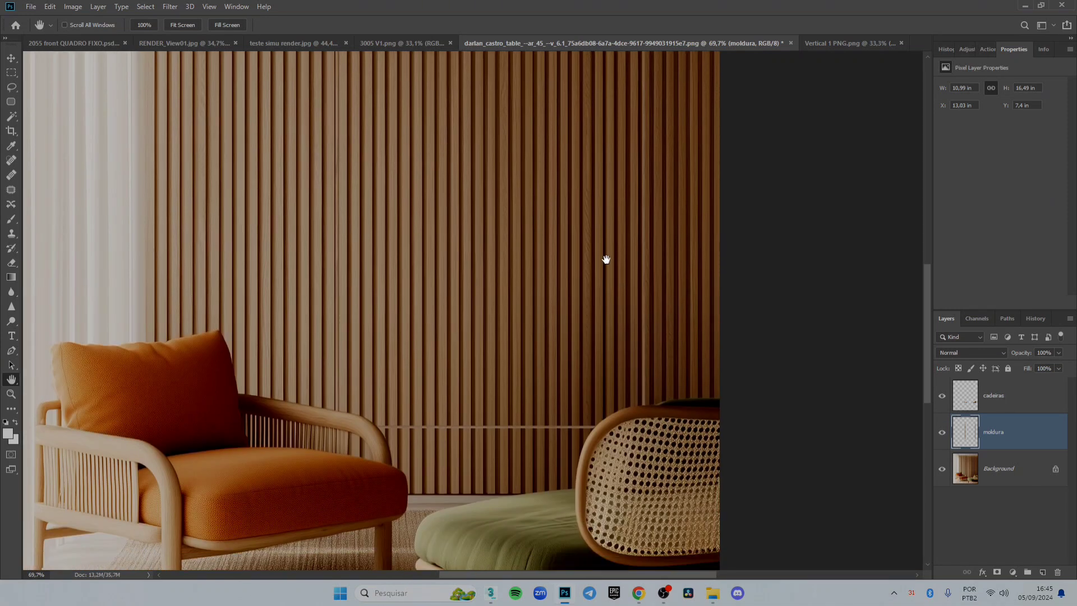
scroll(606, 260, "down", 3)
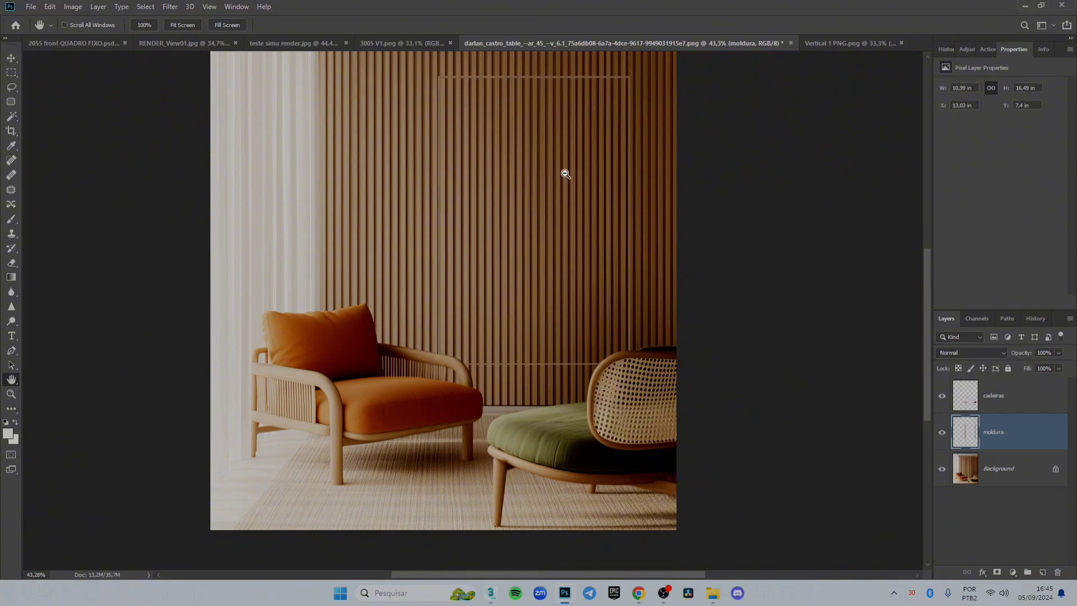
scroll(564, 160, "up", 2)
scroll(564, 160, "down", 1)
scroll(733, 428, "up", 1)
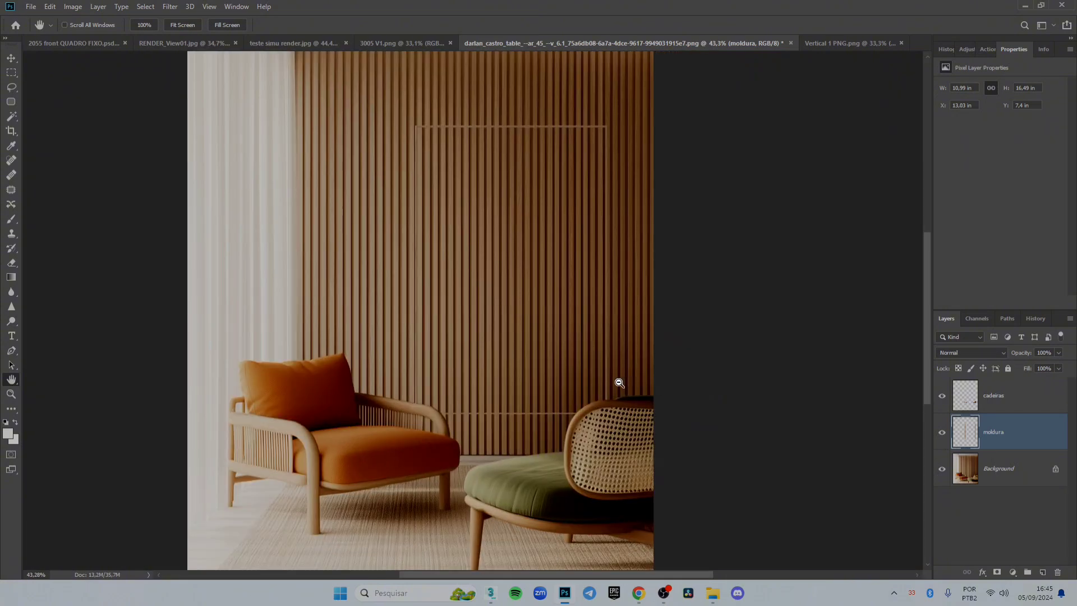
scroll(616, 380, "down", 1)
scroll(536, 347, "up", 3)
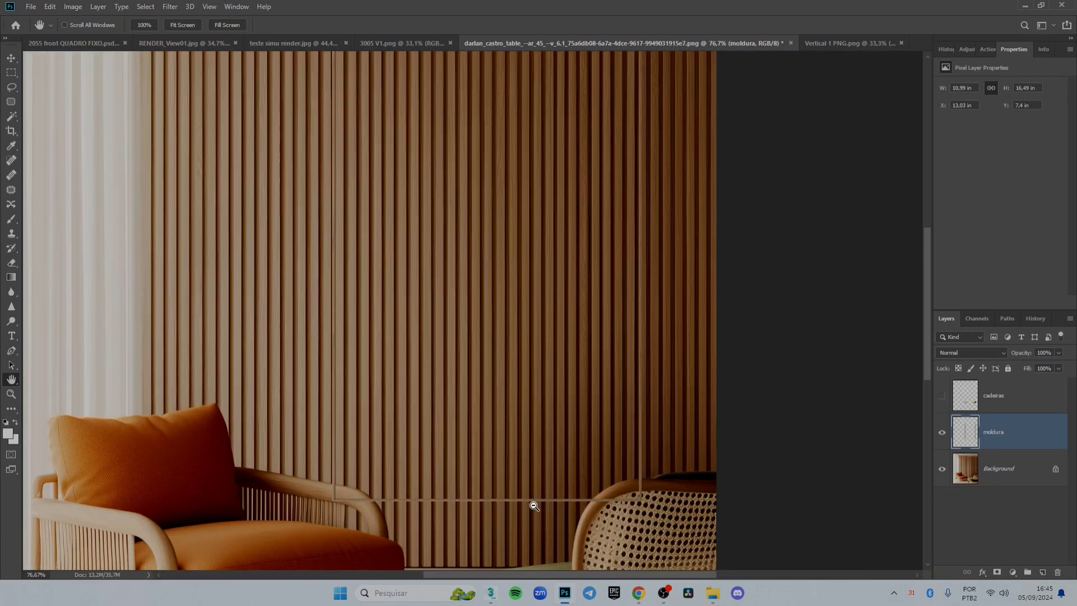
Step: Isolate the moldura layer so that only the frame is shown on transparency
scroll(533, 505, "up", 5)
left_click_drag(416, 405, 413, 389)
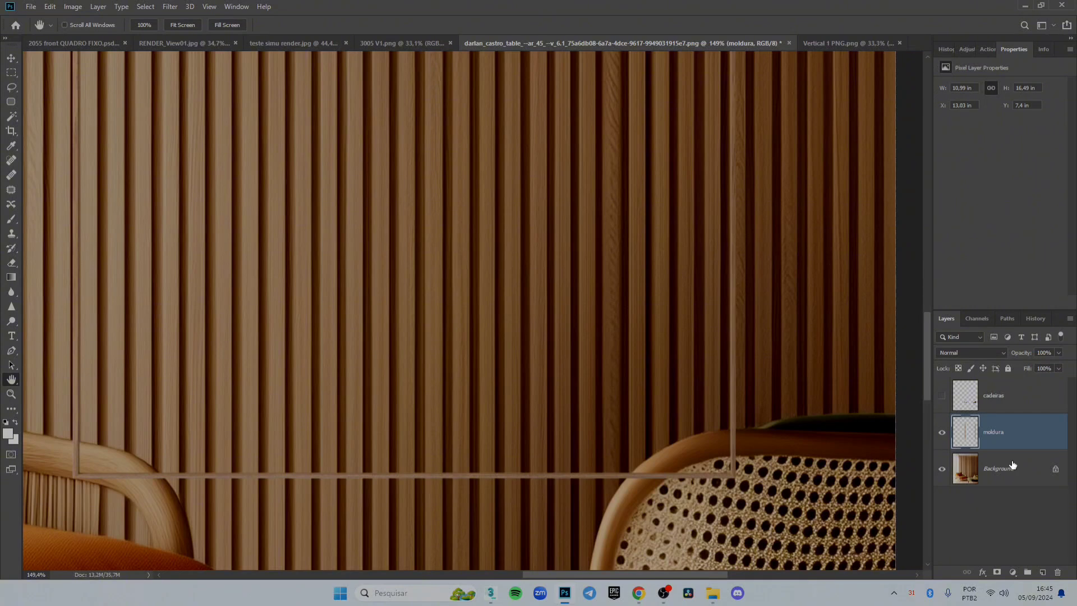
scroll(730, 472, "up", 3)
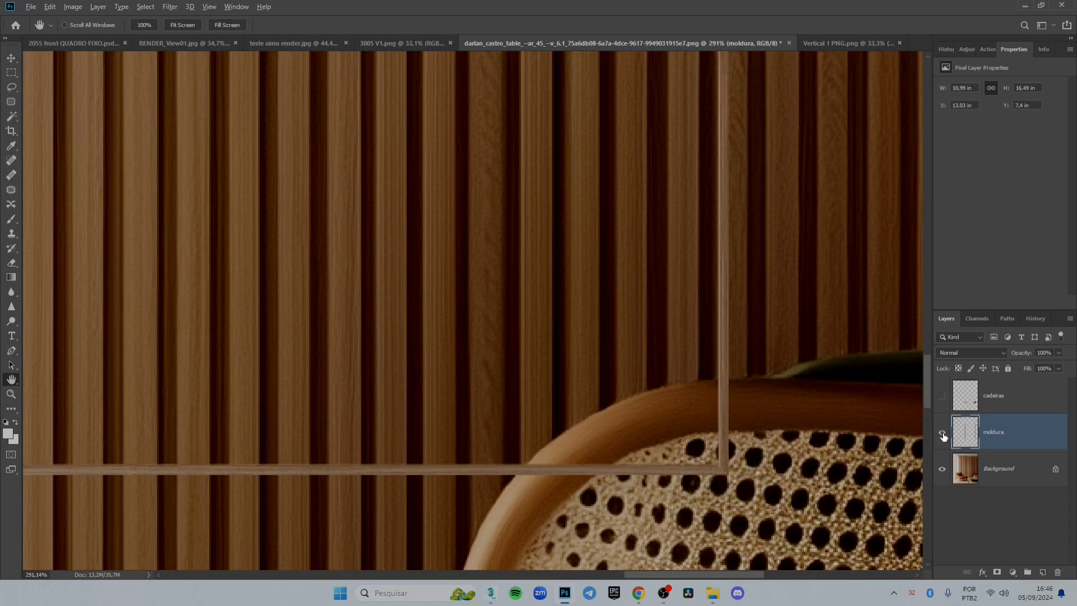
left_click(943, 433, "alt")
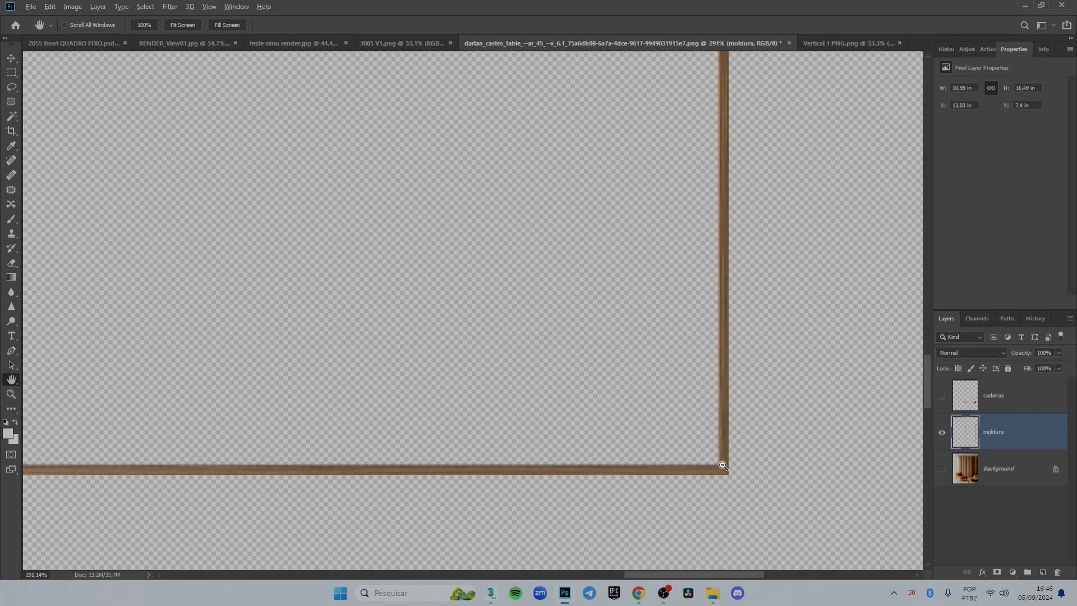
Step: Start a Pen path at the frame's lower-right inner corner and run it along the inner edge to the lower-left inner corner
scroll(725, 466, "up", 4)
scroll(725, 465, "up", 1)
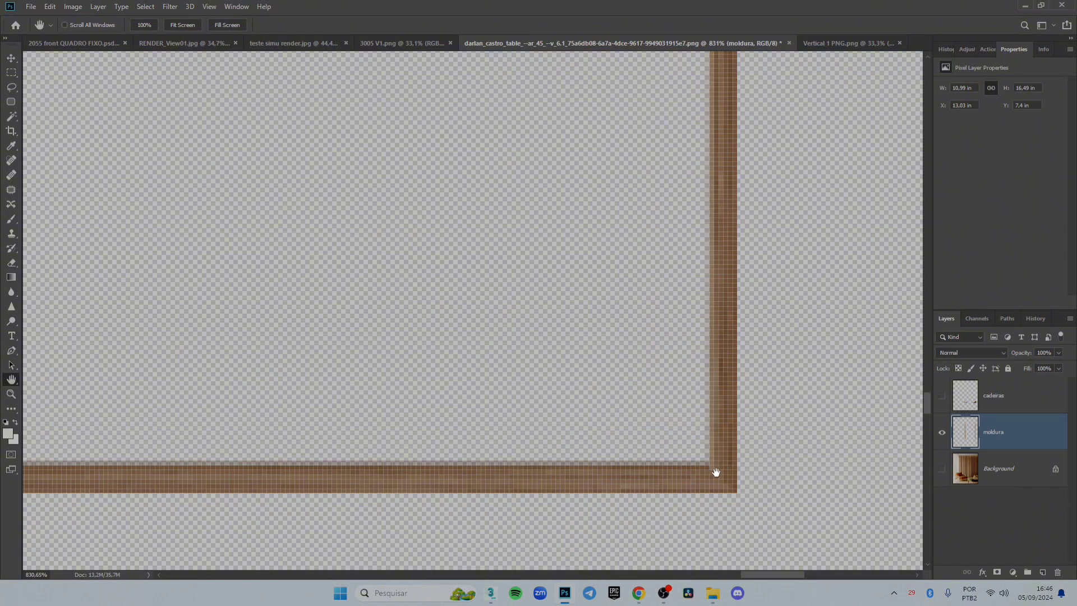
key("p")
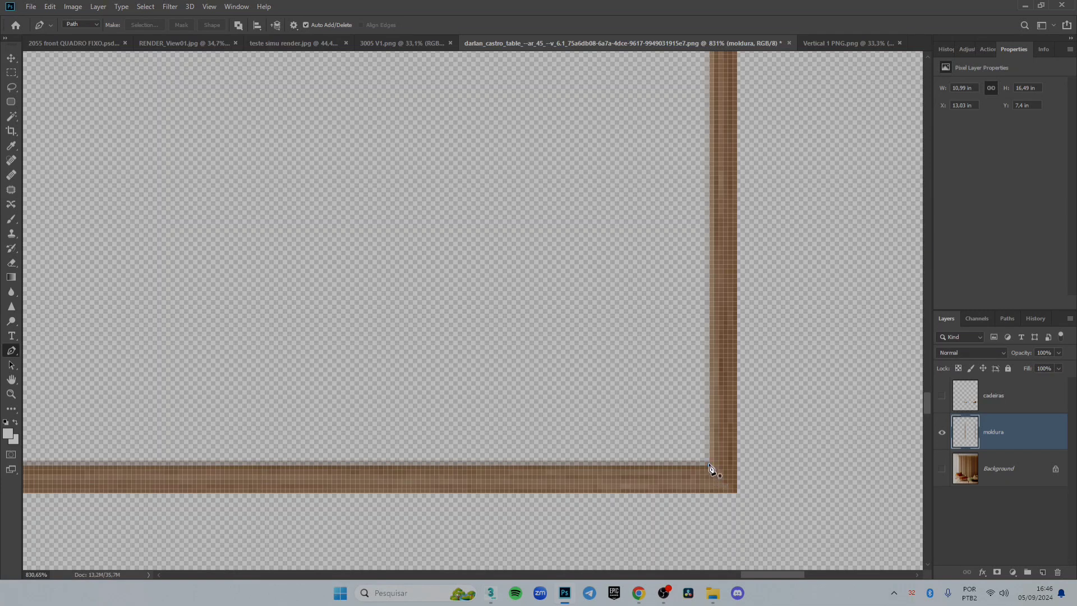
left_click(710, 465)
scroll(697, 462, "up", 5)
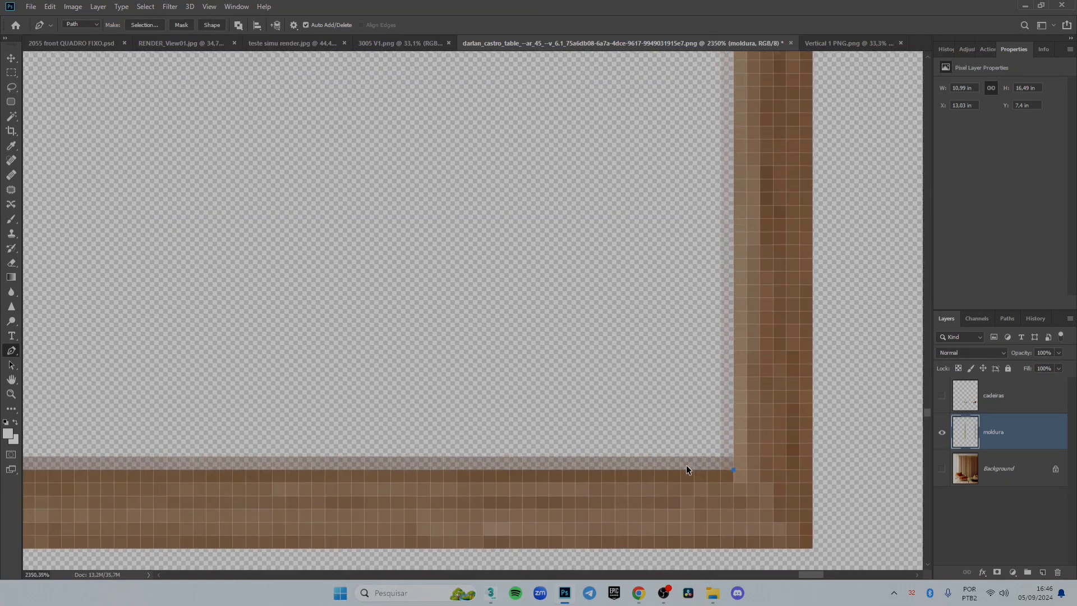
scroll(687, 469, "down", 5)
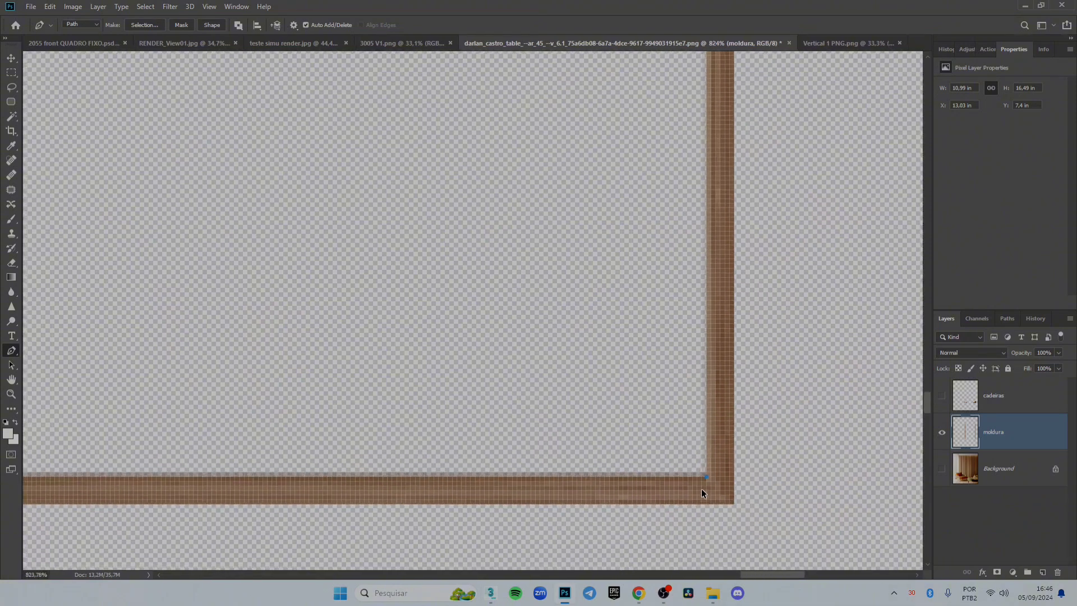
scroll(701, 490, "down", 6)
scroll(200, 517, "up", 2)
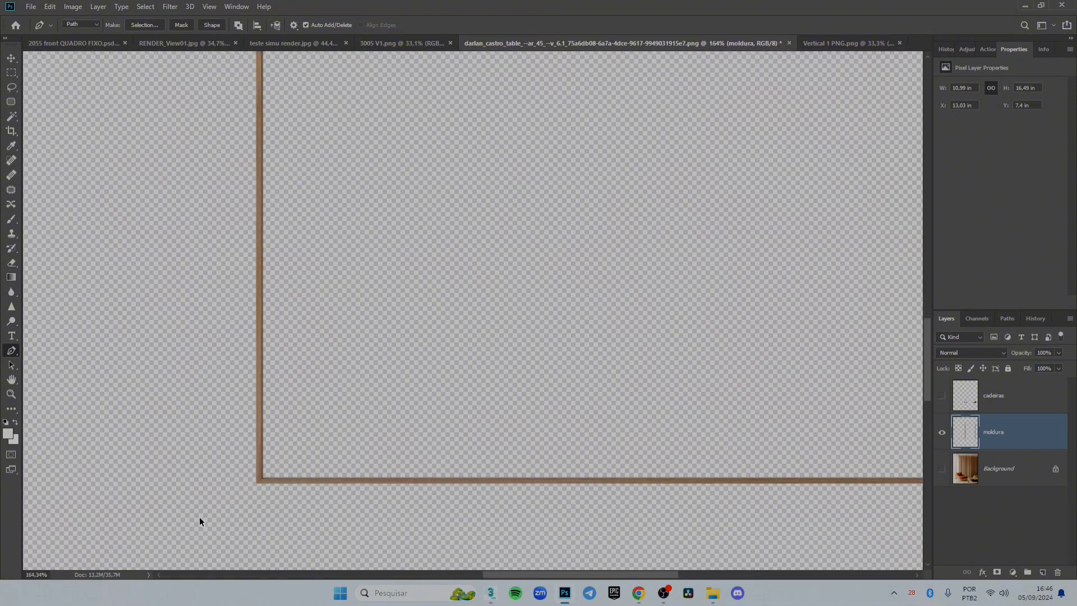
scroll(253, 483, "up", 10)
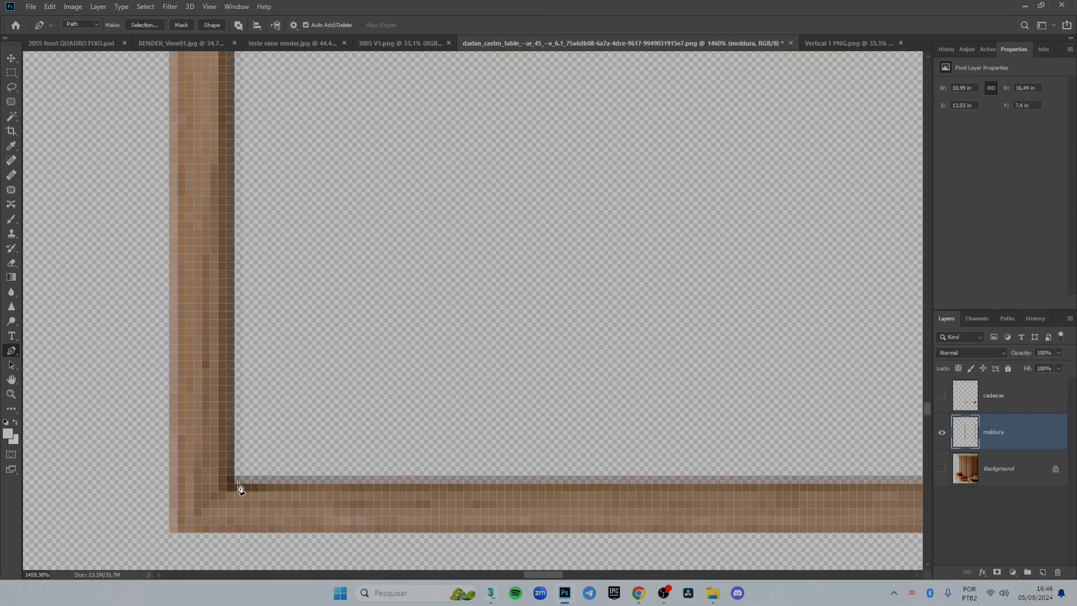
left_click(235, 484)
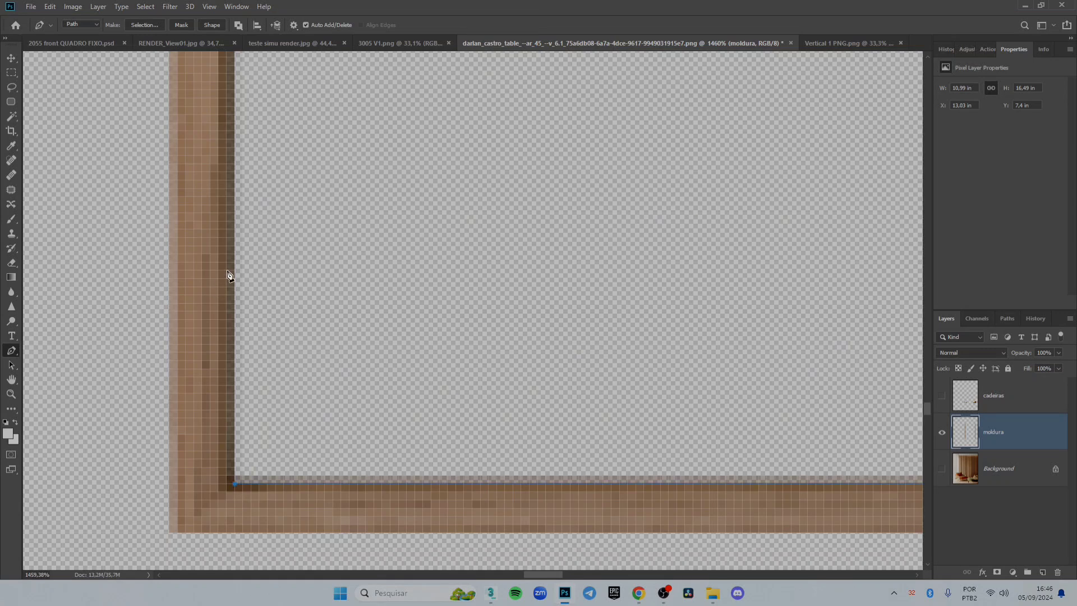
Step: Continue the path up the frame's left inner edge and across its top inner edge, anchoring it at both upper inner corners
scroll(241, 272, "down", 10)
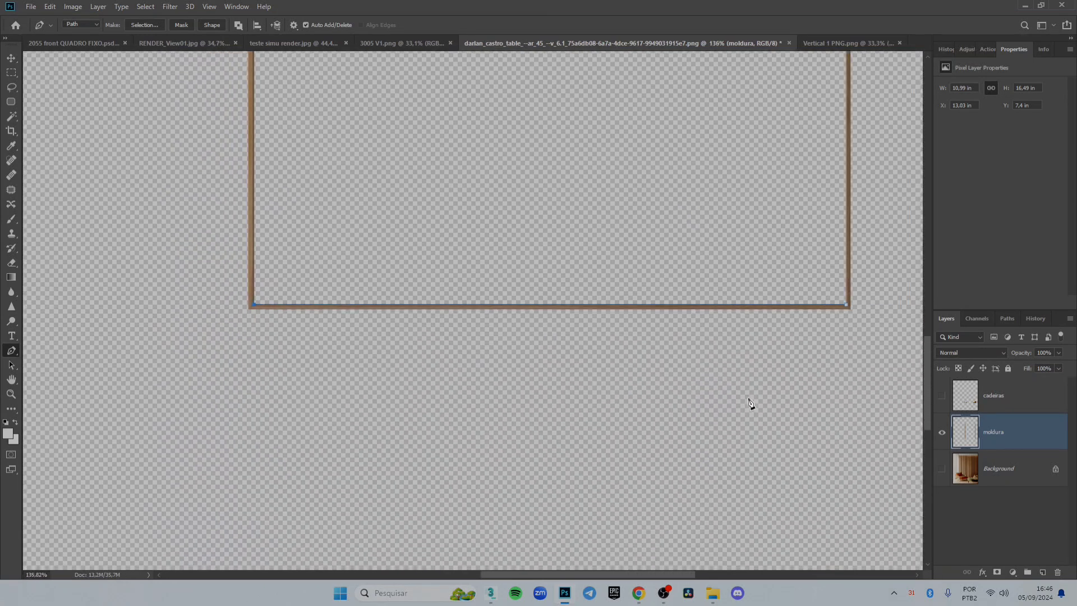
left_click_drag(924, 429, 921, 236)
scroll(207, 428, "up", 12)
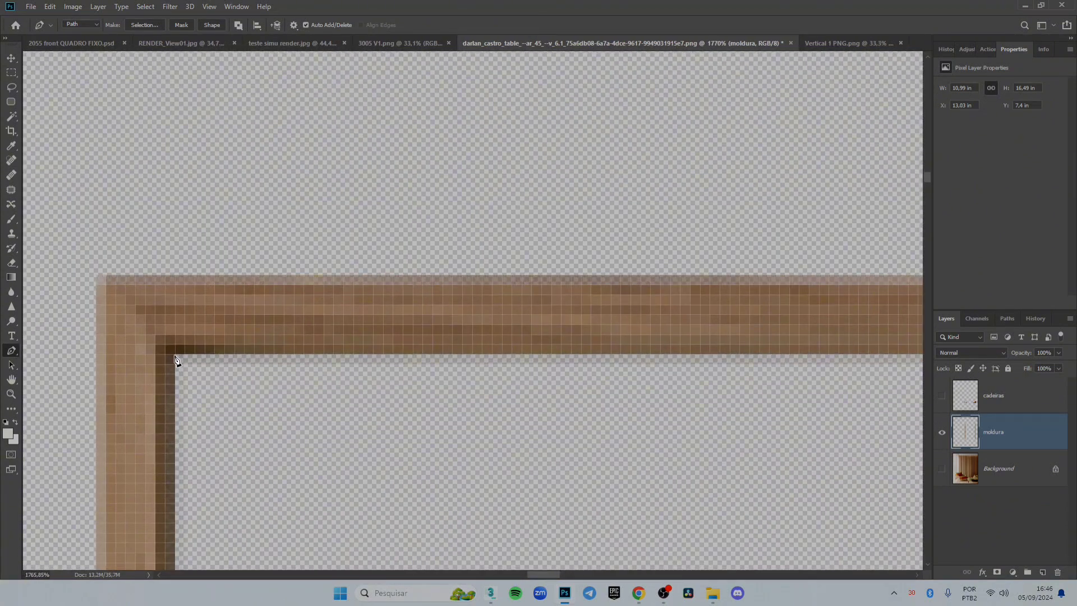
left_click(175, 358)
scroll(179, 364, "down", 10)
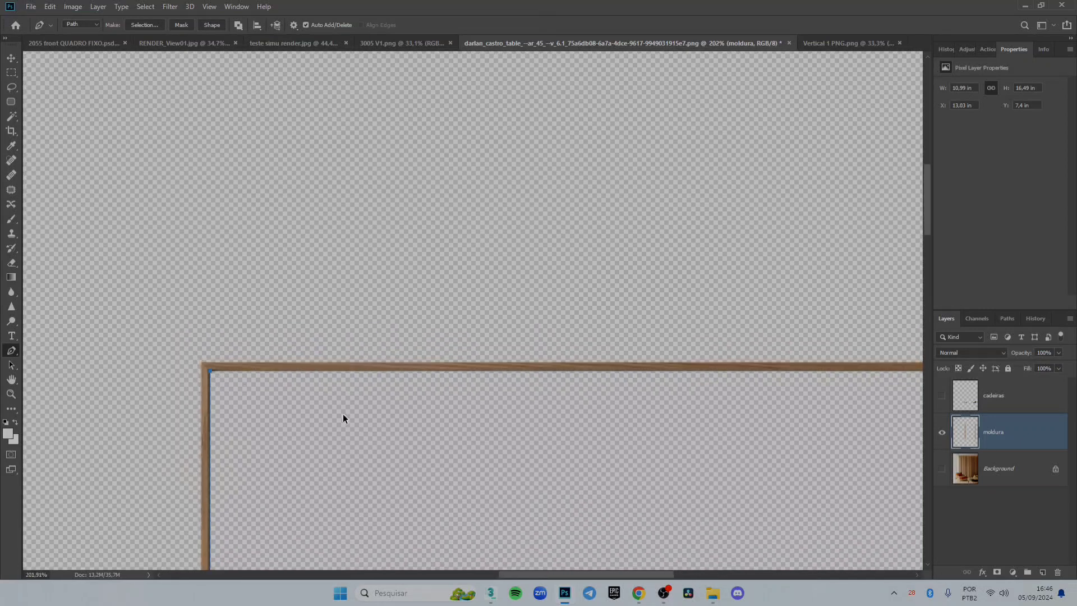
scroll(505, 432, "right", 3)
scroll(836, 393, "up", 5)
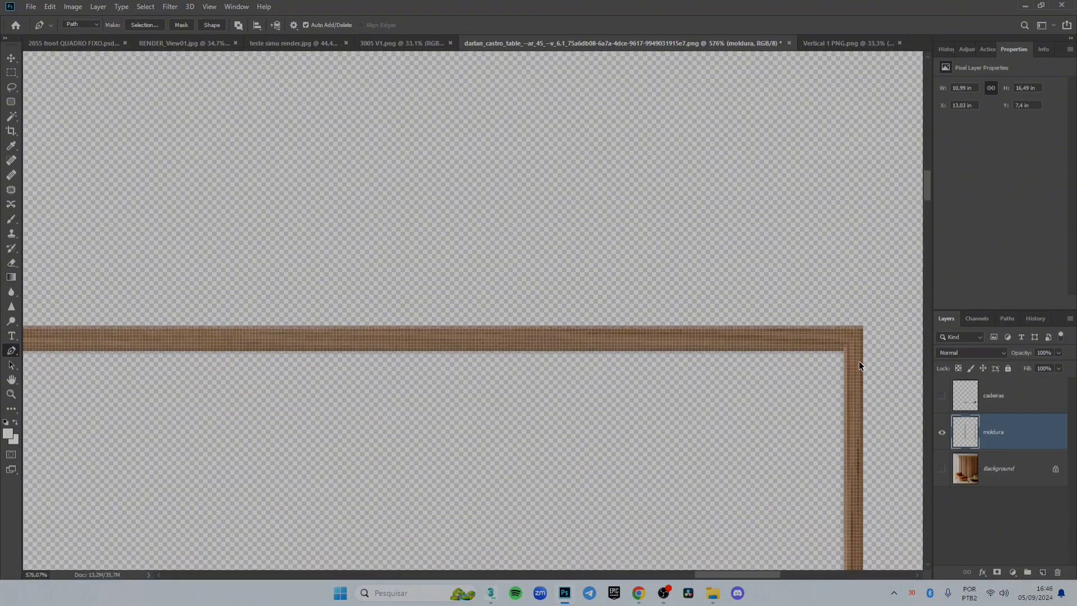
scroll(860, 365, "up", 3)
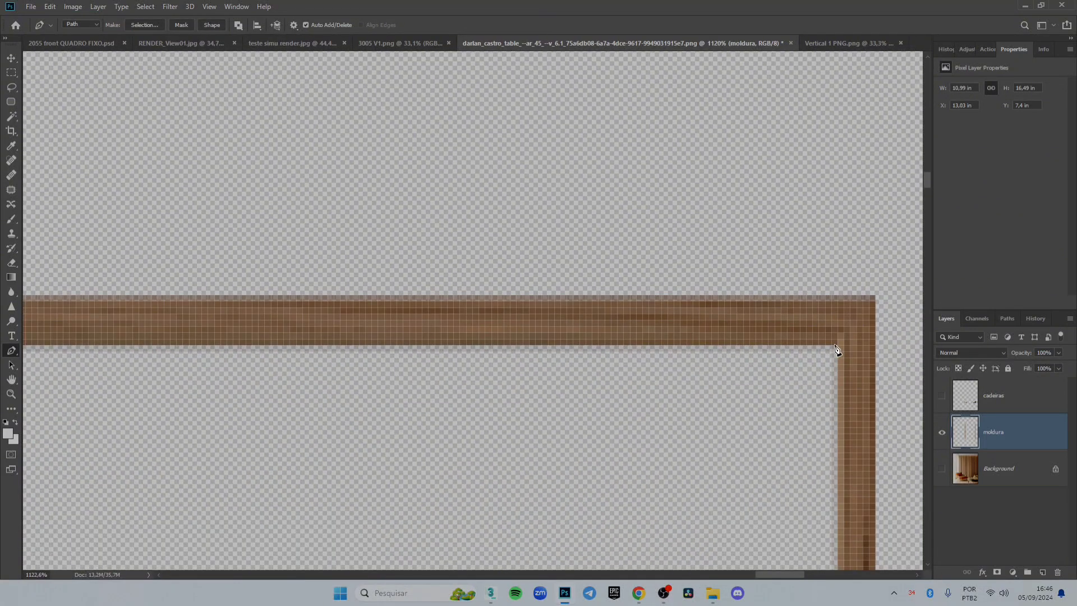
left_click(838, 346)
Step: Close the path at its starting corner and convert it into a new anti-aliased selection with a feather radius of 0 pixels
scroll(781, 412, "down", 3)
scroll(774, 428, "down", 10)
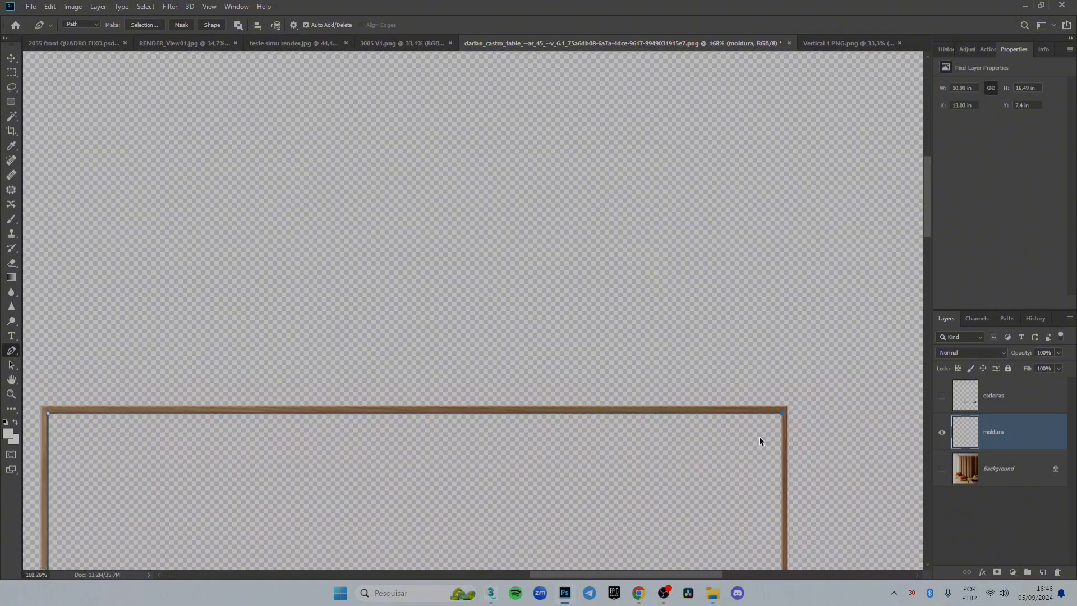
scroll(591, 402, "up", 4)
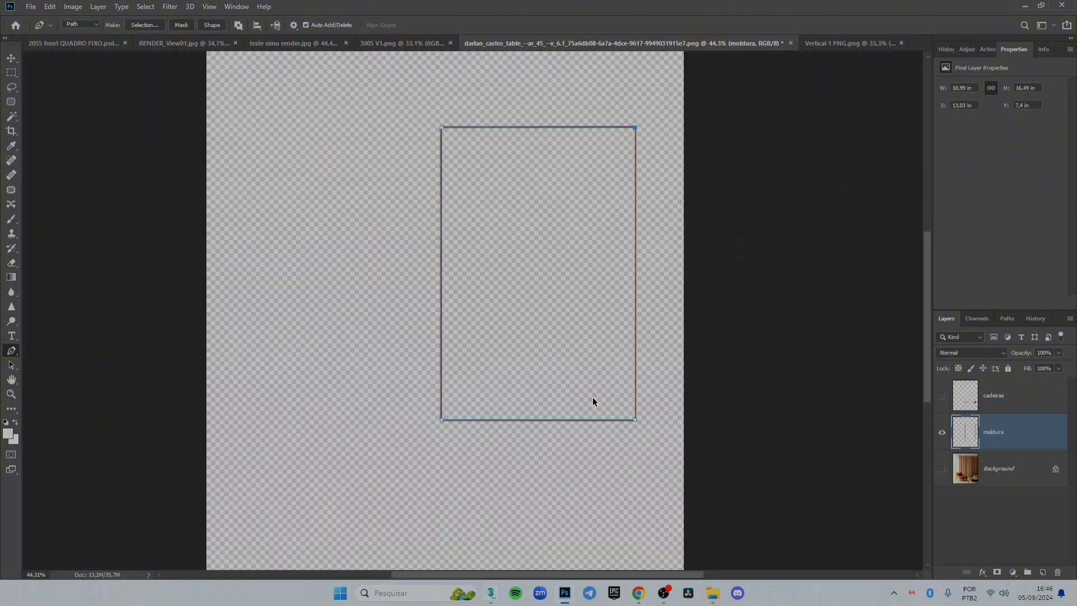
left_click(660, 426)
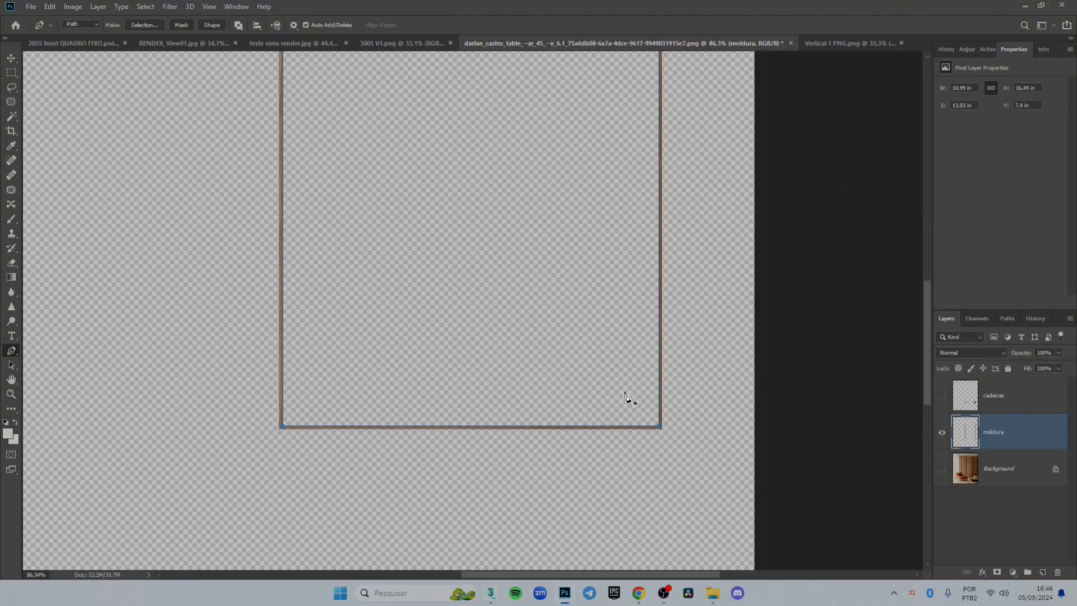
right_click(501, 259)
left_click(533, 302)
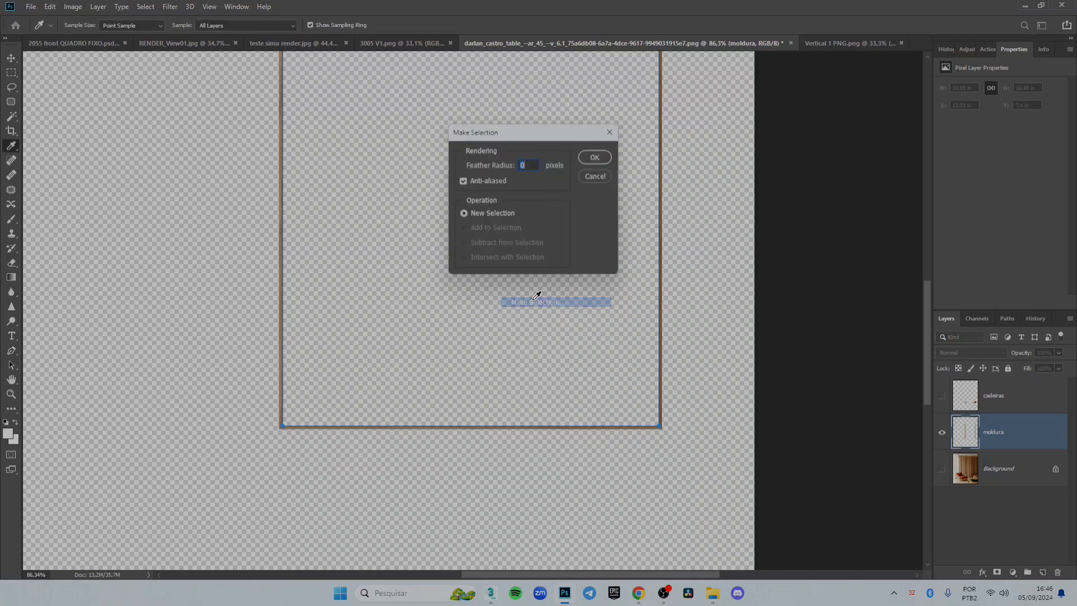
key("Return")
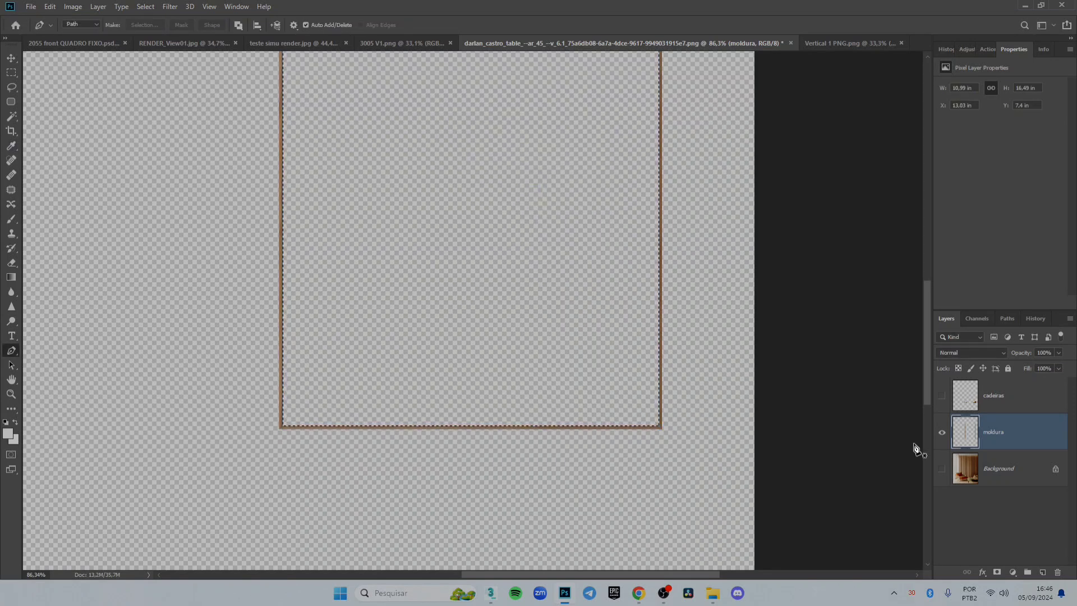
Step: Show the Background layer again and copy its wall area inside the frame selection to a new layer
left_click(942, 469)
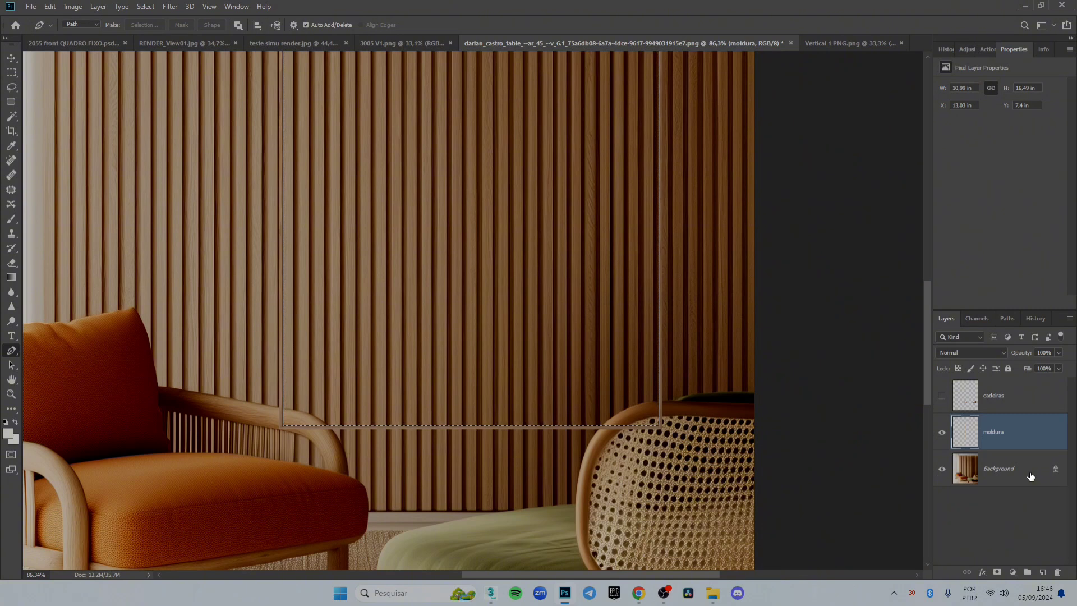
left_click(1031, 476)
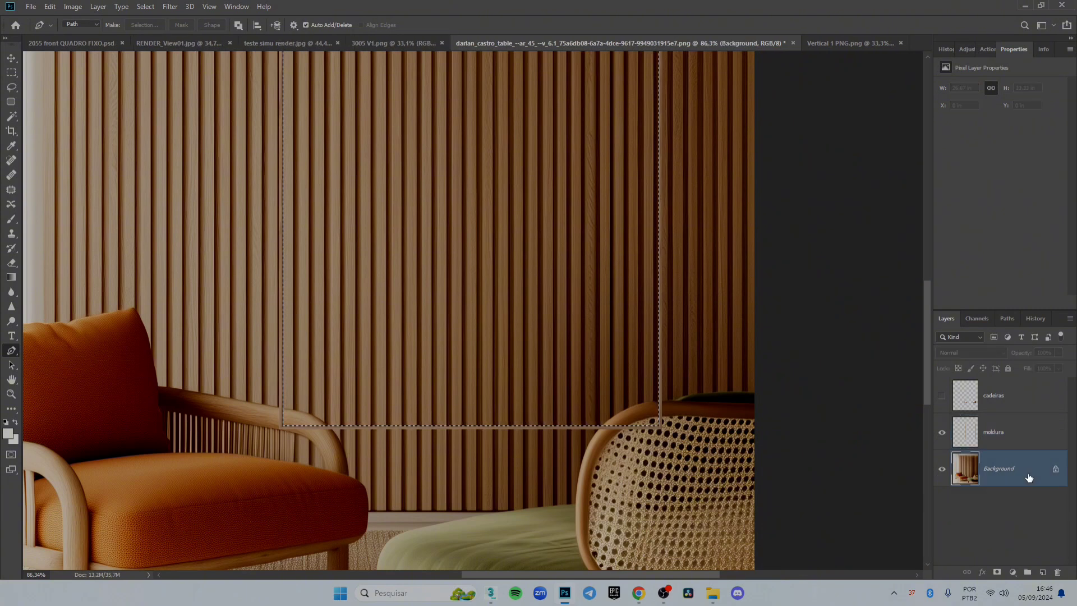
left_click(1029, 433)
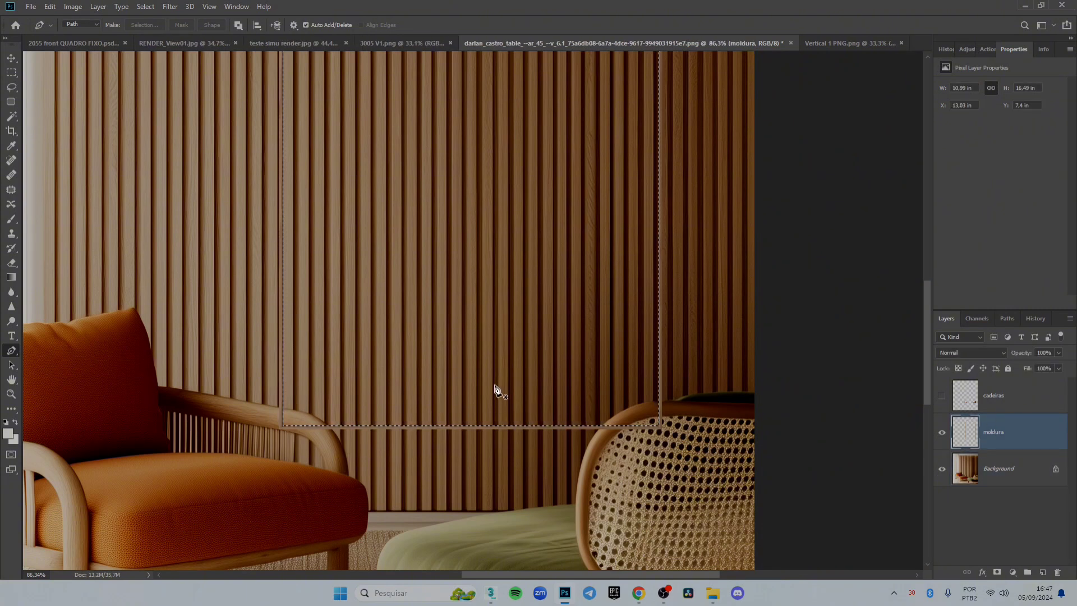
key("h")
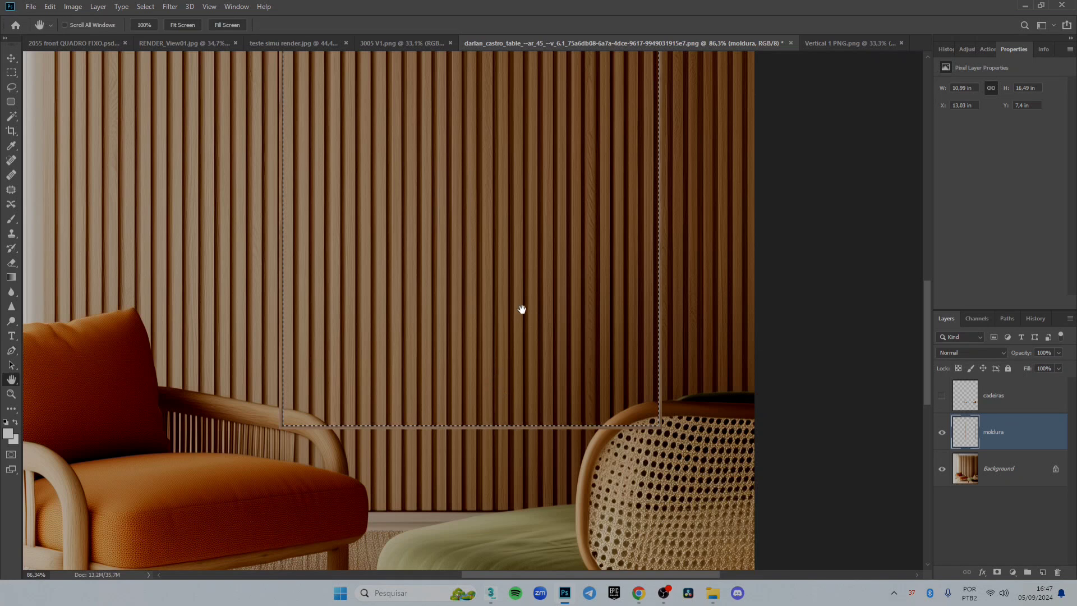
left_click_drag(526, 142, 531, 329)
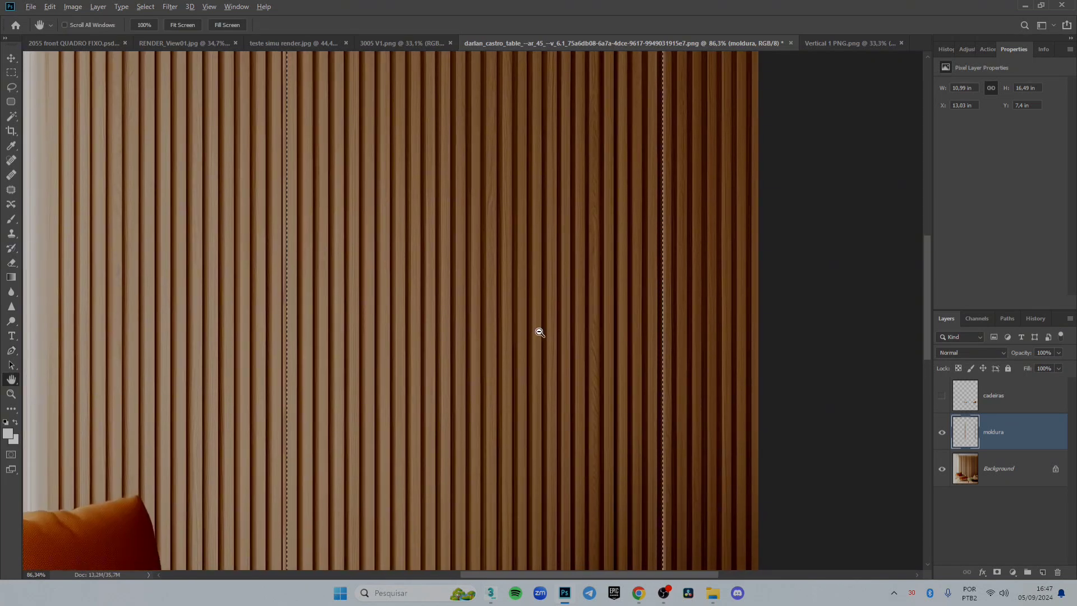
scroll(540, 332, "down", 2)
left_click(1005, 475)
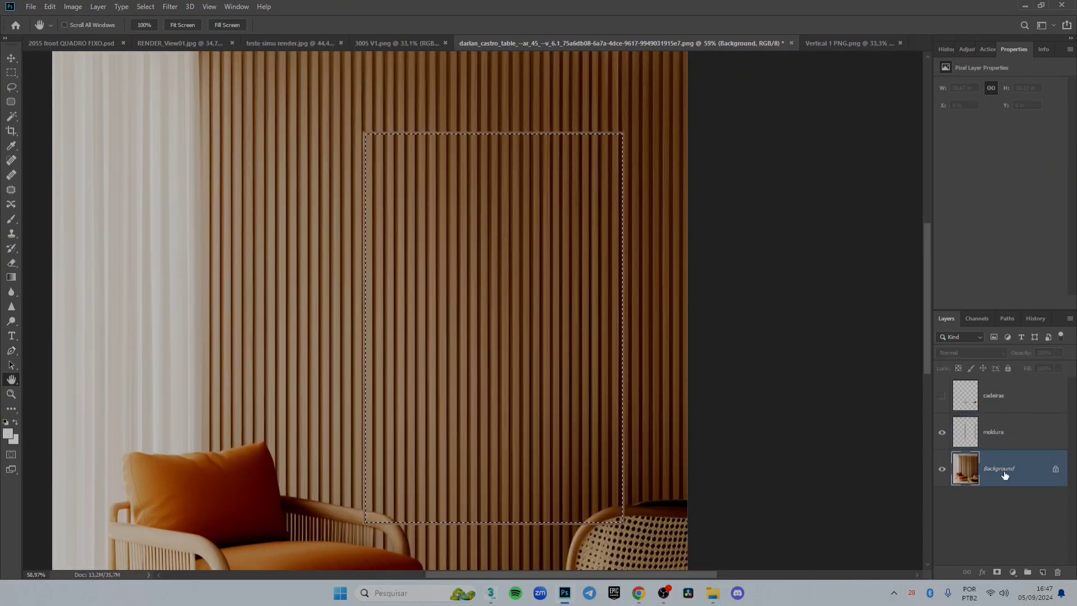
key("ctrl+j")
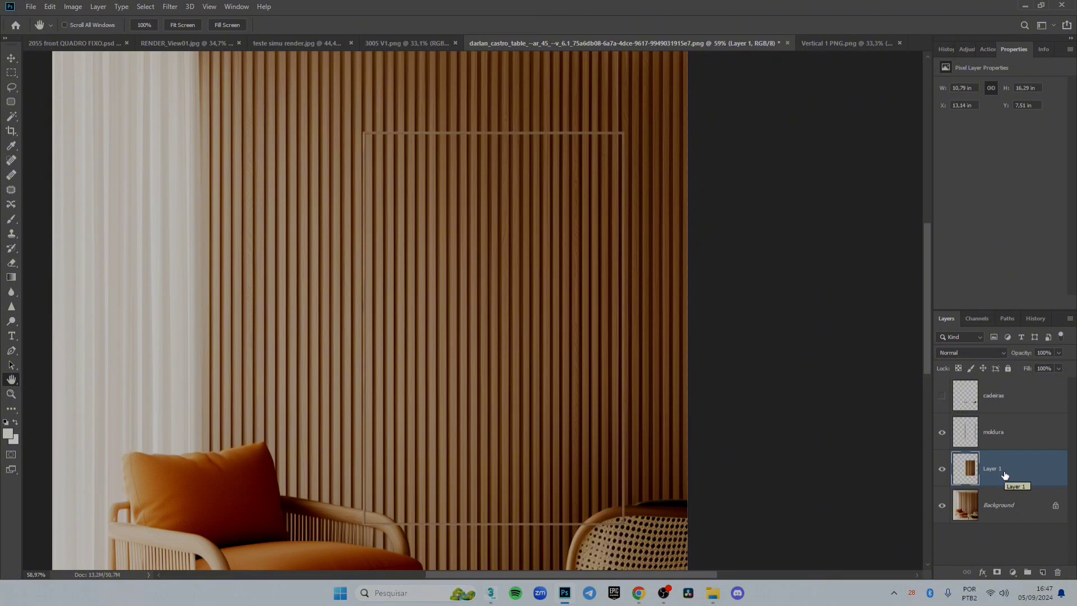
Step: Isolate the copied wall layer to inspect it, restore the other layers' visibility, and reselect the copied layer
left_click(943, 470, "alt")
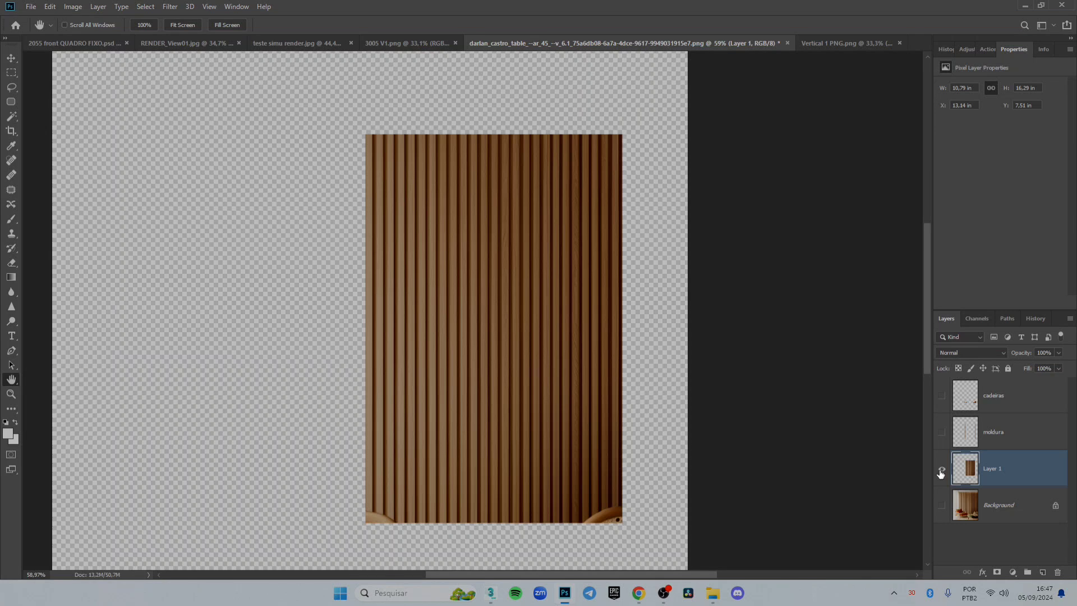
left_click(943, 470, "alt")
left_click(1010, 513)
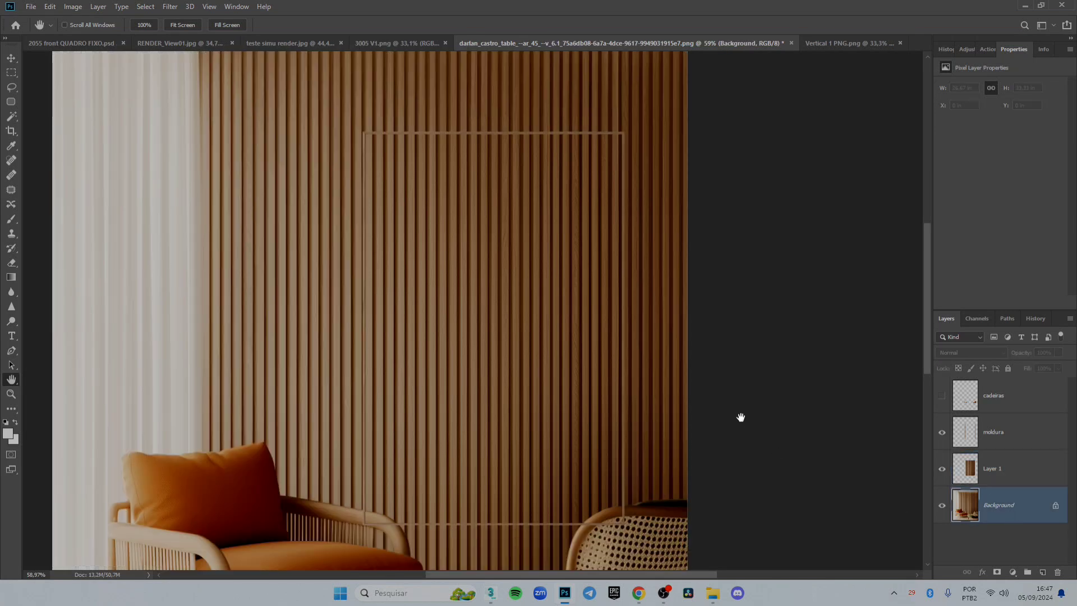
left_click(1020, 476)
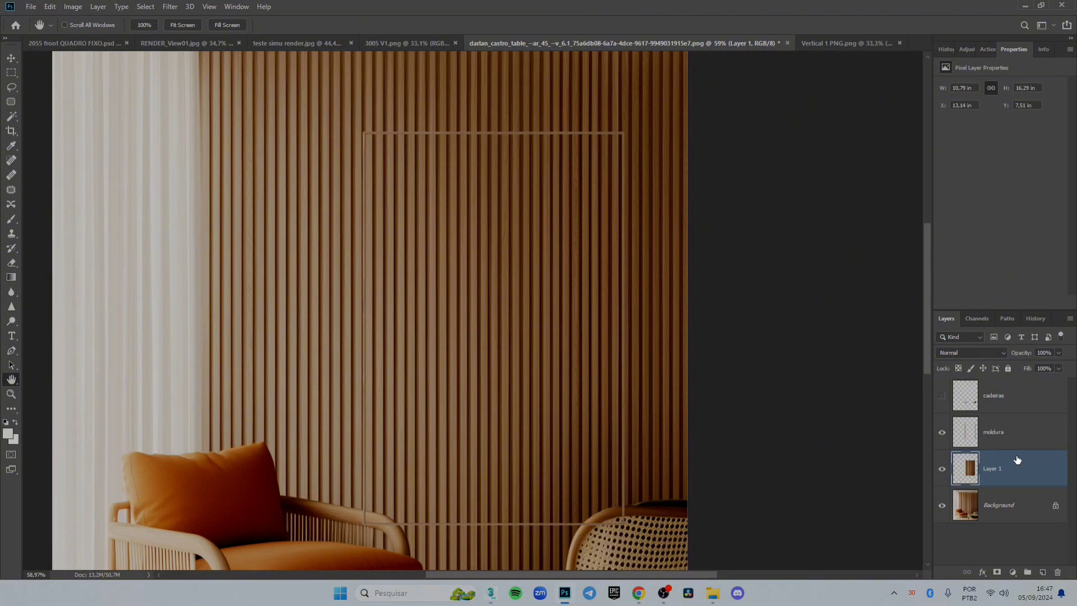
Step: Apply a Color Overlay in very dark brown, #2c1a00, to the copied wall layer inside the frame
double_click(1017, 461)
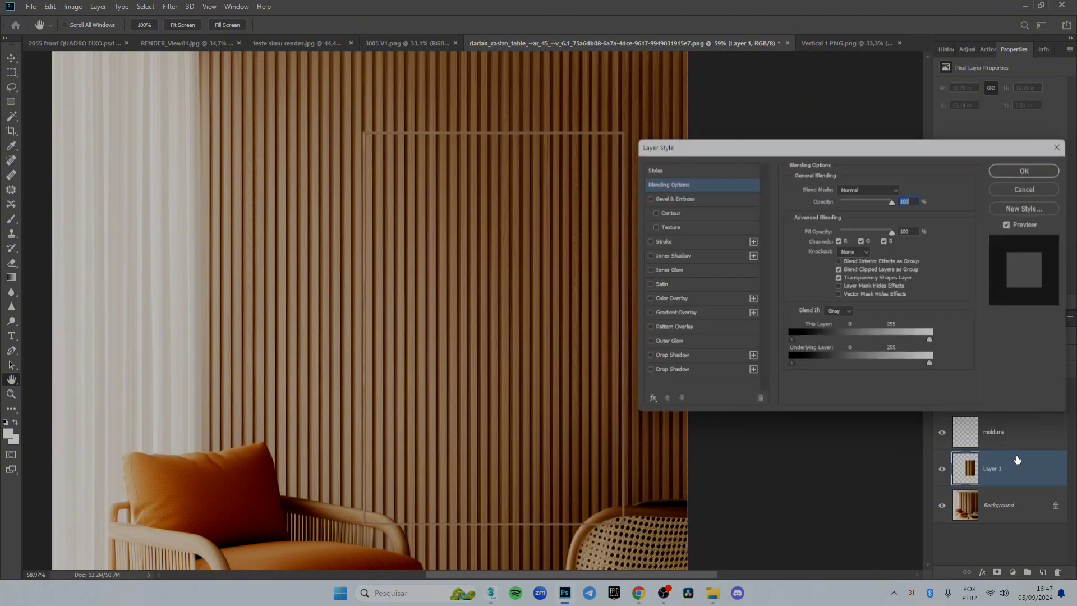
left_click(695, 299)
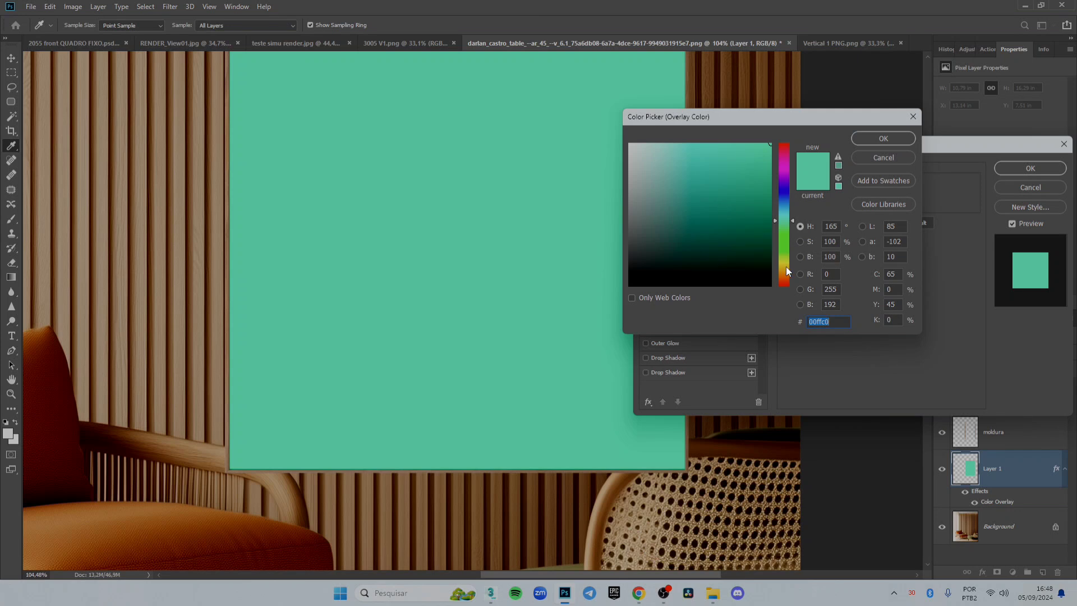
left_click_drag(786, 267, 813, 271)
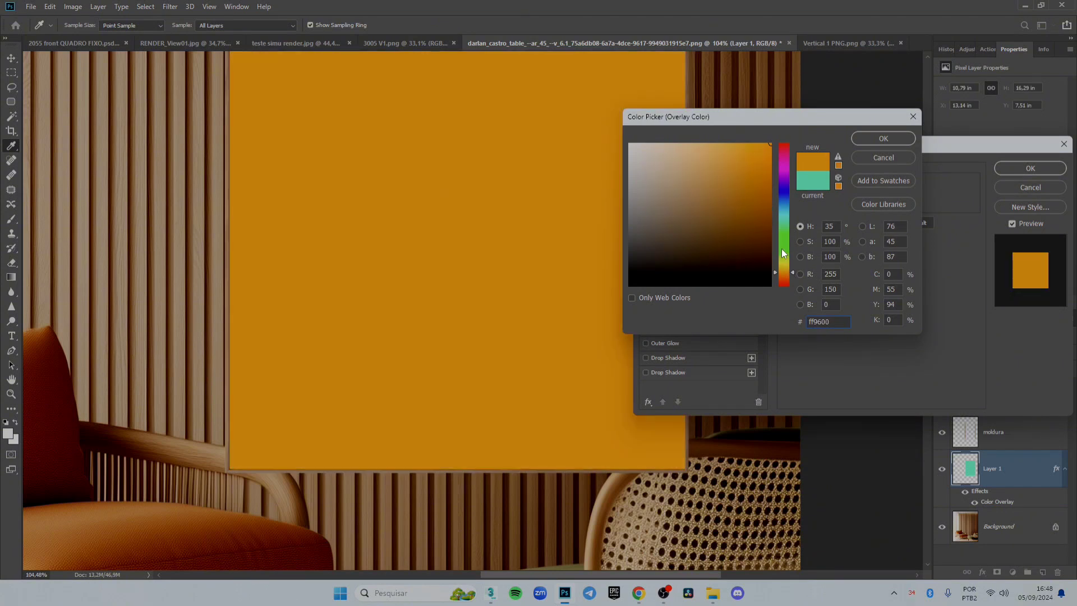
left_click_drag(760, 240, 783, 260)
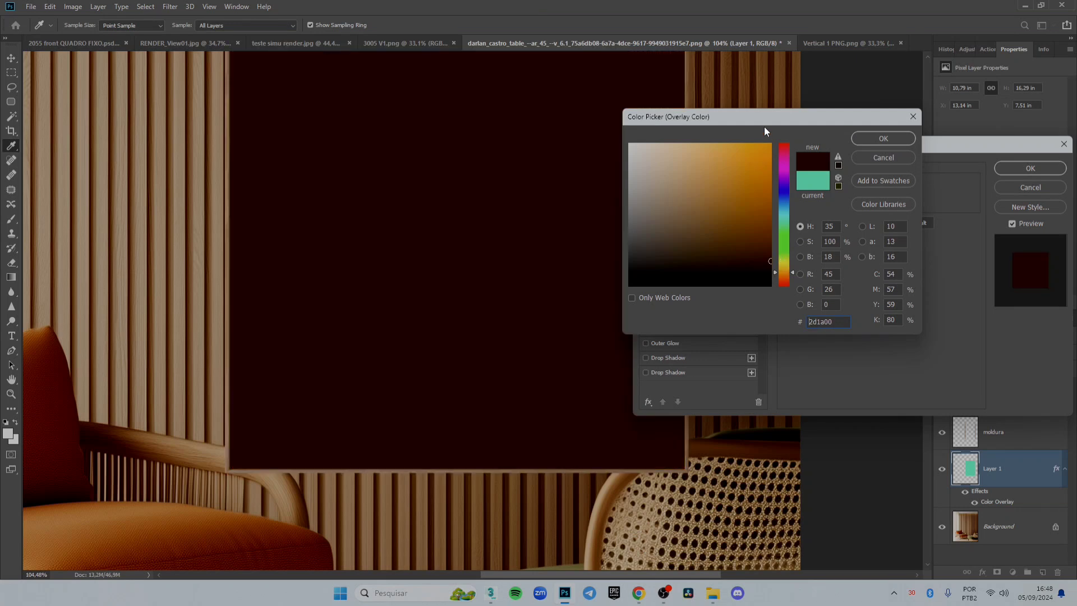
left_click_drag(764, 121, 730, 151)
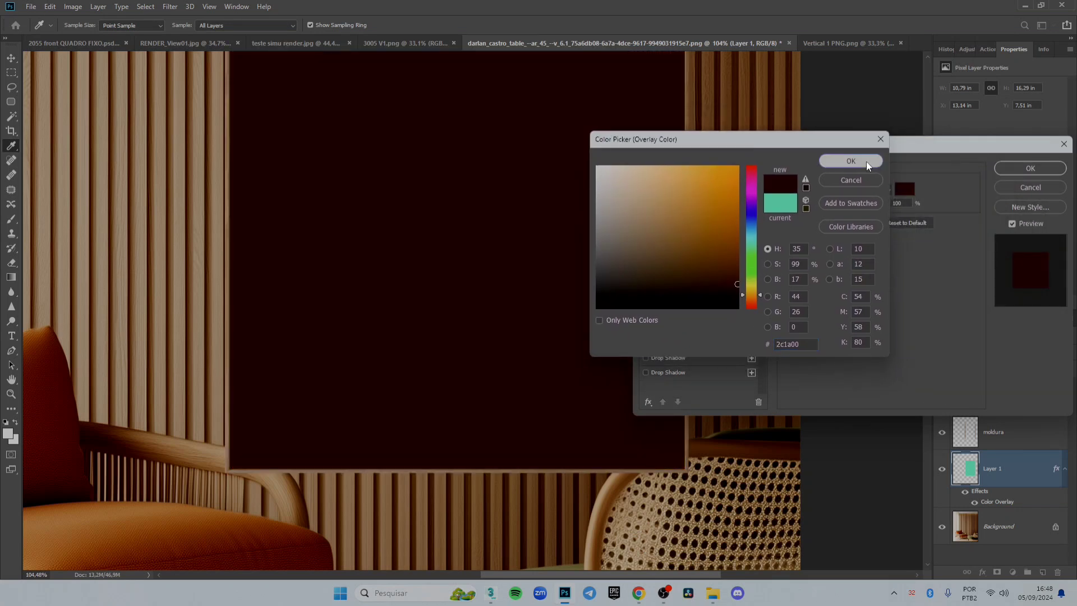
left_click(850, 164)
left_click(1053, 173)
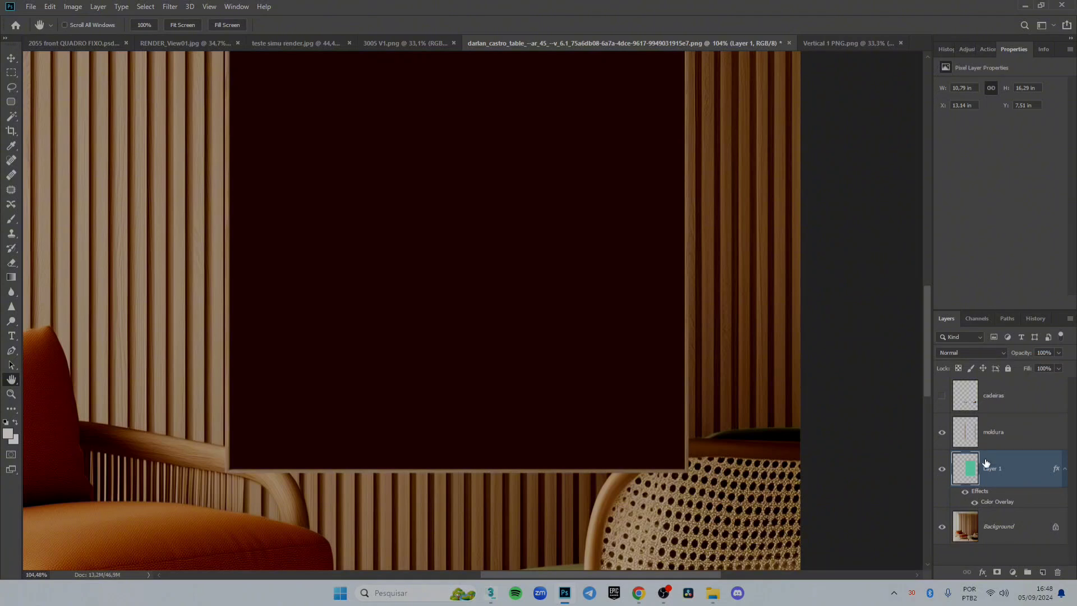
Step: Rasterize the layer style of the dark brown layer and rename the layer FUNDO MOLDURA
right_click(1017, 469)
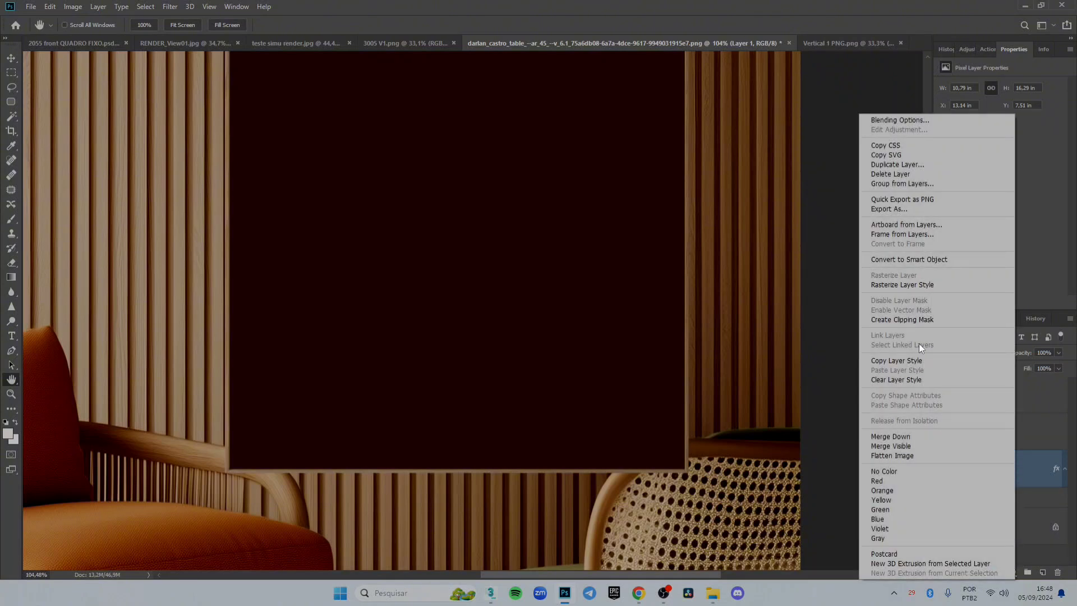
left_click(913, 285)
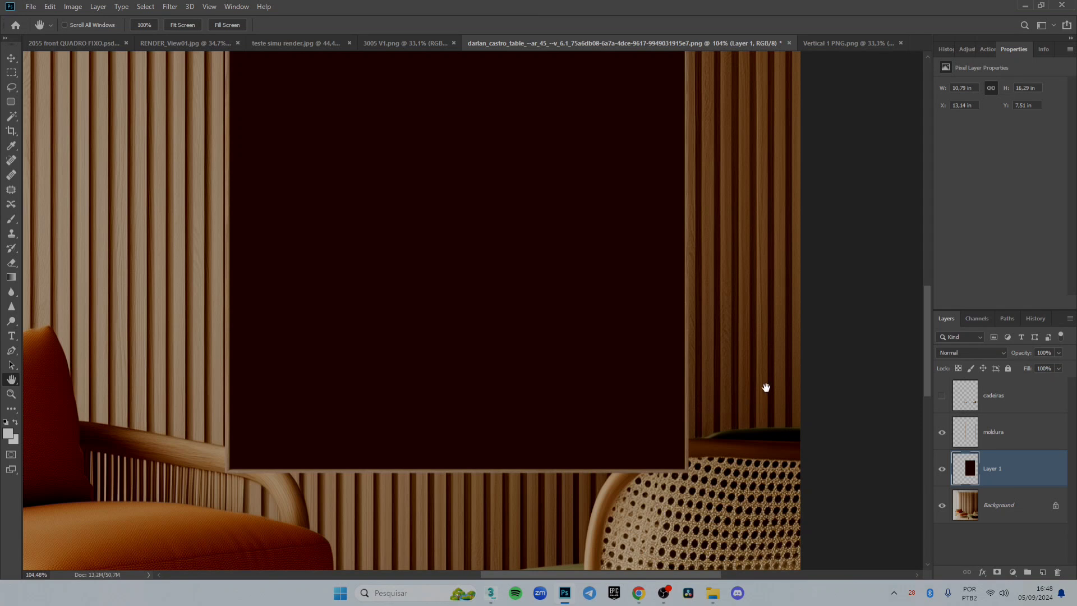
double_click(987, 469)
type("FUNDO MOLDURA")
key("Return")
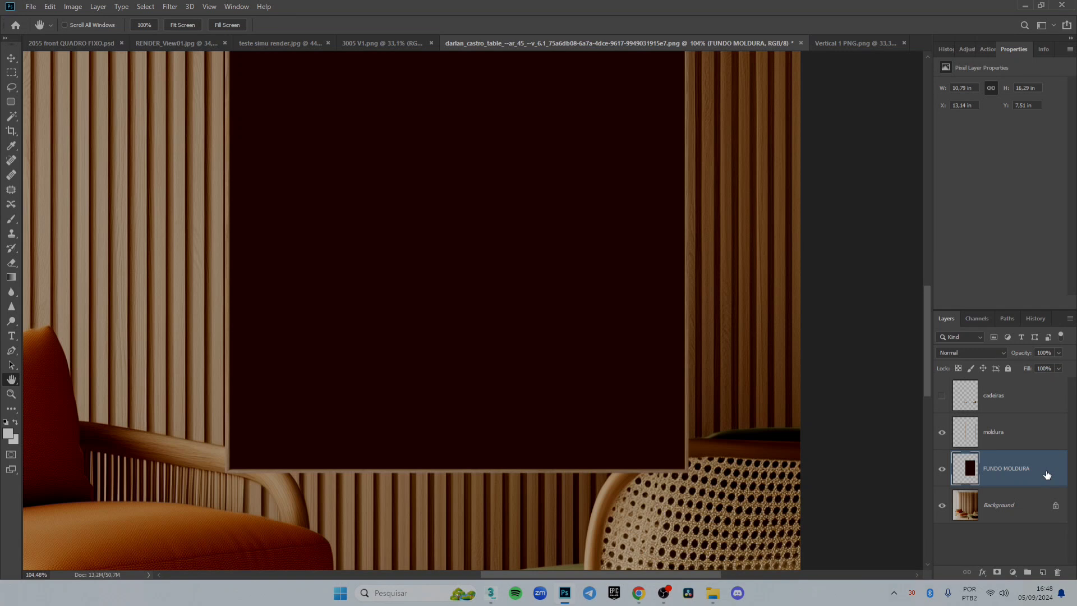
Step: Duplicate the FUNDO MOLDURA layer and name the copy FOTO
key("ctrl+j")
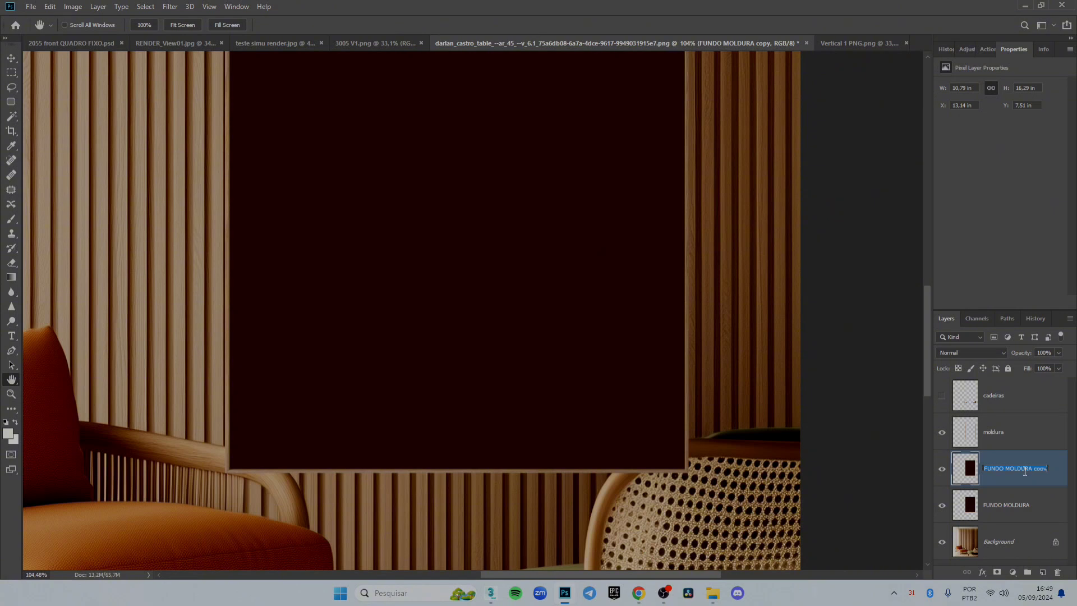
type("FOTO")
key("Return")
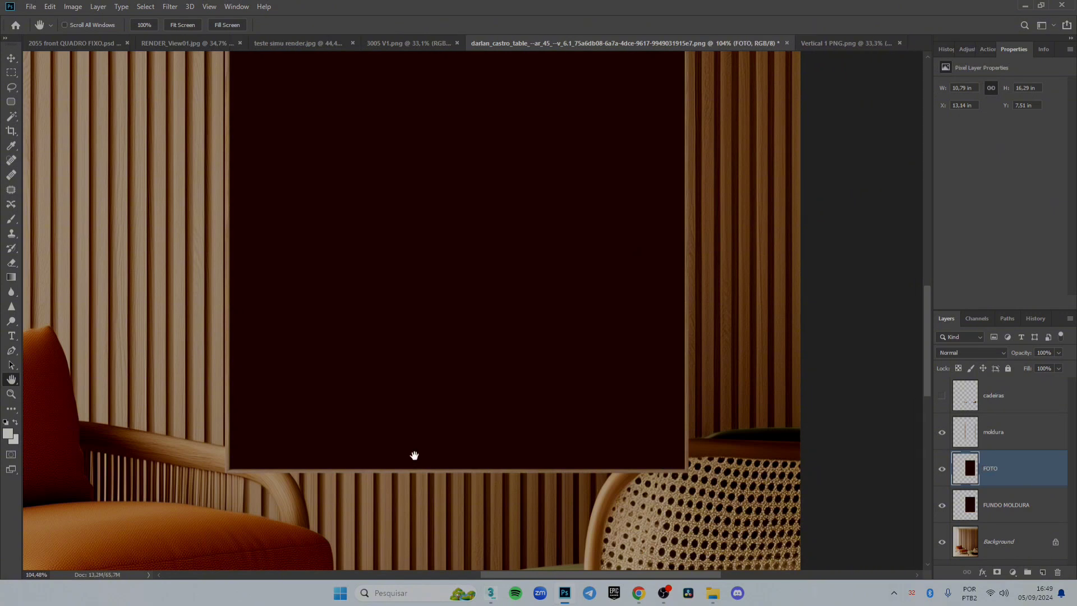
Step: Free-transform the FOTO layer, pulling its bottom and left edges inward from the frame to about 16.21 in high and 10.72 in wide
scroll(466, 488, "up", 5)
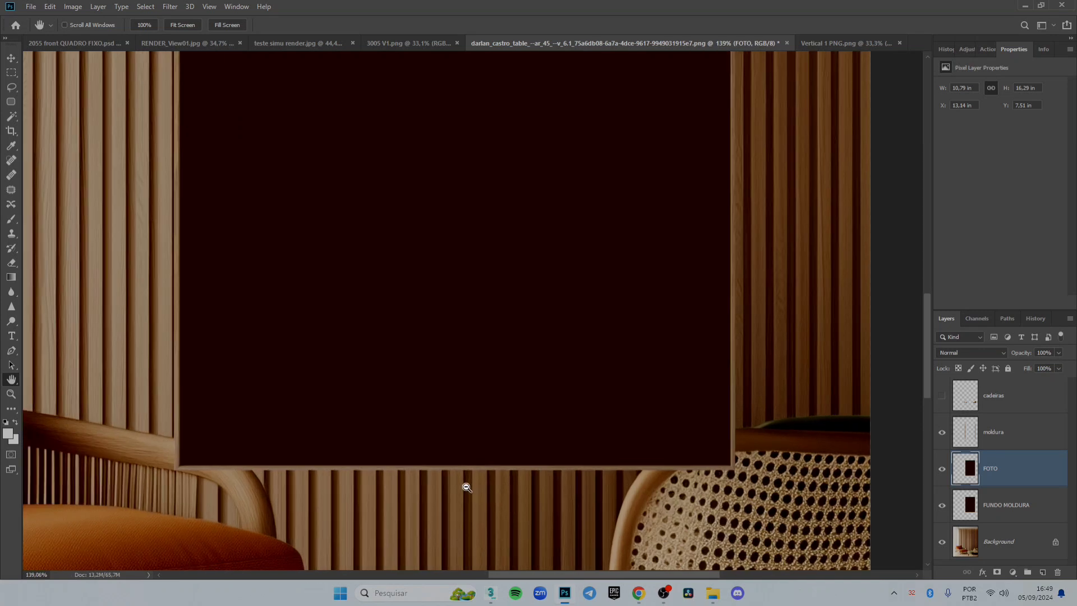
left_click_drag(111, 445, 168, 445)
scroll(168, 449, "up", 4)
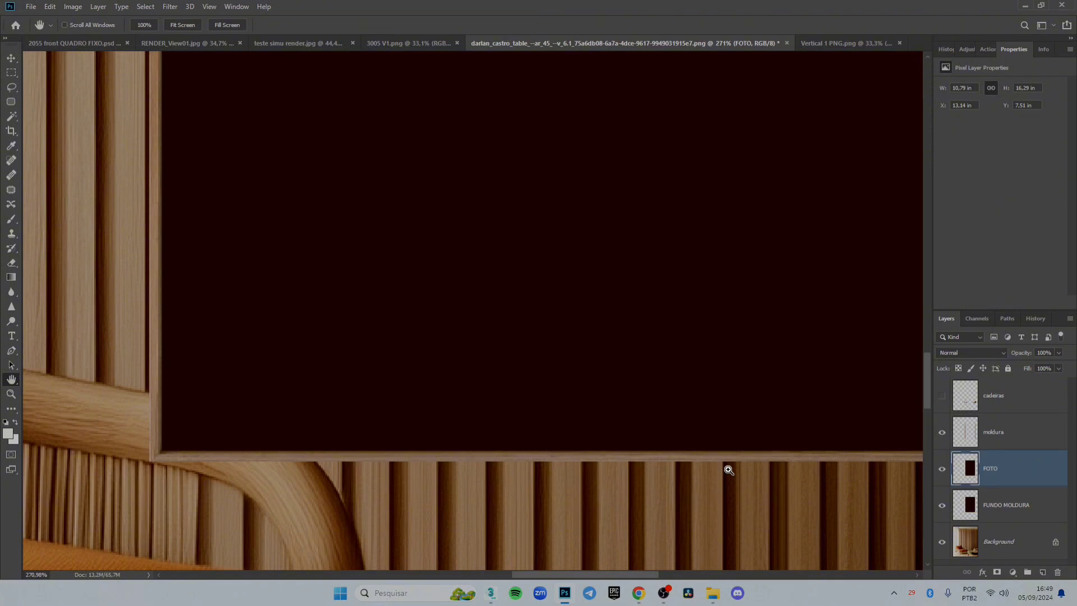
key("ctrl+t")
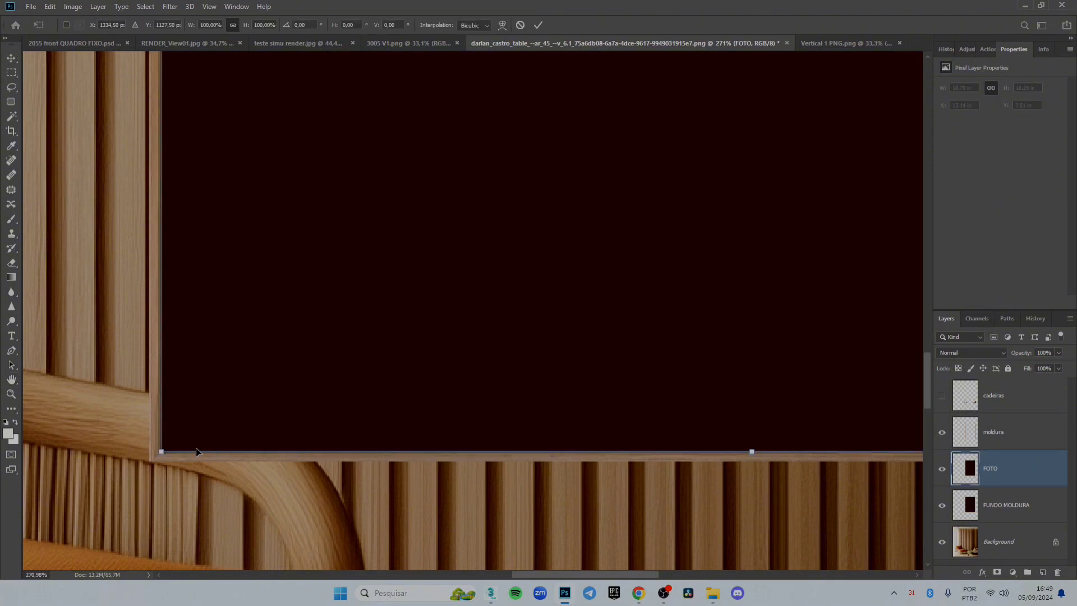
scroll(170, 460, "up", 2)
scroll(170, 460, "up", 1)
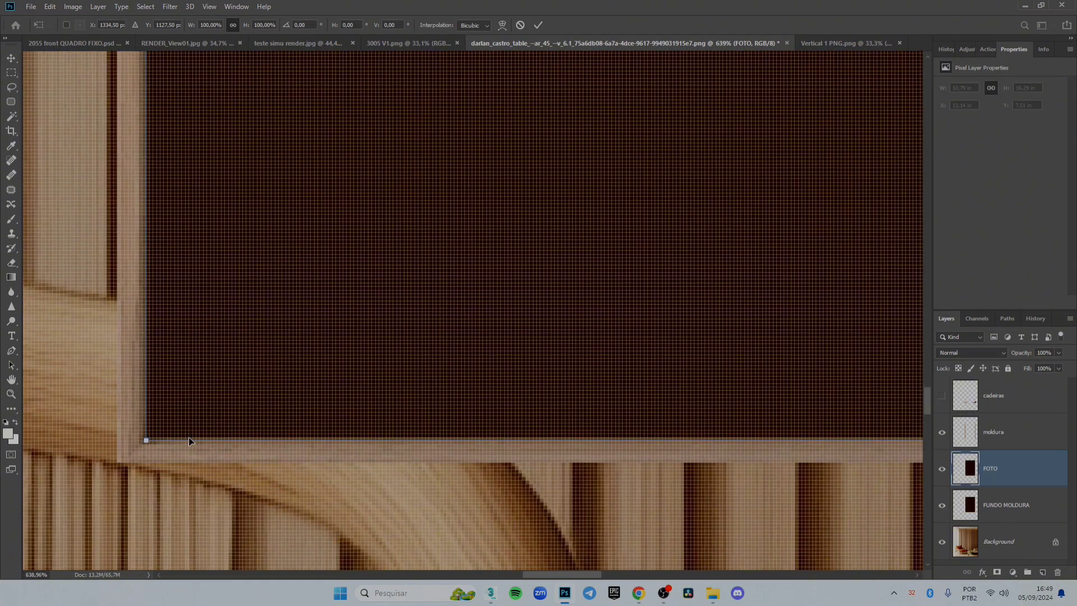
scroll(271, 454, "up", 1)
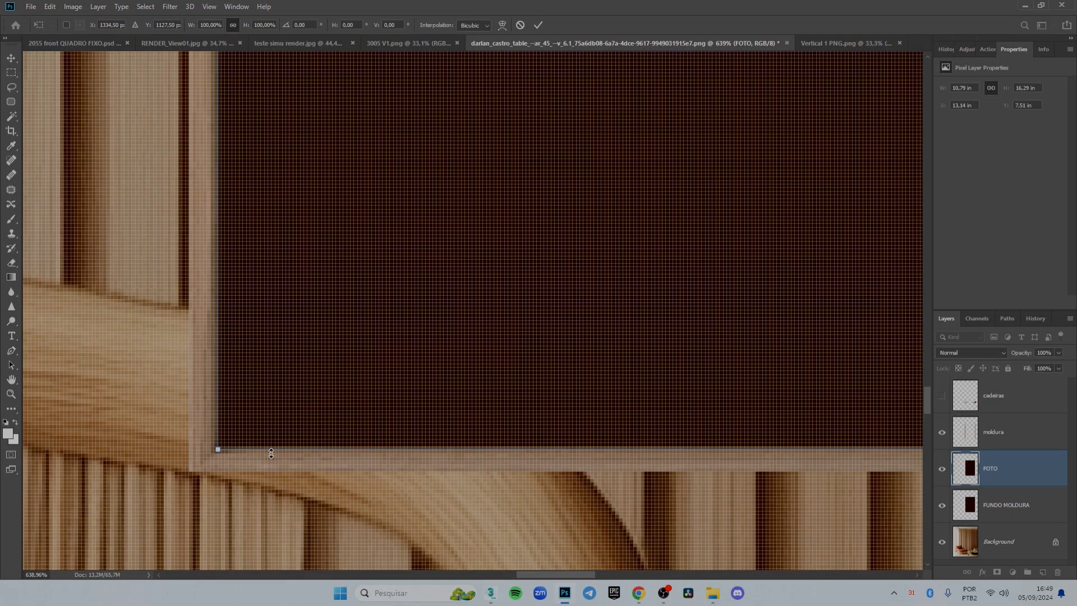
left_click_drag(271, 454, 274, 430)
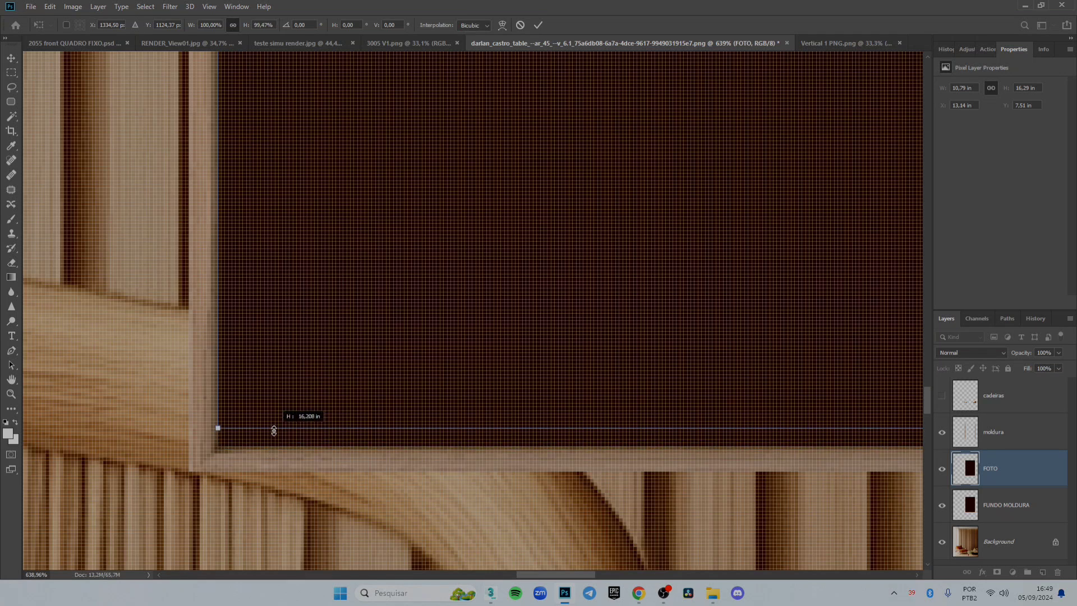
left_click_drag(274, 431, 273, 431)
scroll(218, 434, "up", 1)
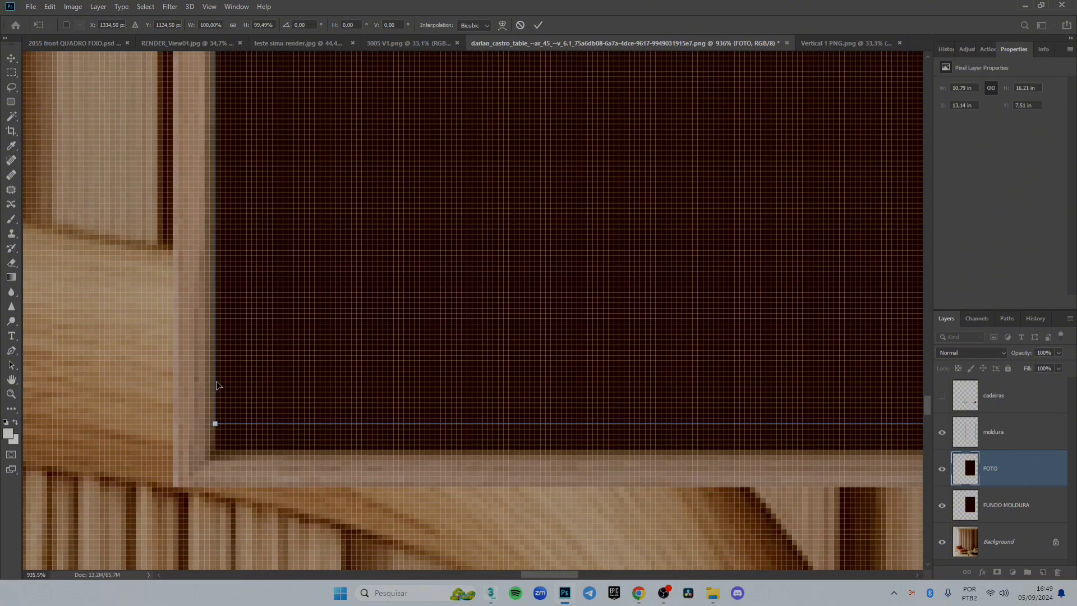
left_click_drag(215, 377, 242, 387)
Step: At the frame's lower-right corner, adjust FOTO's bottom edge to about 16.22 in height and pull its right edge inward to about 10.65 in width
scroll(241, 412, "down", 10)
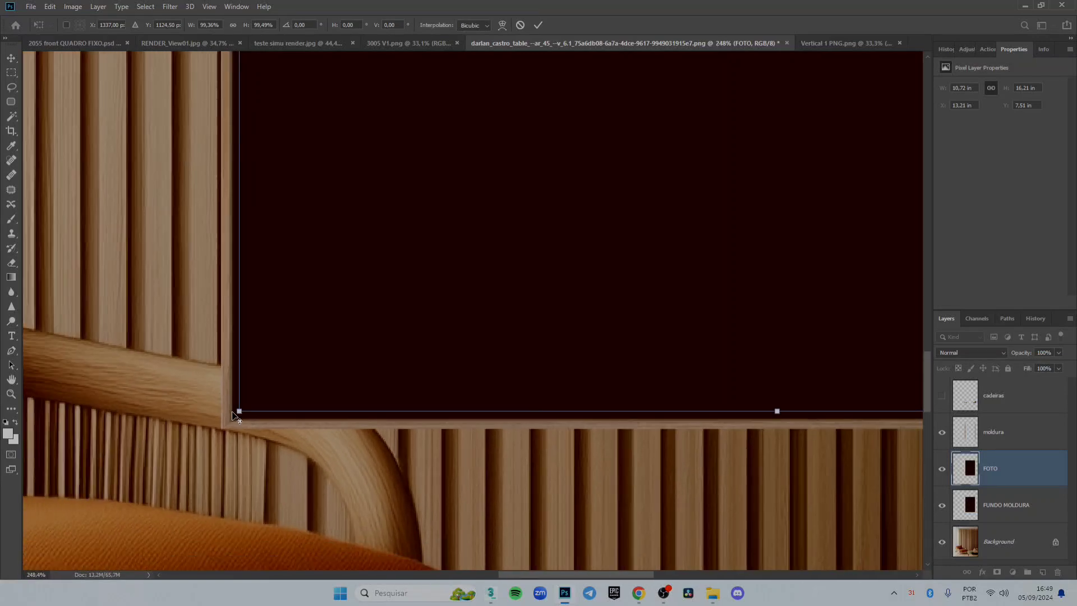
scroll(339, 447, "down", 3)
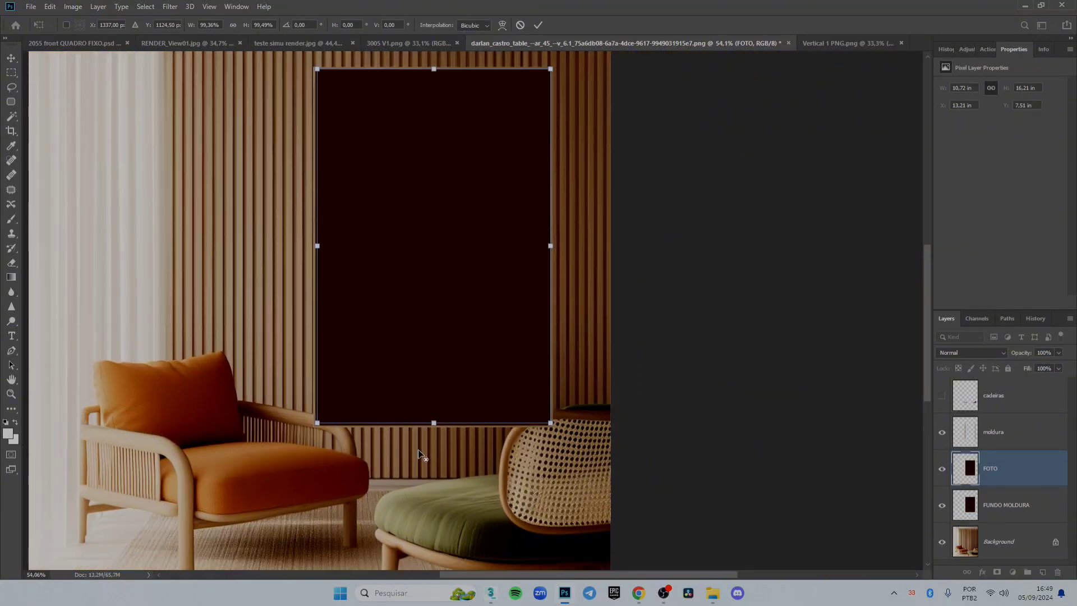
scroll(544, 430, "up", 3)
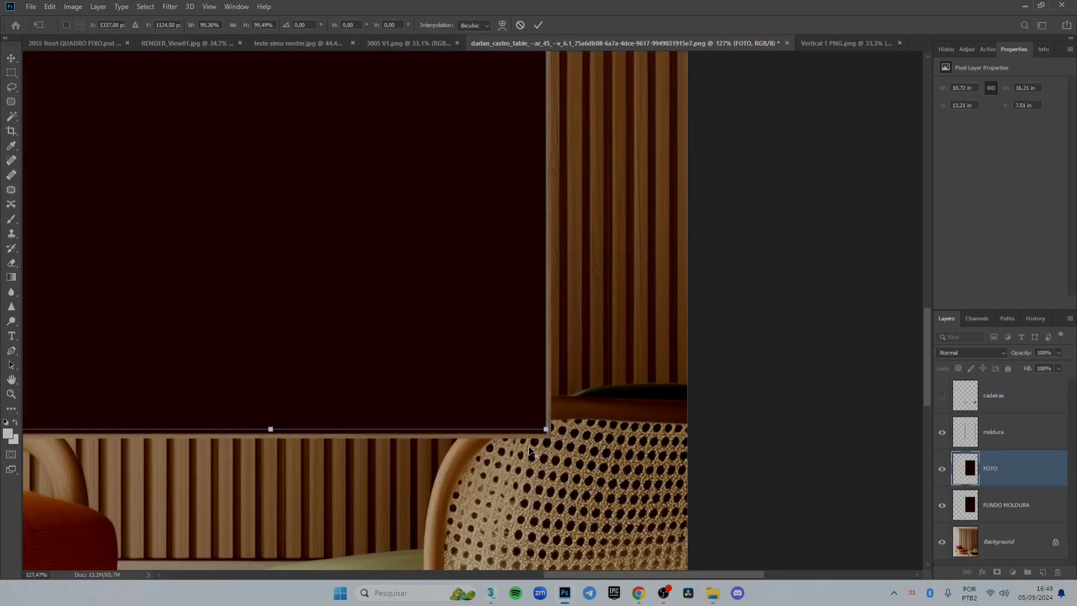
scroll(480, 432, "up", 7)
scroll(712, 429, "up", 4)
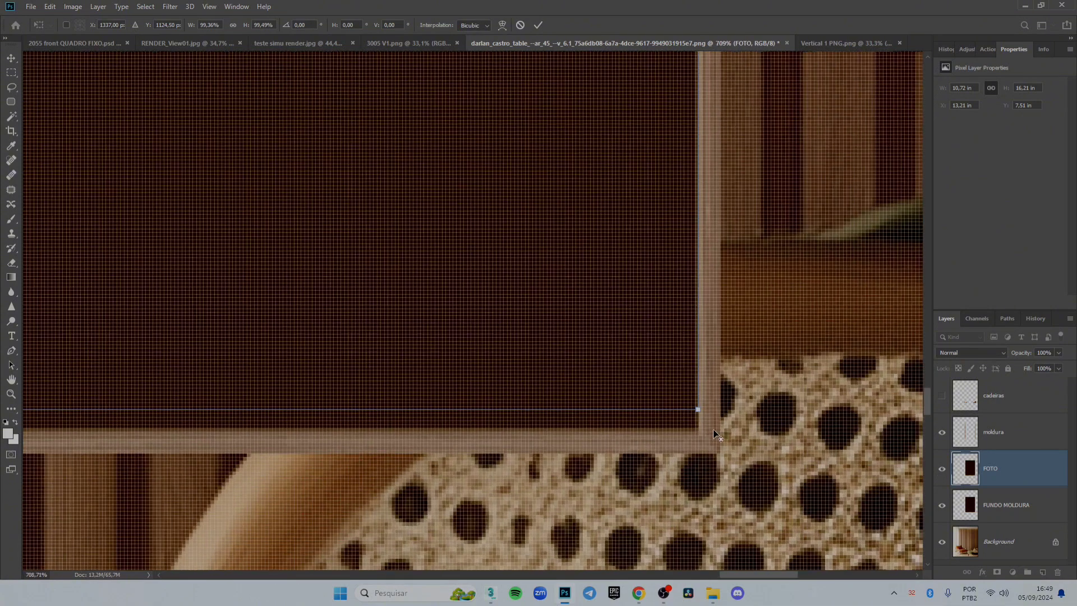
scroll(698, 420, "up", 2)
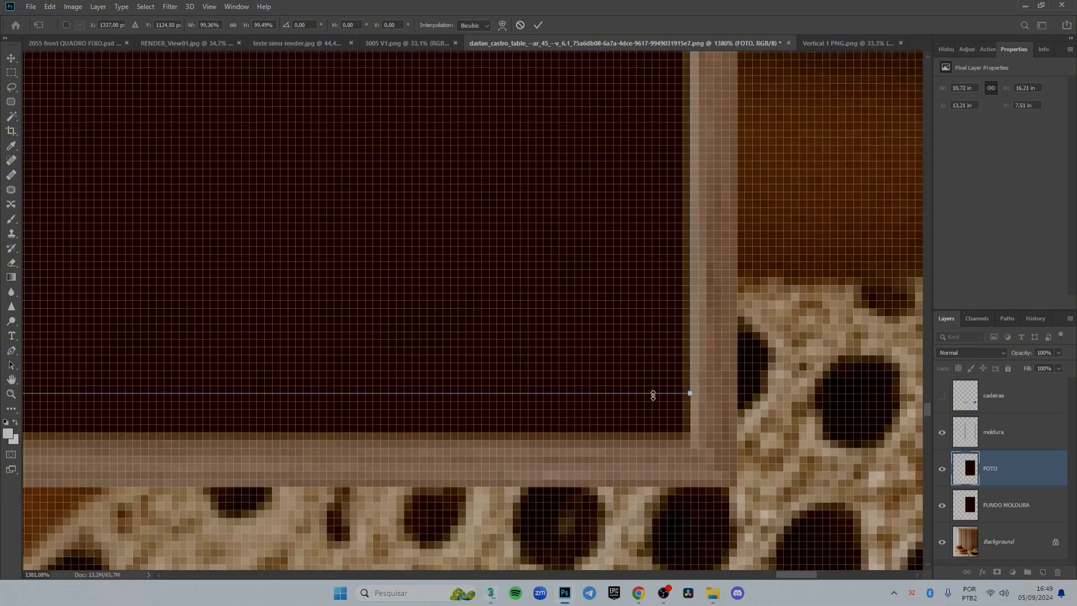
left_click_drag(653, 395, 654, 403)
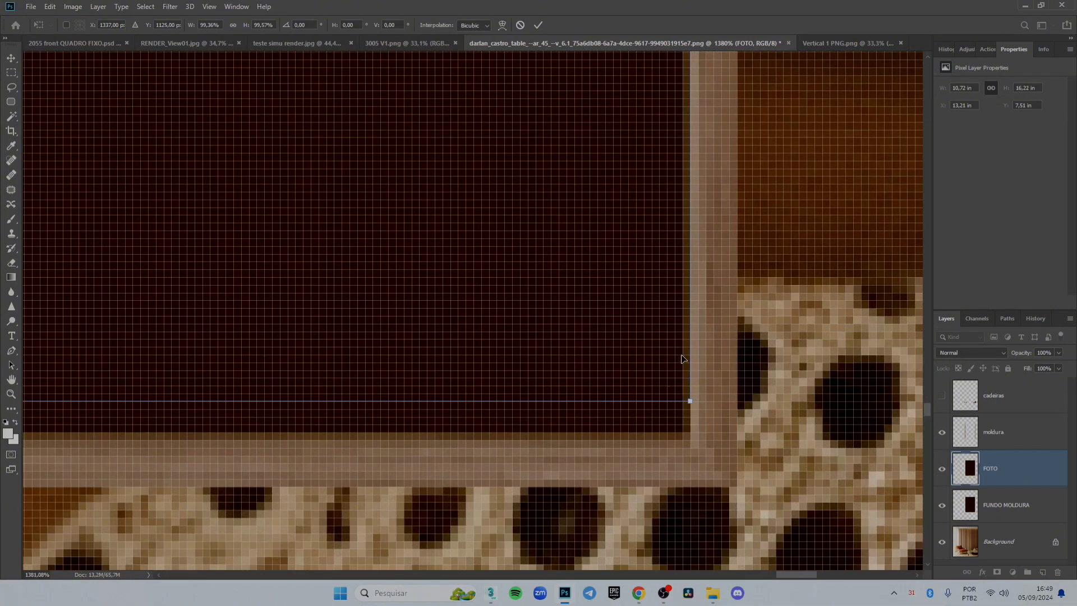
left_click_drag(694, 351, 659, 362)
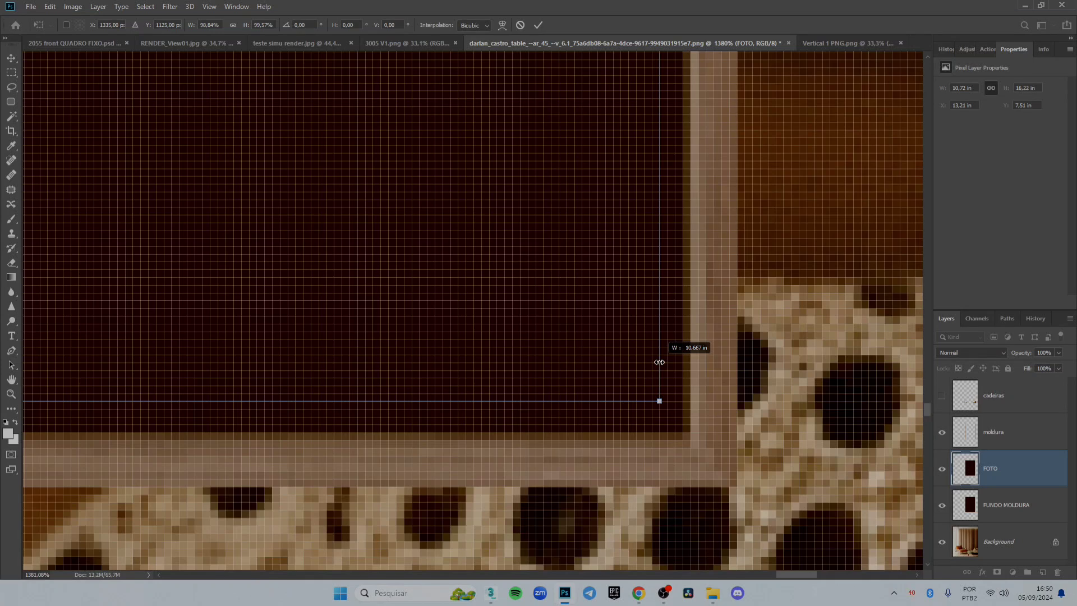
left_click_drag(659, 362, 655, 364)
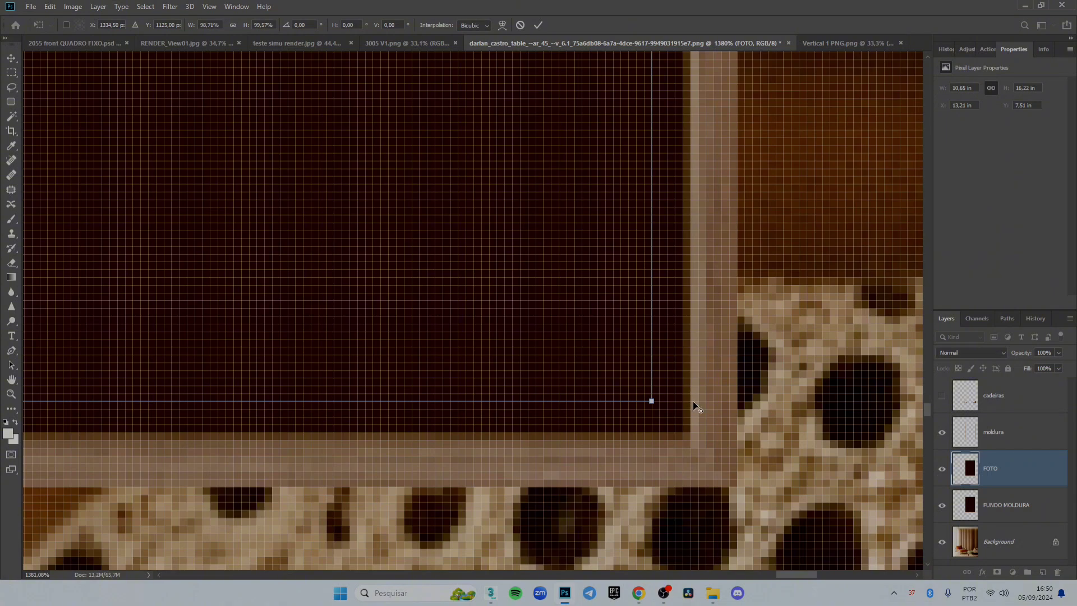
Step: Pull the FOTO layer's top edge down from the frame's inner edge, to a height of about 16.12 in
scroll(695, 406, "down", 5)
scroll(702, 415, "down", 4)
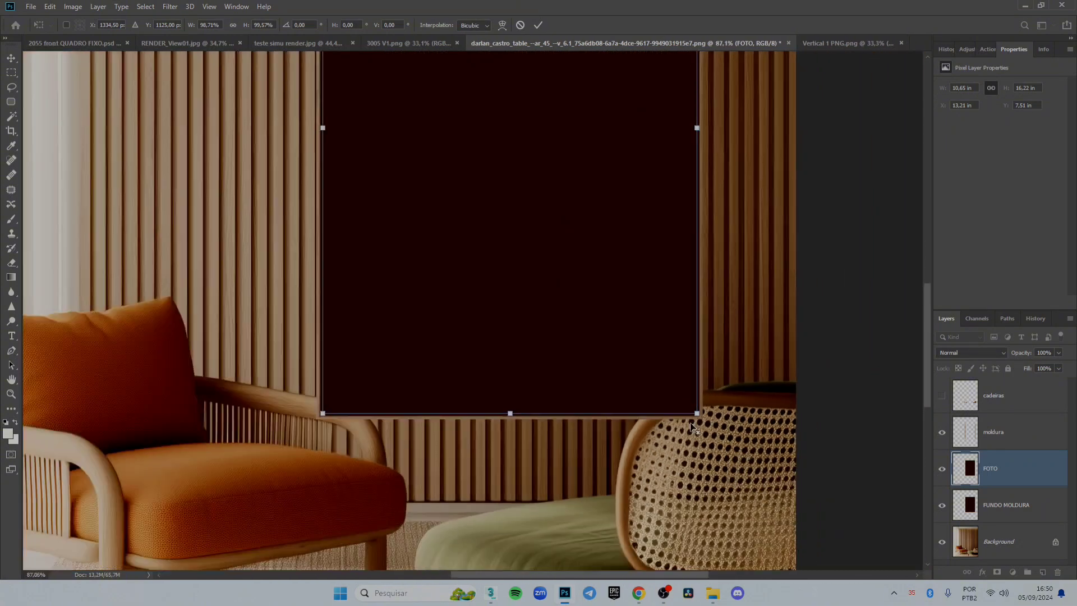
scroll(314, 412, "up", 4)
scroll(294, 397, "up", 7)
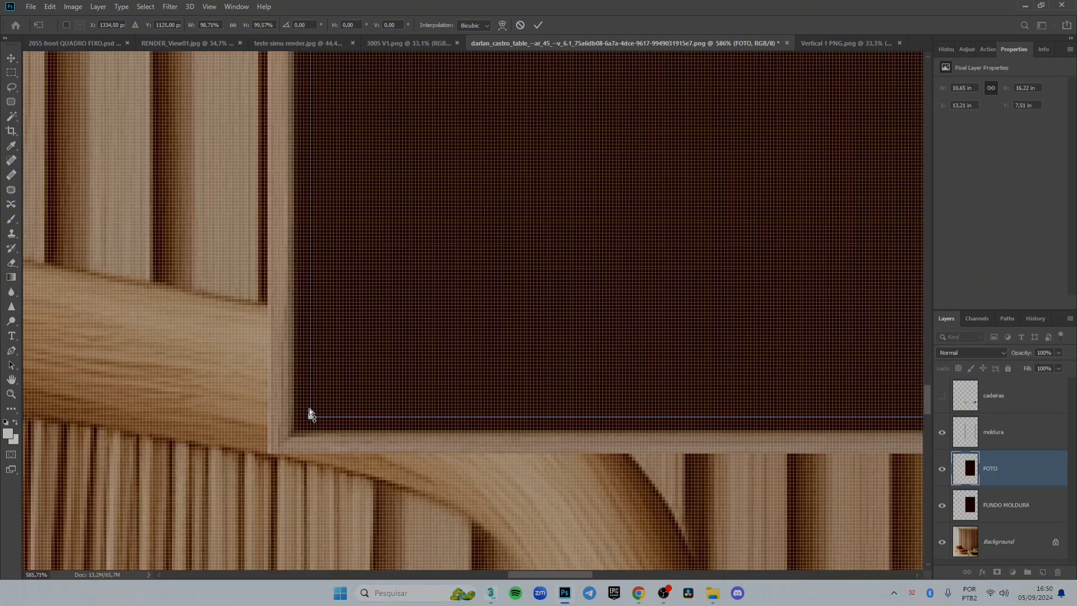
scroll(299, 405, "down", 7)
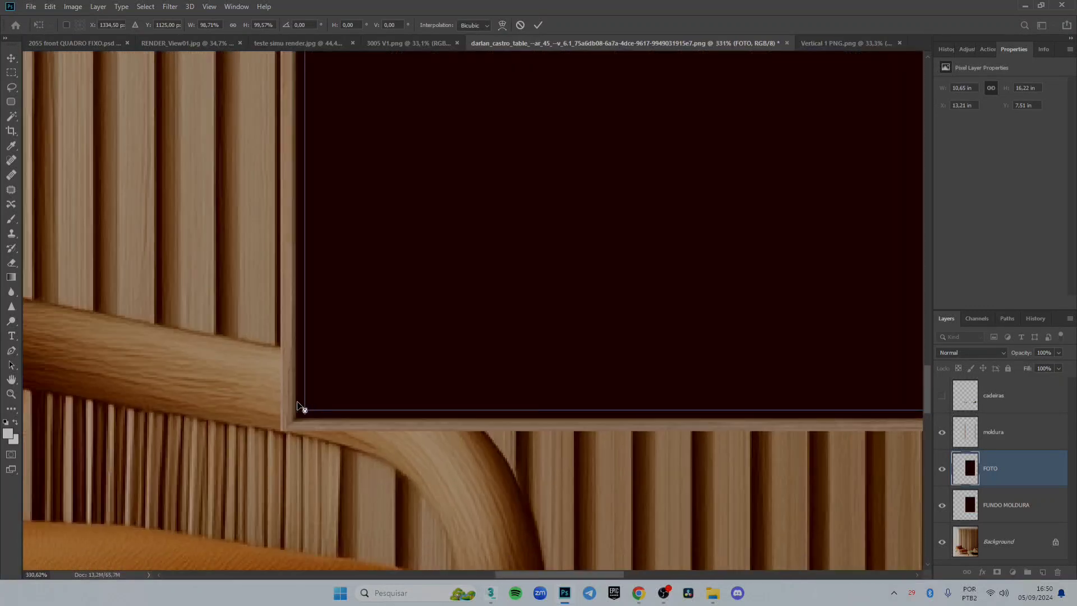
scroll(330, 443, "down", 4)
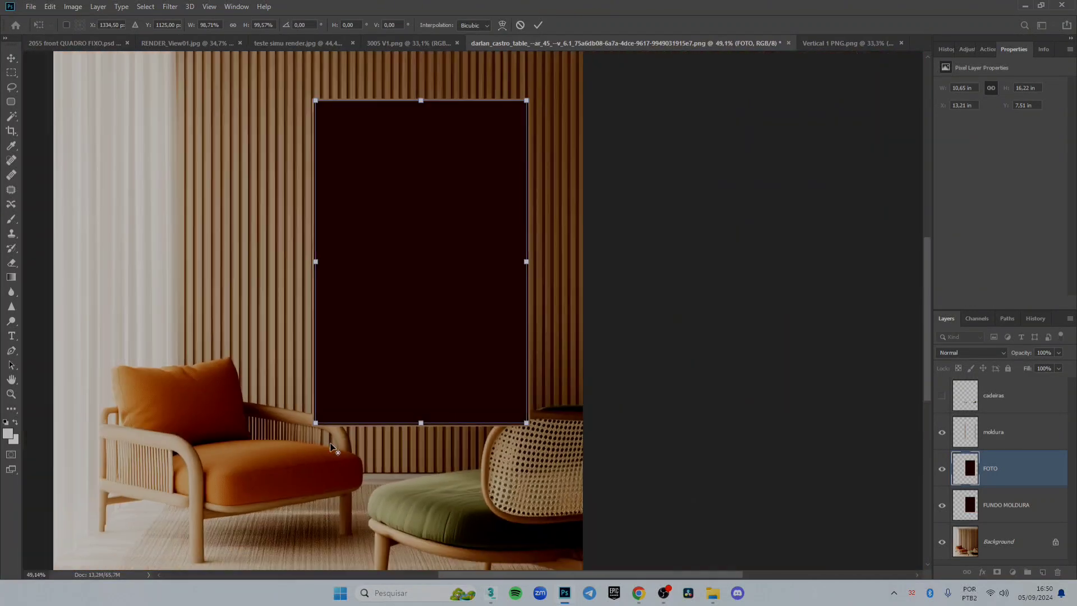
scroll(426, 156, "up", 6)
scroll(425, 236, "up", 6)
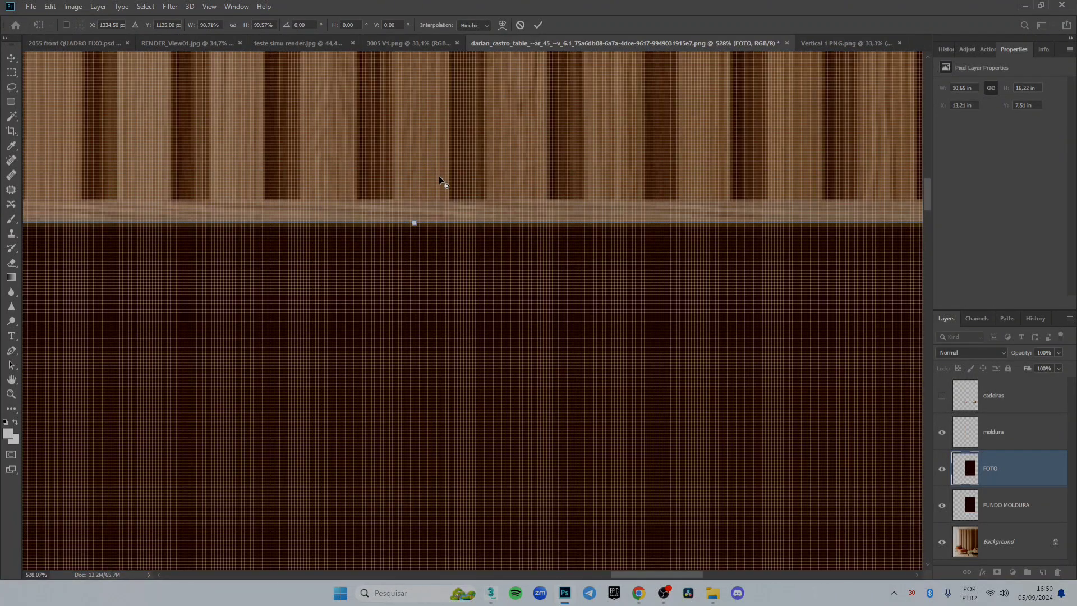
left_click_drag(401, 246, 399, 284)
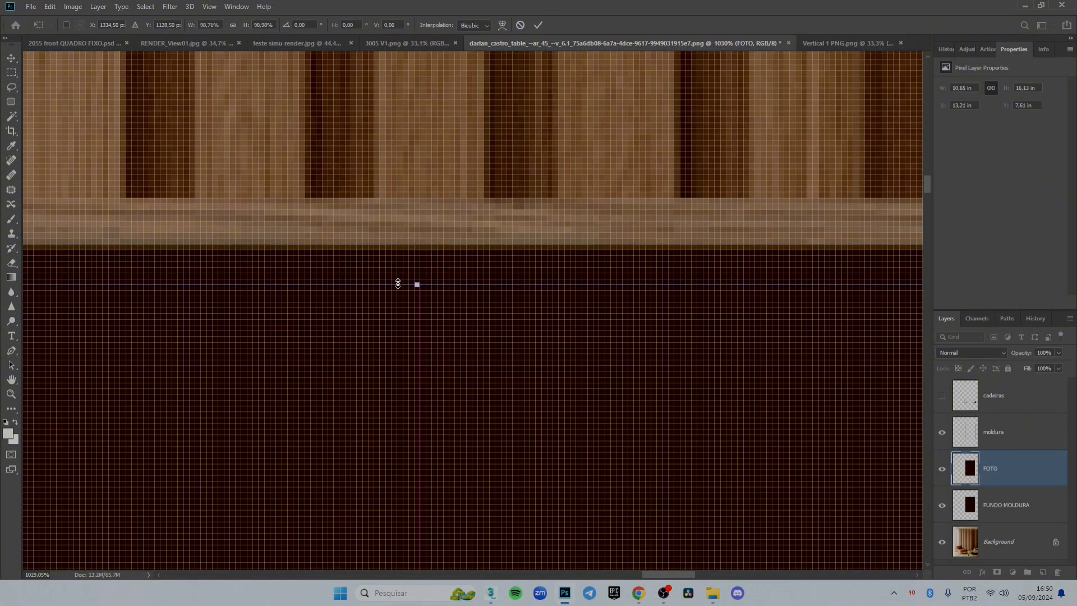
Step: Apply the FOTO layer's transform and add a bright green (#00ff4e) Color Overlay in Normal mode at 100% opacity
key("Return")
scroll(398, 284, "down", 4)
key("space")
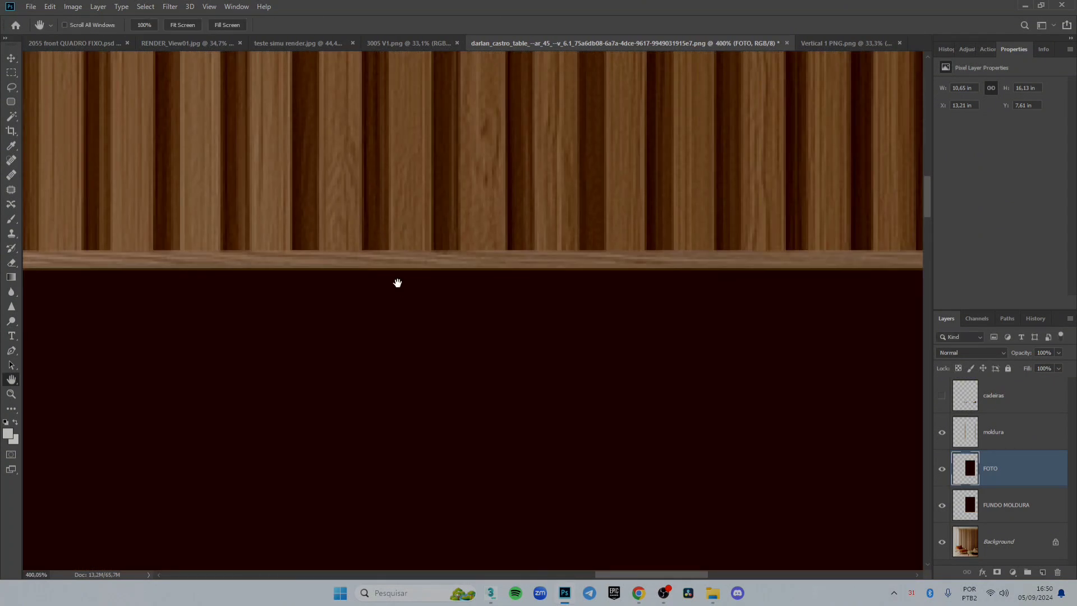
double_click(1038, 473)
left_click(712, 301)
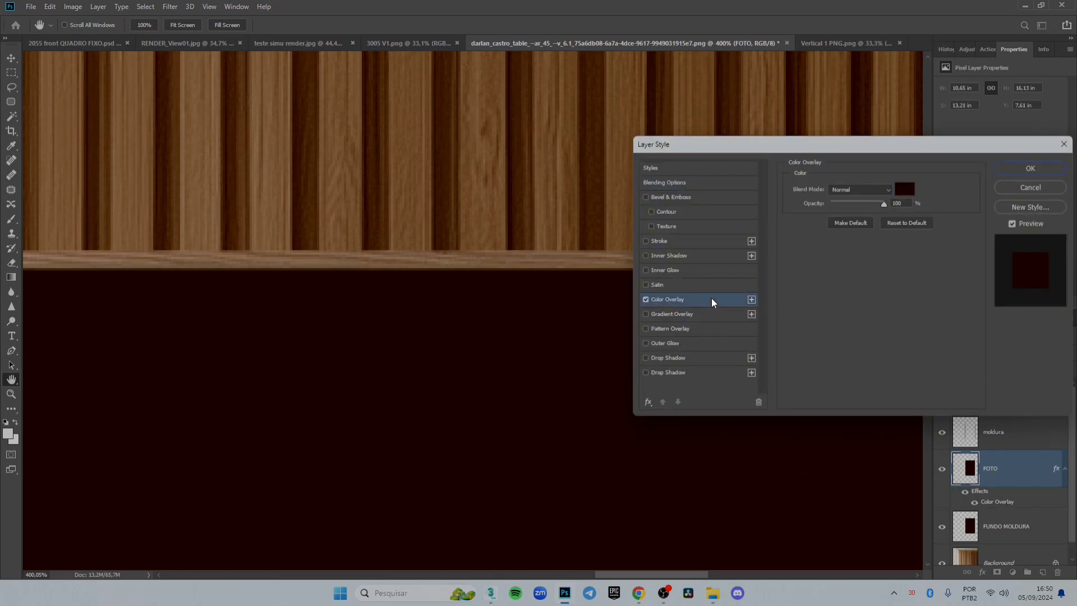
left_click(896, 193)
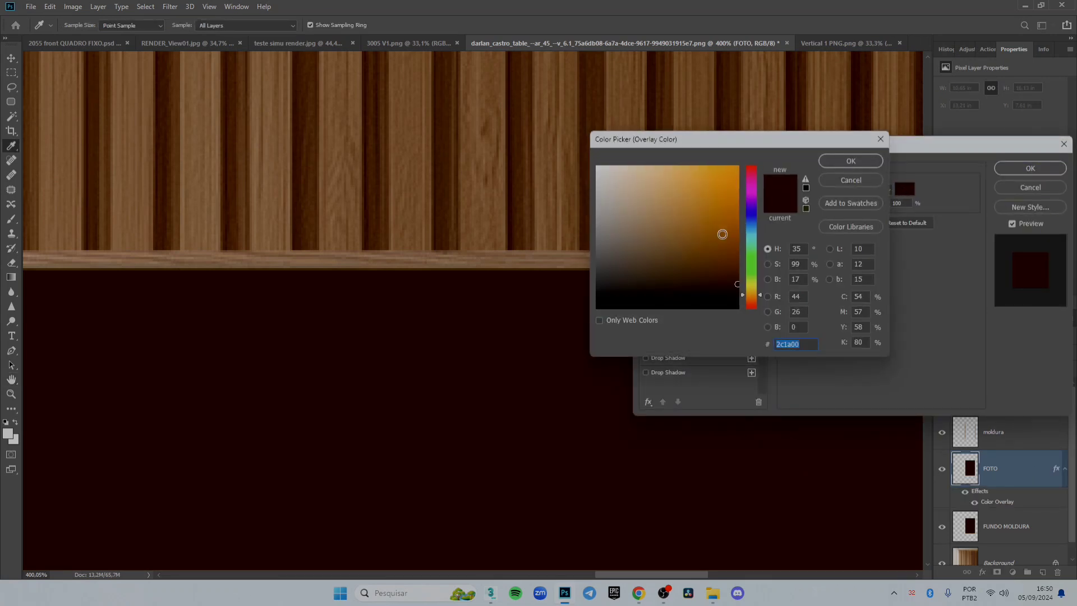
left_click(756, 251)
left_click_drag(755, 251, 751, 257)
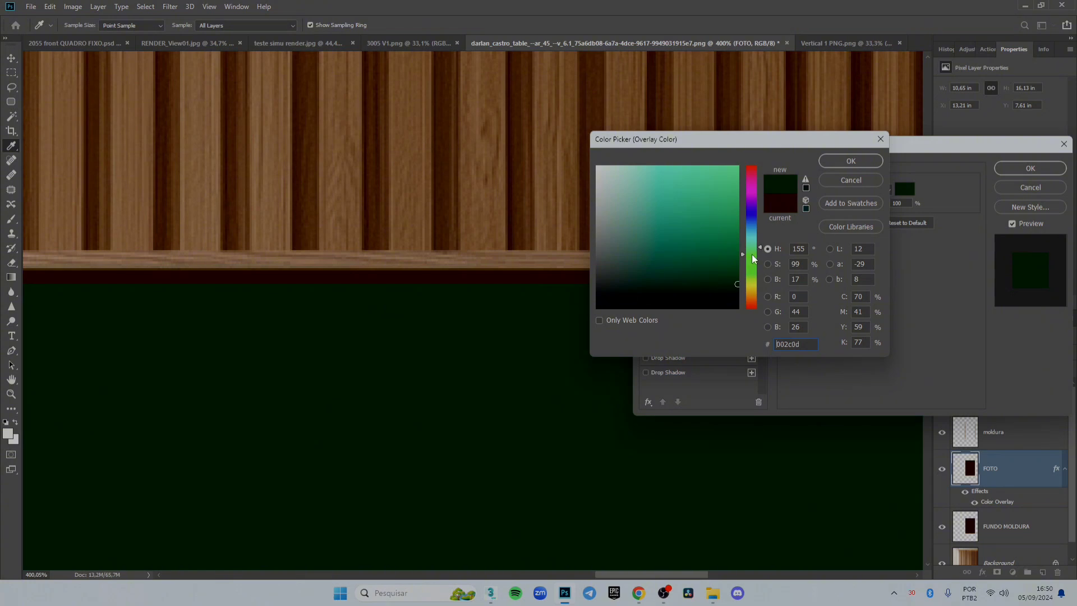
left_click_drag(735, 219, 837, 100)
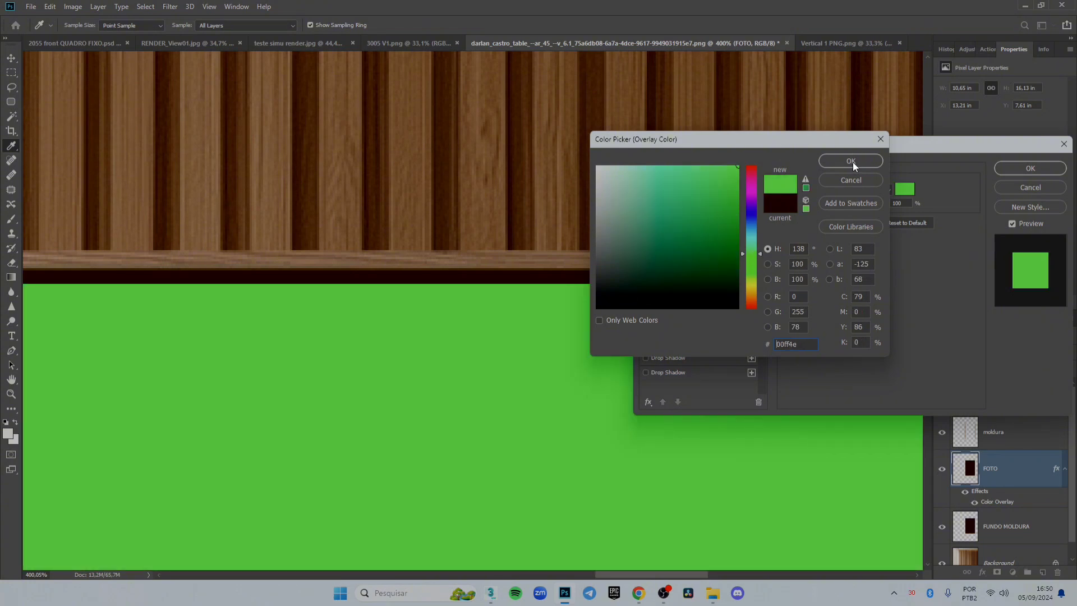
left_click(851, 161)
left_click(1031, 169)
Step: Rasterize the FOTO layer's style so the green overlay becomes part of its pixels
key("h")
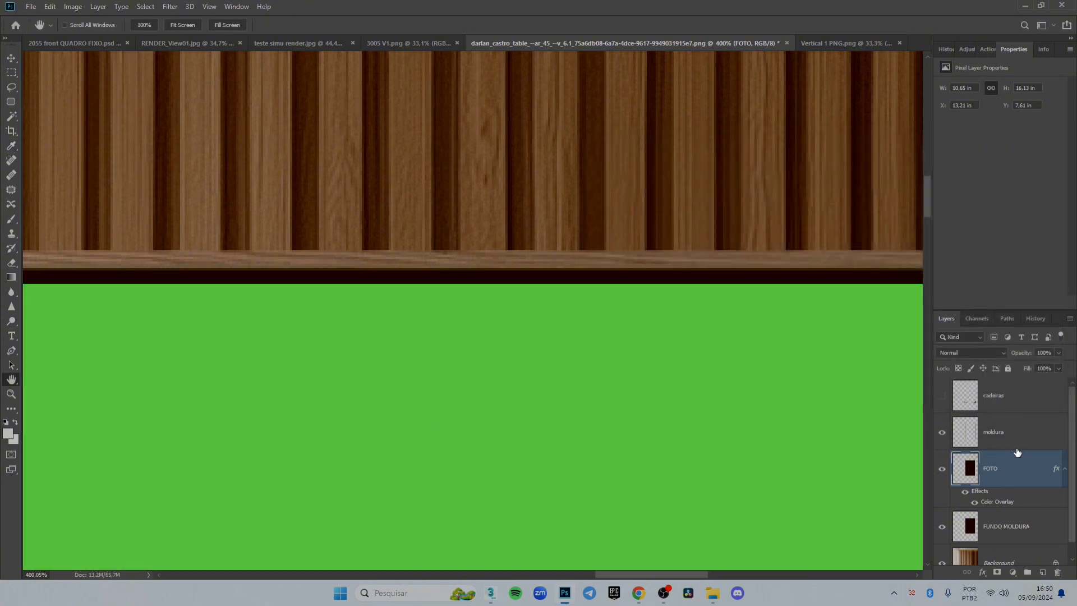
right_click(1018, 463)
left_click(924, 286)
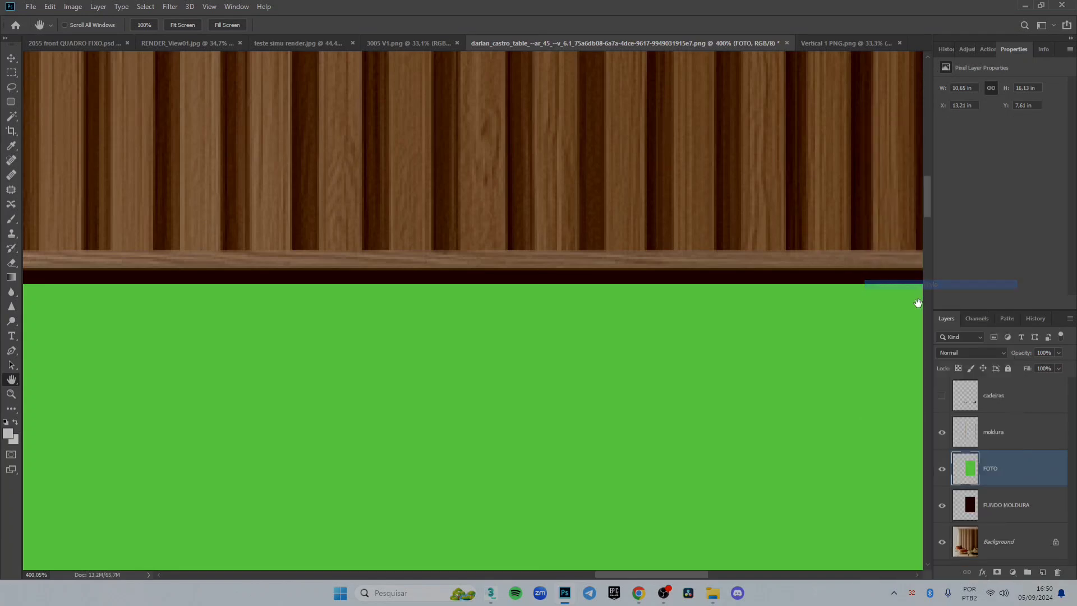
Step: Free-transform the FOTO layer, stretching its top edge slightly upward to a height of about 16.14 in
scroll(551, 437, "down", 8)
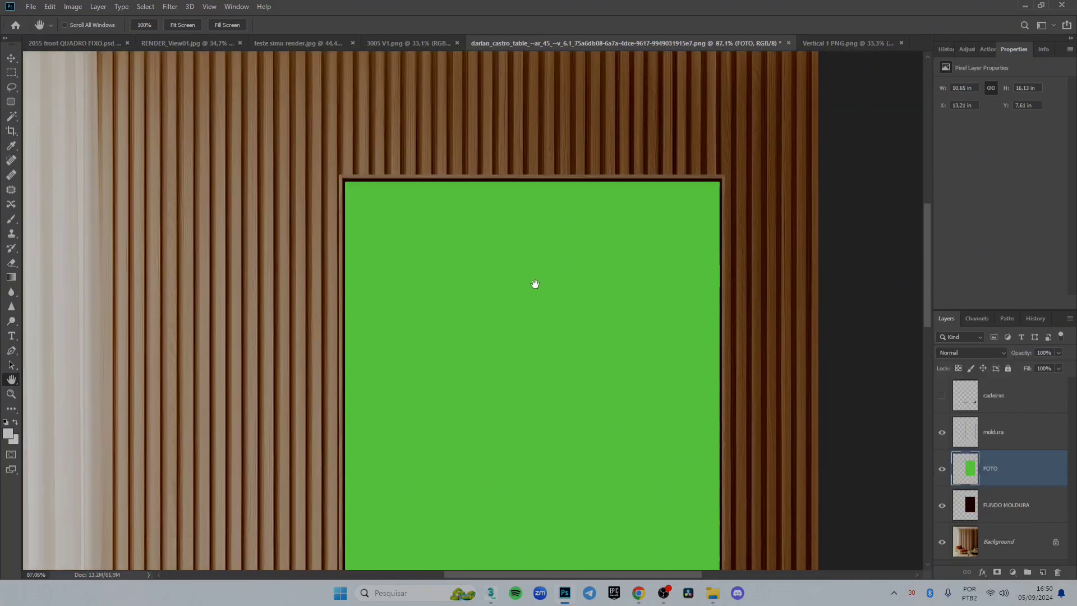
scroll(535, 284, "down", 3)
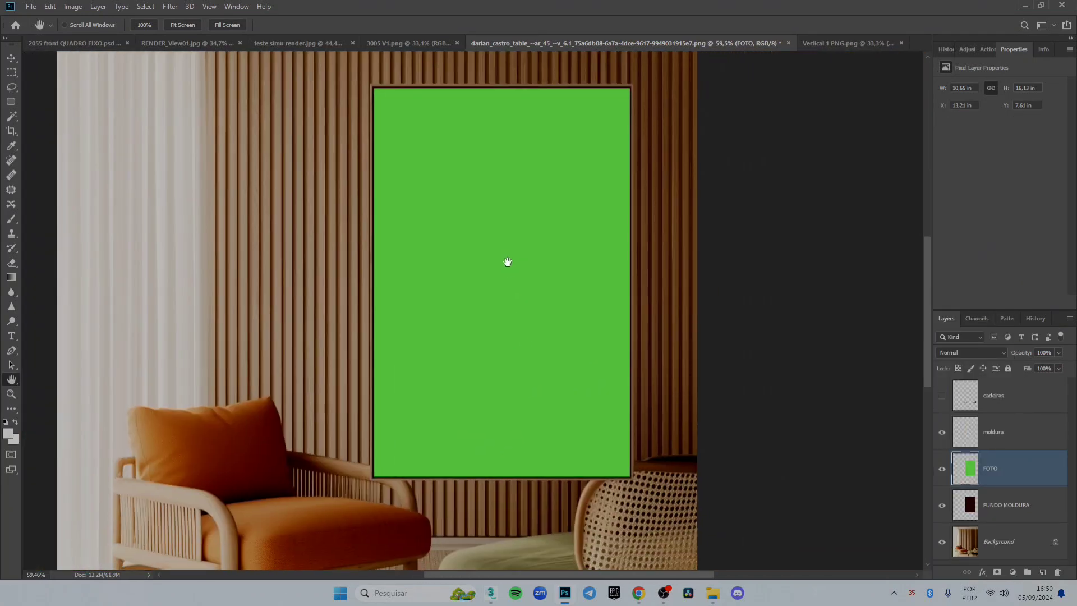
scroll(508, 262, "up", 3)
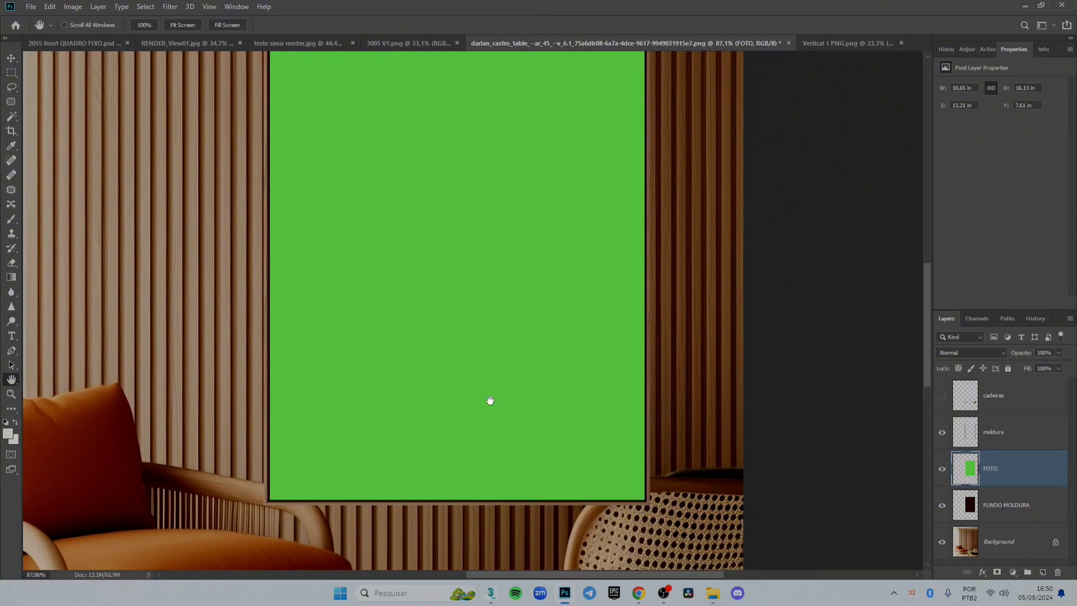
left_click_drag(463, 218, 464, 377)
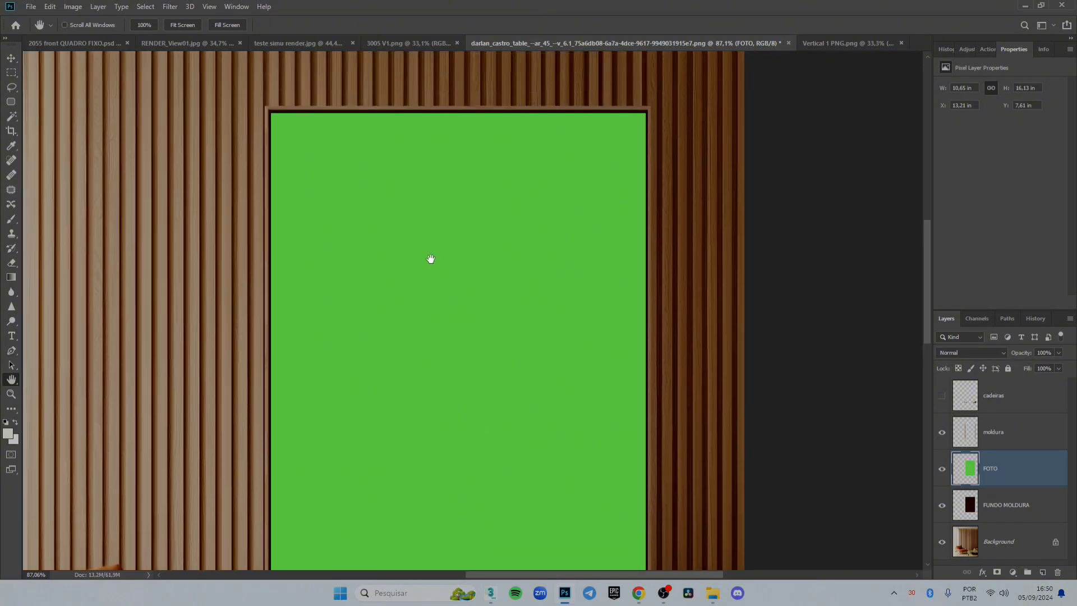
scroll(462, 180, "up", 2)
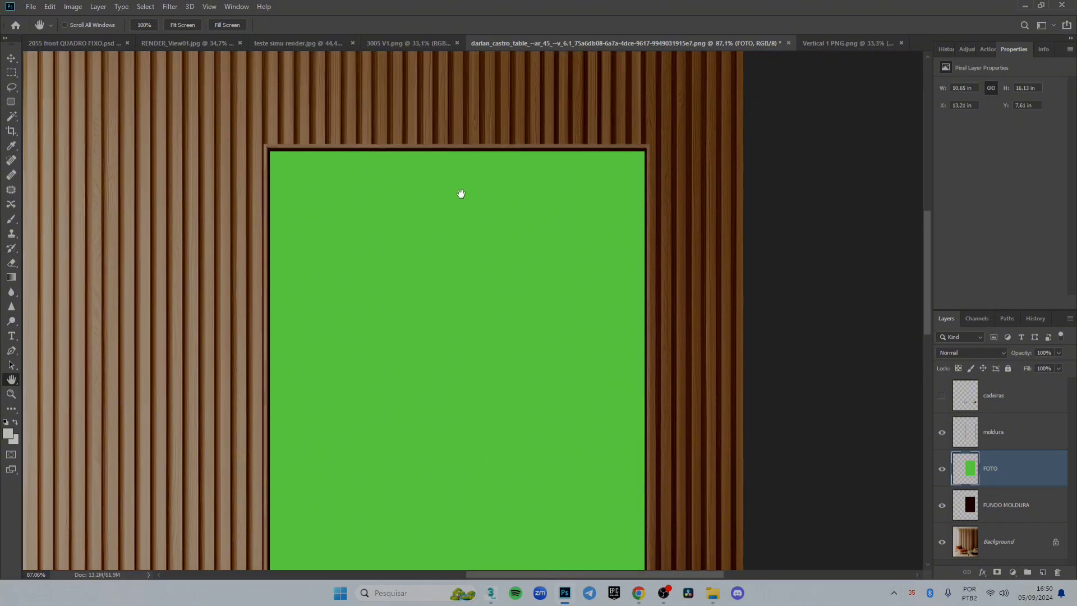
key("ctrl+t")
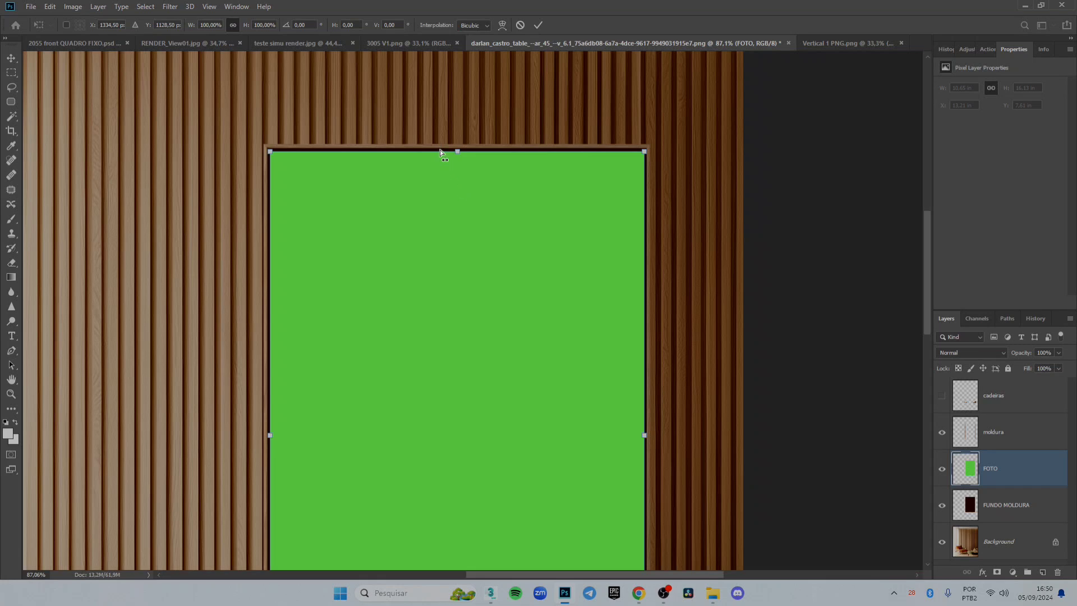
scroll(444, 146, "up", 10)
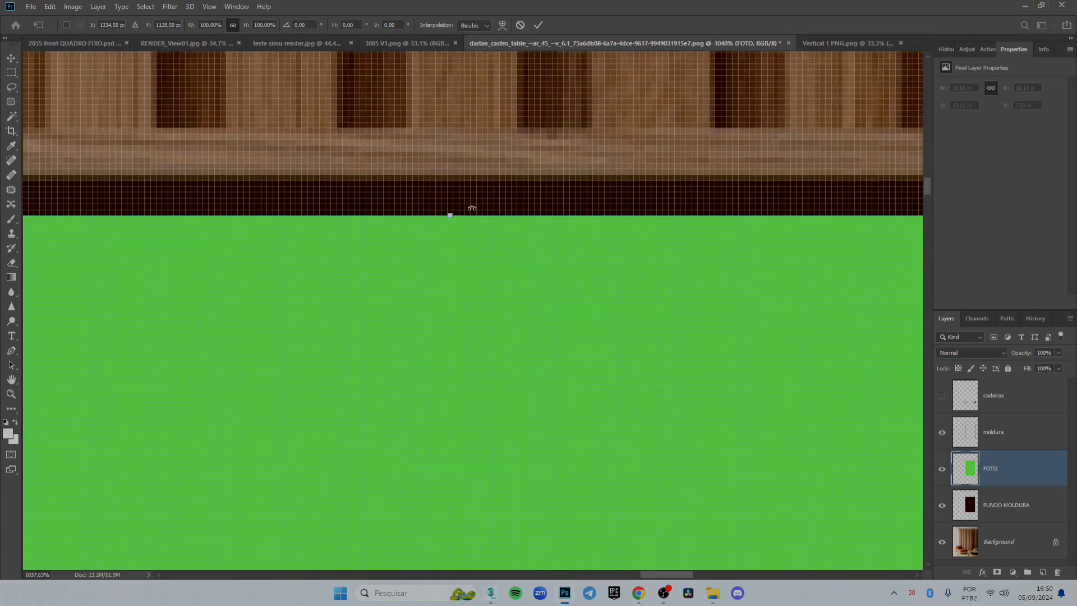
left_click_drag(447, 209, 448, 205)
key("Return")
scroll(444, 224, "down", 10)
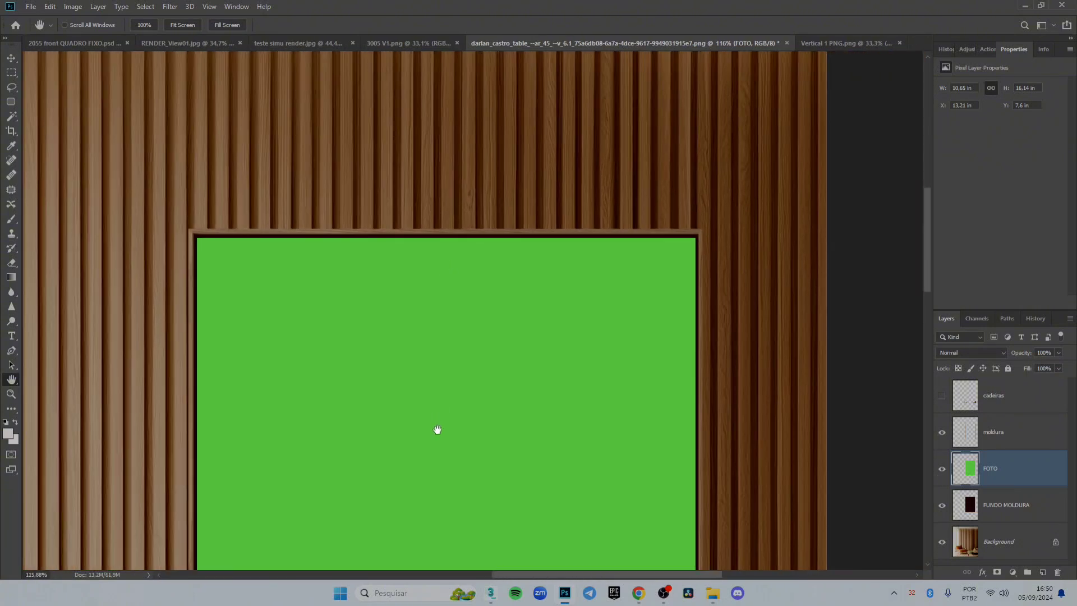
Step: Extend the FOTO layer's left edge slightly outward toward the frame, to a width of about 10.67 in
left_click_drag(438, 430, 441, 375)
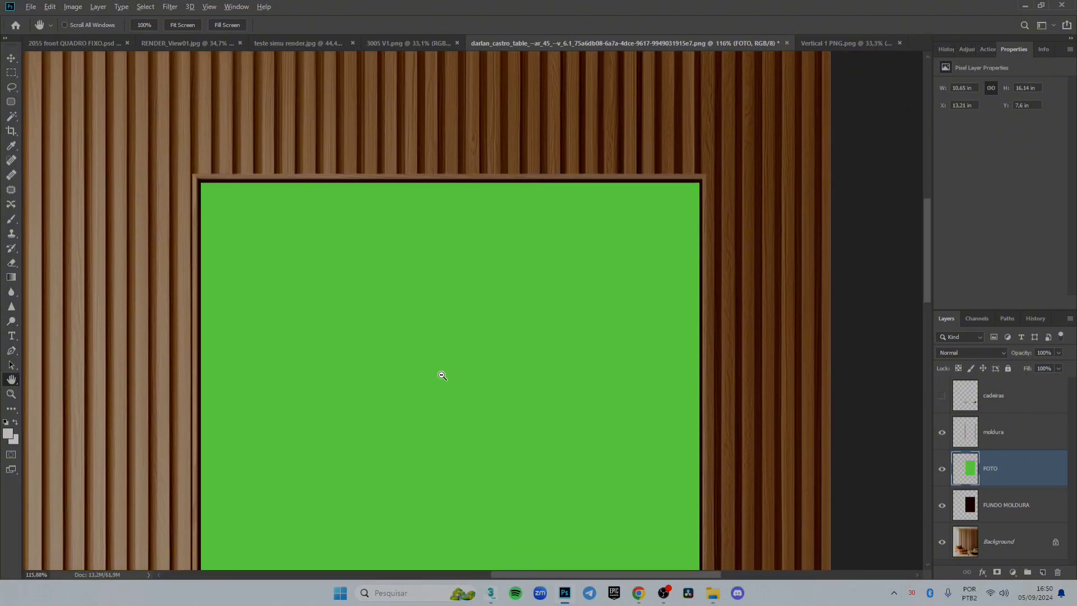
scroll(442, 375, "down", 3)
left_click_drag(452, 394, 483, 236)
left_click_drag(506, 364, 507, 291)
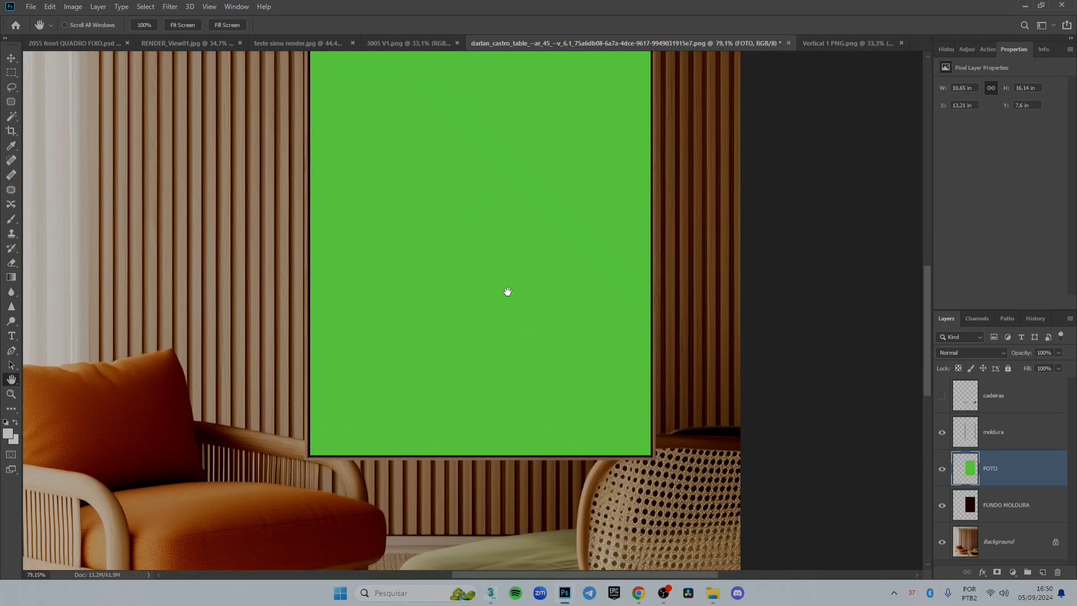
scroll(514, 483, "up", 2)
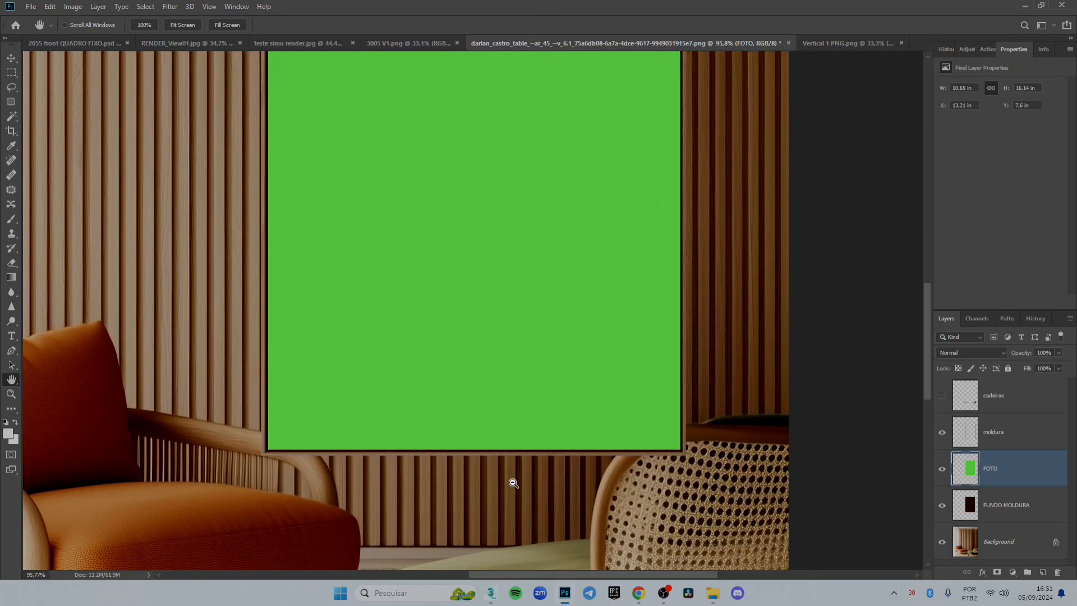
scroll(514, 483, "down", 3)
left_click_drag(504, 428, 490, 402)
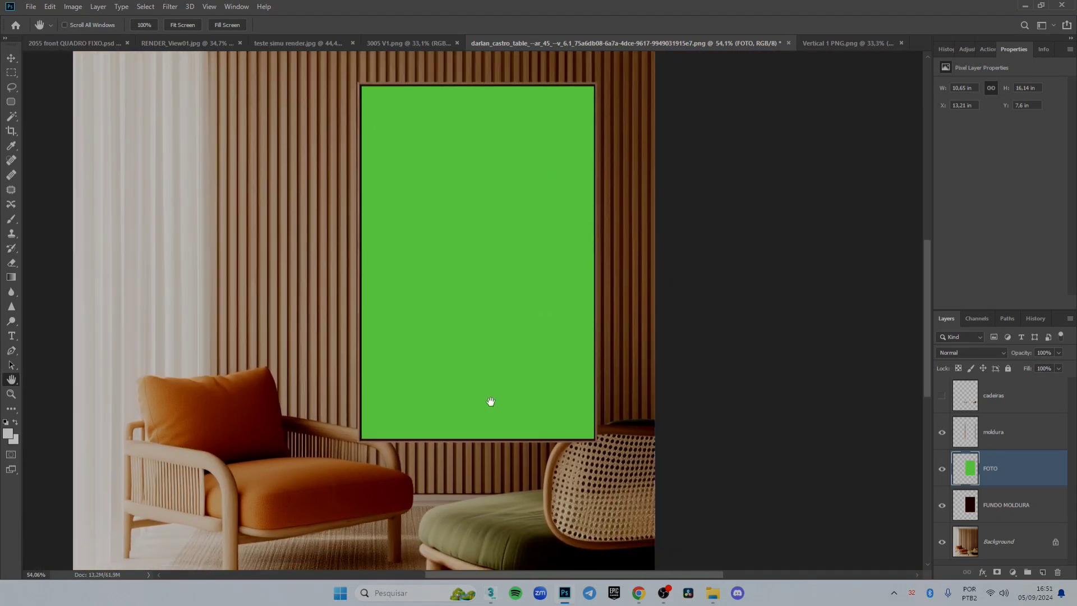
scroll(553, 437, "up", 2)
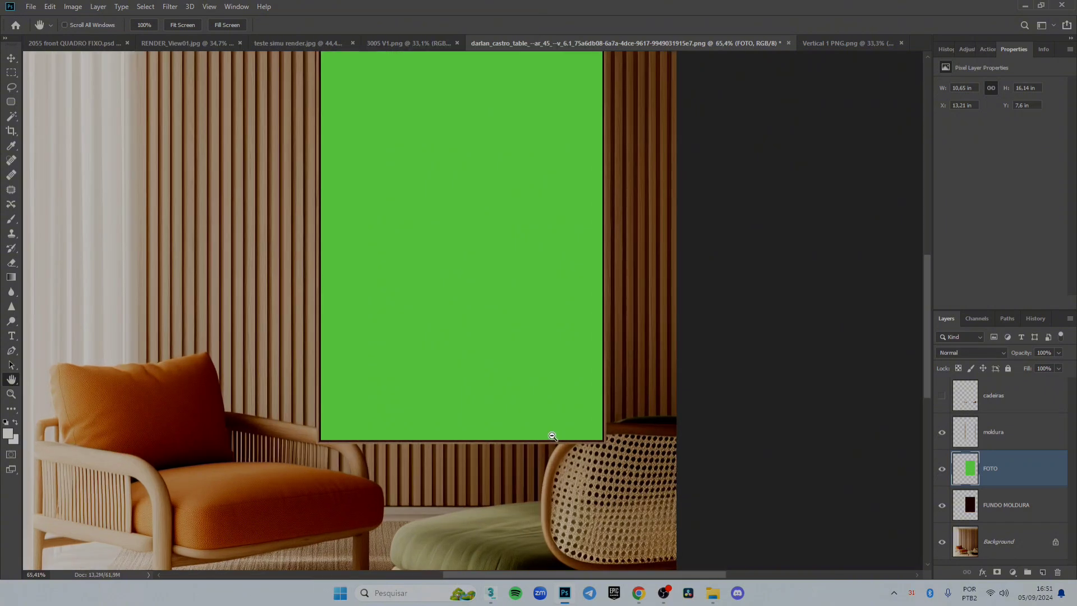
scroll(514, 449, "up", 1)
left_click_drag(485, 369, 523, 390)
scroll(512, 400, "up", 1)
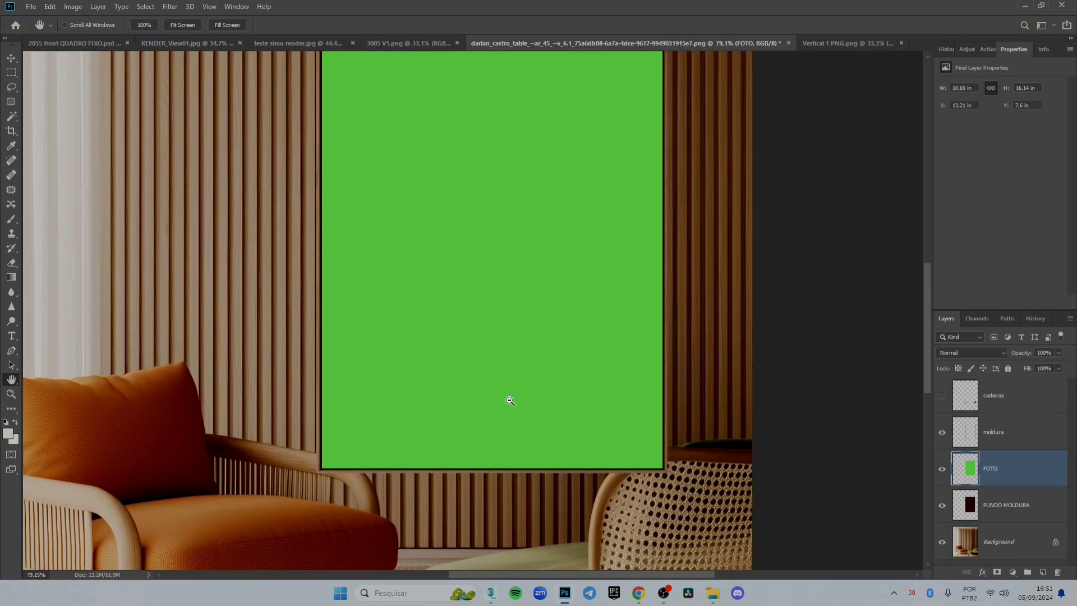
scroll(510, 401, "down", 1)
scroll(460, 341, "up", 6)
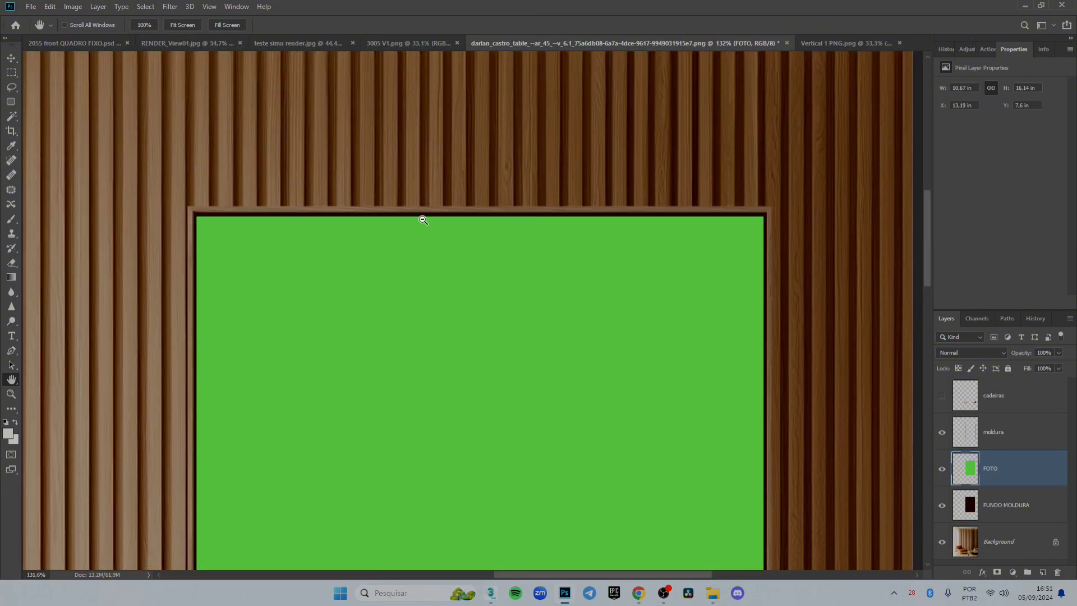
Step: Marquee the strip above the frame, slightly overlapping its top edge, and delete it from the moldura layer, leaving about 16.47 in of height
scroll(261, 214, "up", 5)
scroll(261, 214, "up", 3)
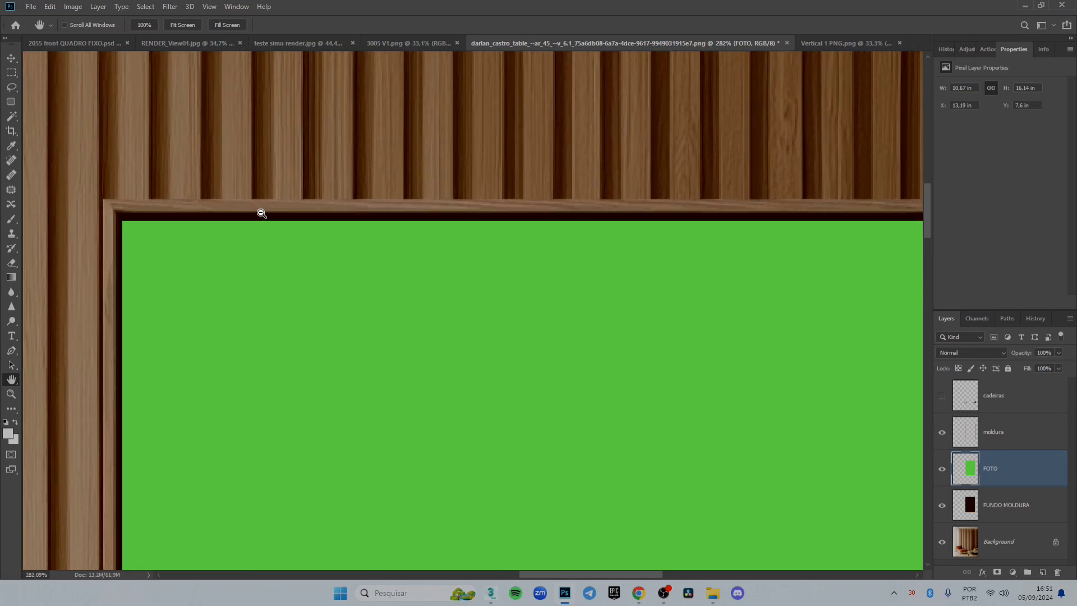
scroll(261, 213, "down", 6)
key("m")
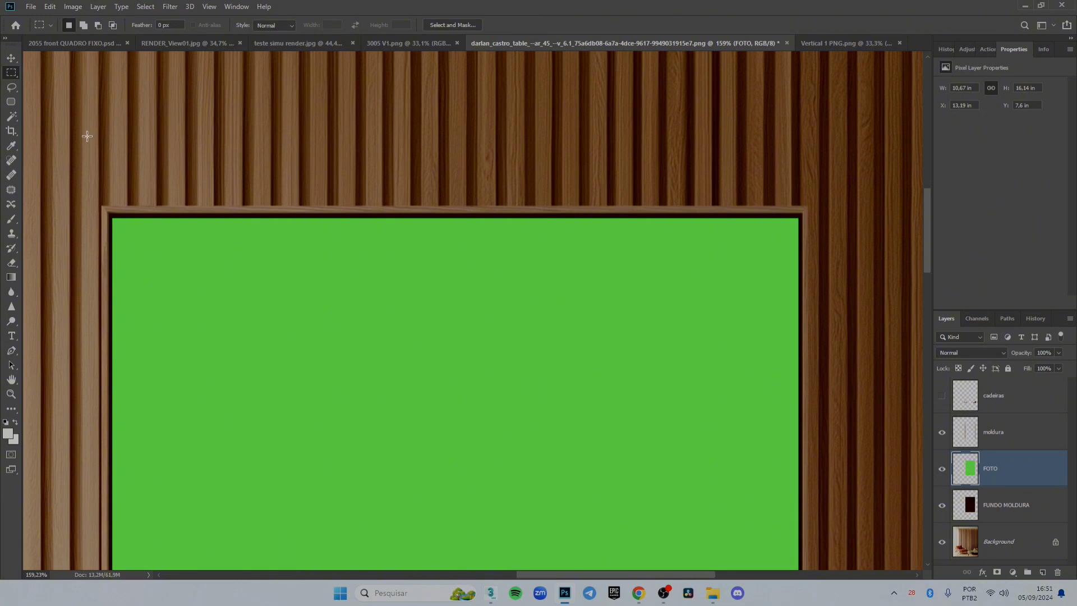
left_click_drag(87, 136, 836, 199)
left_click_drag(829, 200, 828, 202)
scroll(816, 204, "up", 3)
scroll(809, 213, "up", 3)
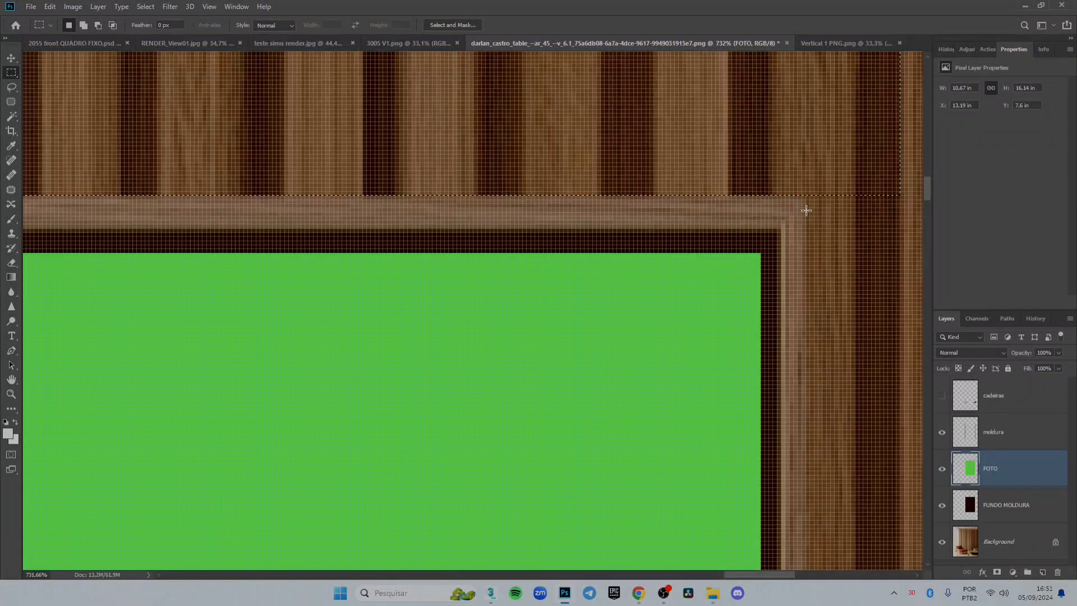
key("Up")
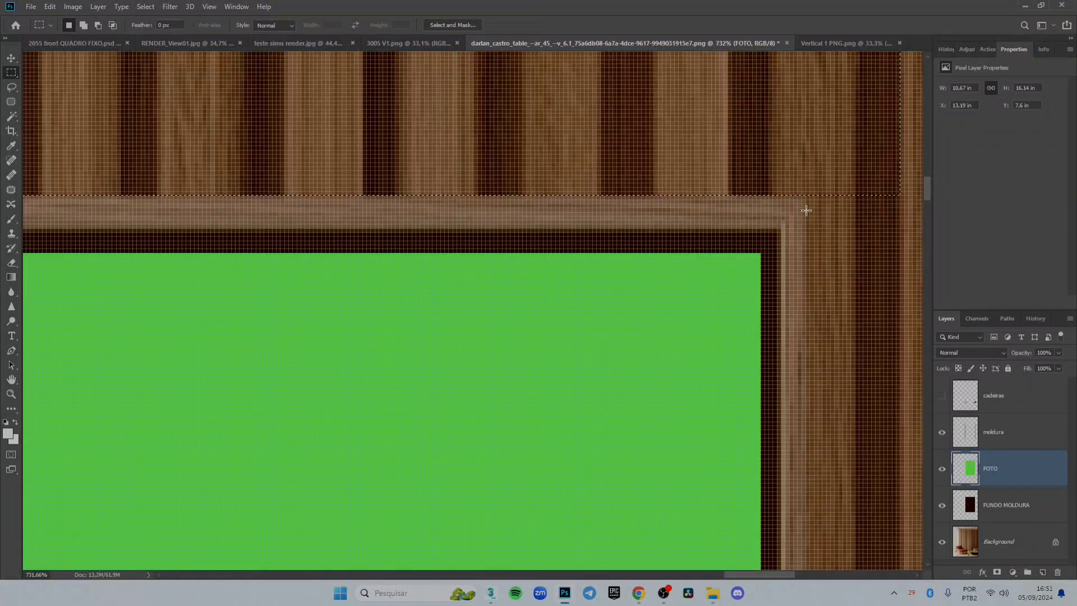
key("Down")
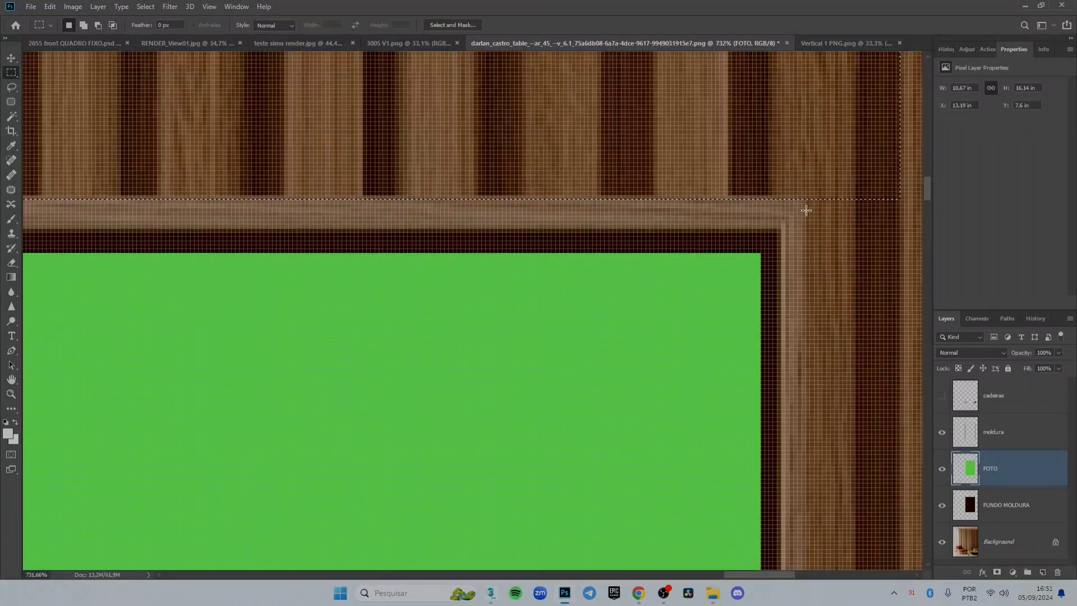
left_click(1043, 438)
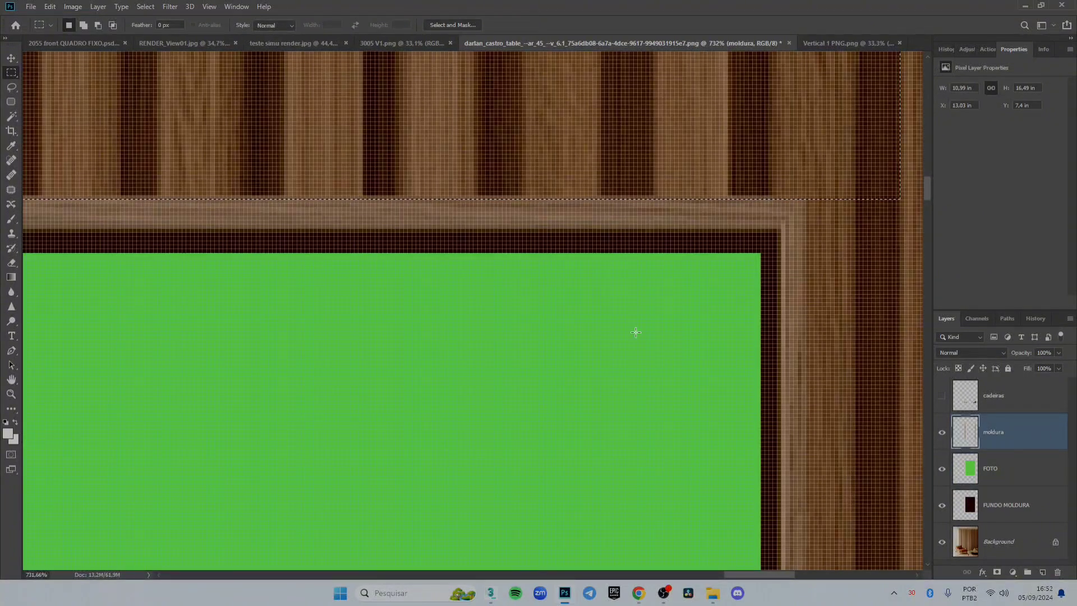
key("Delete")
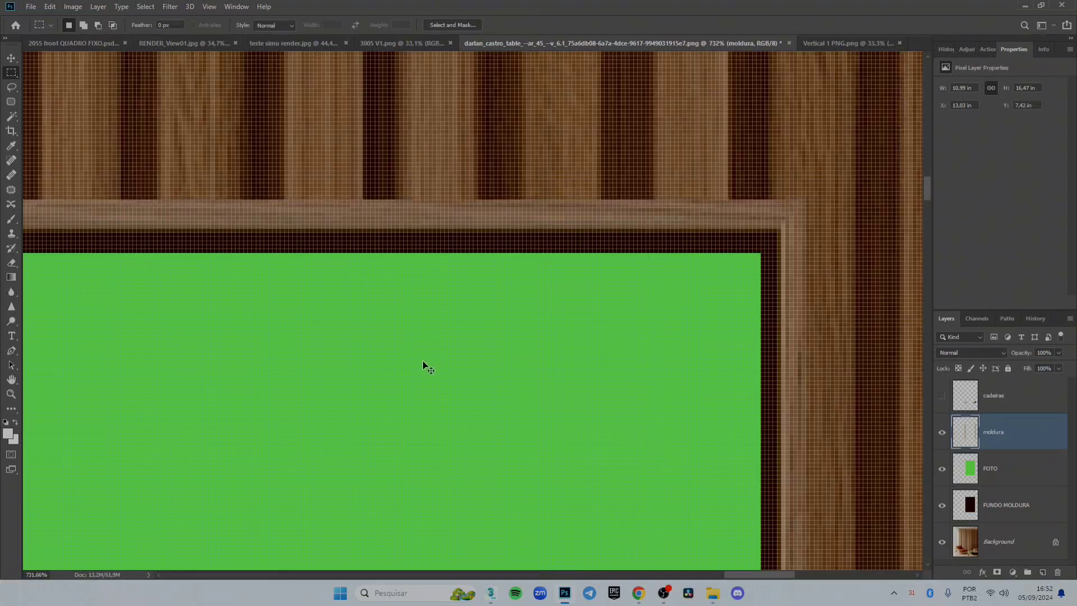
Step: Reselect the trimmed strip above the frame, deselect it, and examine the dark gap and wooden frame around the green area
scroll(419, 359, "down", 3)
scroll(418, 360, "down", 10)
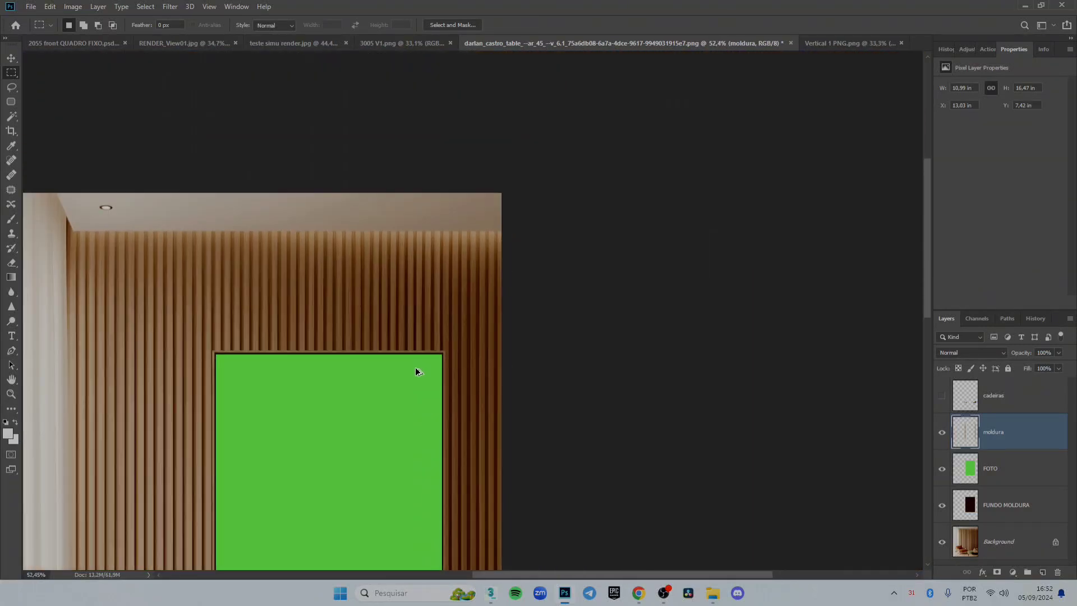
scroll(265, 368, "up", 3)
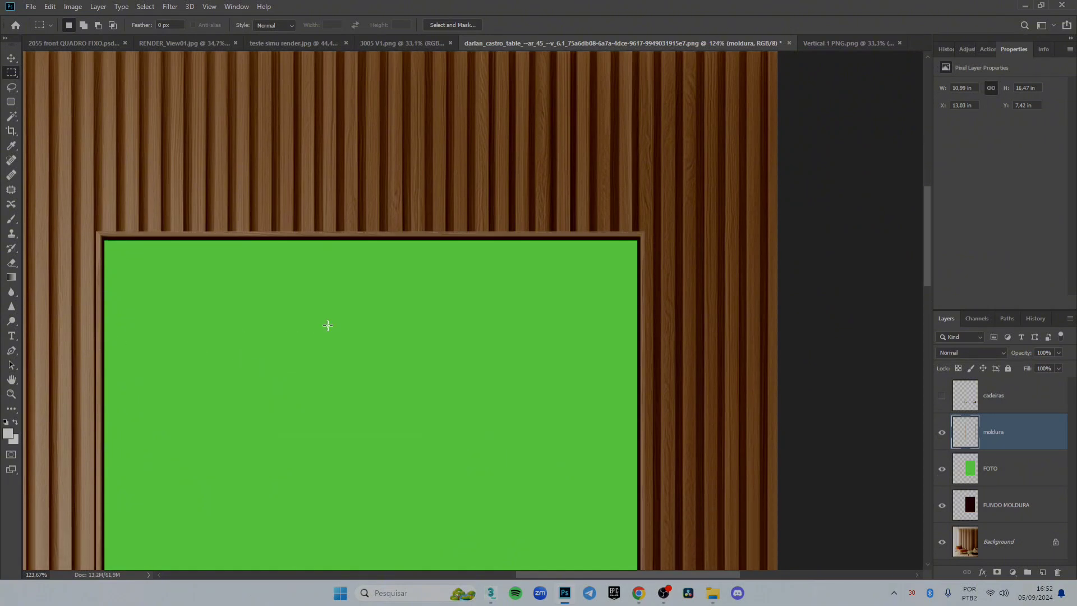
key("ctrl+shift+d")
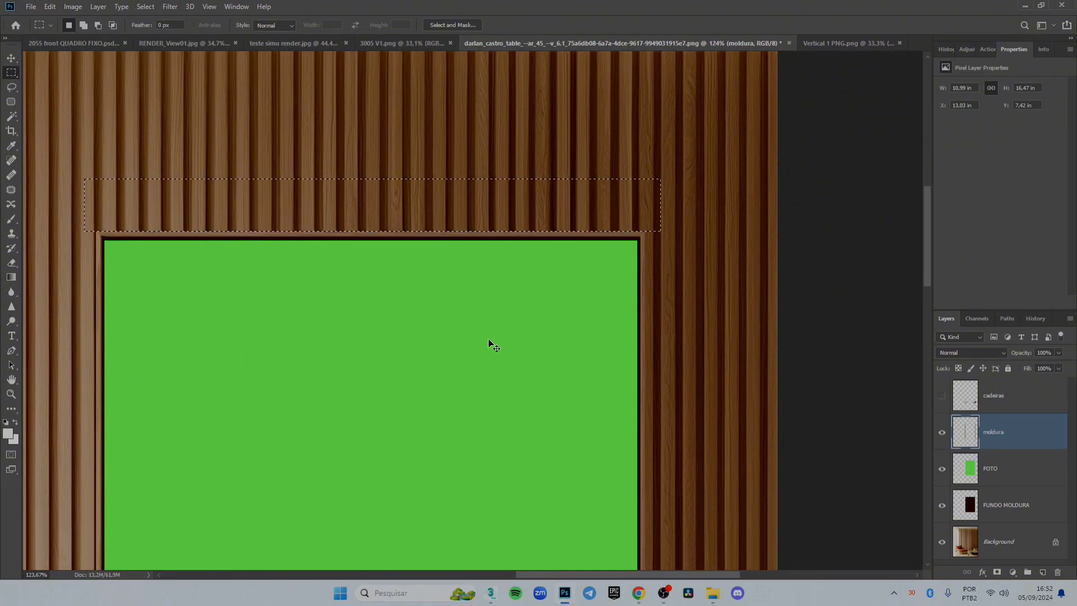
key("ctrl+d")
scroll(520, 292, "down", 5)
key("h")
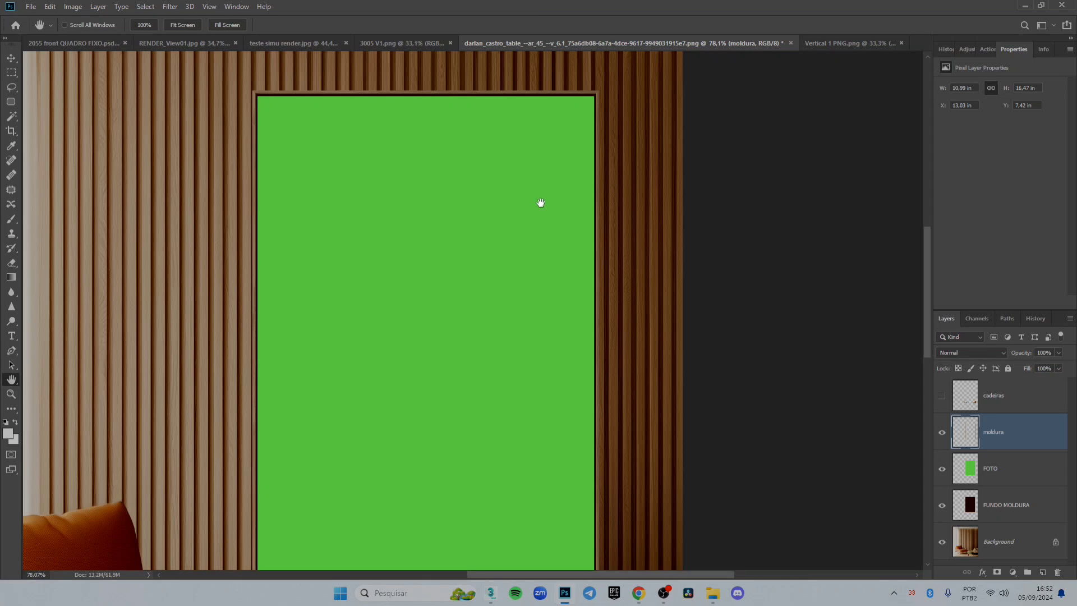
left_click_drag(447, 276, 517, 150)
left_click_drag(577, 490, 548, 455)
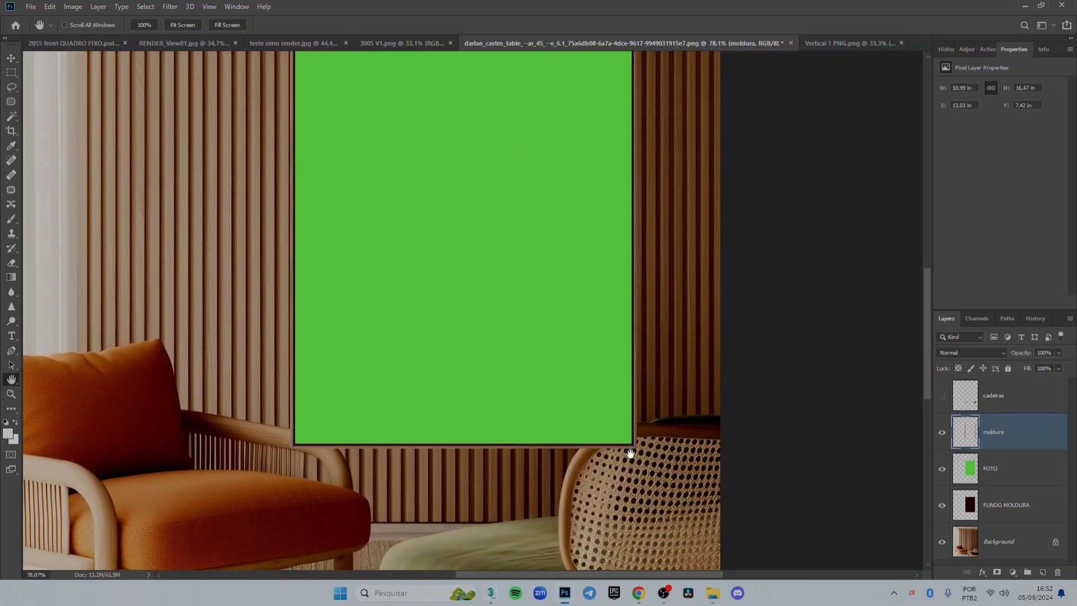
left_click_drag(601, 222, 615, 272)
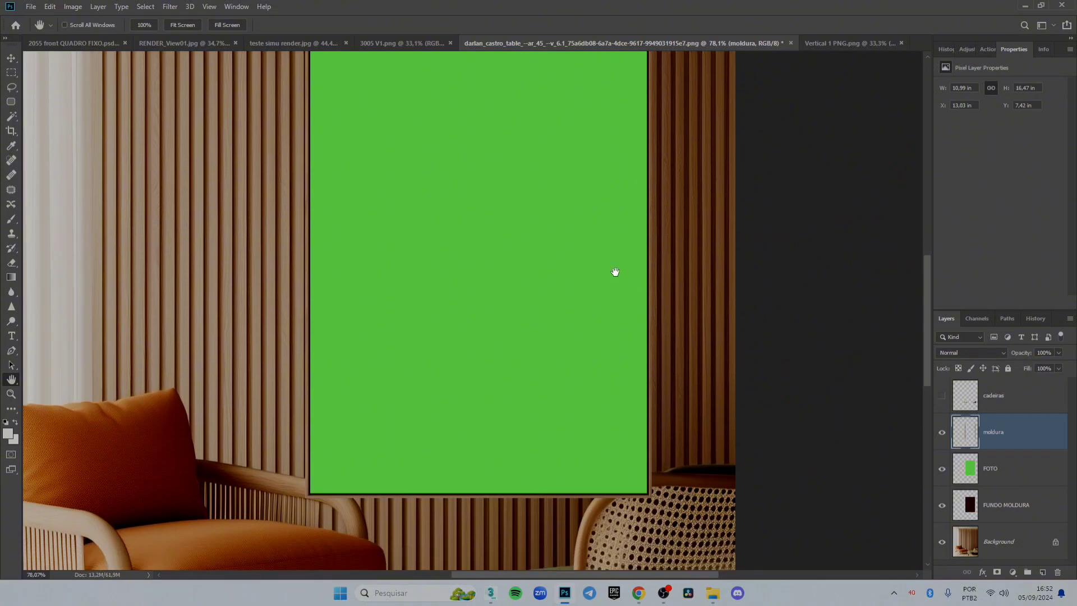
Step: Check the frame's bottom and top edges around the green area, and show the cadeiras layer again
left_click_drag(559, 107, 557, 326)
left_click_drag(512, 490, 533, 237)
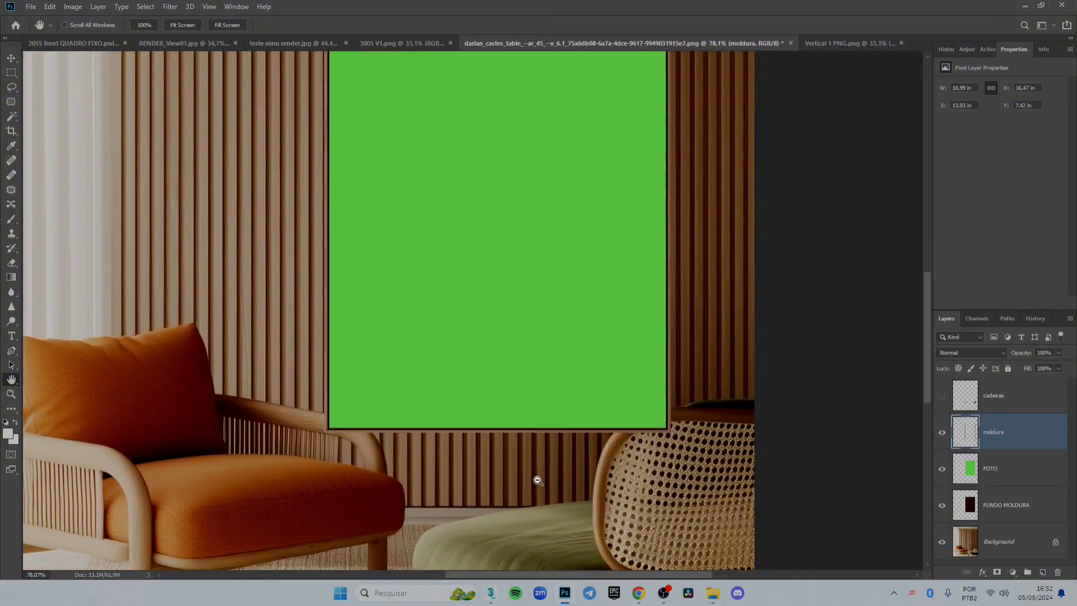
scroll(537, 481, "up", 3)
mouse_move(476, 185)
left_mouse_down()
mouse_move(482, 257)
mouse_move(457, 513)
left_mouse_up()
left_click_drag(515, 112, 509, 358)
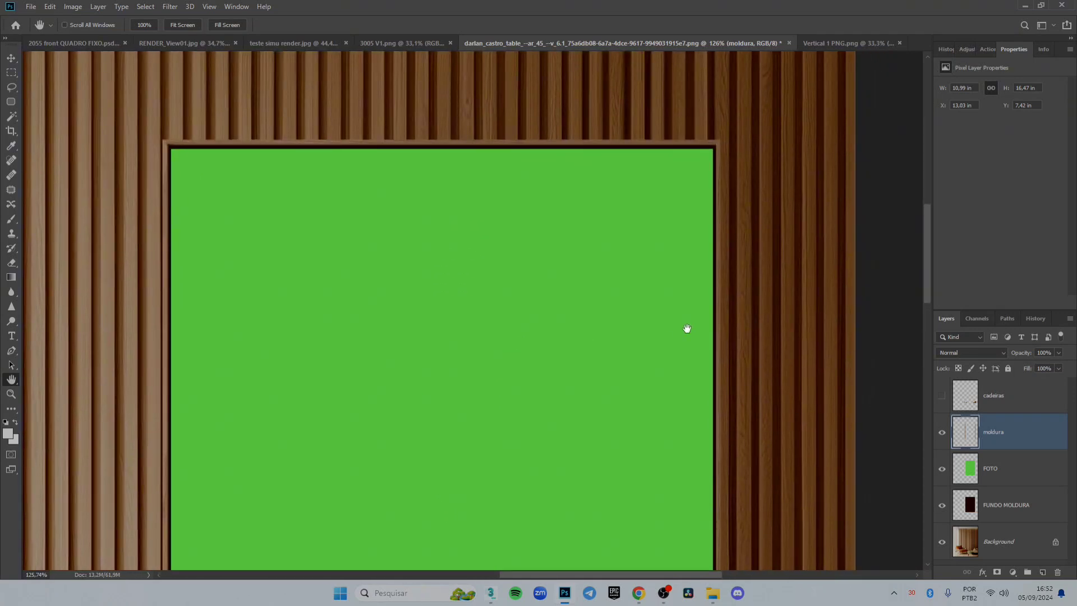
scroll(600, 392, "down", 3)
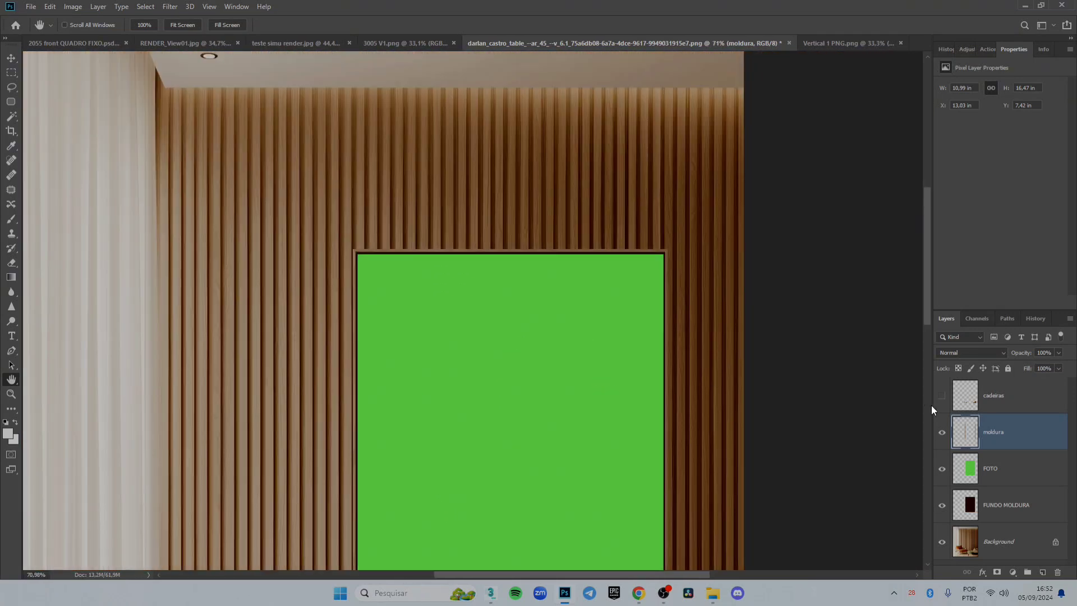
left_click_drag(926, 305, 932, 361)
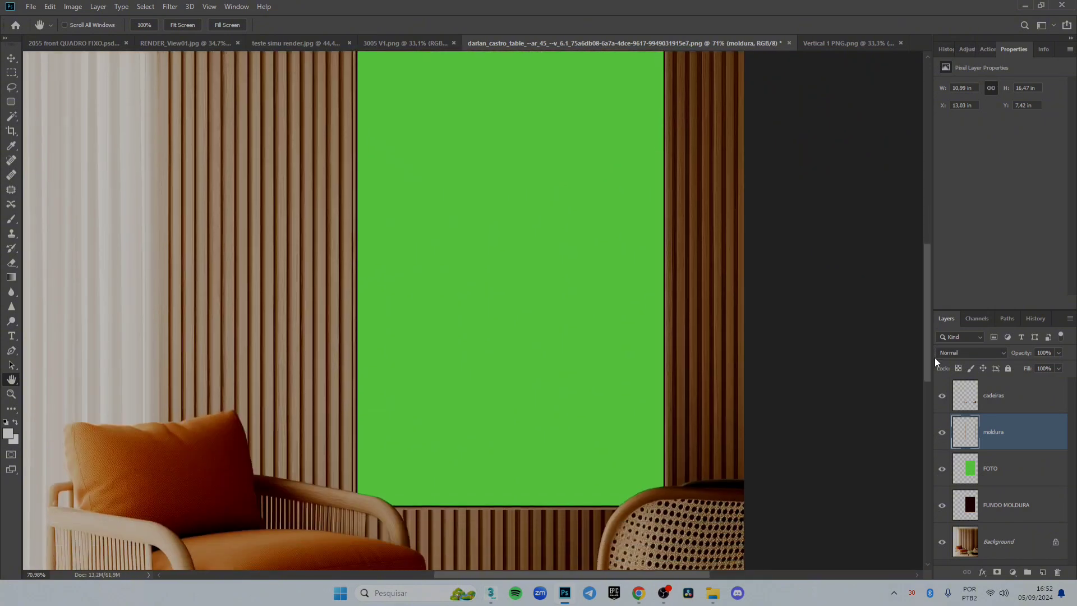
Step: Examine how the chairs overlap the frame's lower edge and how the wooden frame's upper-right corner looks up close
scroll(605, 465, "up", 3)
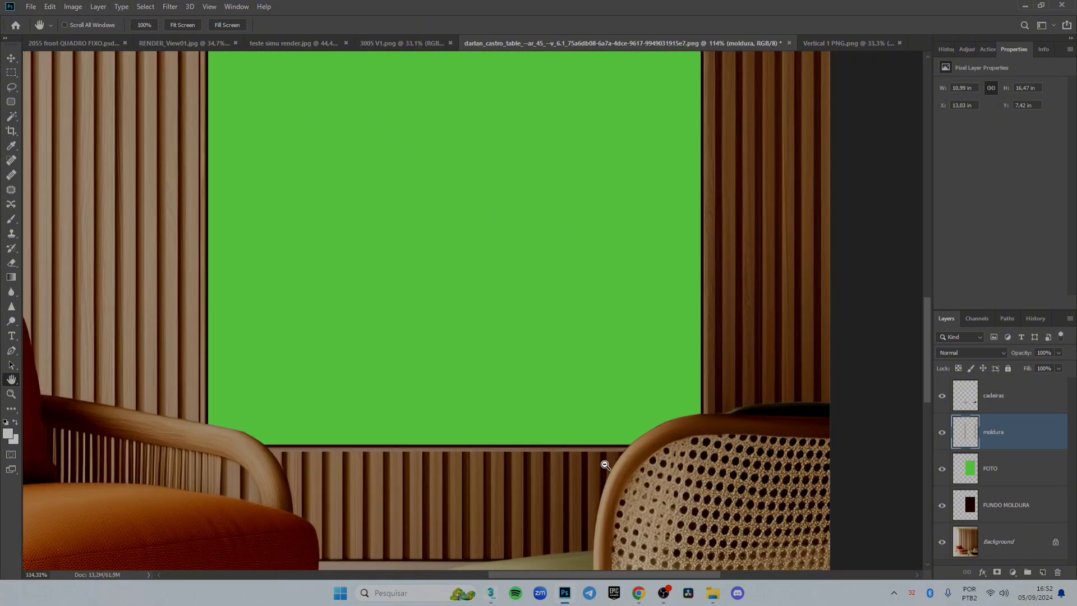
scroll(606, 465, "down", 5)
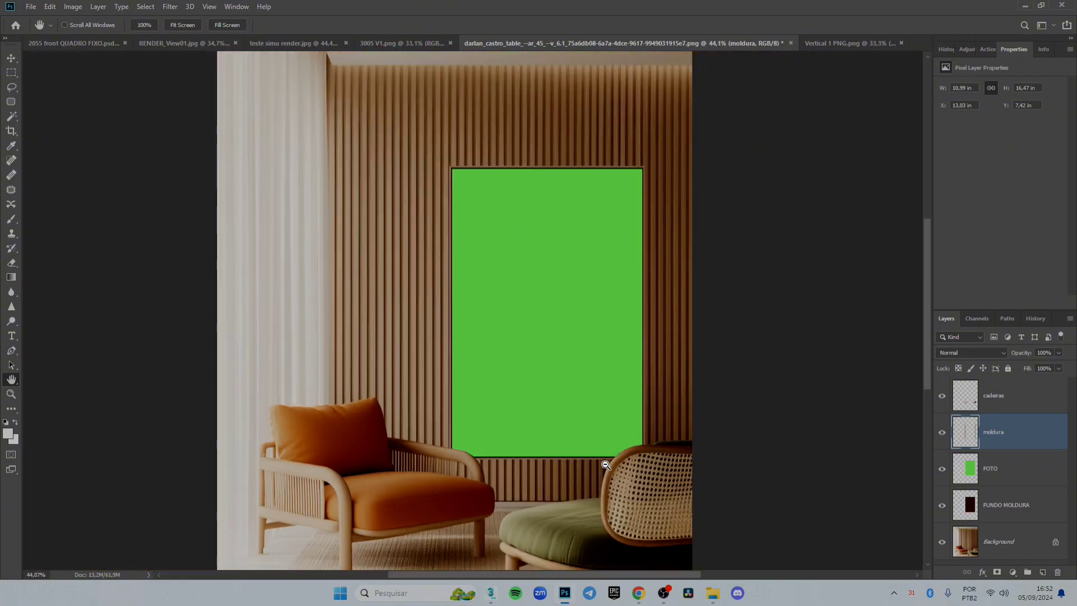
scroll(606, 464, "up", 2)
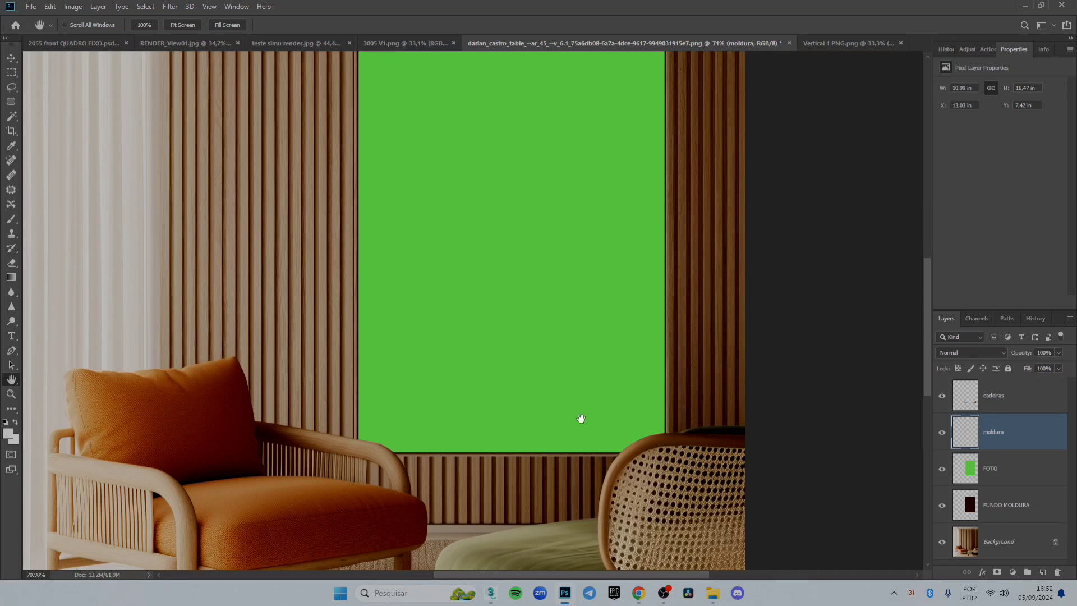
left_click_drag(580, 421, 542, 399)
scroll(327, 436, "up", 2)
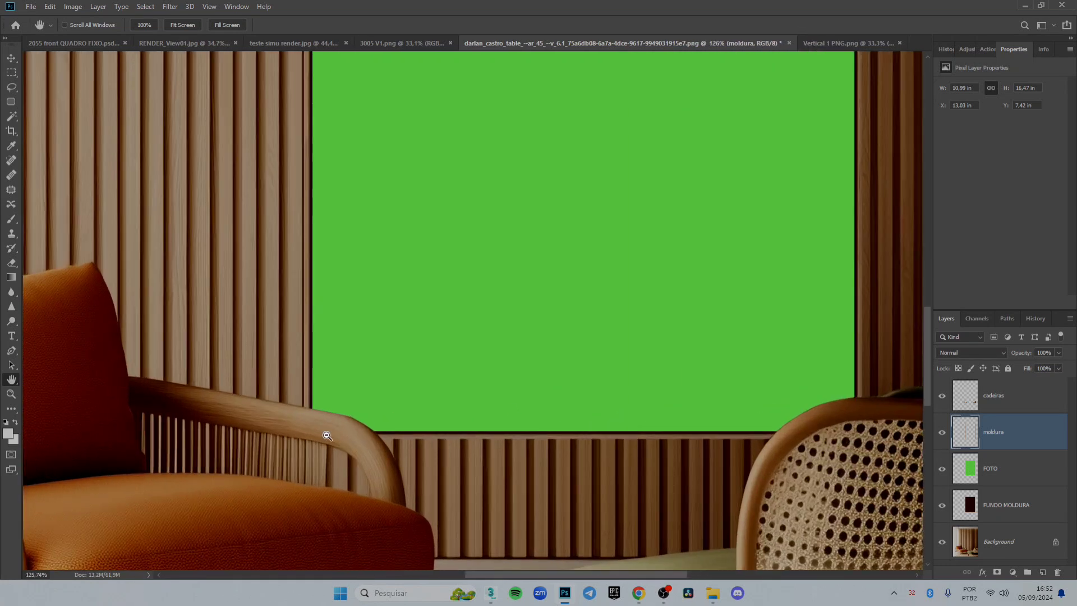
scroll(327, 436, "down", 4)
left_click_drag(455, 229, 459, 377)
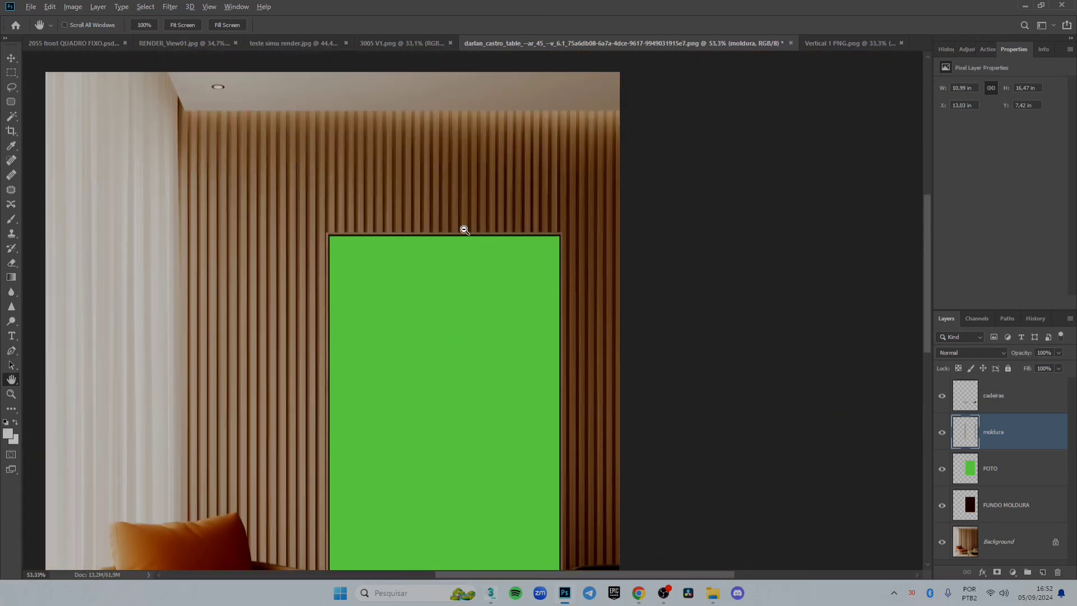
scroll(464, 230, "up", 3)
scroll(724, 225, "up", 10)
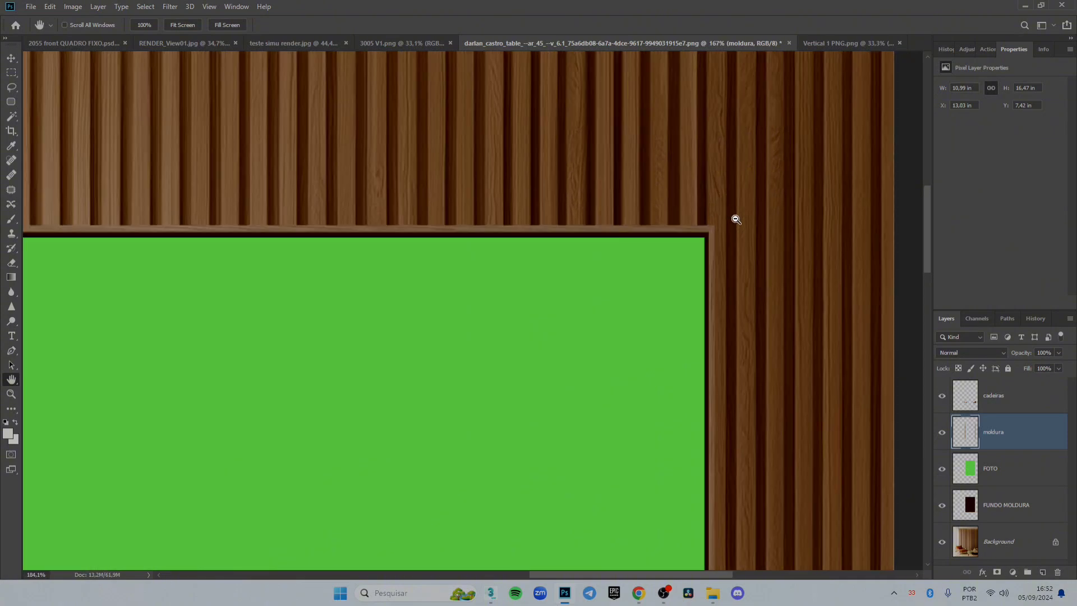
scroll(698, 247, "down", 4)
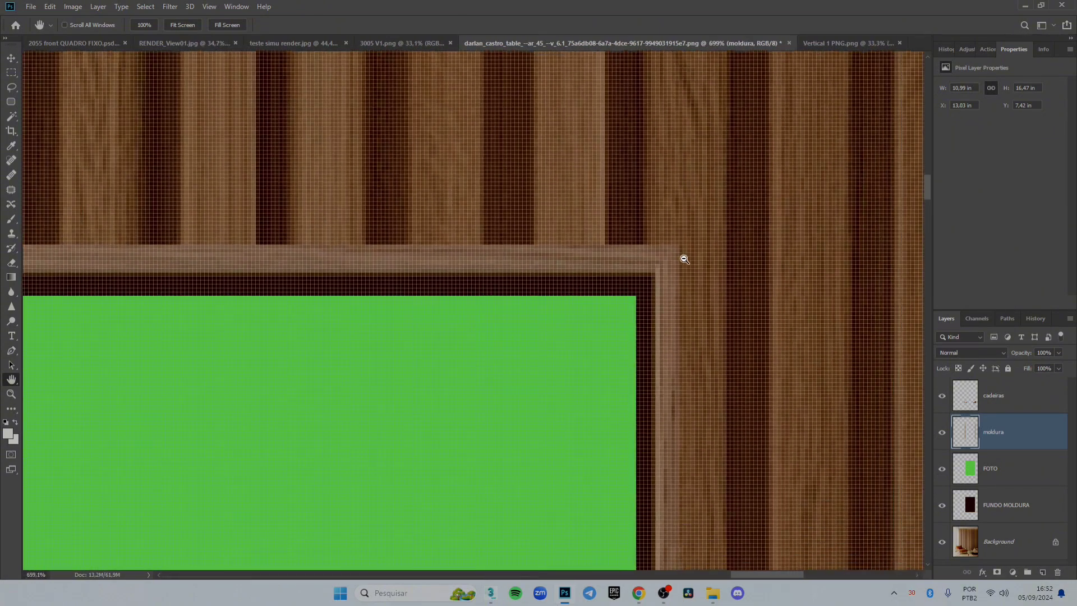
scroll(689, 265, "up", 2)
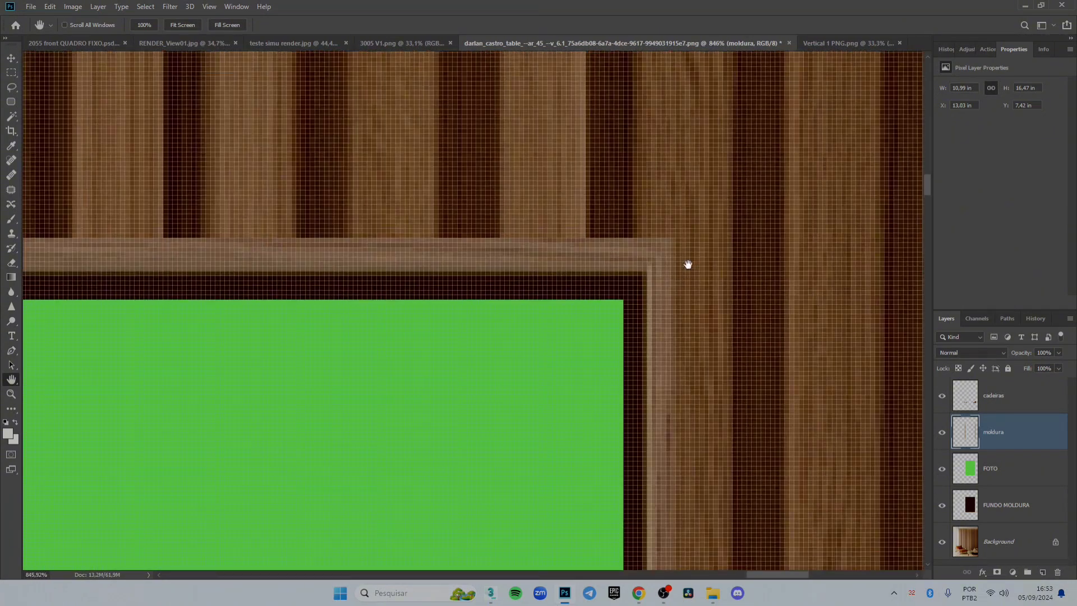
Step: Activate the Eraser and reduce its brush size to 9 px for fine work on the moldura layer
key("e")
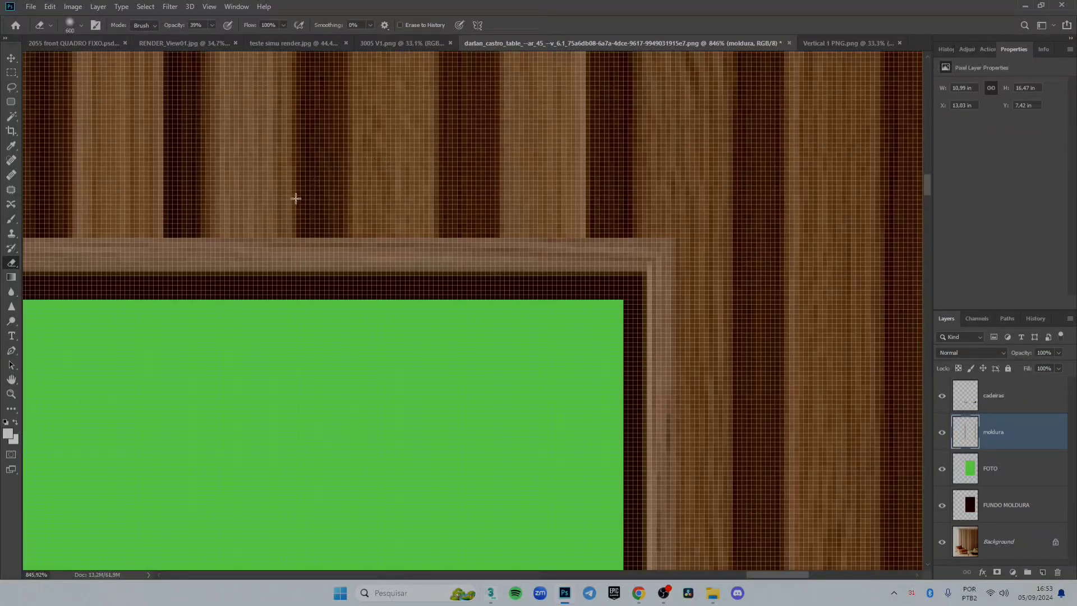
scroll(411, 289, "down", 5)
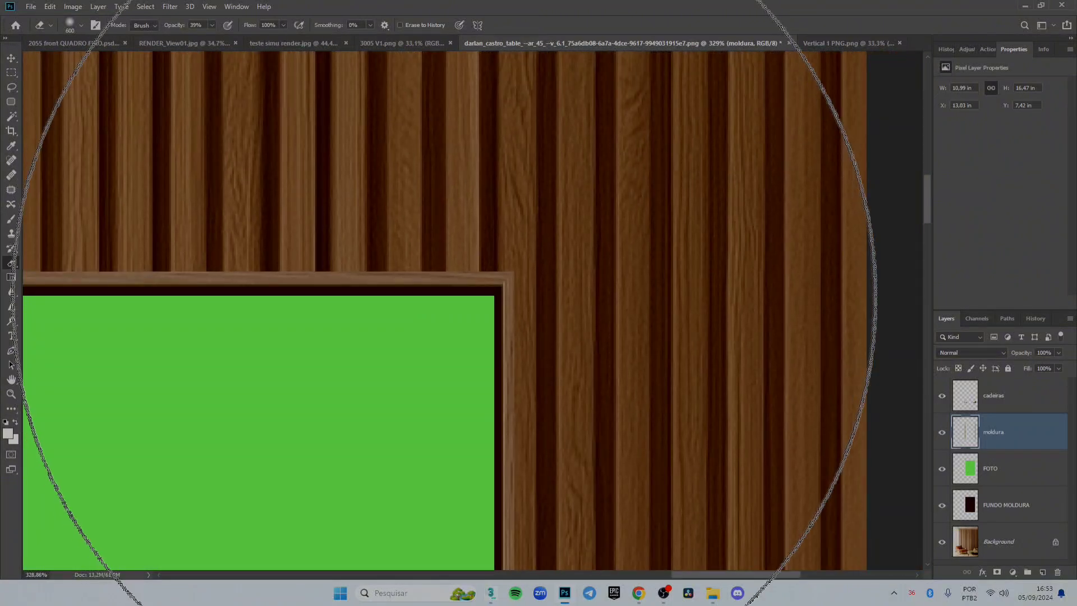
key("bracketleft")
key("bracketleft")
key("bracketleft")
key("bracketleft")
key("bracketleft")
key("bracketleft")
key("bracketleft")
key("bracketleft")
key("bracketleft")
key("bracketleft")
key("bracketleft")
key("bracketleft")
key("bracketleft")
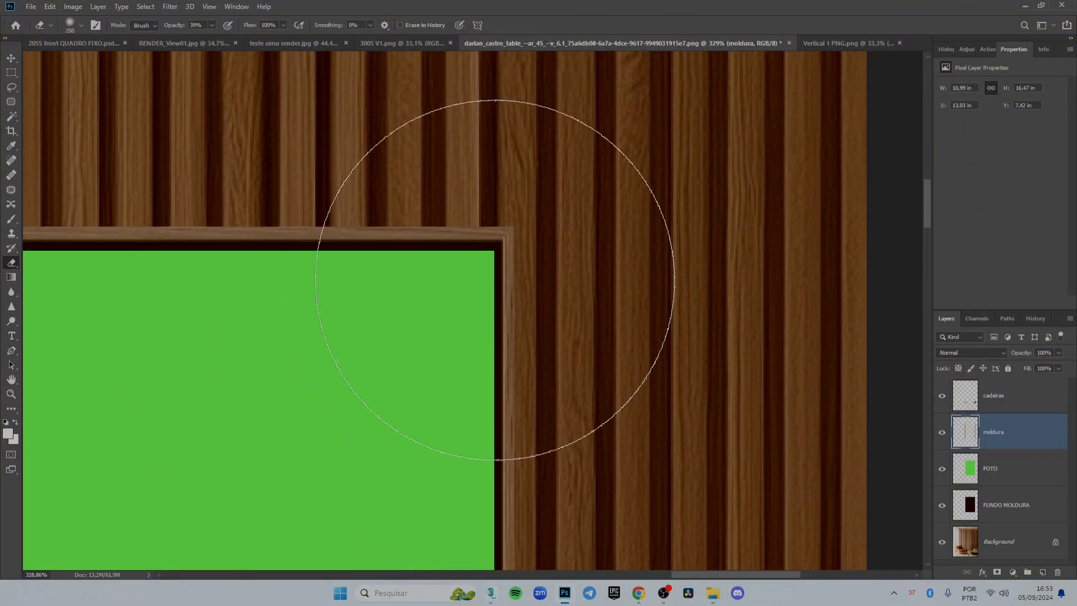
key("bracketleft")
key("bracketleft")
key("bracketleft")
key("bracketleft")
key("bracketleft")
key("bracketleft")
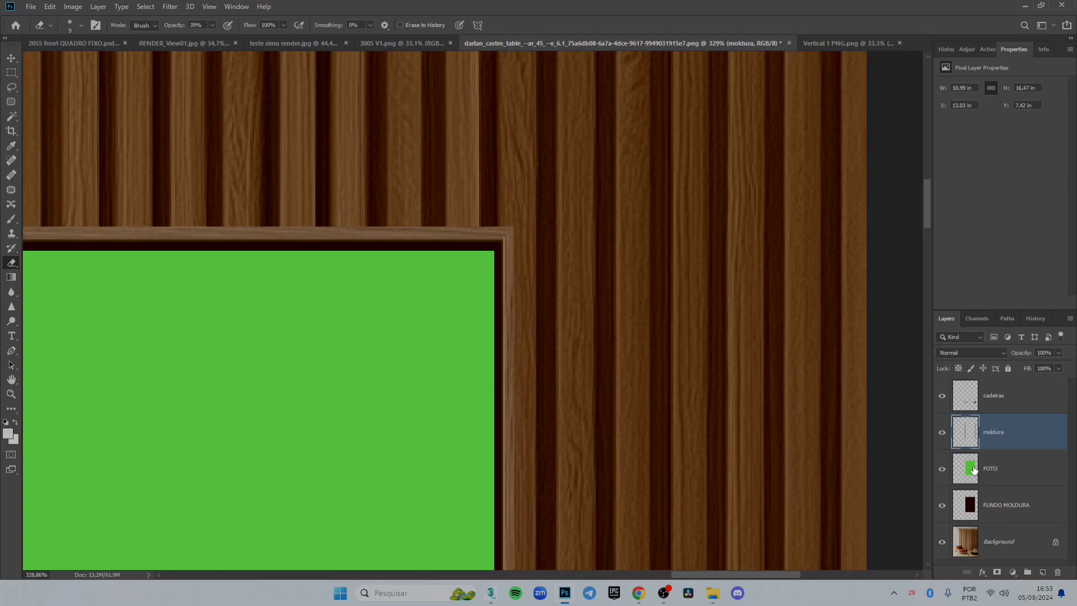
Step: Toggle the moldura layer's visibility off and on, and set the eraser to 100% opacity with a harder brush edge
left_click(941, 432)
left_click(941, 433)
left_click_drag(168, 27, 211, 27)
left_click(79, 25)
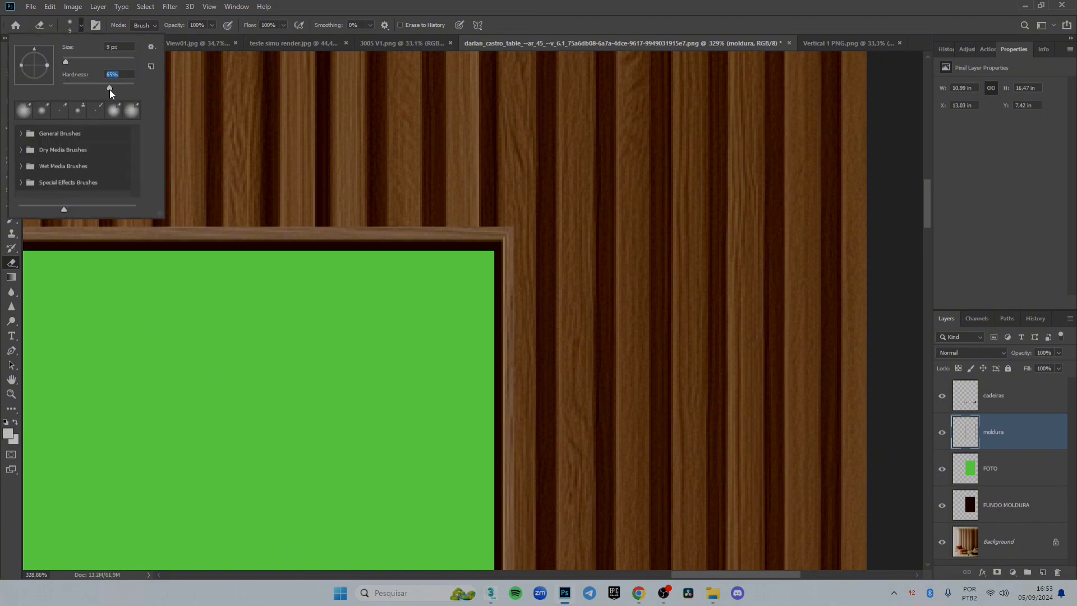
left_click(529, 206)
Step: Reduce the eraser to 7 px and slightly round the frame's outer upper-right corner on the moldura layer
scroll(529, 206, "up", 10)
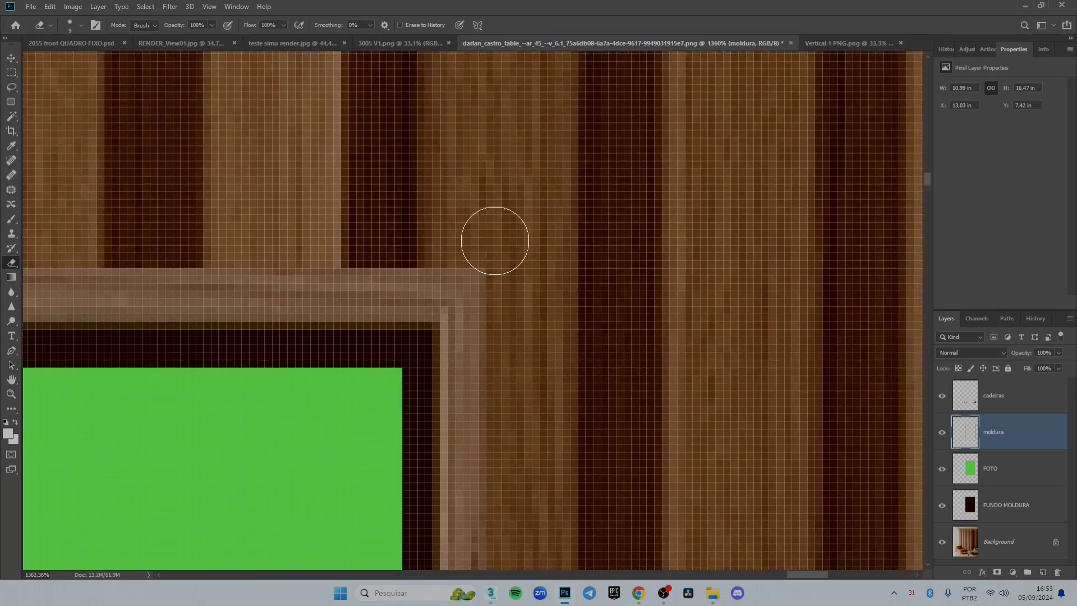
key("bracketleft")
key("bracketleft")
scroll(533, 239, "down", 5)
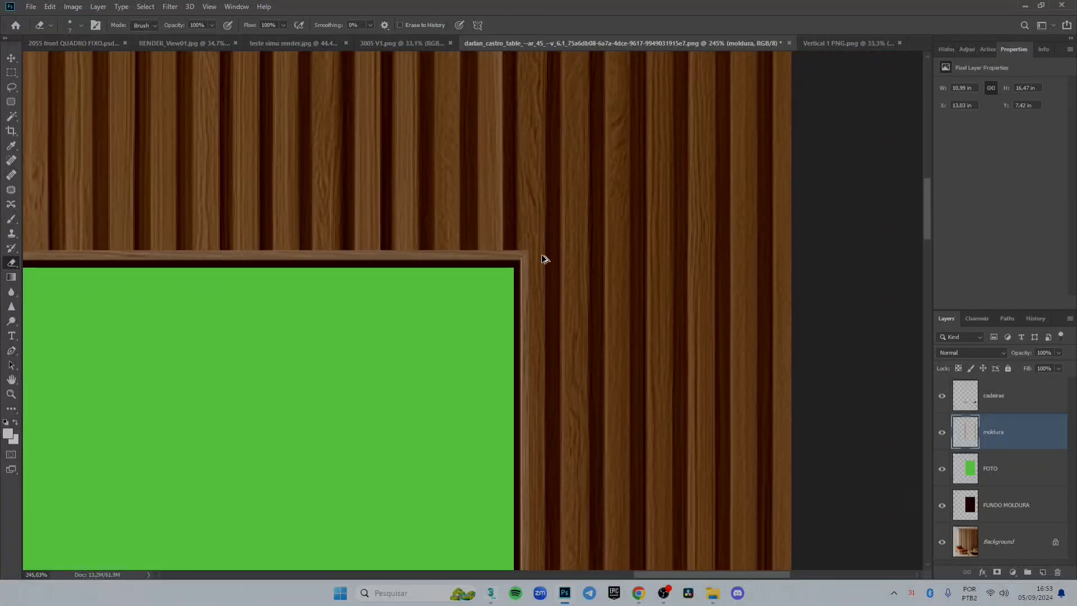
scroll(529, 241, "up", 7)
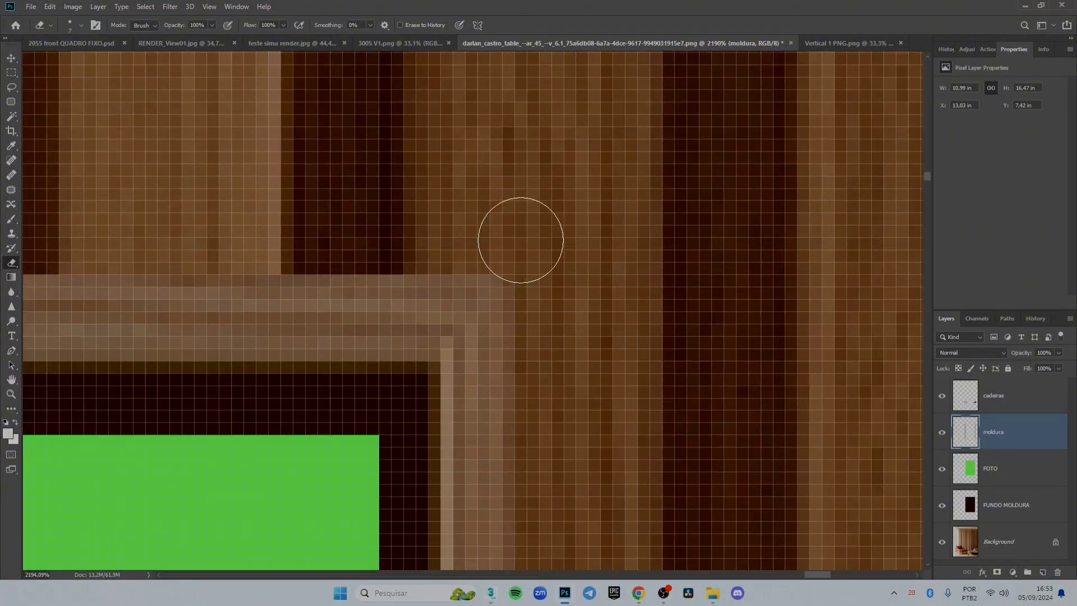
scroll(524, 243, "down", 2)
scroll(547, 251, "down", 3)
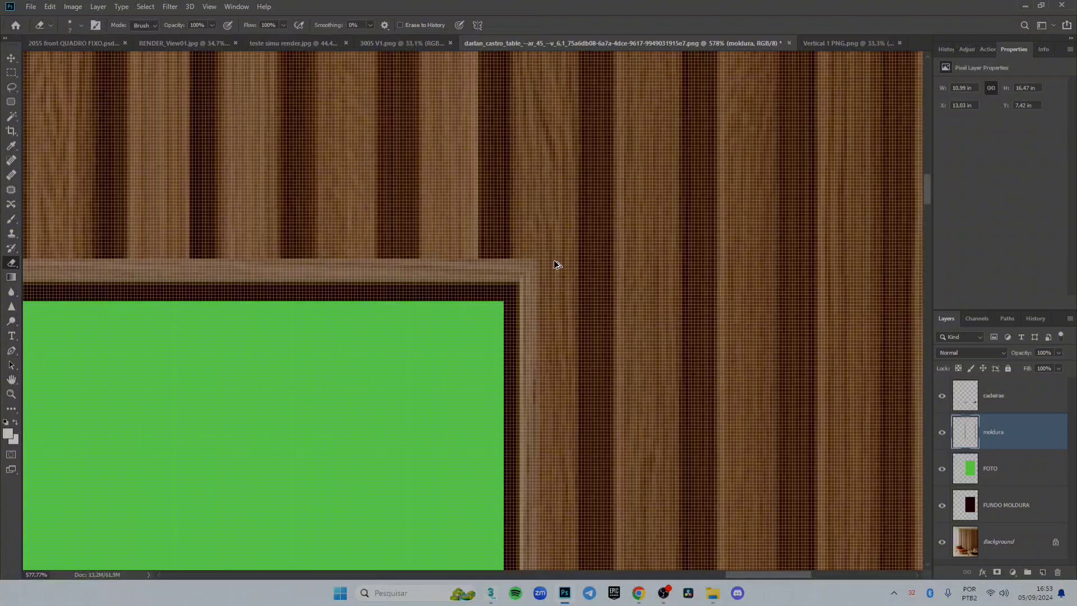
Step: Slightly round the frame's outer upper-left corner on the moldura layer with the 7 px eraser and inspect the frame's top edge
scroll(378, 298, "down", 8)
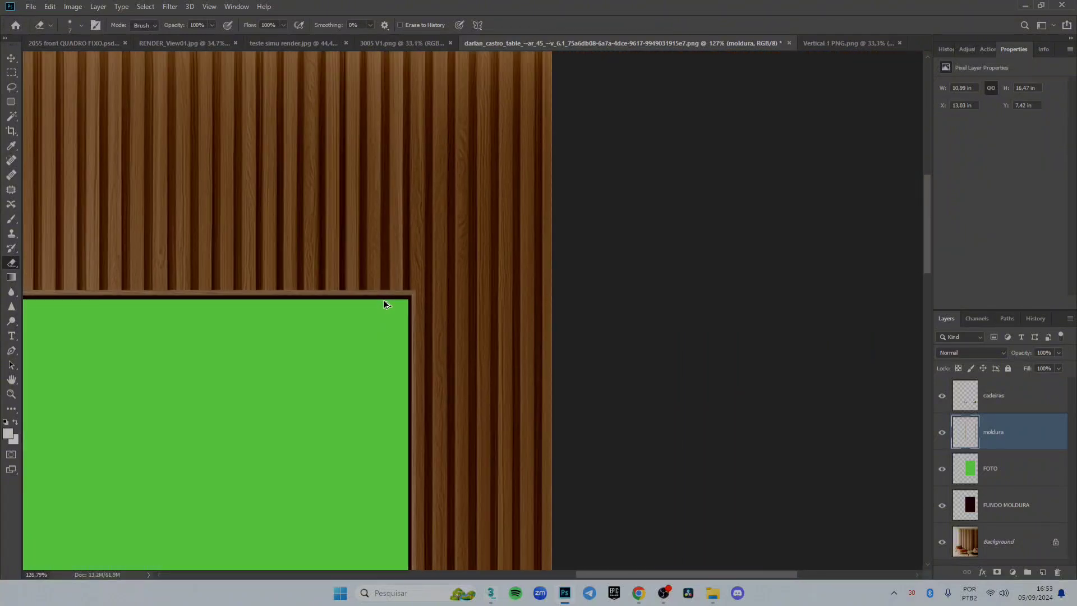
scroll(139, 268, "up", 6)
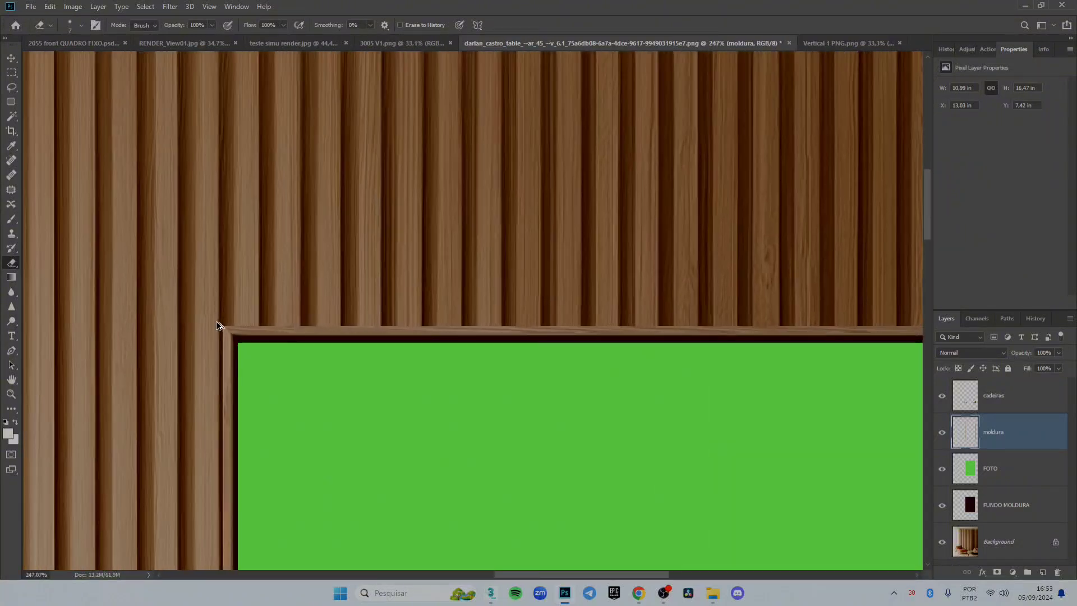
scroll(219, 336, "up", 3)
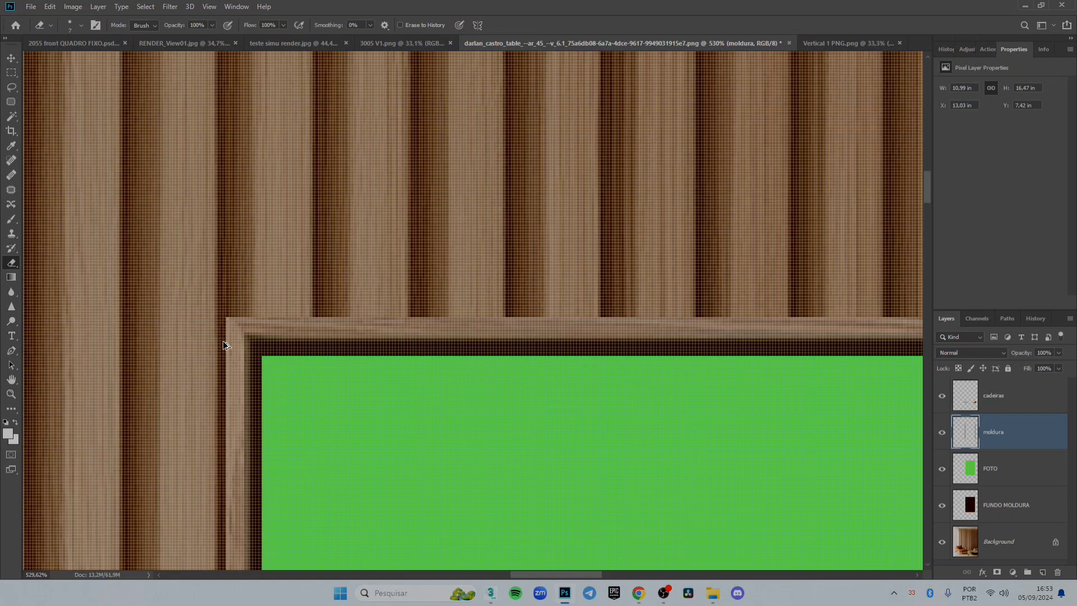
scroll(225, 336, "up", 1)
scroll(219, 326, "up", 2)
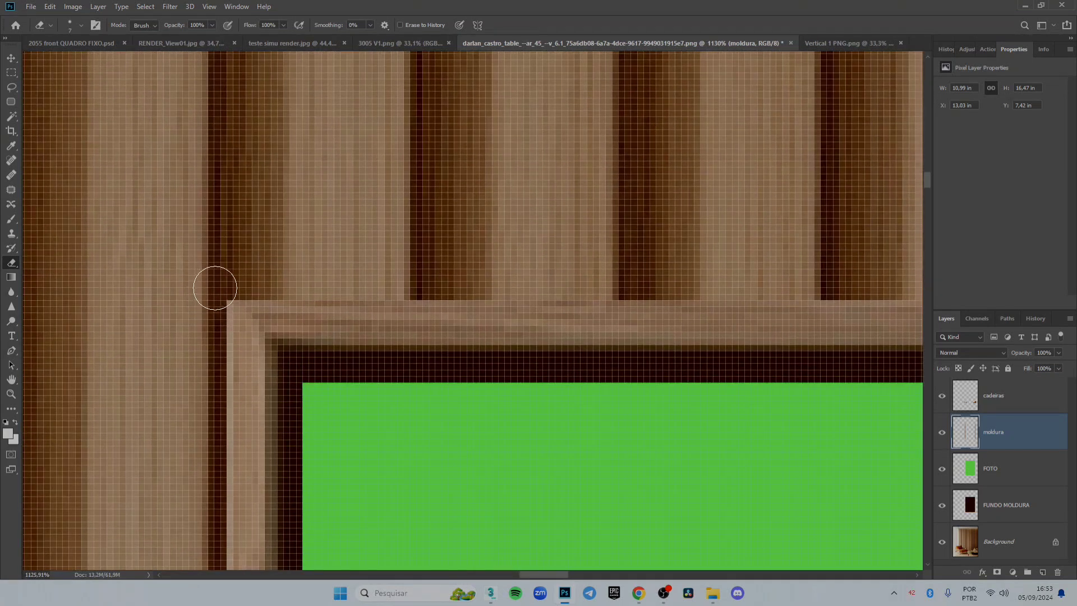
scroll(205, 298, "up", 2)
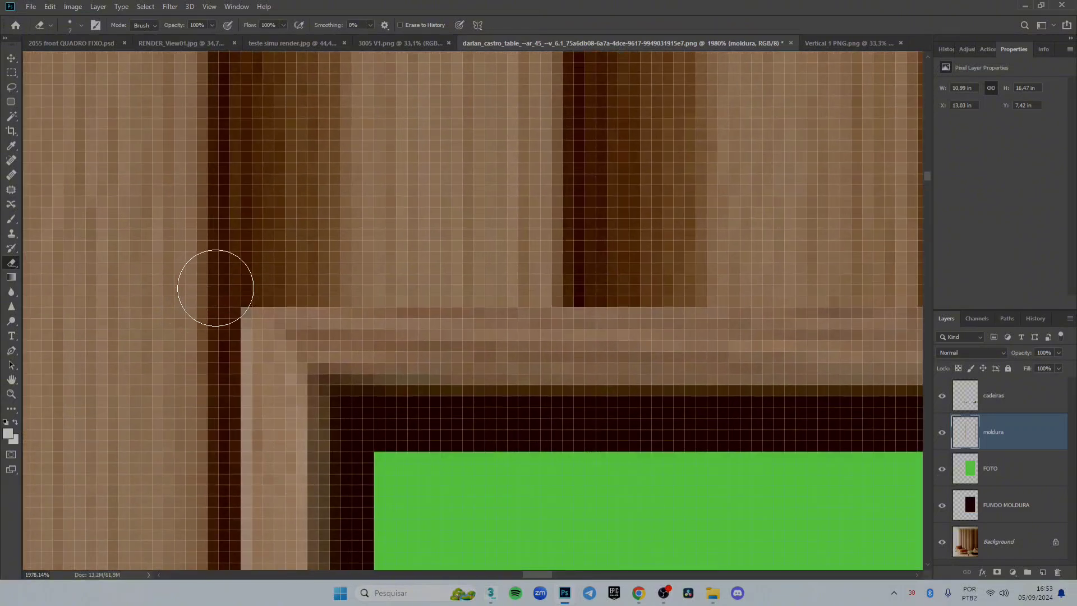
scroll(260, 258, "down", 6)
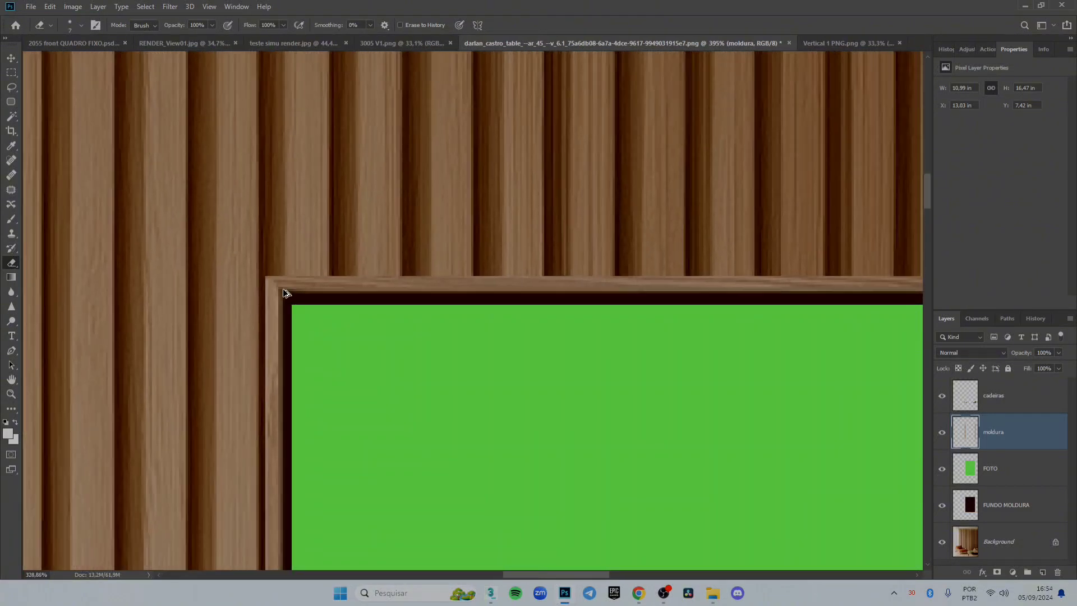
scroll(284, 292, "down", 3)
scroll(266, 286, "down", 1)
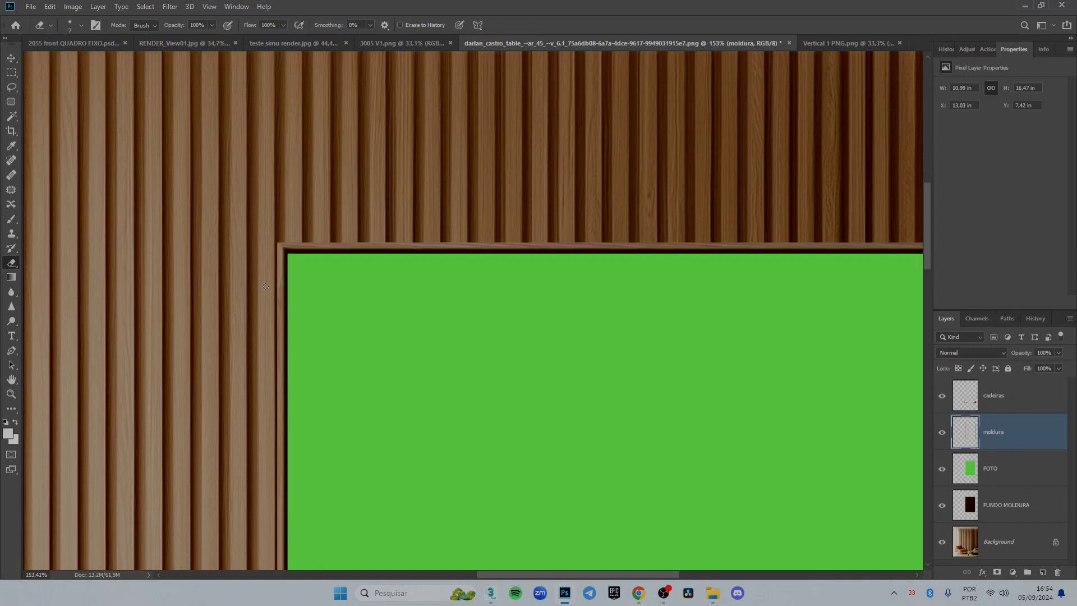
scroll(274, 294, "right", 3)
scroll(274, 294, "down", 1)
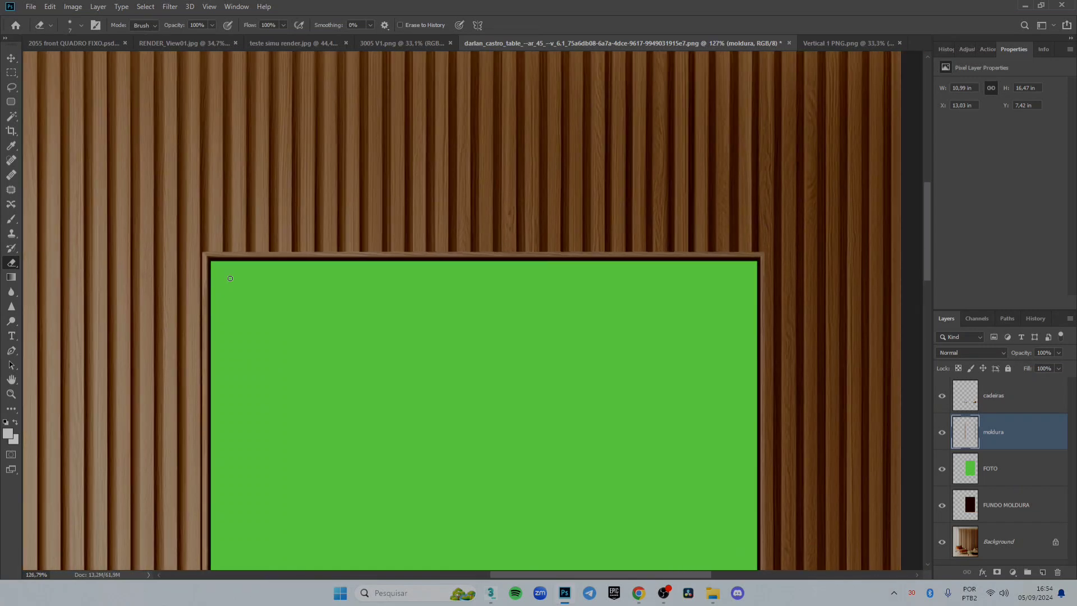
Step: Slightly erase the upper-left corner of the green FOTO layer with the 7 px eraser to soften it
scroll(218, 269, "up", 4)
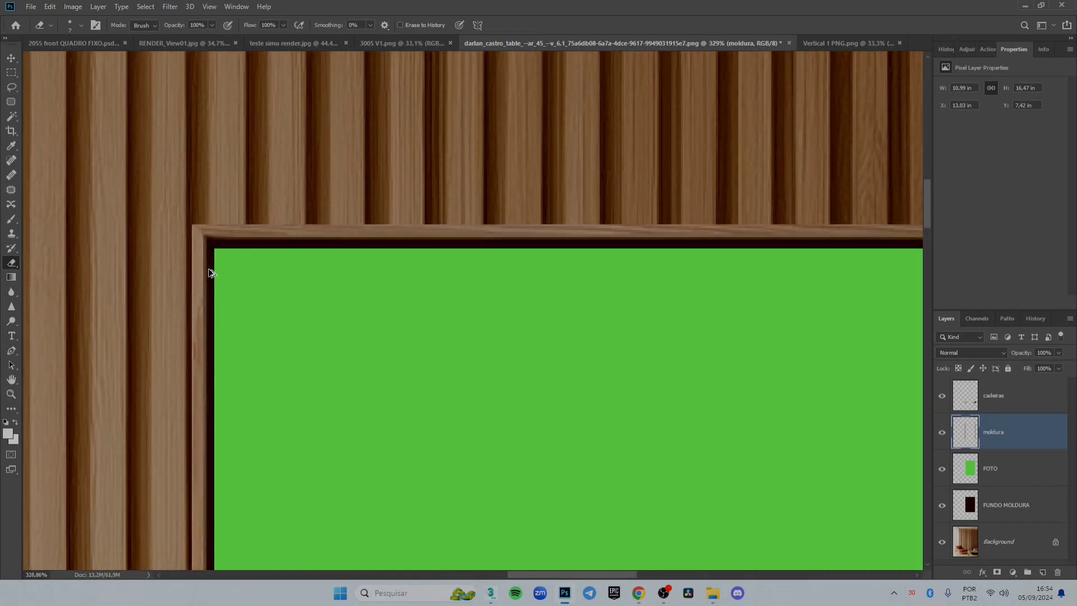
left_click(1024, 465)
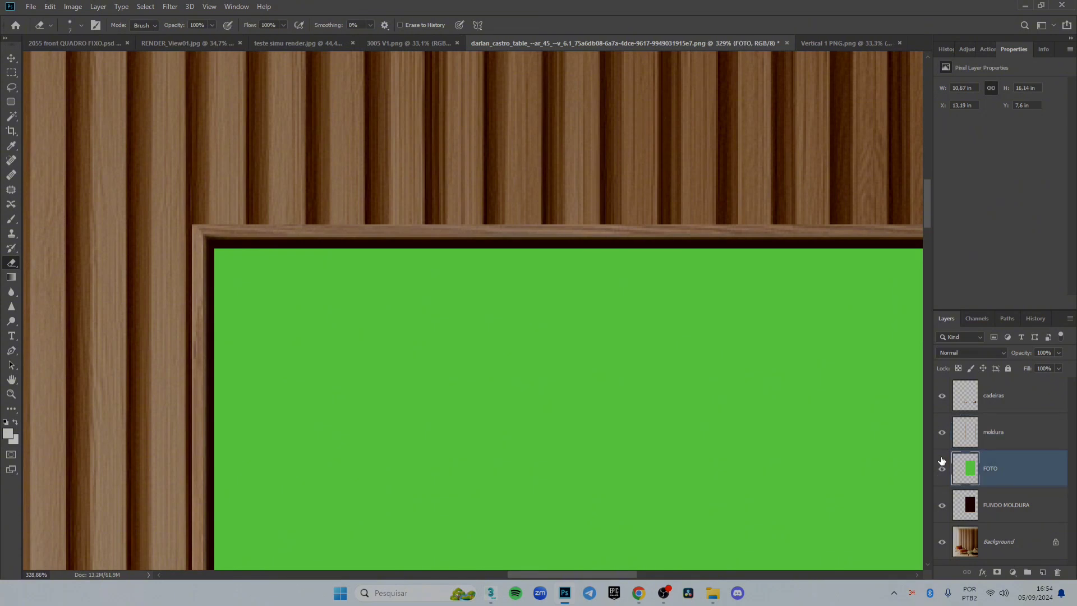
scroll(200, 256, "up", 4)
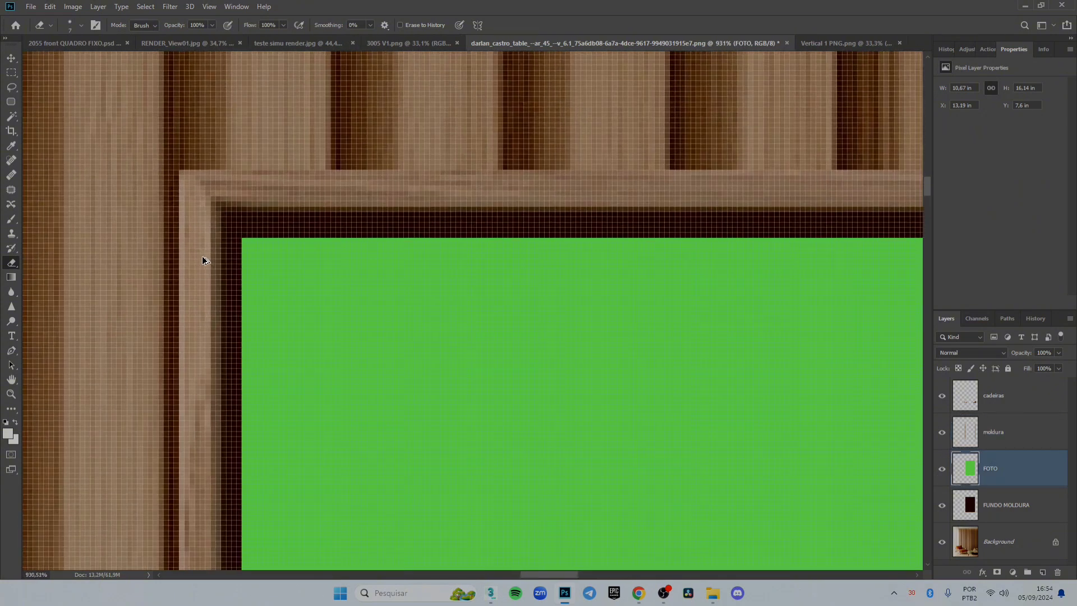
scroll(202, 256, "up", 3)
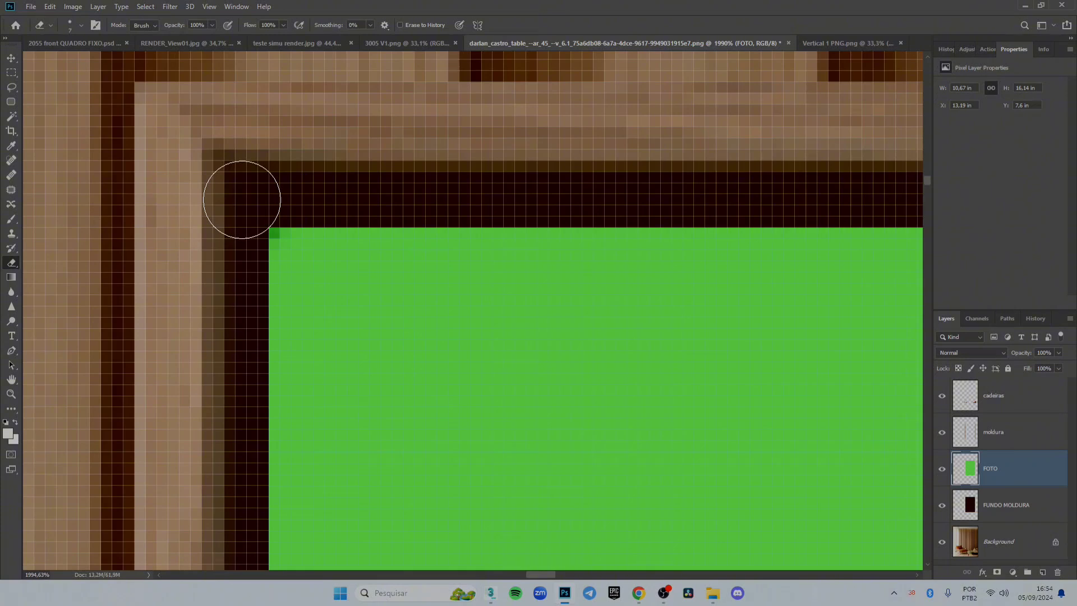
scroll(242, 200, "down", 10)
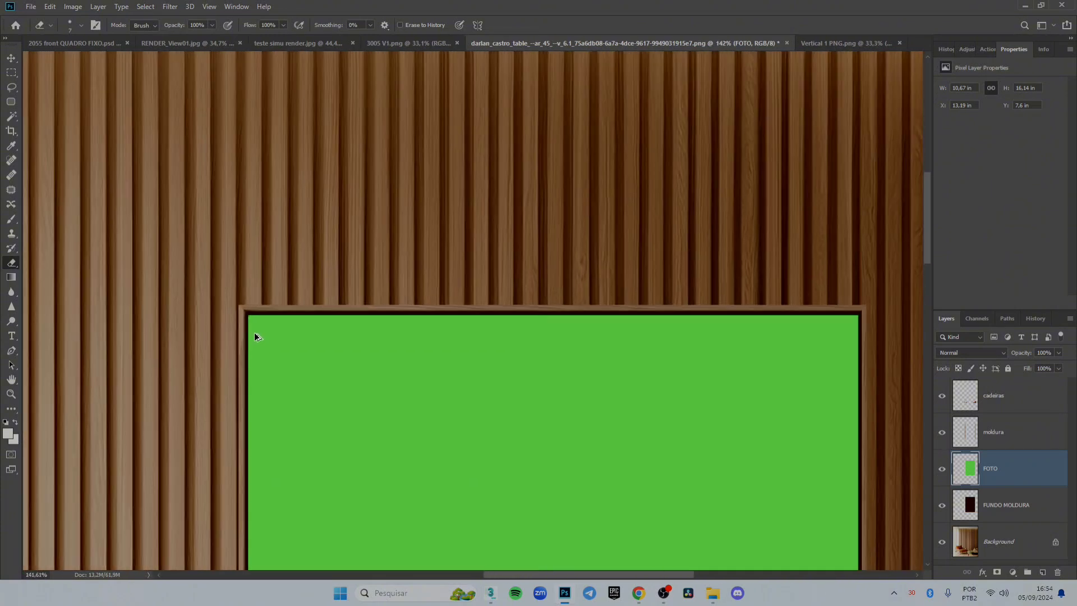
scroll(267, 346, "down", 4)
scroll(267, 345, "right", 2)
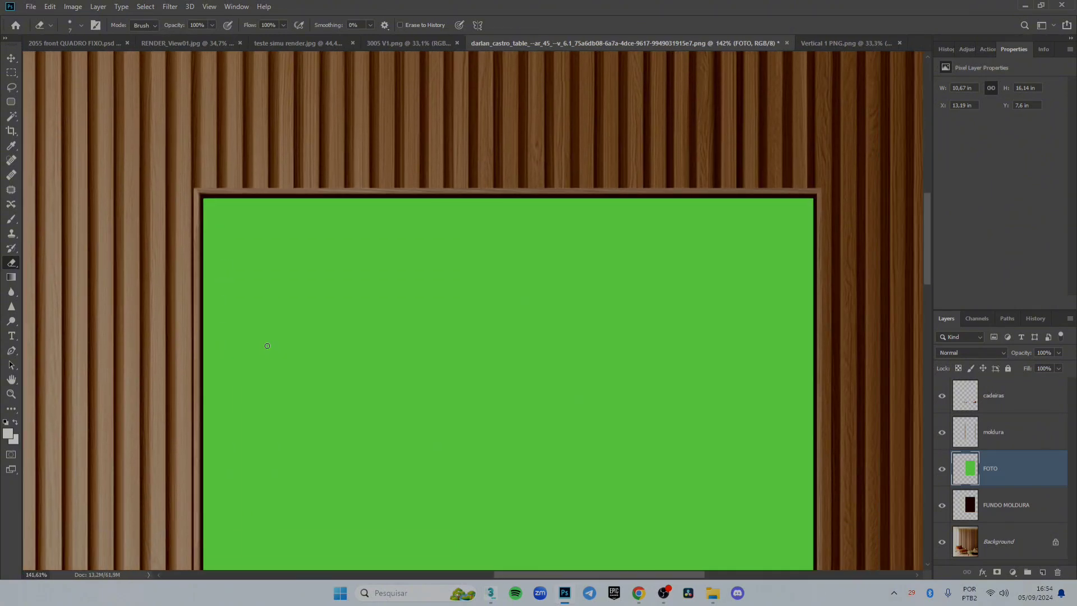
Step: Slightly erase the upper-right corner of the green FOTO layer with the 7 px eraser to soften it
scroll(268, 346, "right", 4)
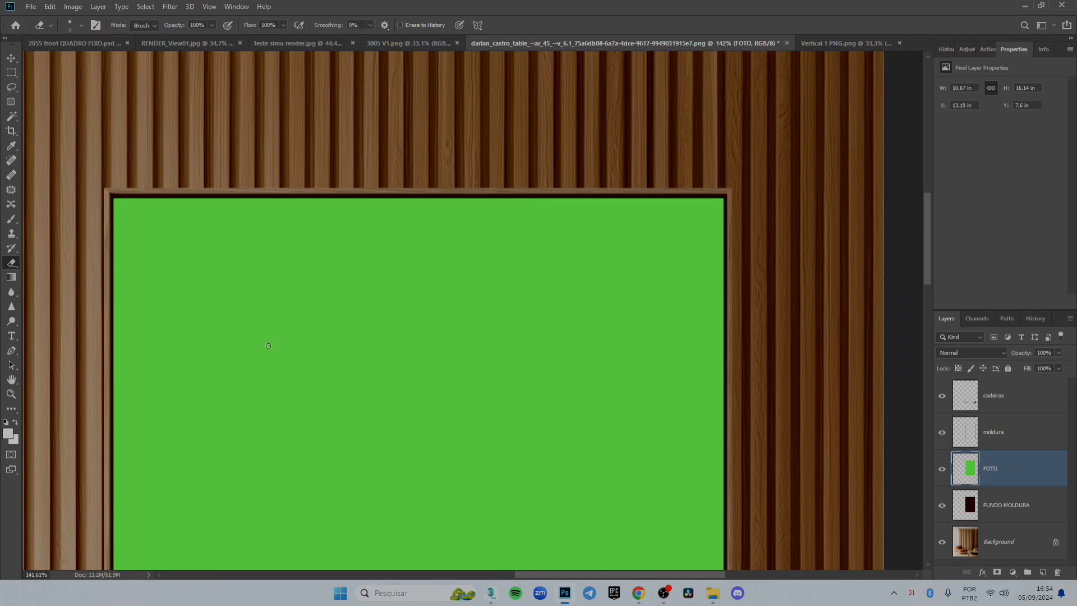
scroll(721, 235, "left", 2)
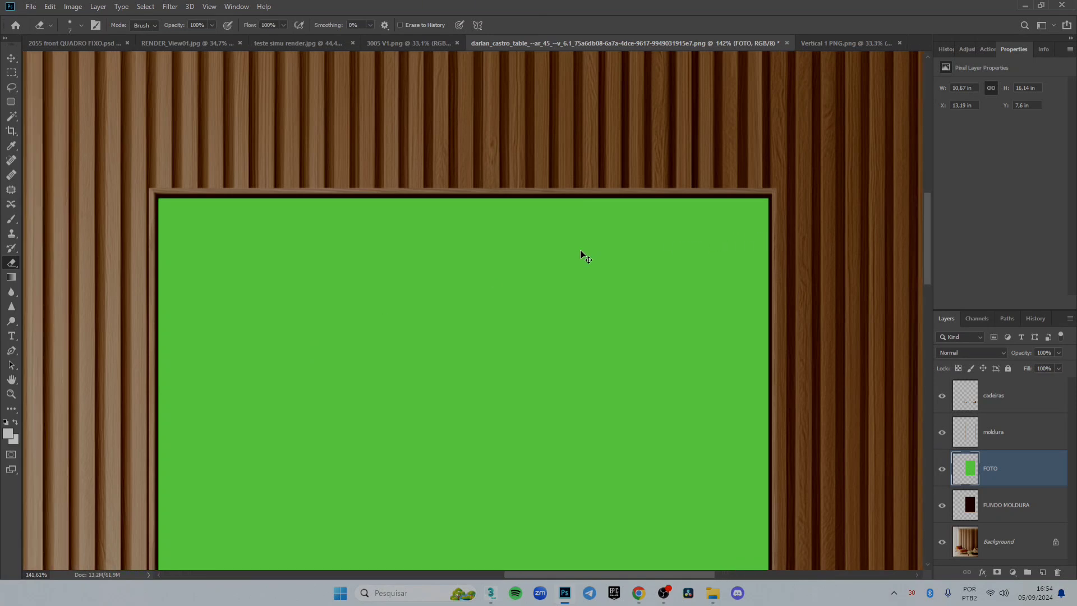
scroll(582, 252, "up", 1)
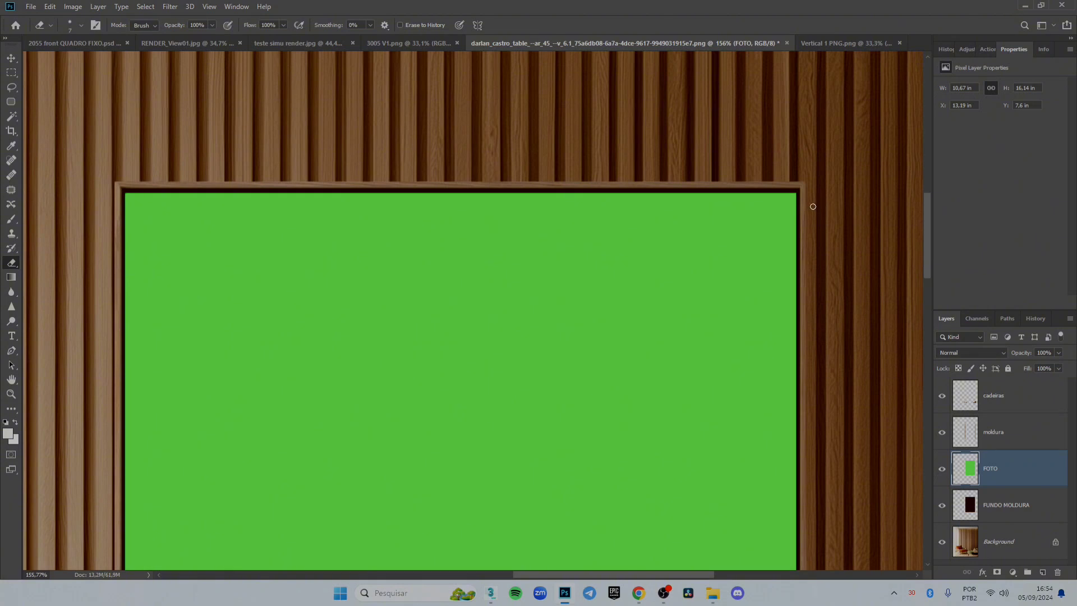
scroll(813, 207, "up", 10)
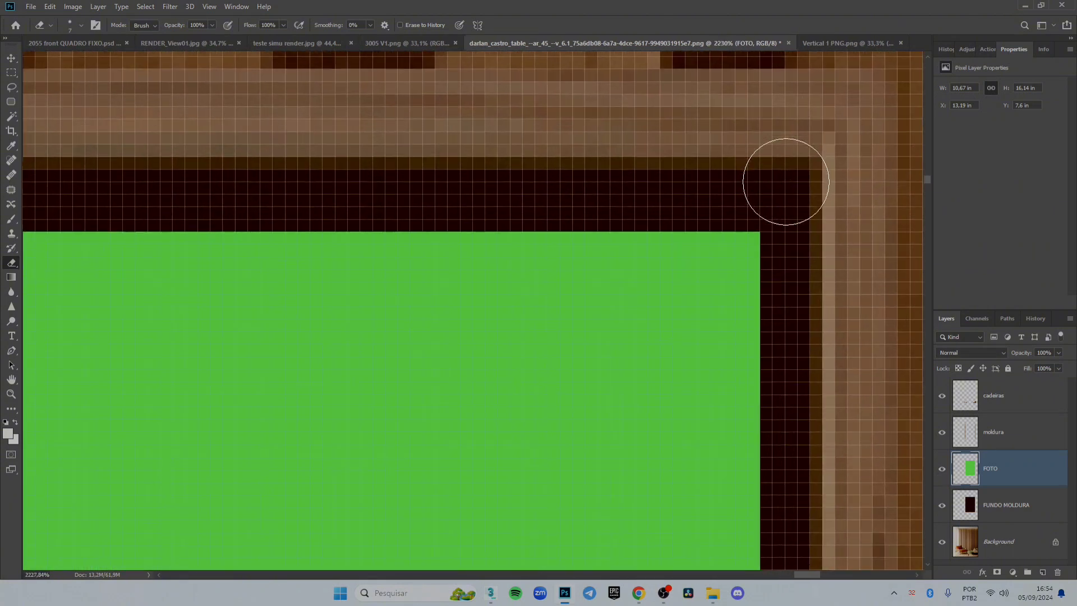
left_click(785, 201)
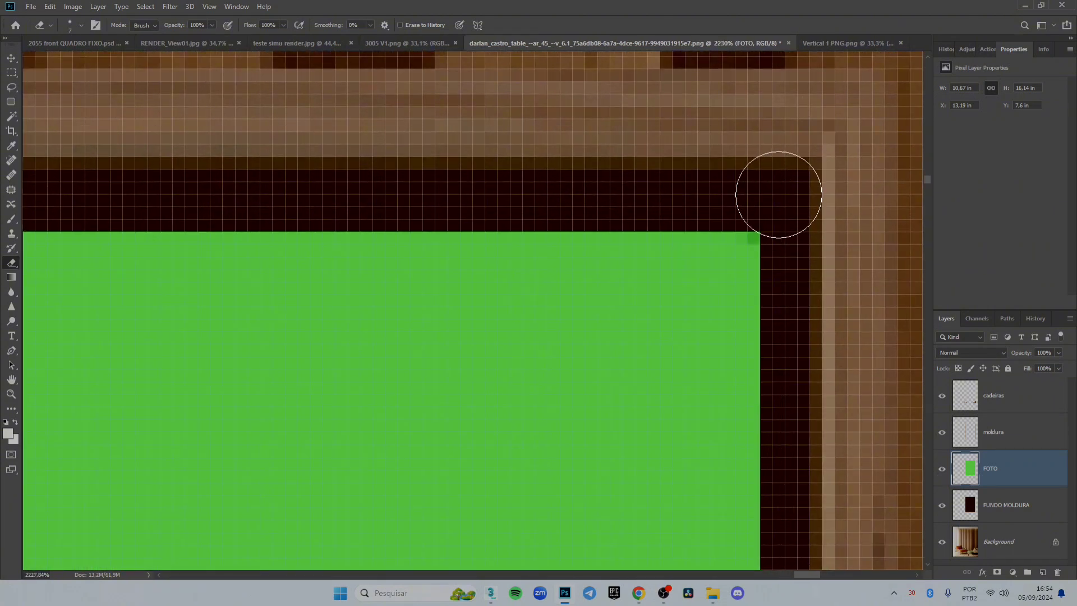
left_click(782, 197)
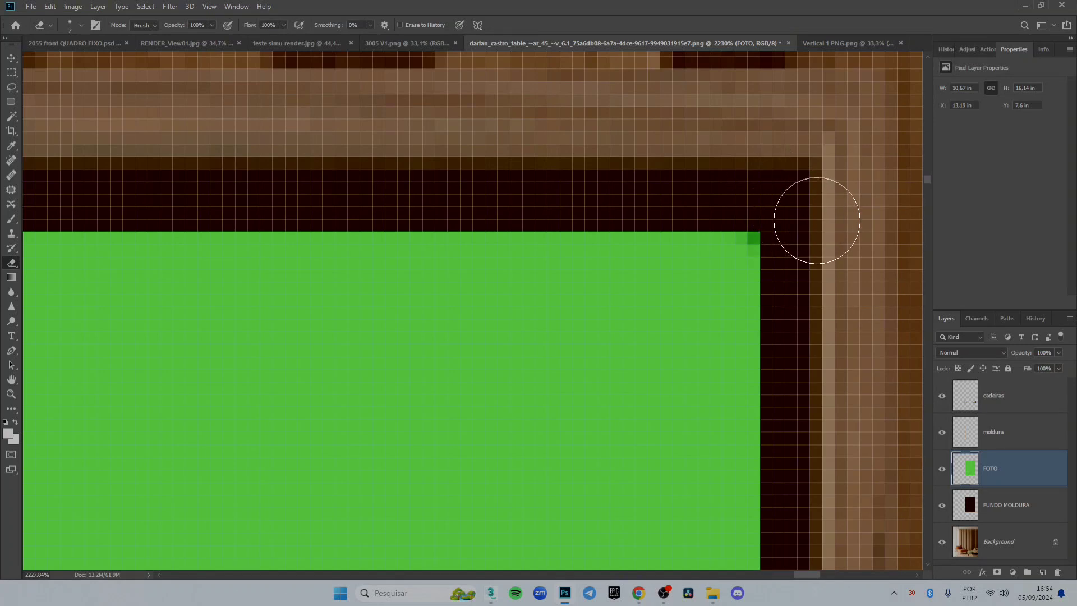
Step: Place the photo _DSC1390-NEF_DxO_DeepPRIME copy from the BAIXA GRAMADO folder above FOTO and scale it to about 42.89%
scroll(800, 223, "down", 10)
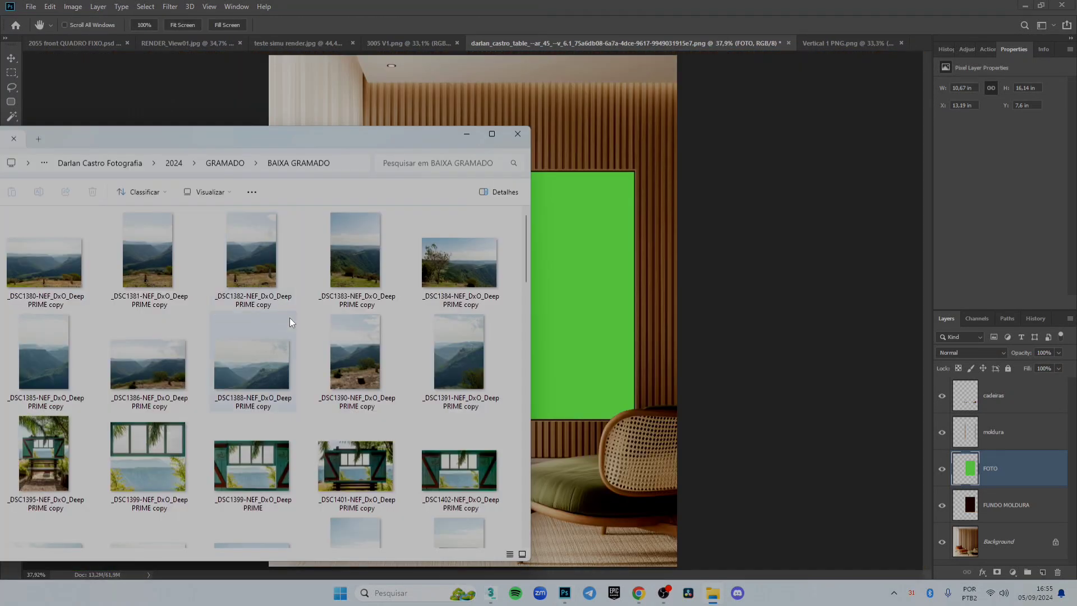
left_click_drag(356, 349, 600, 306)
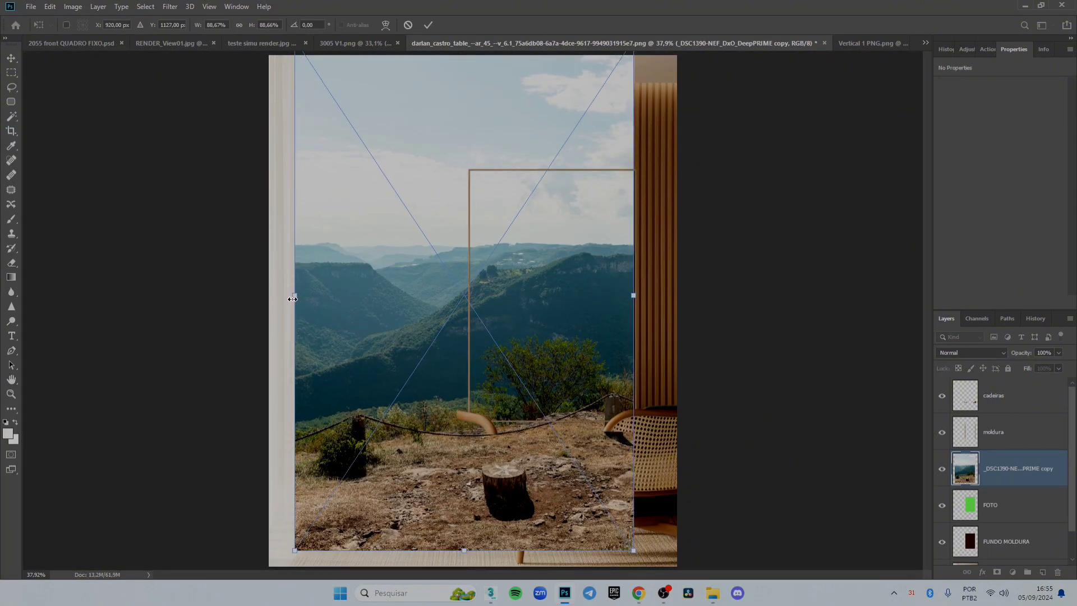
left_click_drag(292, 299, 468, 310)
Step: Fine-tune the placed photo's bottom and left edges against the frame, scaling it to about 42.78% and nudging it 1 px left
scroll(584, 351, "up", 3)
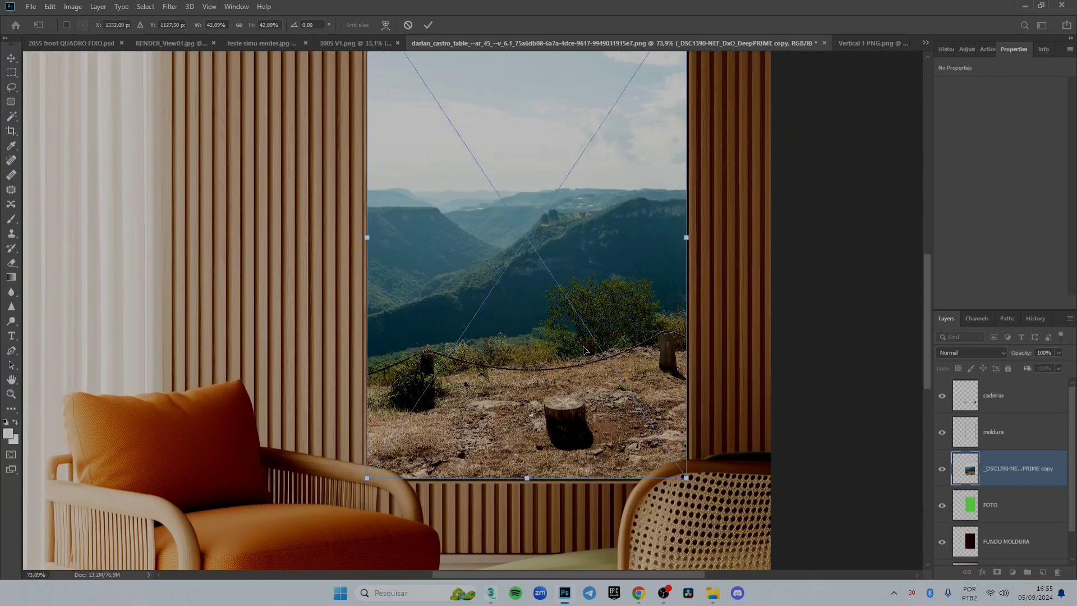
scroll(583, 351, "up", 3)
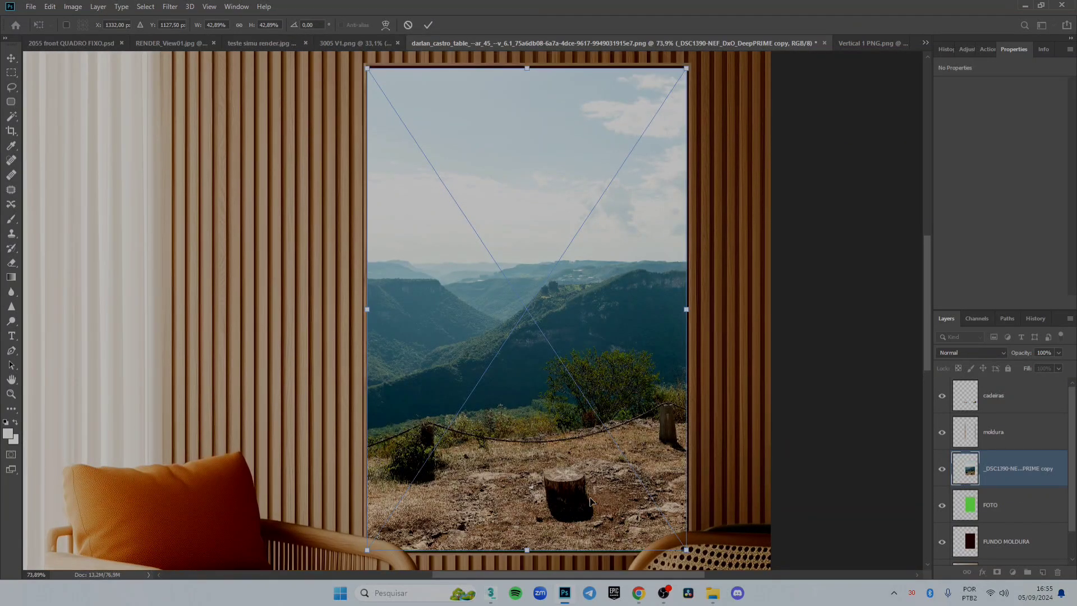
left_click_drag(528, 551, 533, 554)
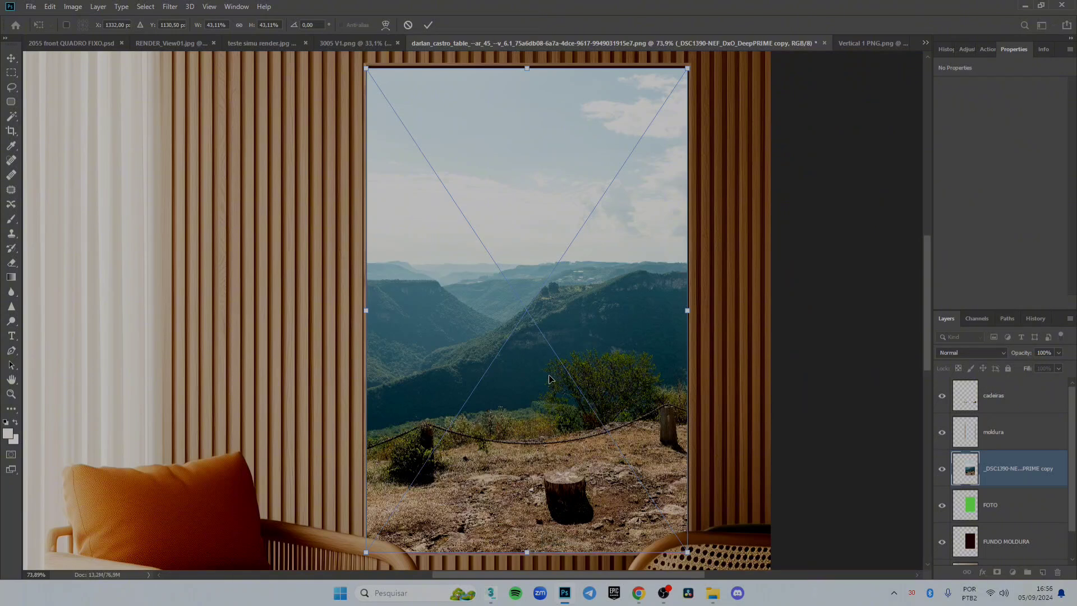
left_click_drag(366, 312, 367, 310)
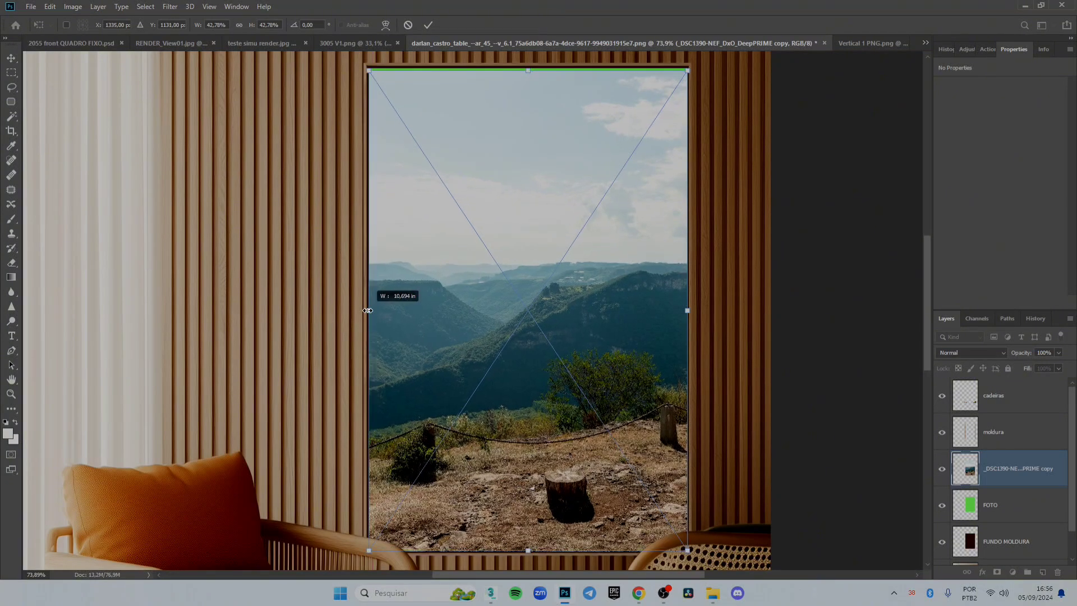
scroll(492, 331, "up", 4)
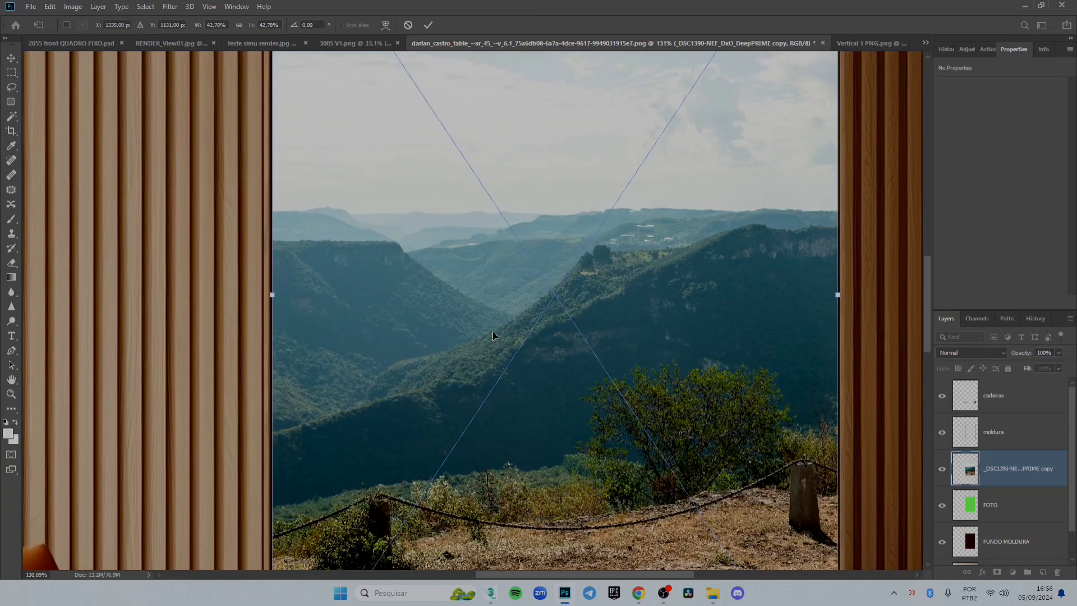
key("Left")
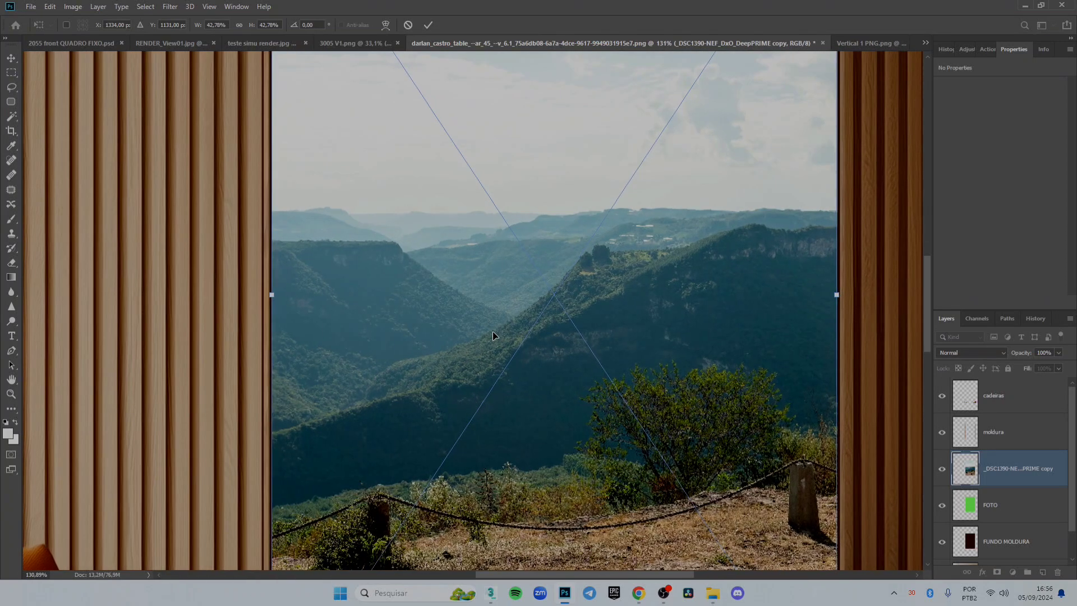
Step: Extend the photo's top edge to cover the green strip, scaling to about 43.17%, nudge it 1 px right and apply the transform
scroll(484, 345, "down", 4)
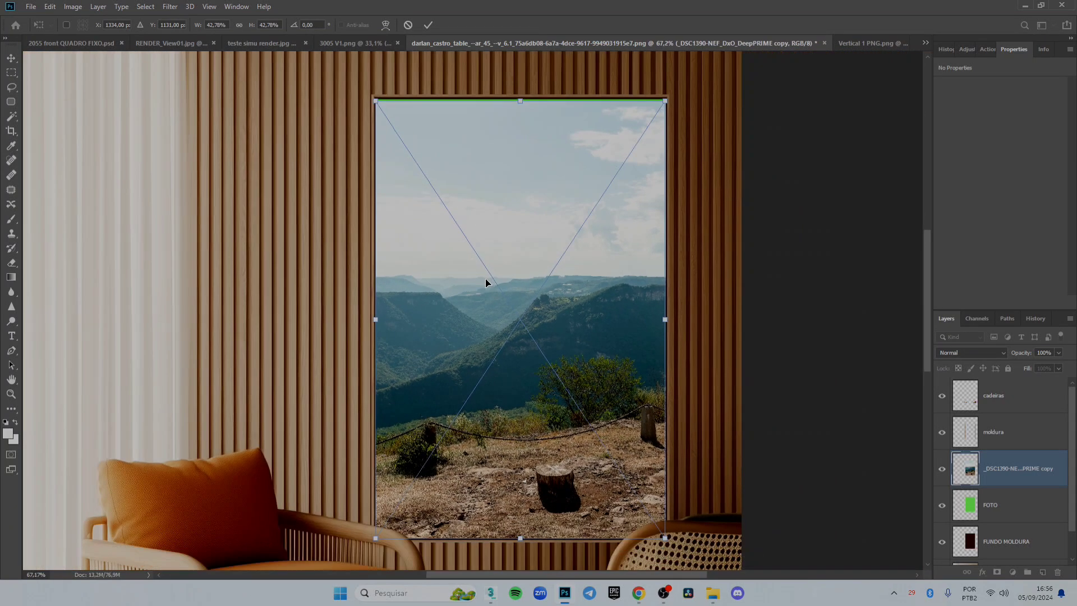
left_click_drag(527, 101, 529, 94)
key("Down")
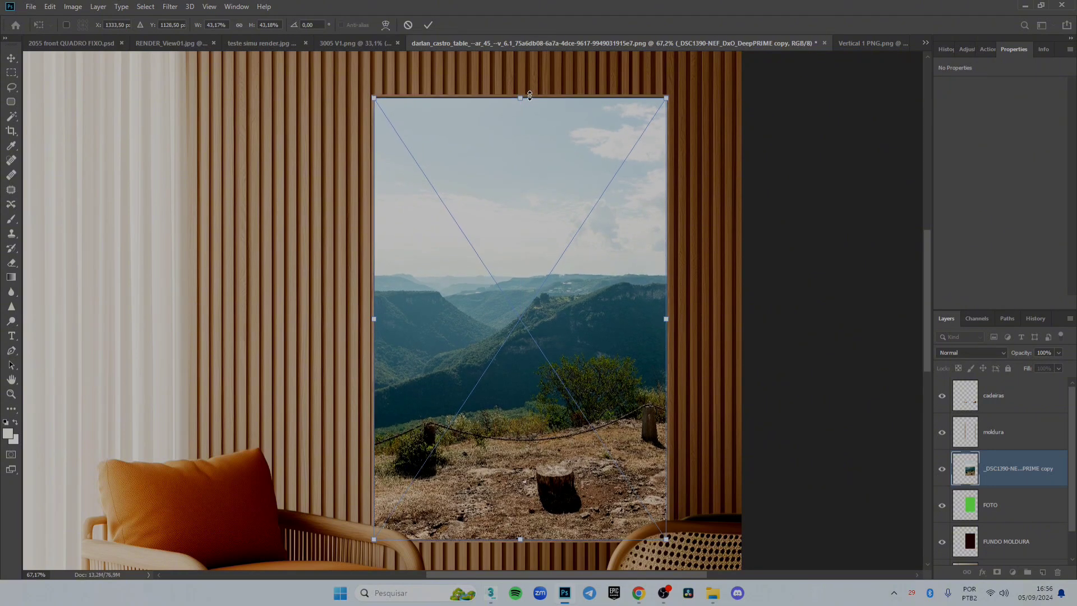
key("Right")
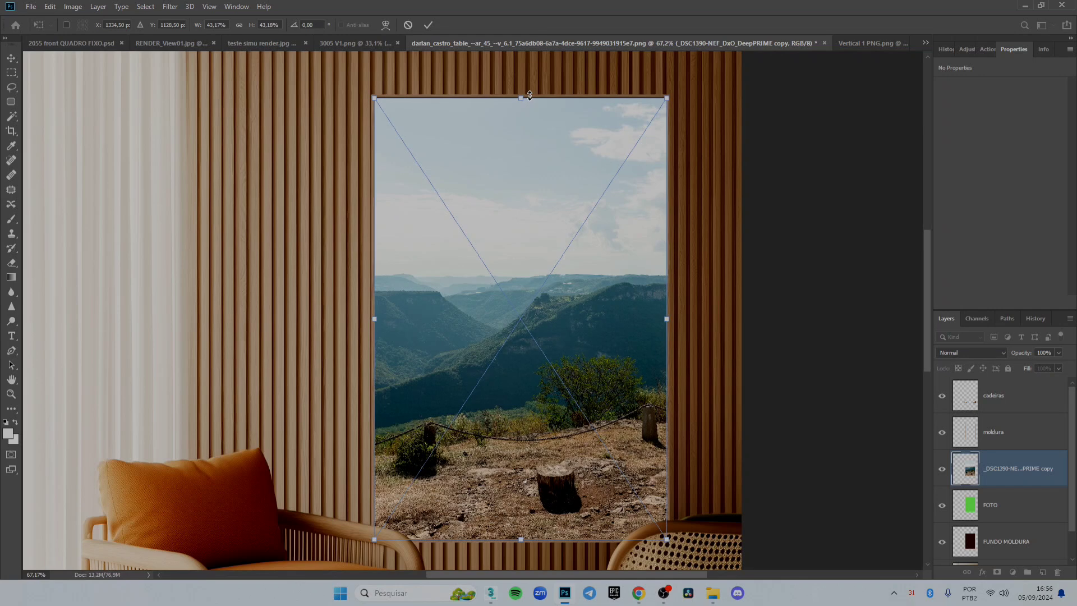
key("Return")
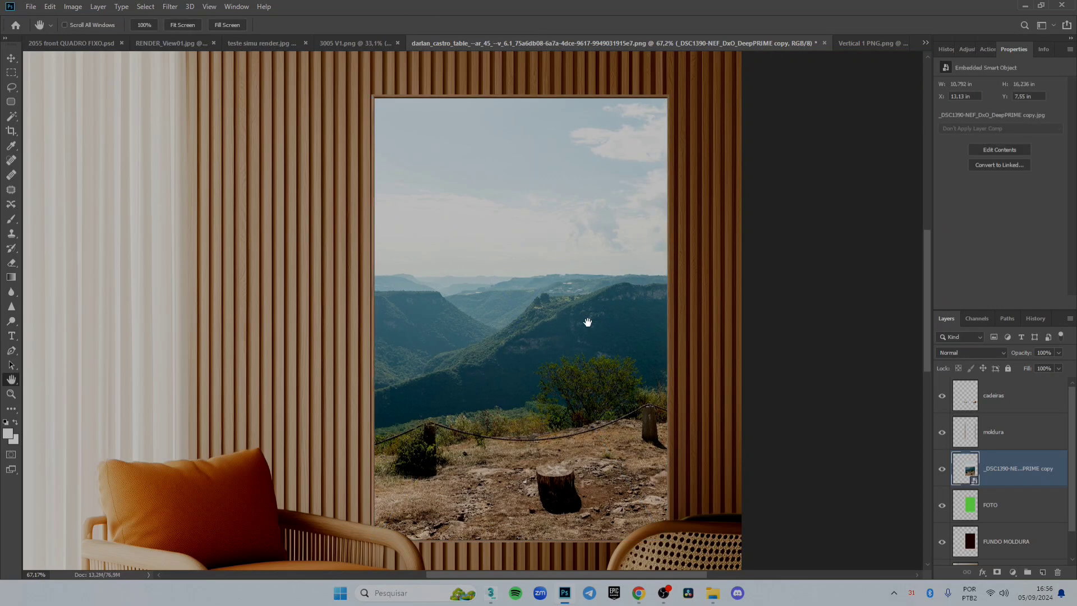
Step: Rasterize the placed landscape photo layer and bring up its layer commands
right_click(1003, 485)
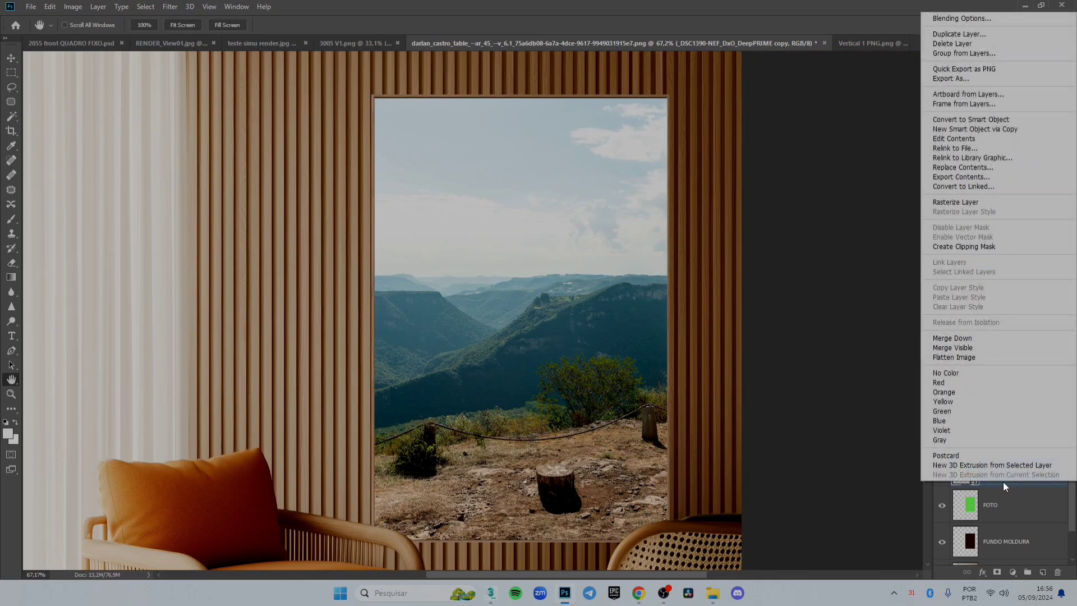
left_click(1007, 203)
right_click(1032, 474)
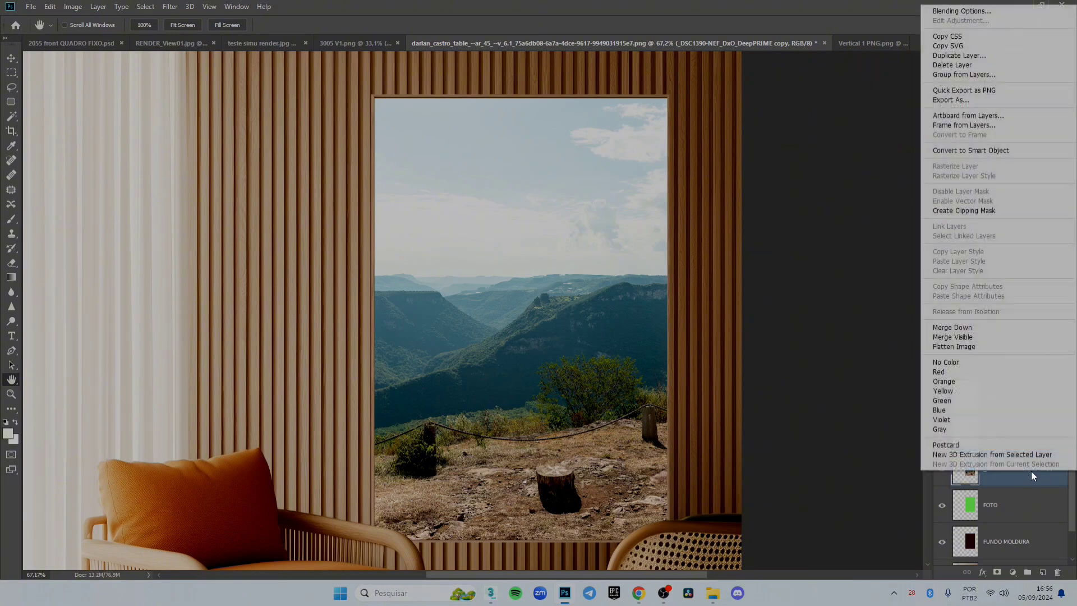
Step: Clip the _DSC1390-NEF_DxO_DeepPRIME copy landscape layer to the FOTO layer with a clipping mask
left_click(1007, 211)
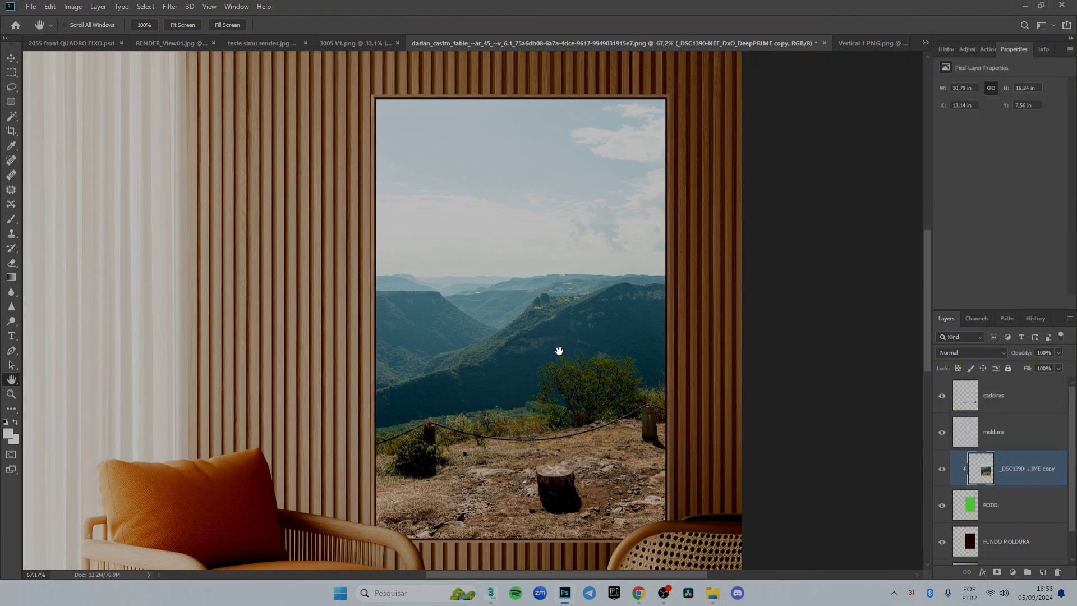
left_click_drag(539, 353, 577, 341)
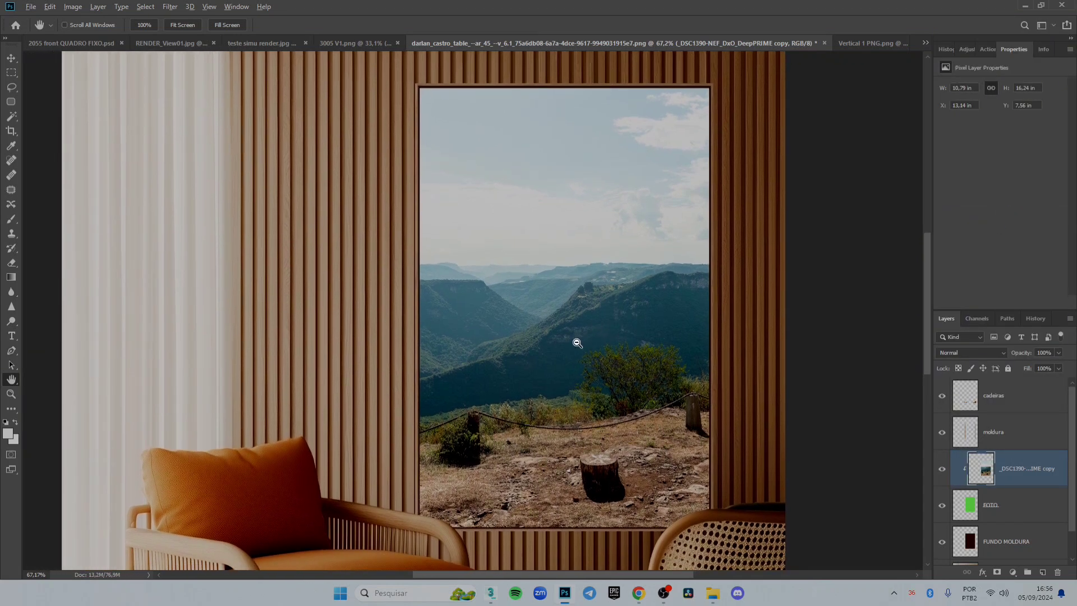
scroll(578, 343, "down", 3)
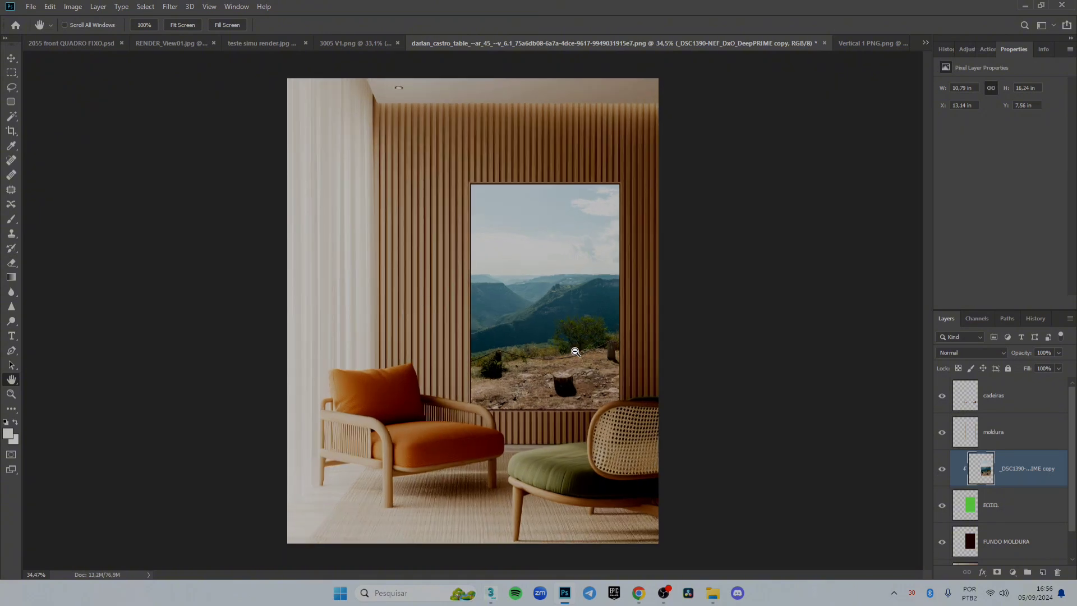
scroll(553, 390, "up", 3)
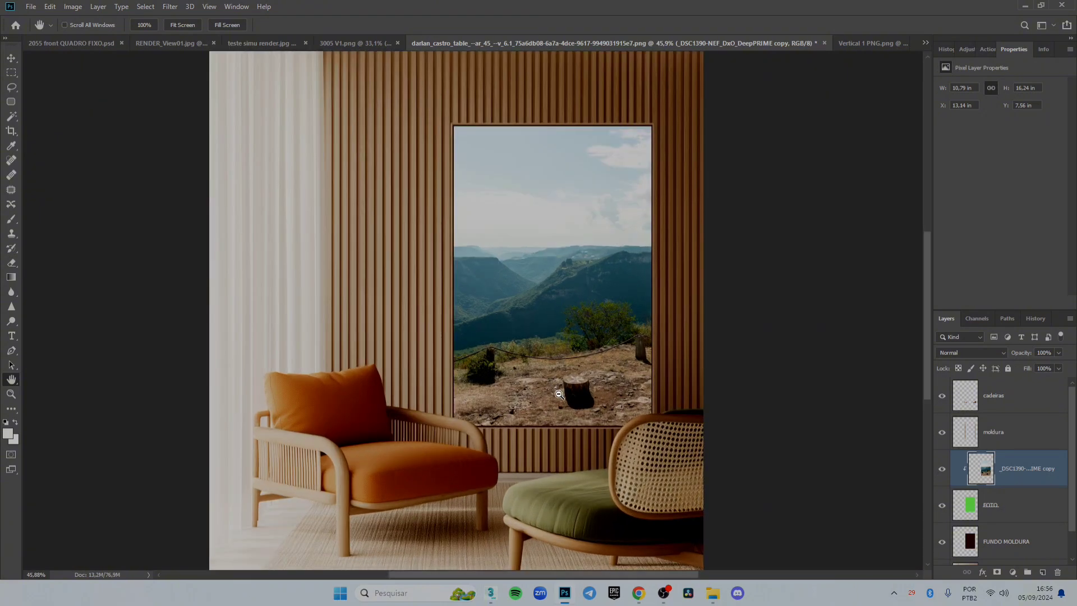
scroll(567, 417, "down", 3)
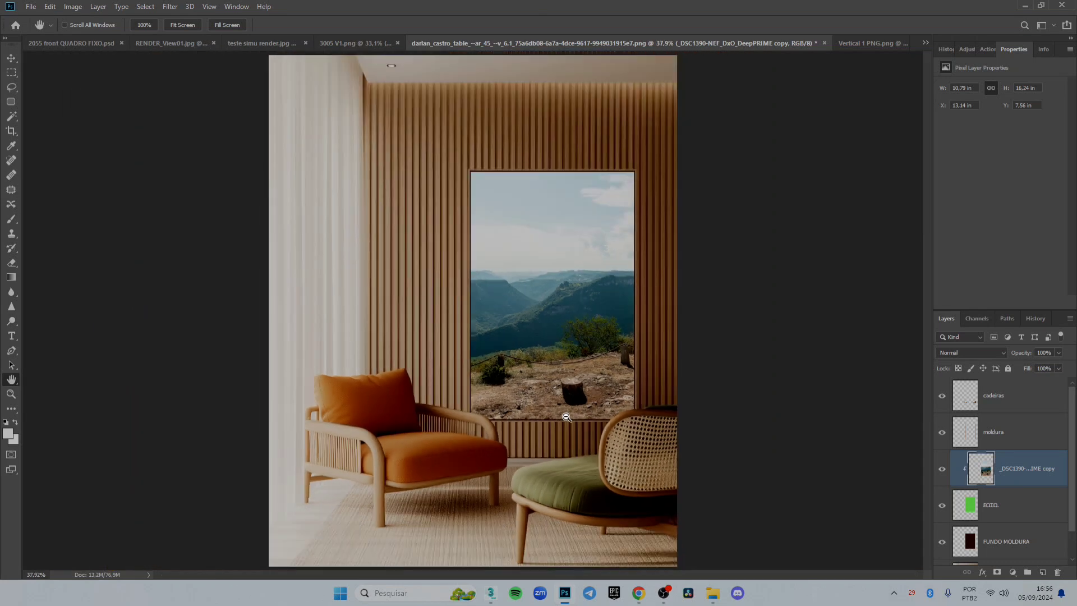
scroll(567, 417, "down", 1)
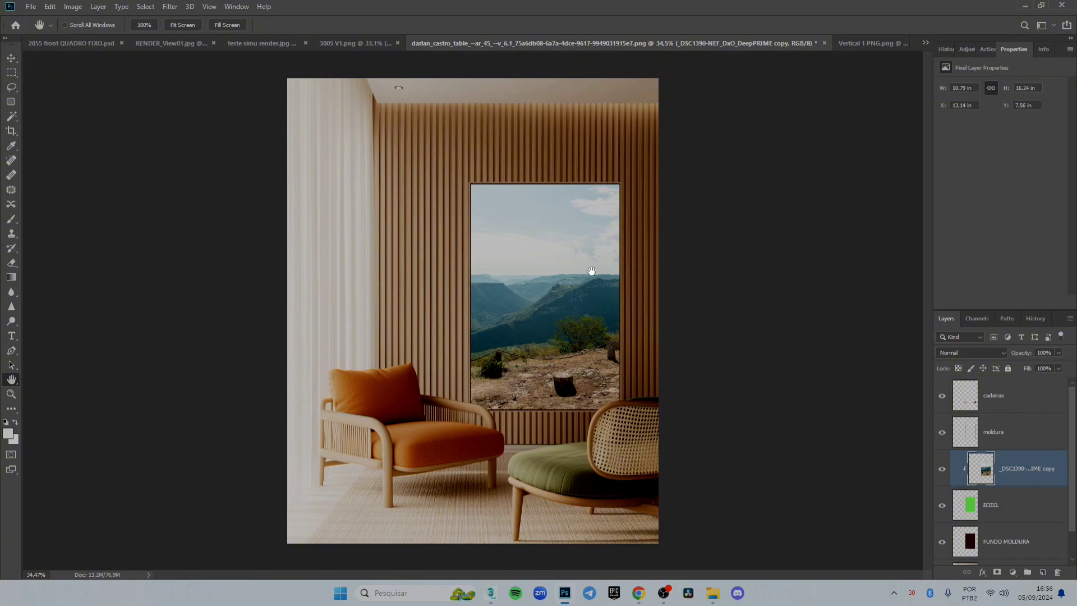
Step: Examine how the clipped landscape photo fits inside the frame on the slatted wood wall
scroll(592, 271, "up", 5)
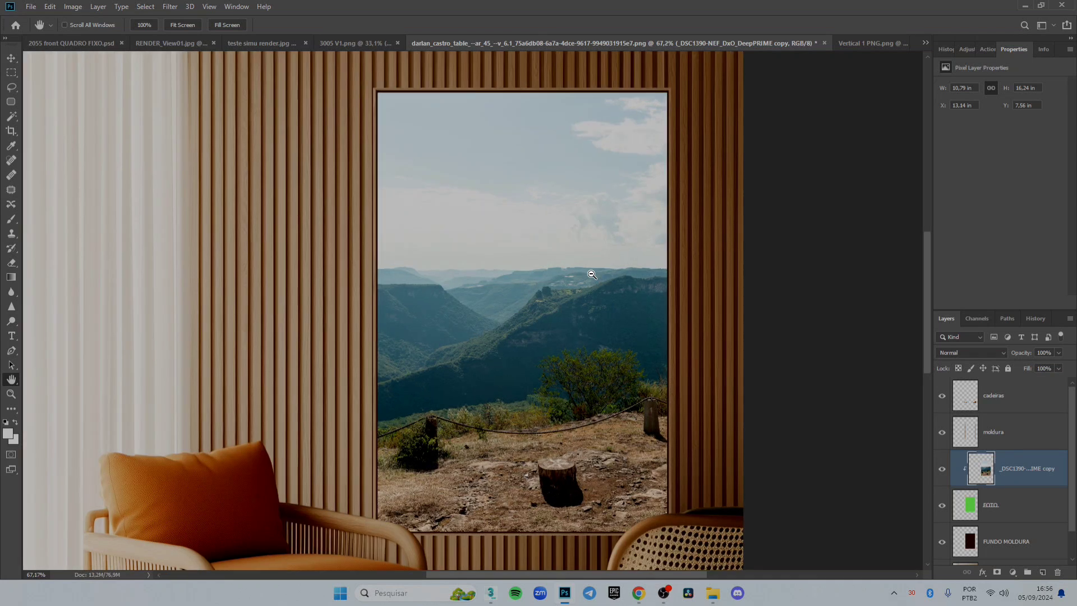
left_click_drag(524, 297, 560, 290)
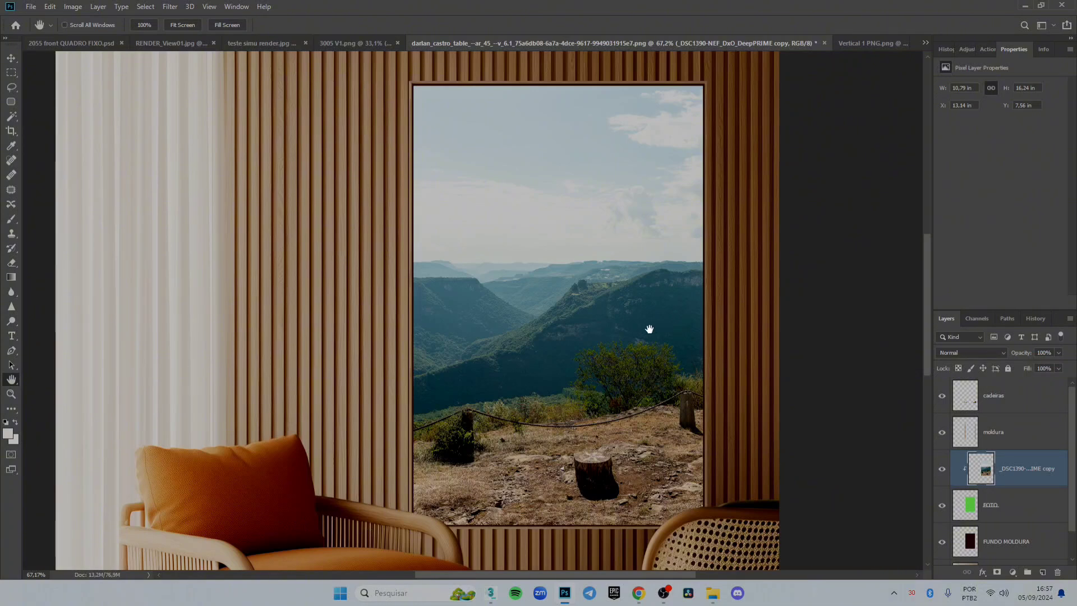
left_click_drag(650, 329, 702, 334)
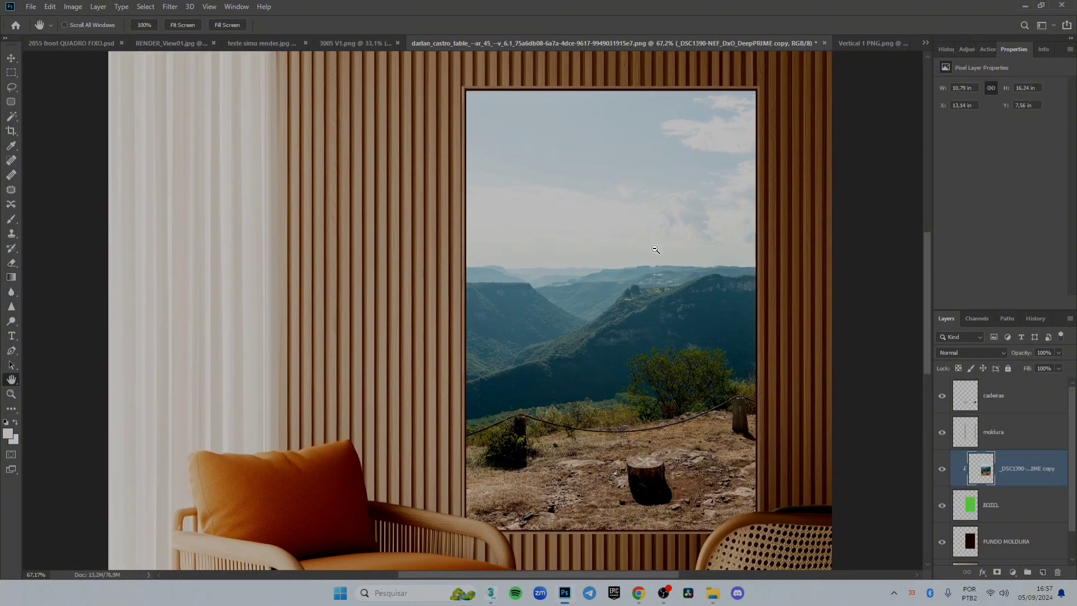
scroll(657, 253, "up", 7)
scroll(642, 278, "down", 8)
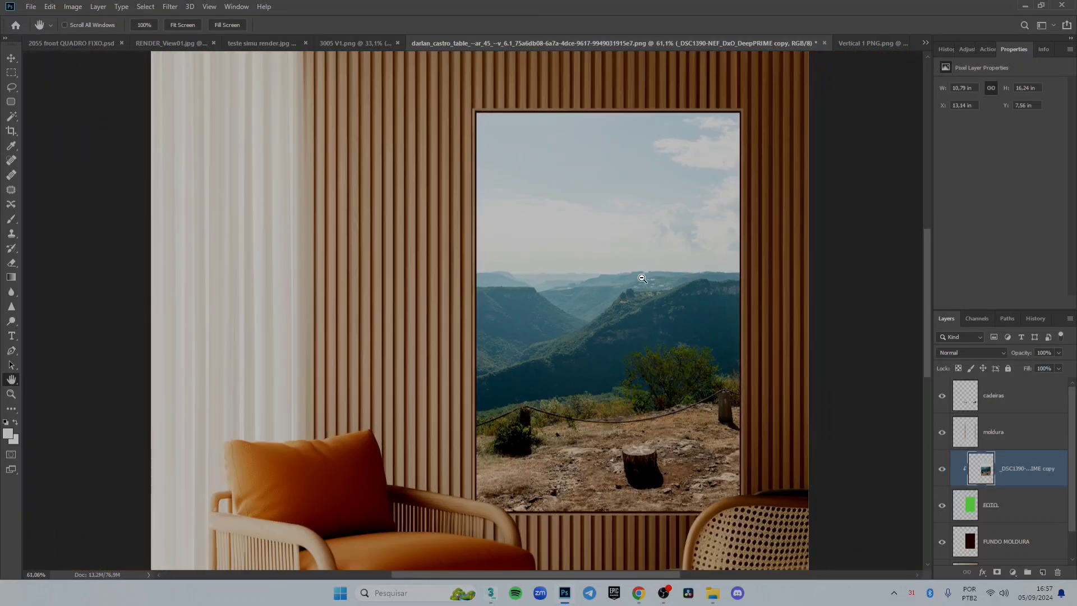
scroll(616, 308, "up", 3)
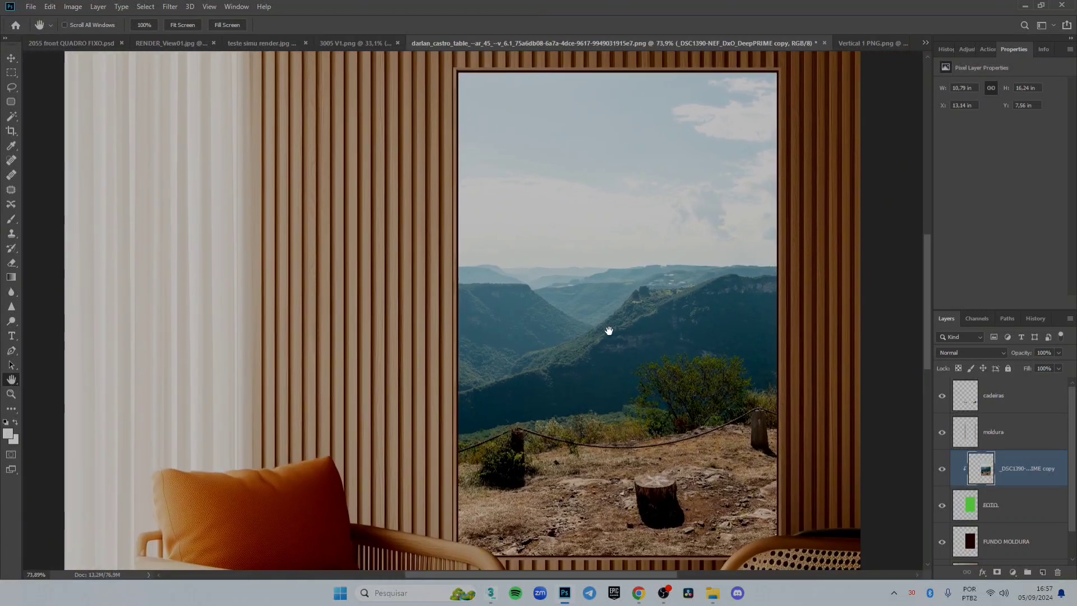
left_click_drag(680, 212, 559, 225)
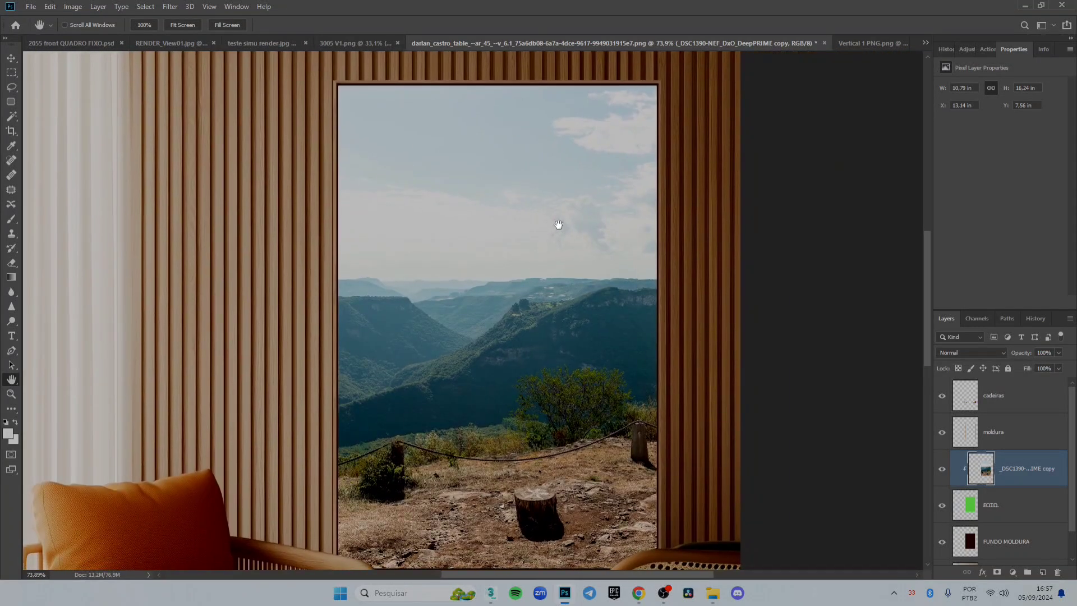
mouse_move(563, 286)
left_mouse_down()
mouse_move(536, 273)
mouse_move(555, 276)
left_mouse_up()
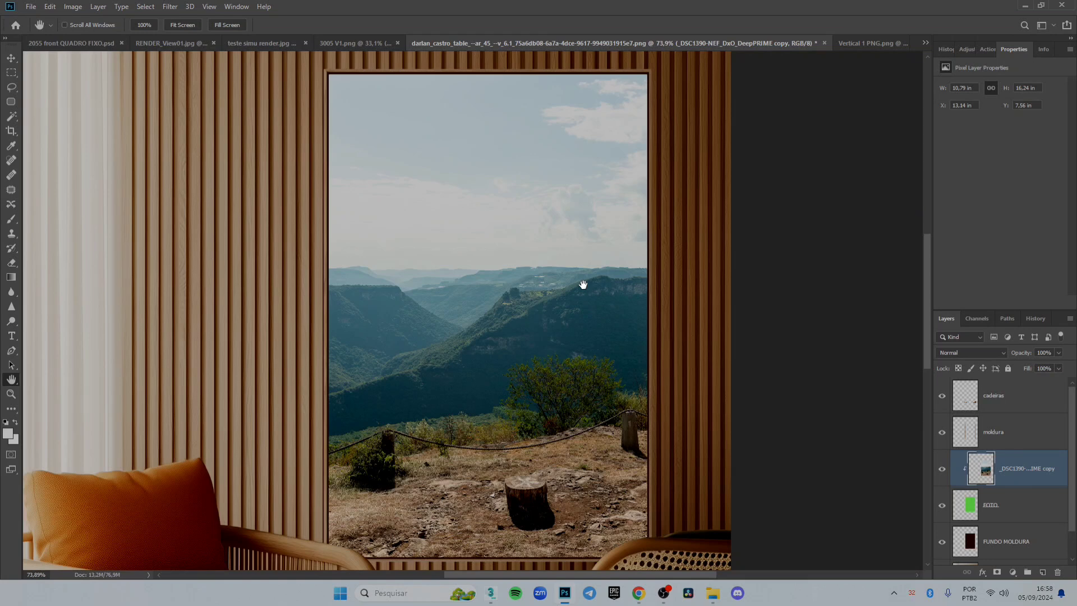
Step: Examine the framed landscape in the 2055 front QUADRO FIXO.psd mockup up close and as a whole
left_click(79, 44)
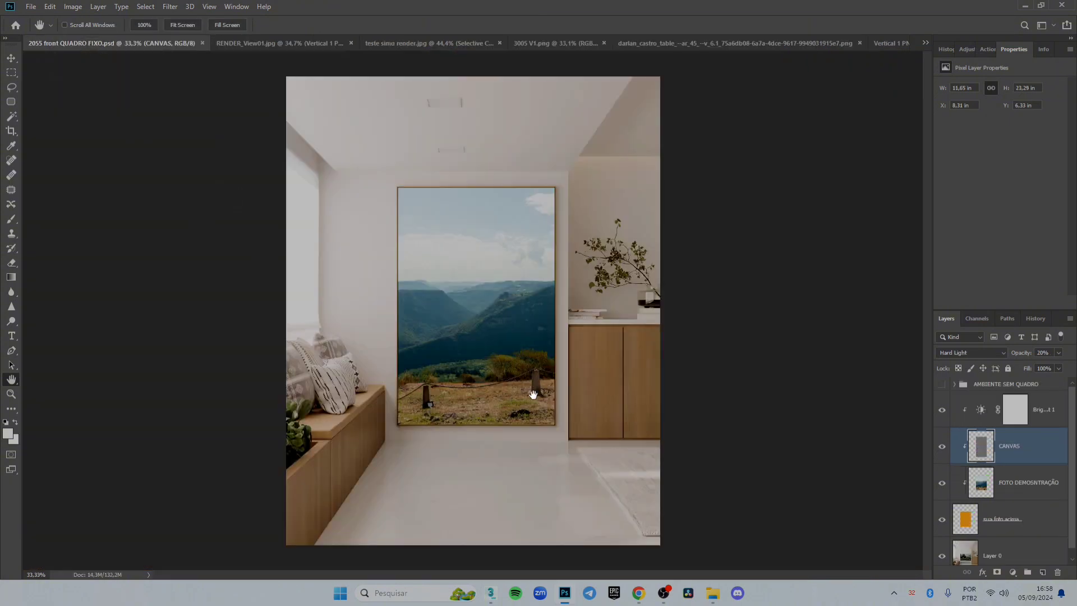
scroll(531, 356, "up", 3, "alt")
scroll(525, 375, "up", 1, "alt")
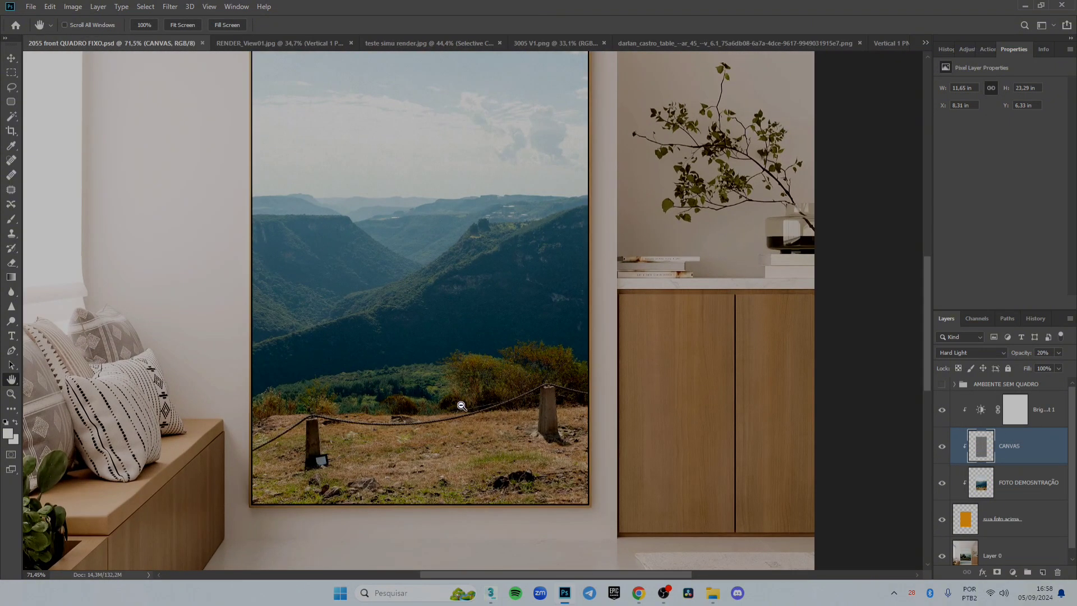
scroll(462, 406, "down", 4, "alt")
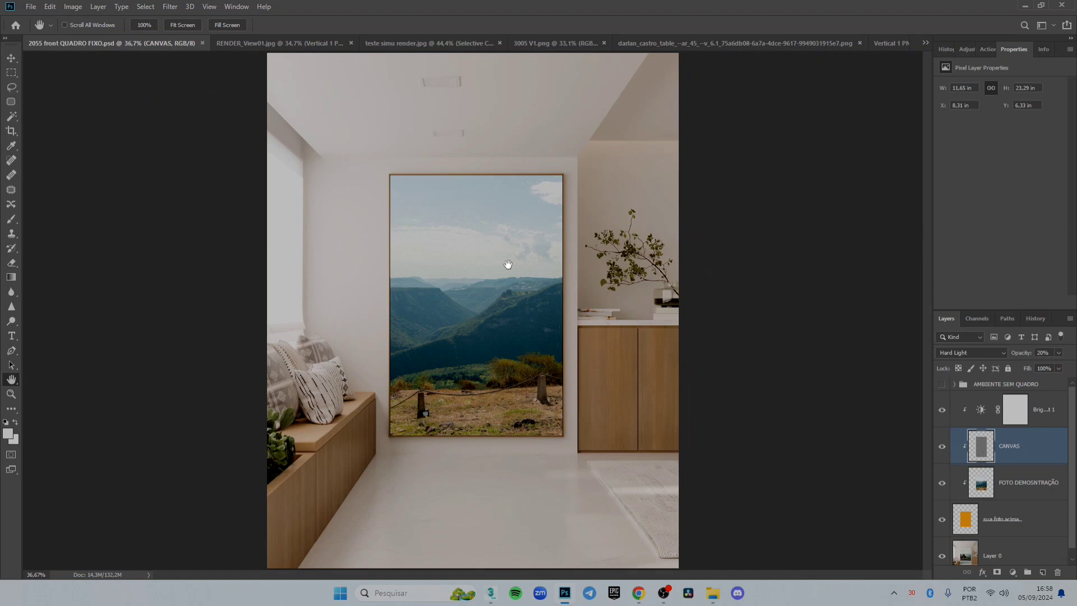
scroll(493, 317, "up", 4, "alt")
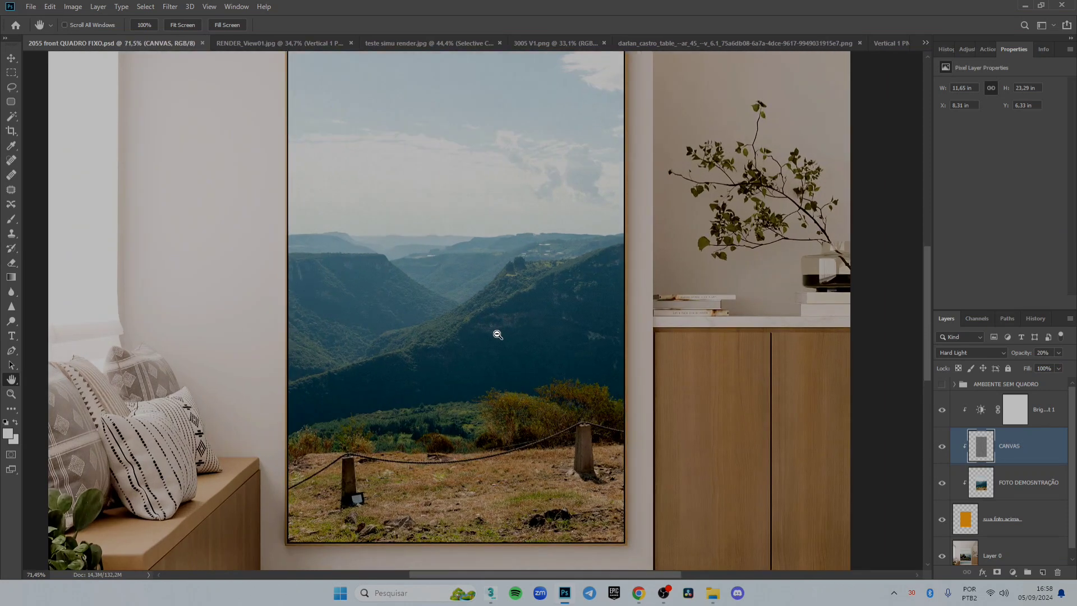
scroll(497, 335, "down", 5, "alt")
scroll(499, 342, "up", 2, "alt")
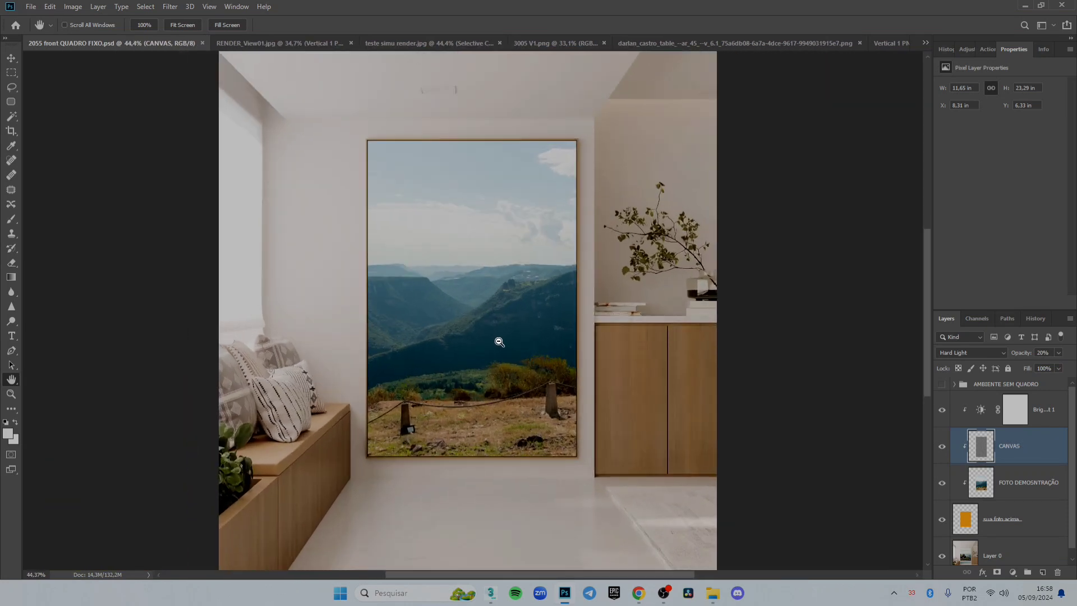
scroll(499, 342, "down", 1, "alt")
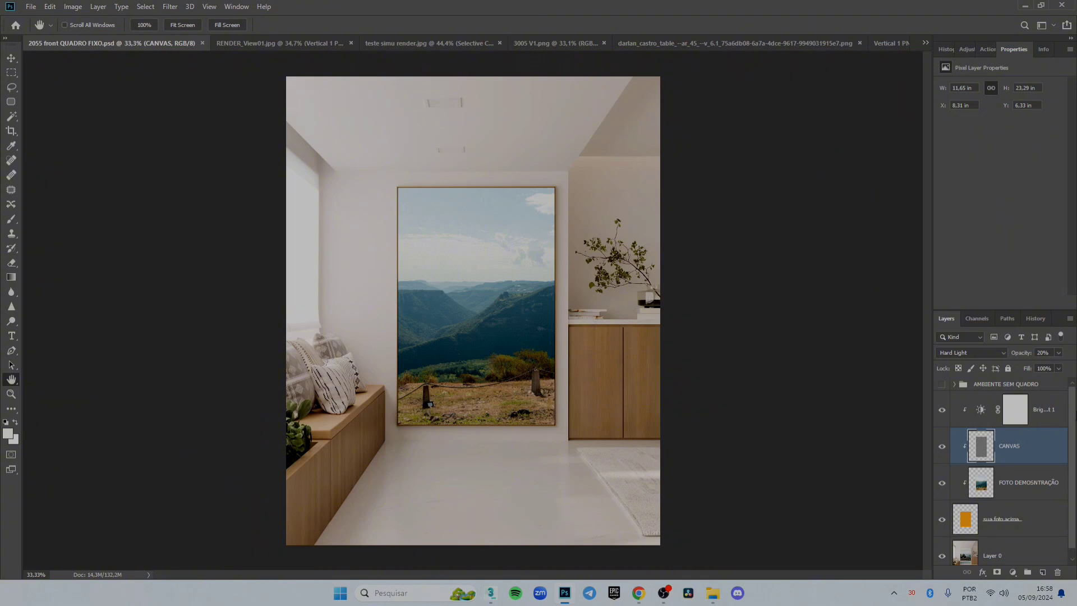
mouse_move(1072, 408)
left_mouse_down()
mouse_move(1072, 451)
mouse_move(1069, 411)
left_mouse_up()
scroll(496, 379, "up", 5, "alt")
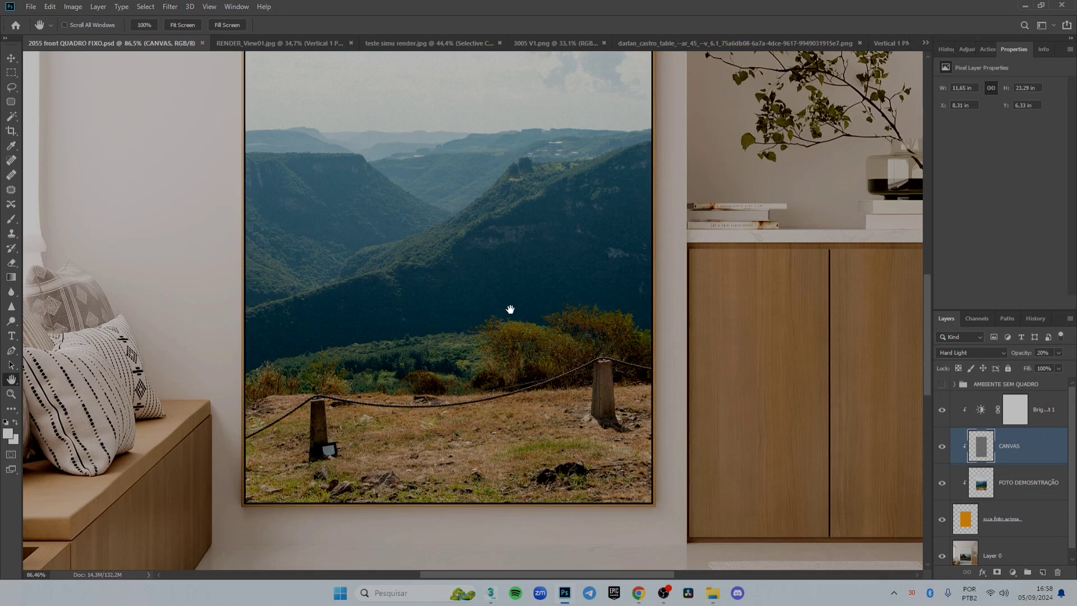
scroll(508, 312, "down", 5, "alt")
scroll(505, 326, "up", 4, "alt")
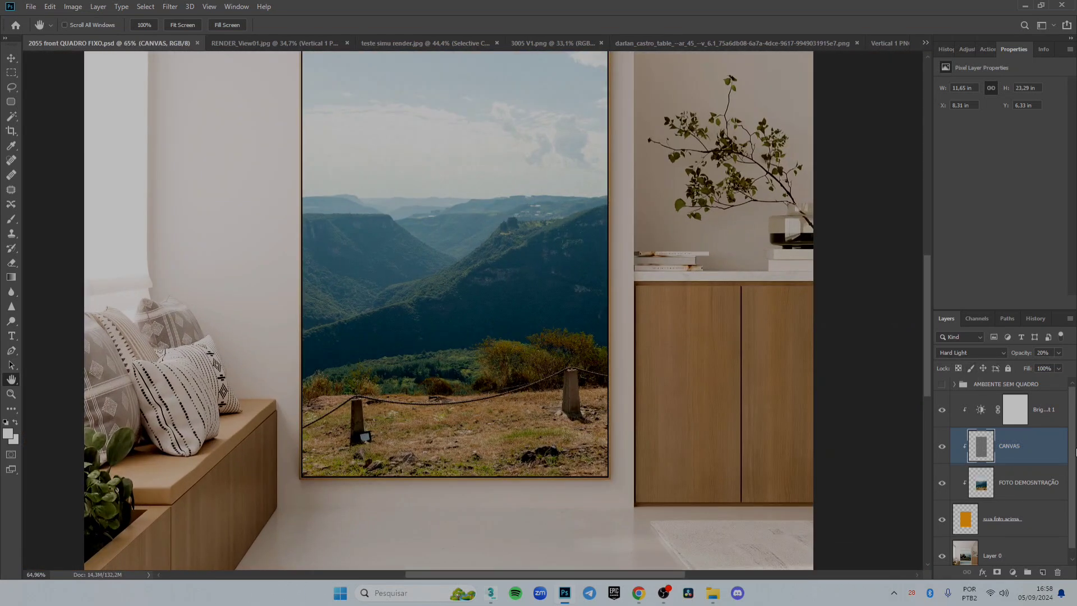
Step: Copy the CANVAS layer from the mockup's layer stack and close the Vertical 1 PNG.png document
scroll(1074, 449, "down", 1)
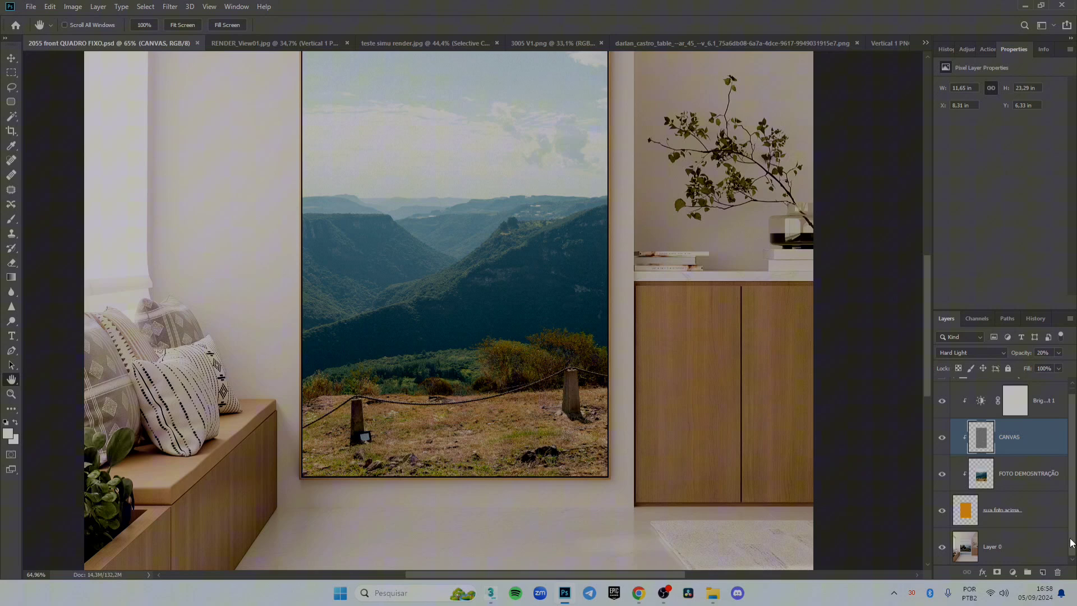
left_click(1048, 490)
left_click(1042, 441)
left_click(898, 45)
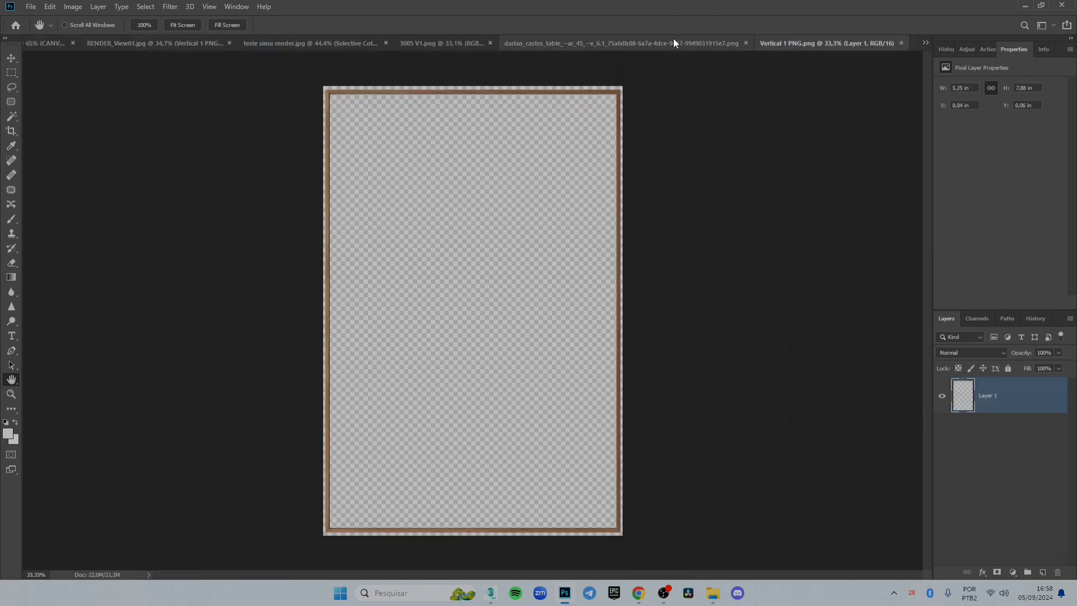
left_click(901, 44)
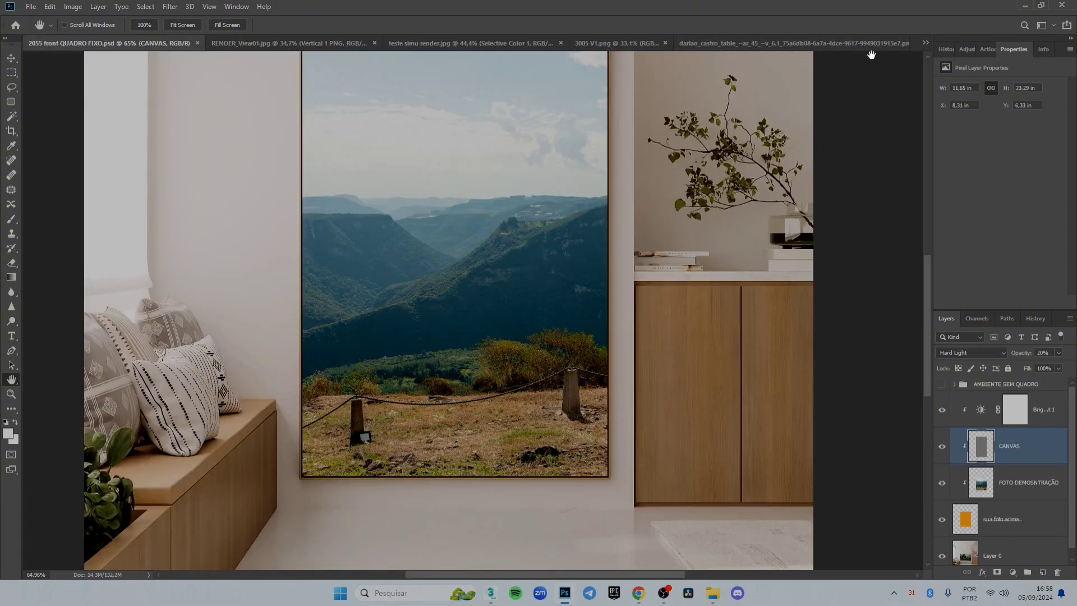
Step: Paste the copied CANVAS layer above the clipped landscape photo in the slatted-wall room document
left_click(849, 44)
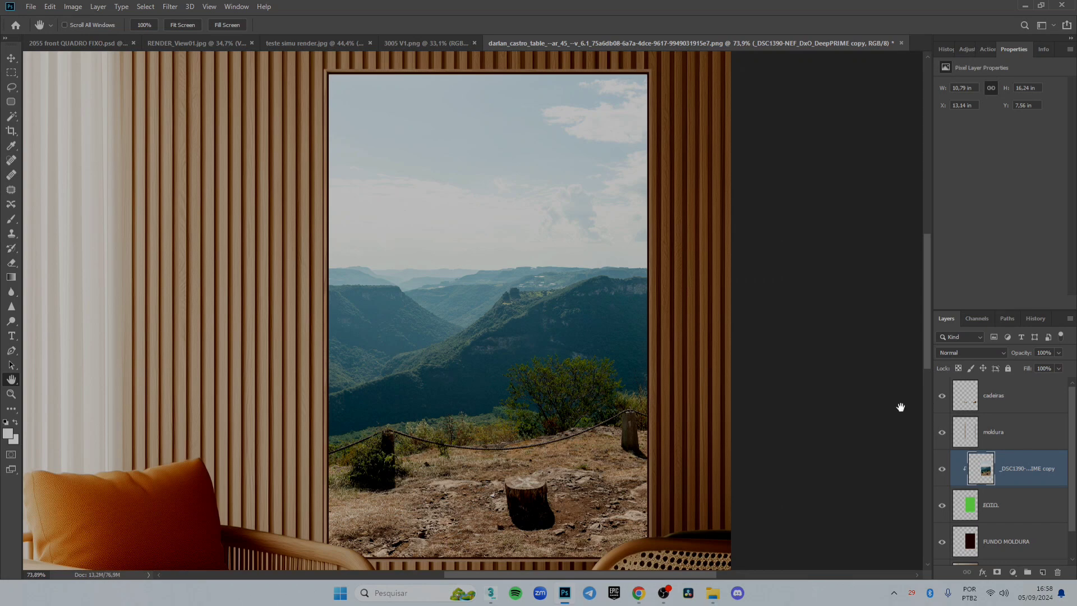
key("ctrl+z")
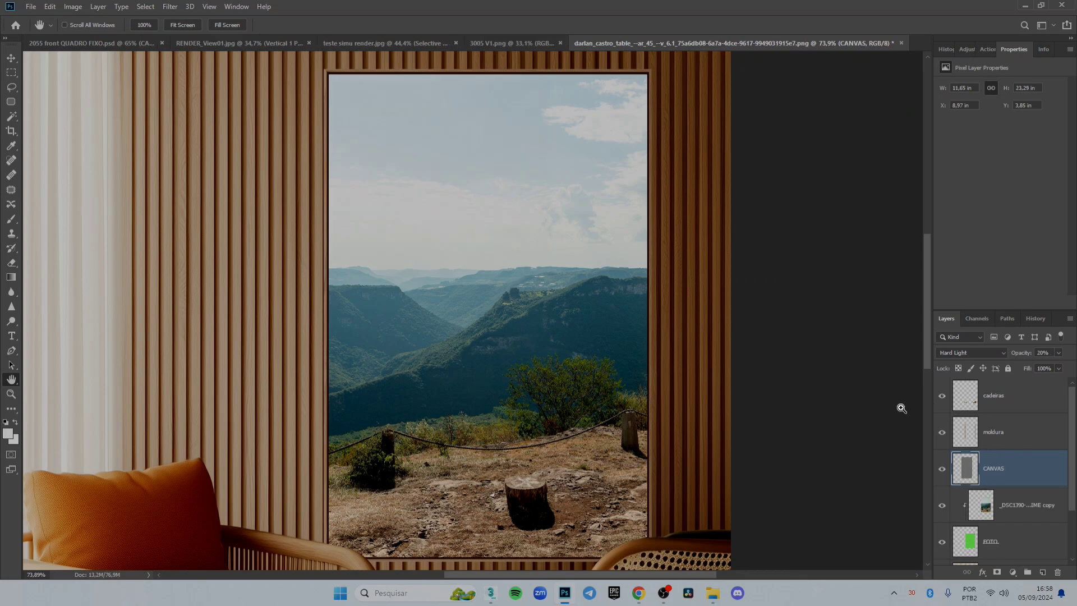
scroll(556, 275, "down", 3)
scroll(555, 274, "down", 3)
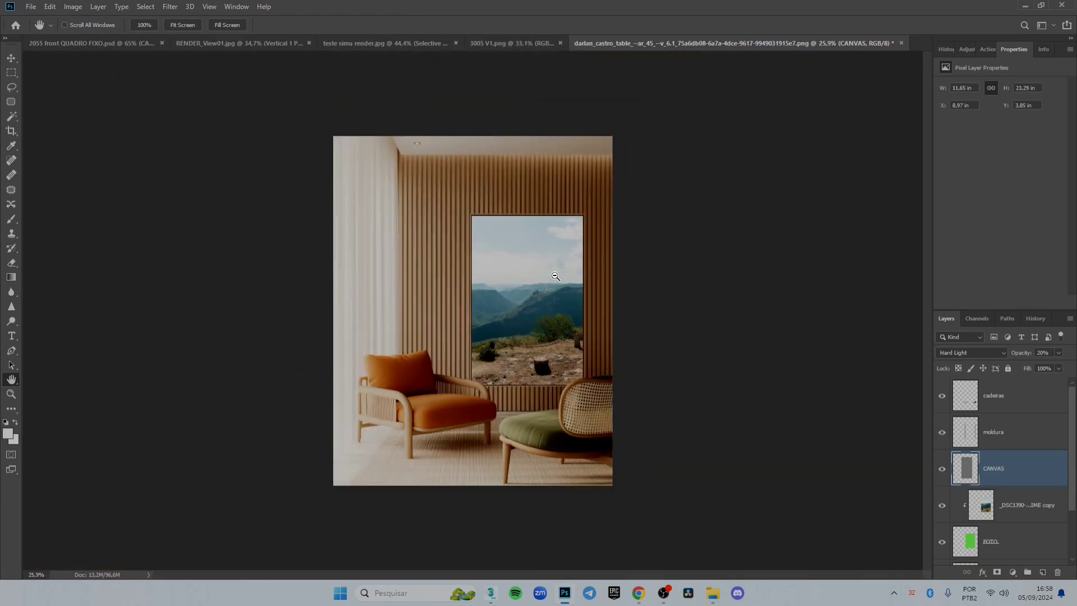
scroll(561, 296, "up", 2)
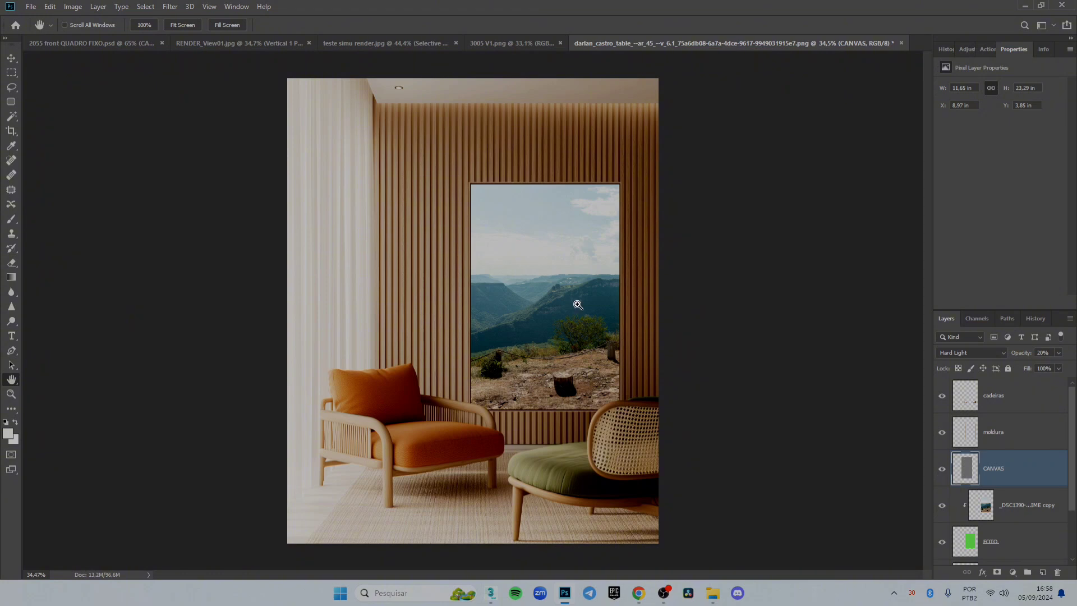
Step: Free Transform the CANVAS layer, moving it over the framed photo and scaling it proportionally to about 94.3% so it spans the frame's width
key("ctrl+t")
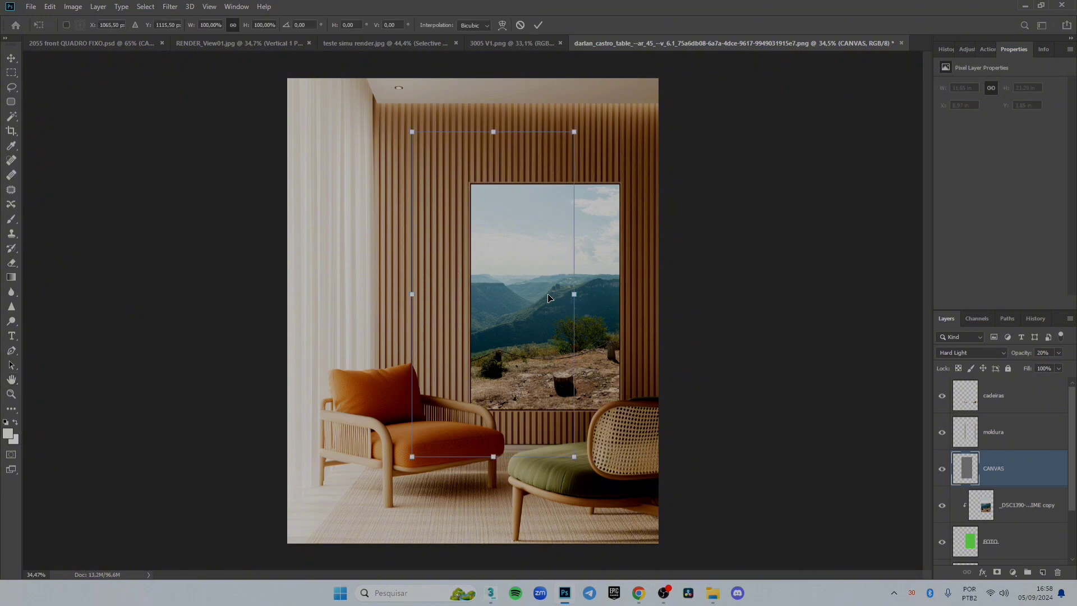
left_click_drag(581, 304, 583, 295)
scroll(566, 301, "up", 2)
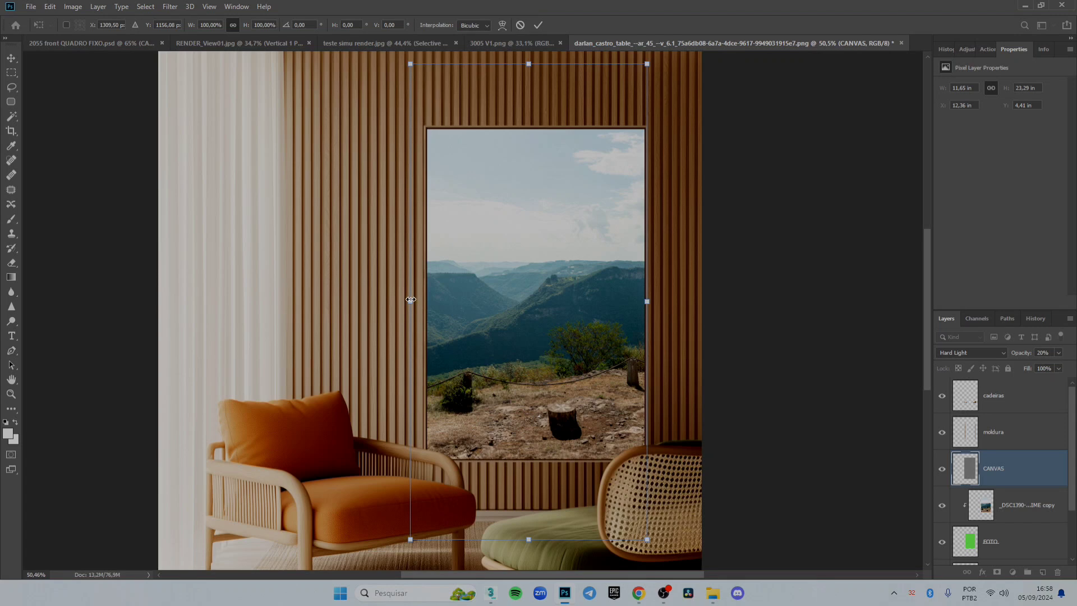
left_click_drag(410, 299, 425, 303)
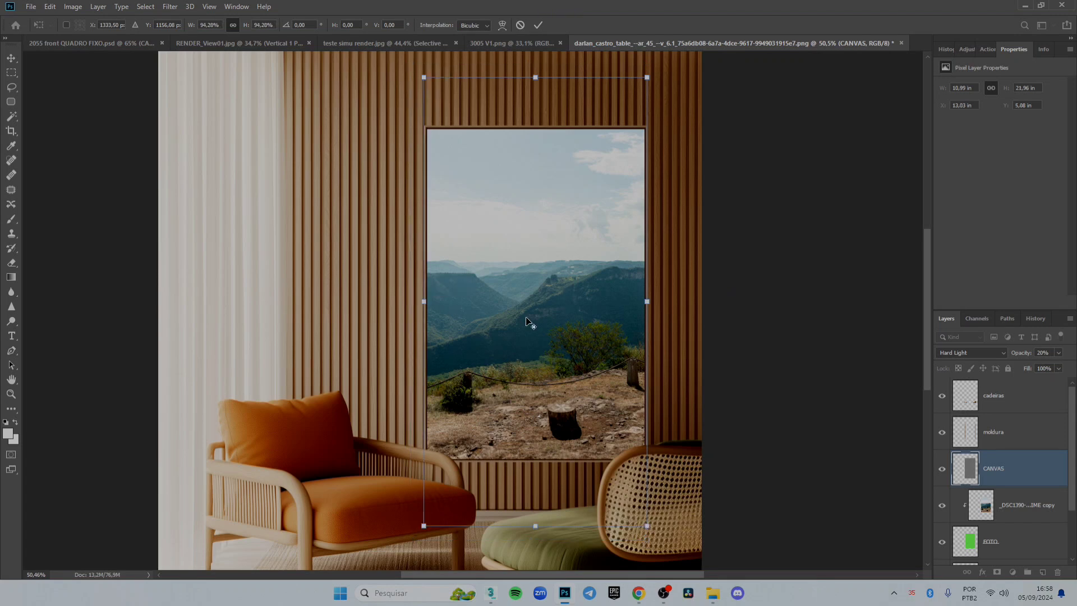
scroll(529, 319, "up", 3)
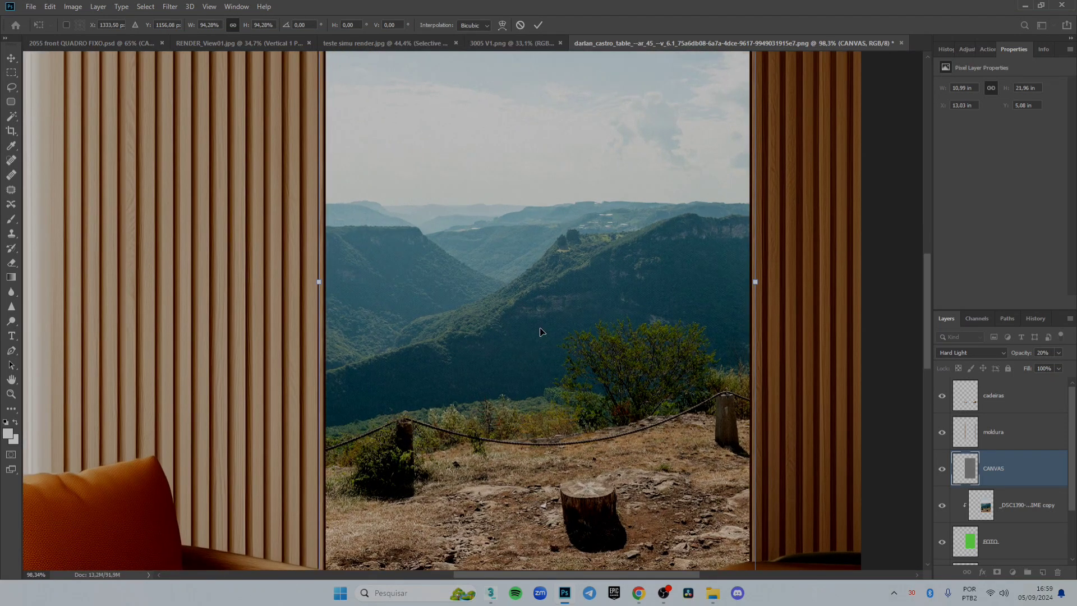
key("Return")
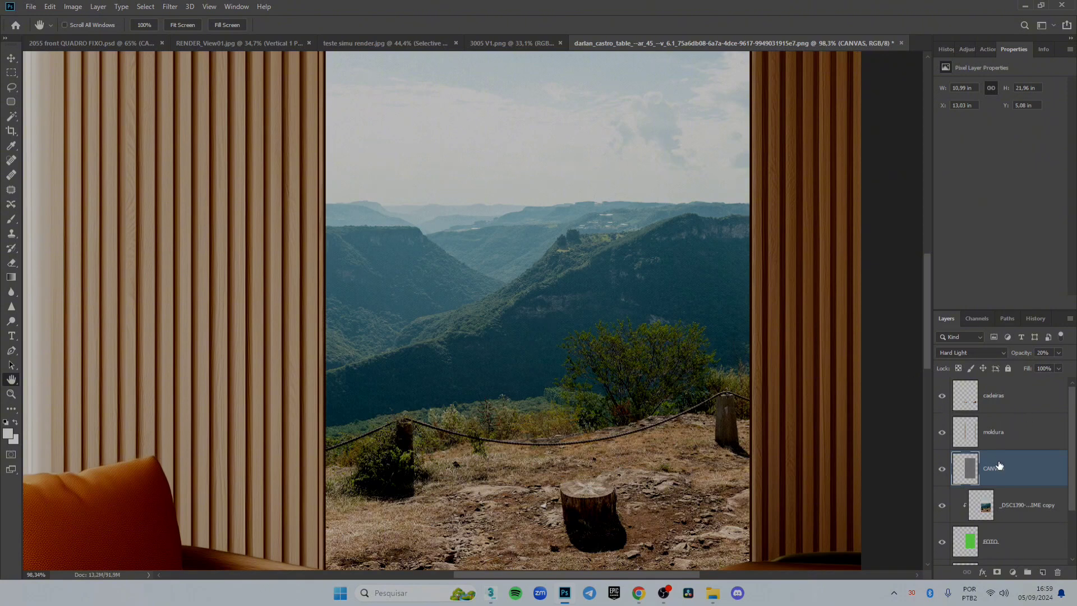
Step: Check the CANVAS layer's blend mode and opacity, keeping Hard Light at 20%
left_click(988, 353)
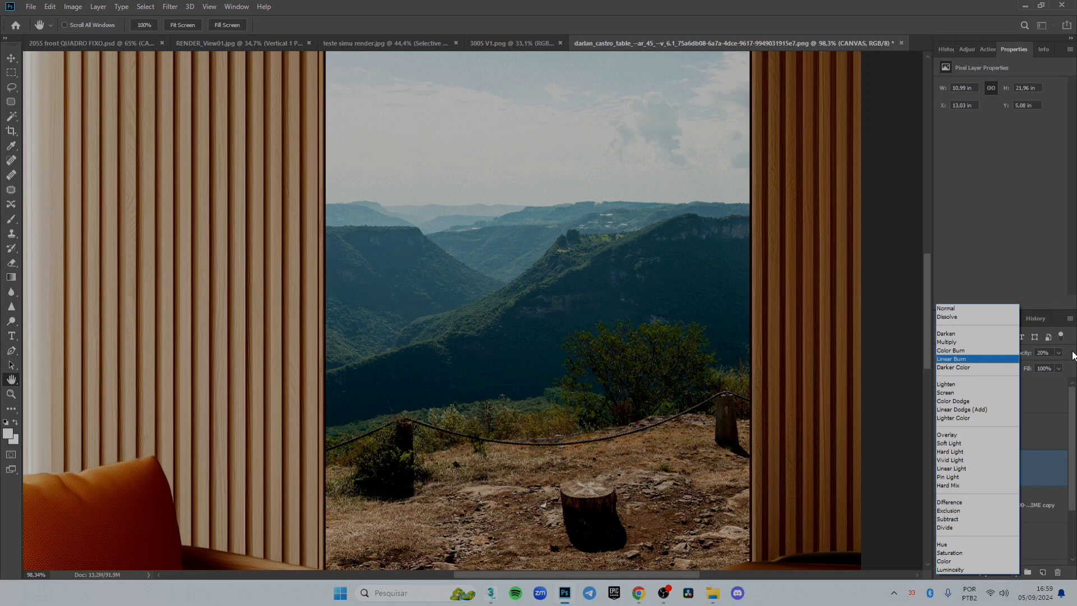
left_click(1073, 354)
left_click(986, 352)
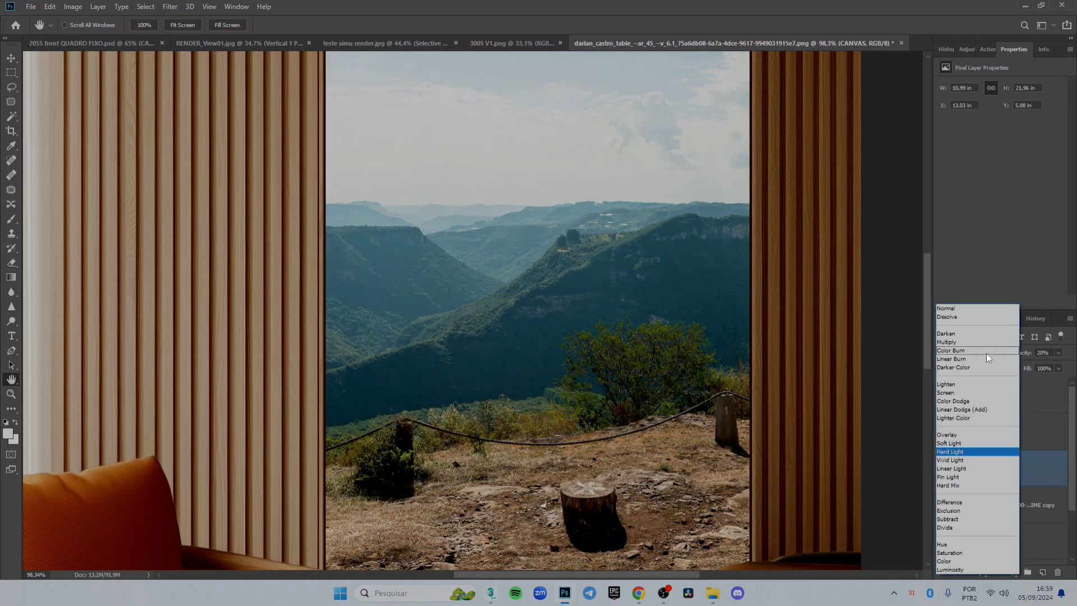
left_click(943, 451)
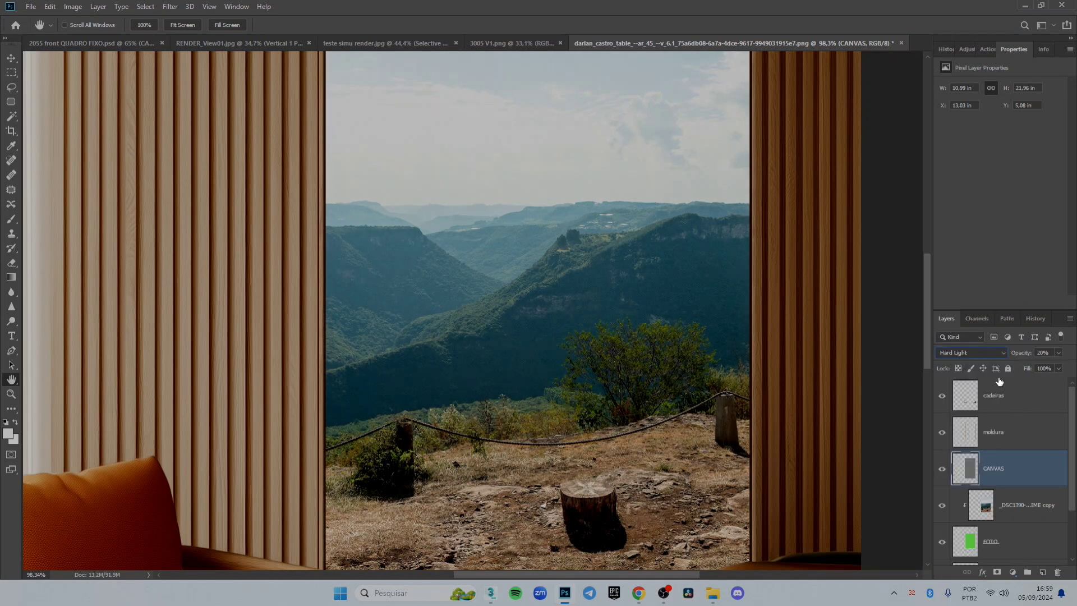
left_click(1052, 353)
key("Return")
Step: Compare the framed landscape with the CANVAS layer hidden and shown, examining the texture over the mountains and sky
left_click_drag(551, 252, 486, 204)
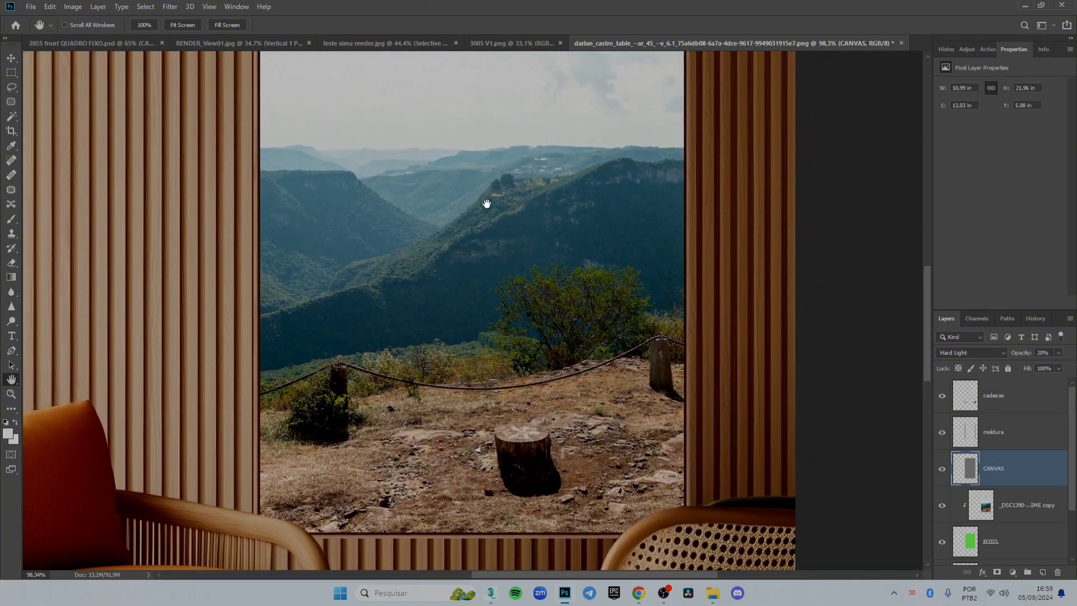
left_click(943, 472)
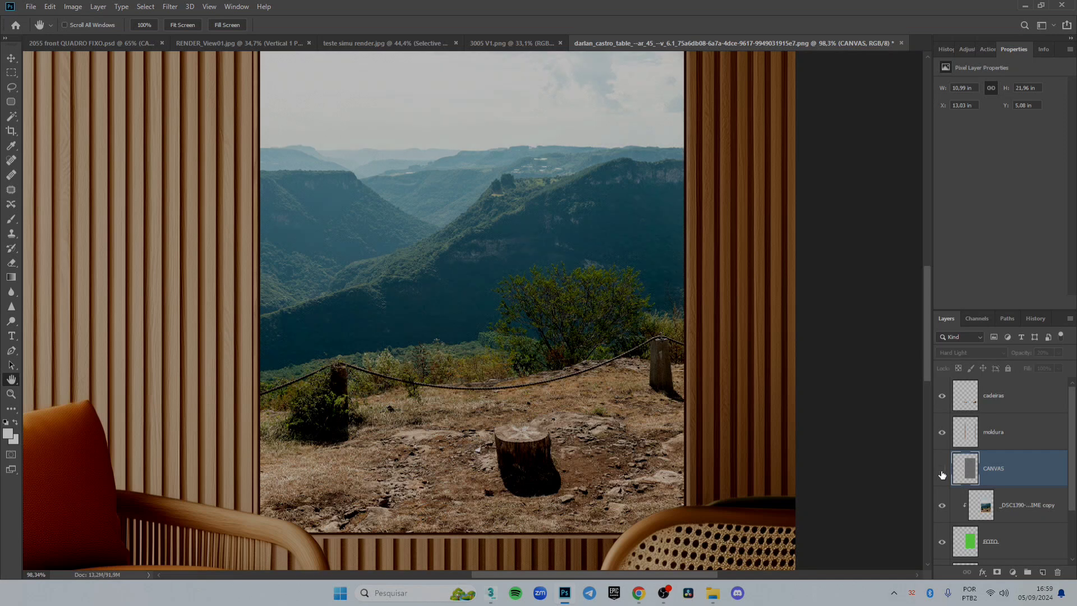
left_click(942, 470)
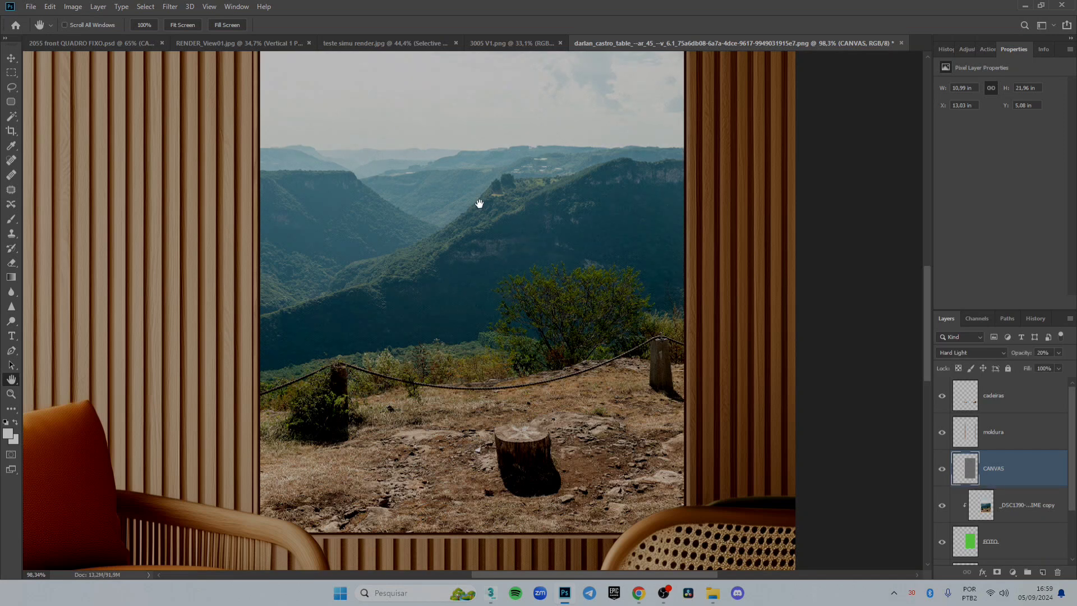
left_click_drag(484, 170, 484, 298)
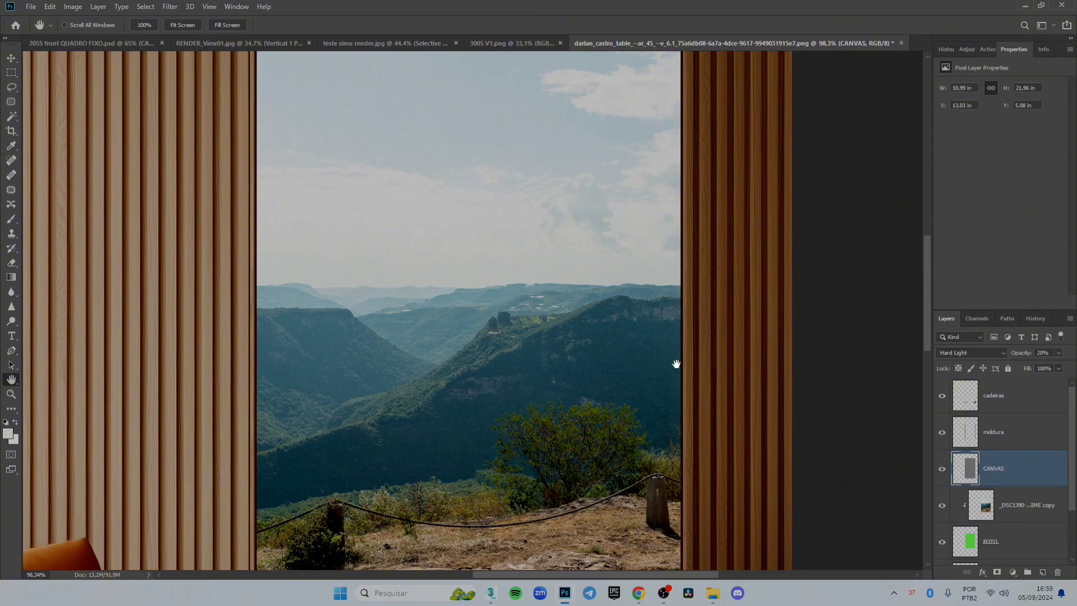
left_click_drag(479, 192, 491, 234)
scroll(492, 233, "up", 2)
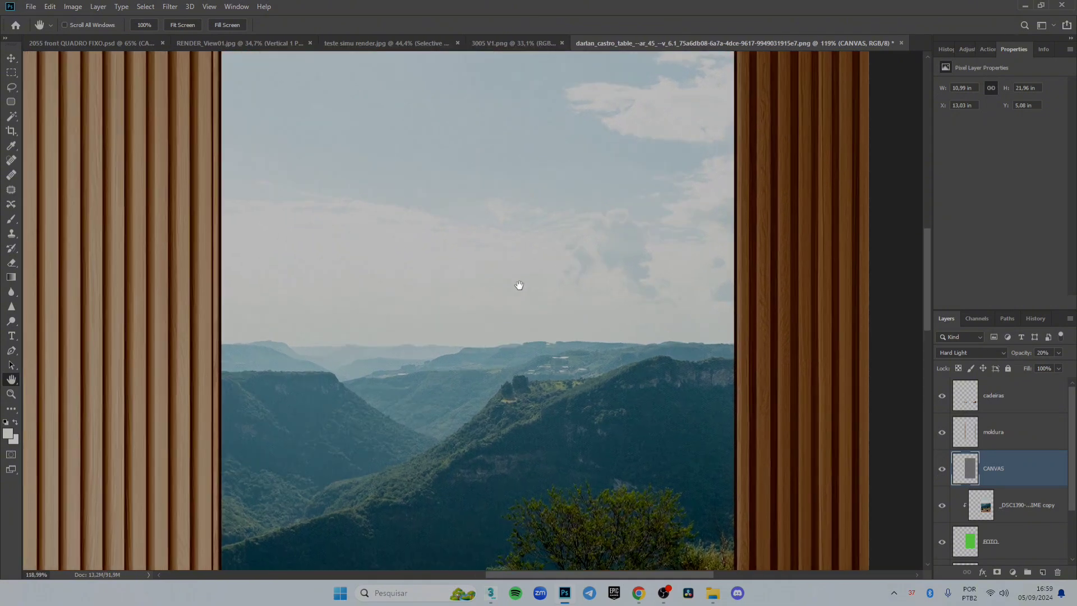
left_click(942, 470)
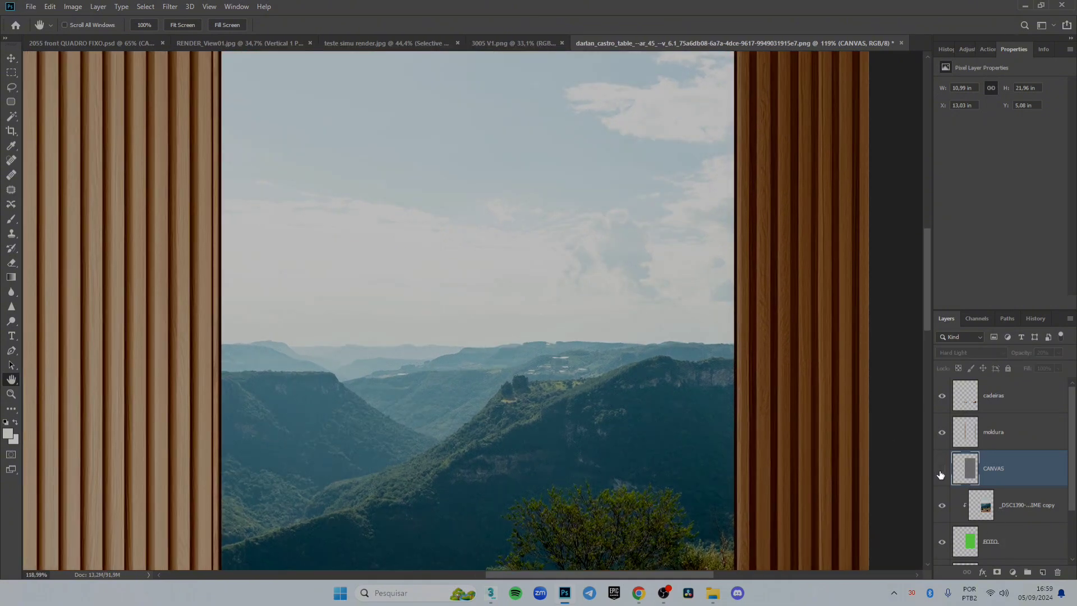
left_click(942, 470)
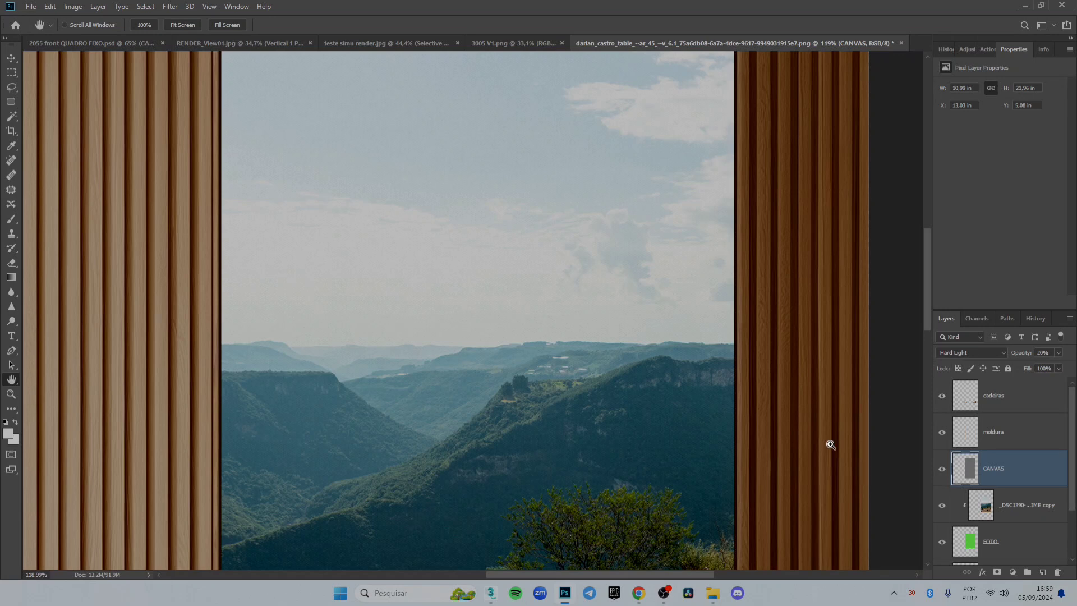
key("ctrl+comma")
key("ctrl+comma")
key("ctrl+comma")
key("ctrl+comma")
Step: Set the CANVAS layer's opacity to 100% and compare the photo with the full-strength texture hidden and shown
left_click_drag(1018, 355, 1044, 361)
type("100")
key("Return")
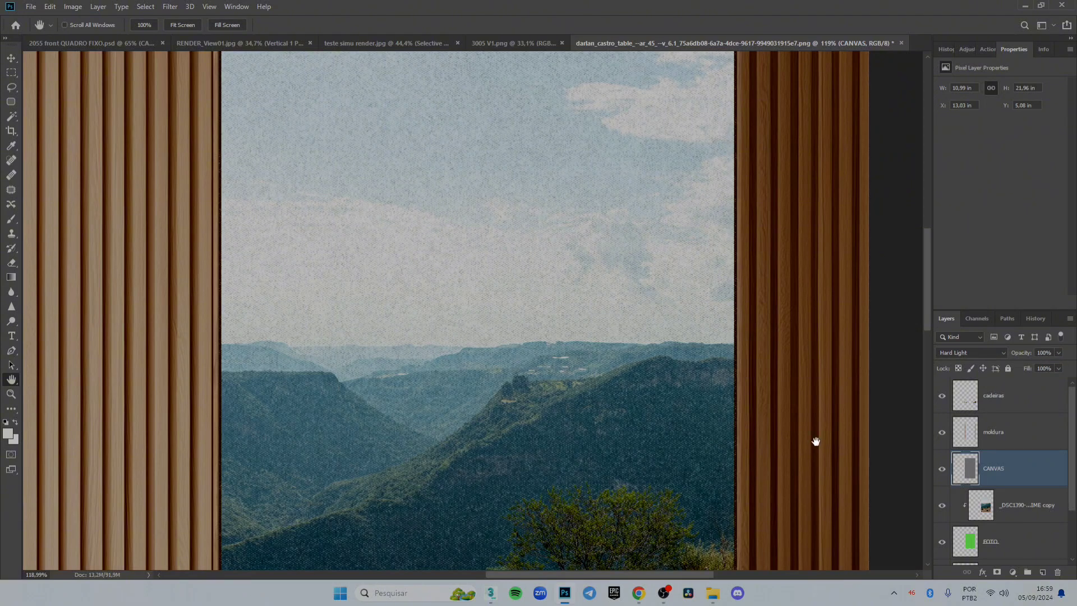
left_click(942, 472)
left_click(943, 471)
Step: Lower the CANVAS layer's opacity to 25% and compare the photo with the texture hidden and shown
left_click_drag(1020, 353, 976, 343)
left_click_drag(527, 423, 520, 296)
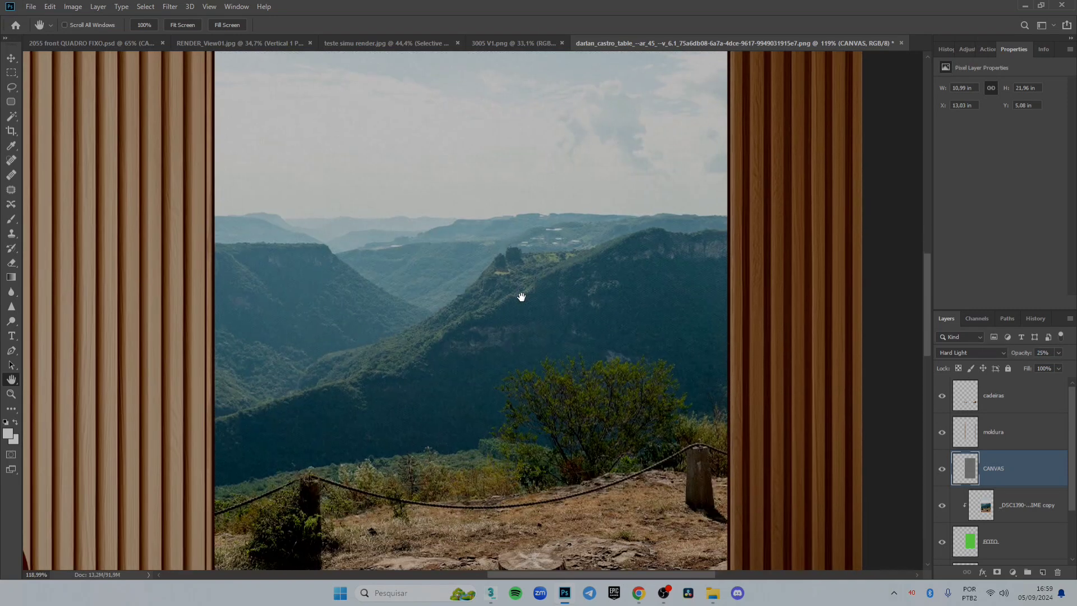
left_click(943, 470)
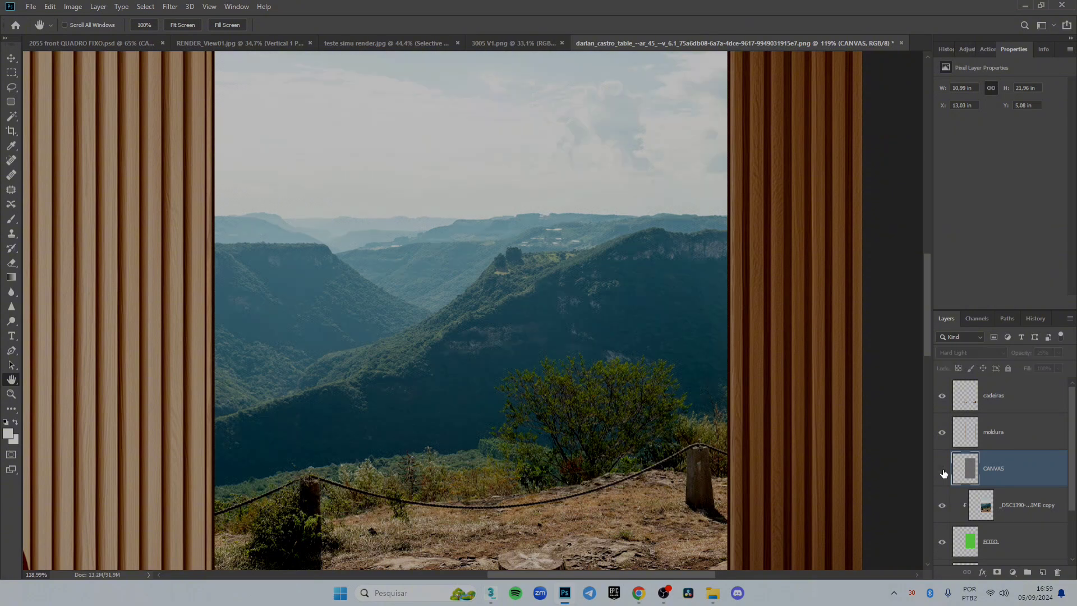
left_click(943, 470)
left_click_drag(535, 257, 520, 474)
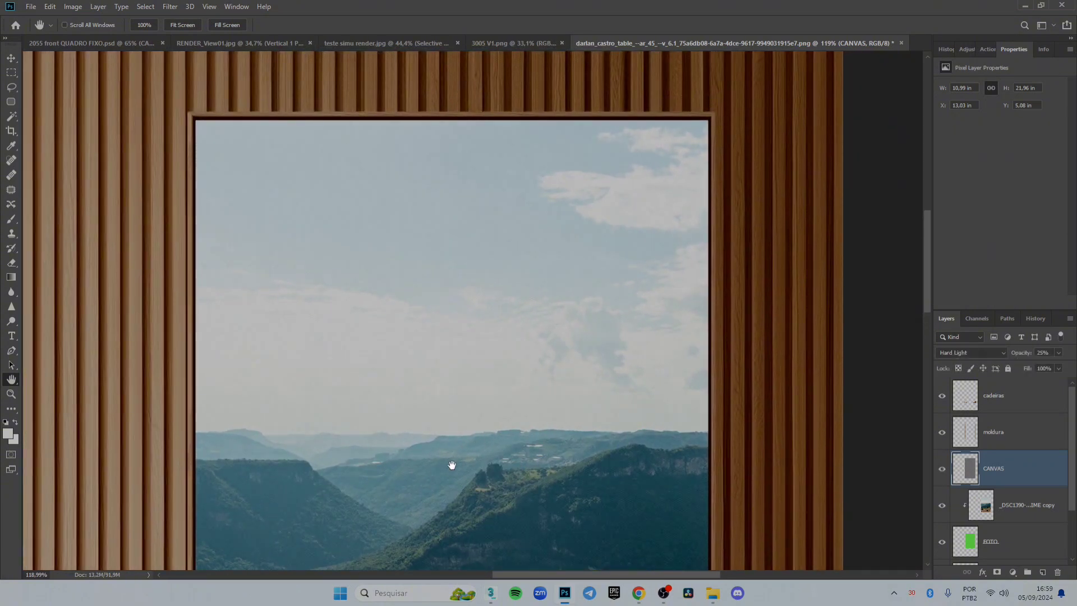
left_click_drag(452, 464, 455, 319)
scroll(455, 319, "down", 3)
left_click_drag(486, 474, 487, 409)
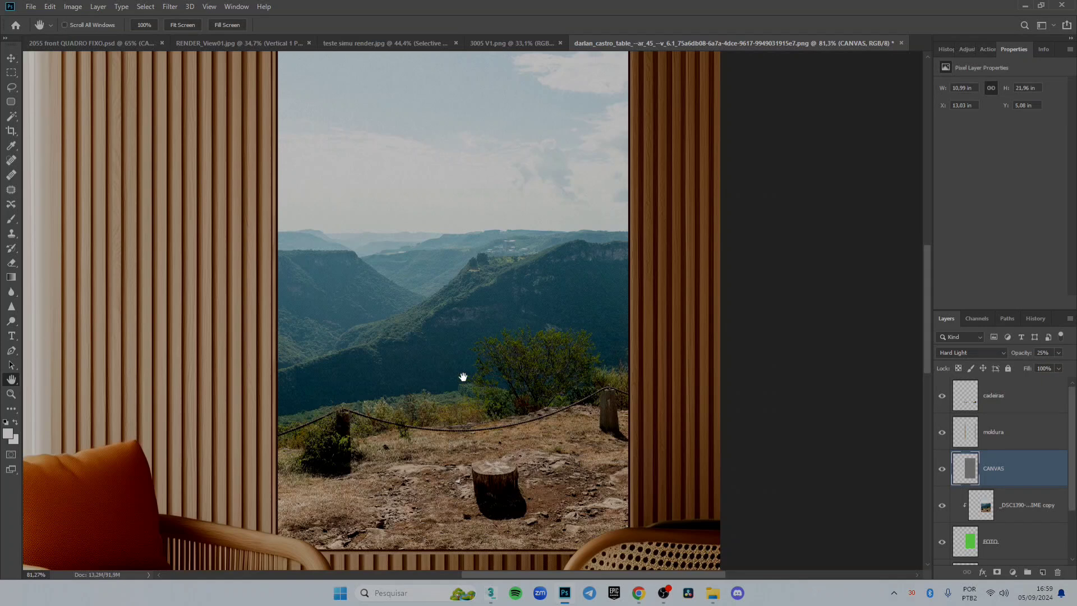
left_click_drag(467, 210, 469, 257)
scroll(466, 224, "up", 2)
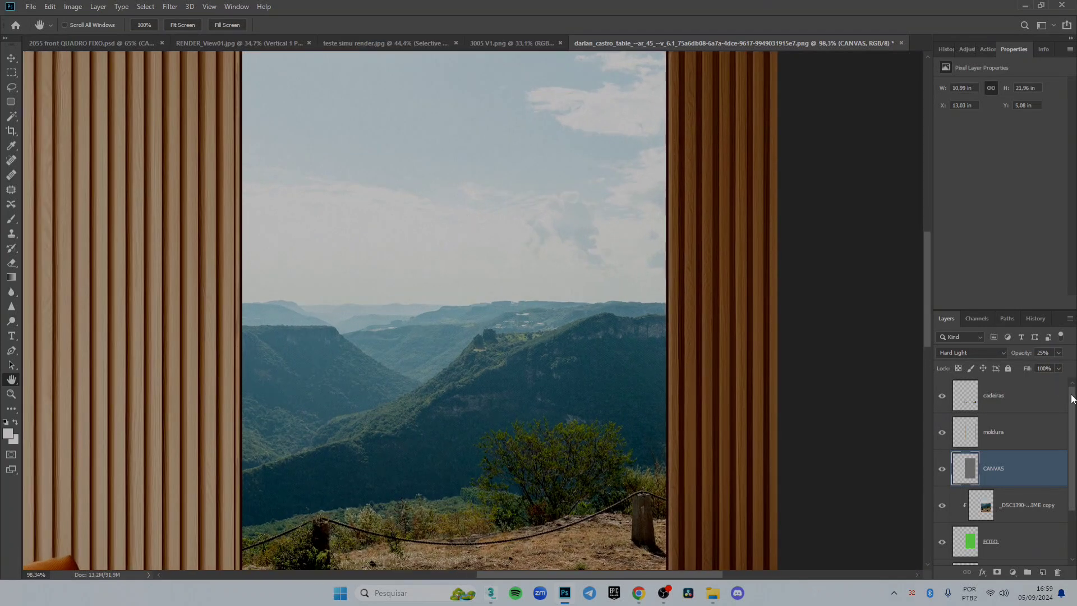
Step: Set the CANVAS layer's opacity to 21% and check the framed photo within the whole room
left_click(1049, 352)
type("2")
left_click_drag(565, 384, 571, 254)
scroll(534, 356, "down", 3)
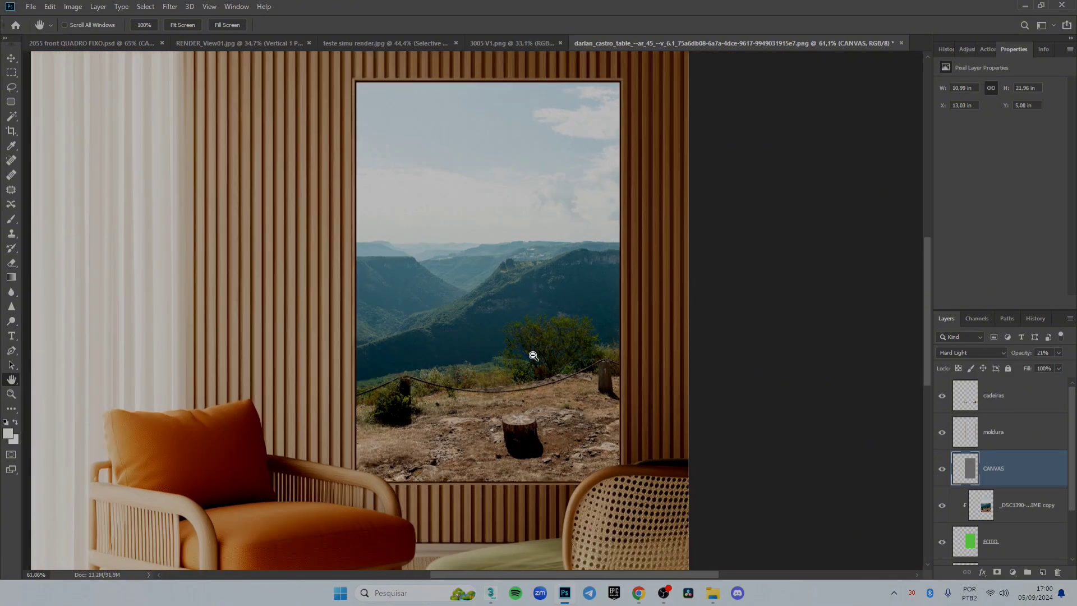
scroll(505, 354, "up", 1)
left_click_drag(501, 335, 524, 360)
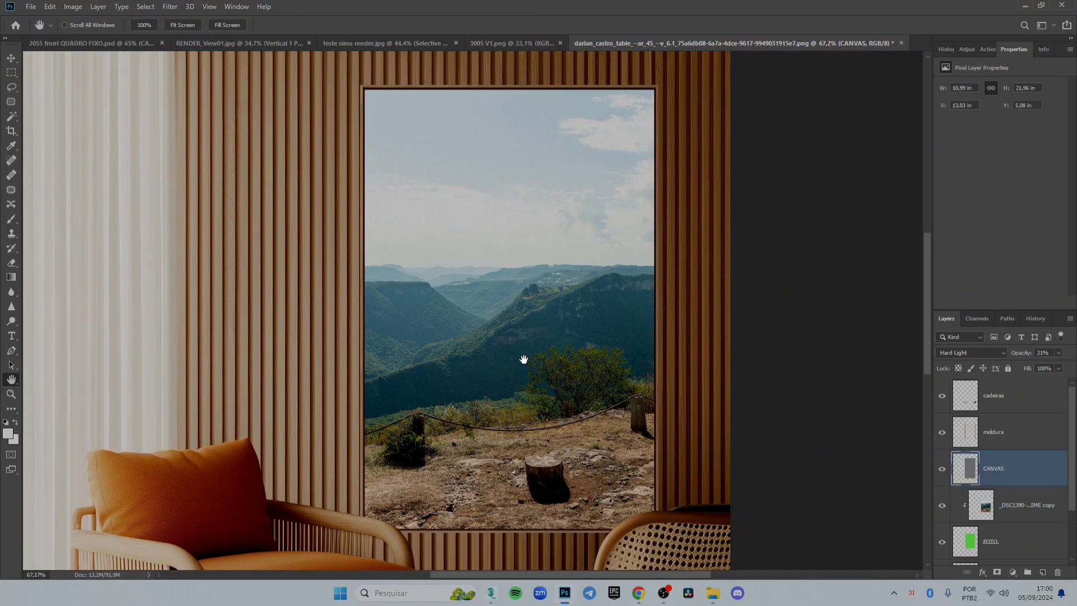
scroll(524, 360, "down", 4)
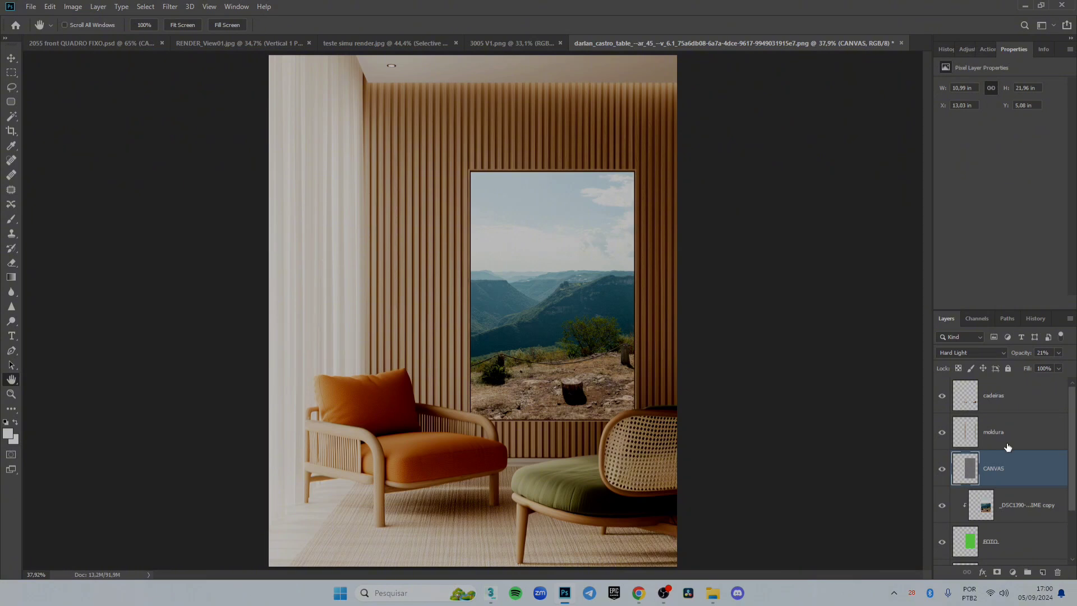
Step: Add a Brightness/Contrast adjustment directly above the landscape photo layer, set its brightness to -19 and compare the room with and without it
scroll(1075, 475, "down", 1)
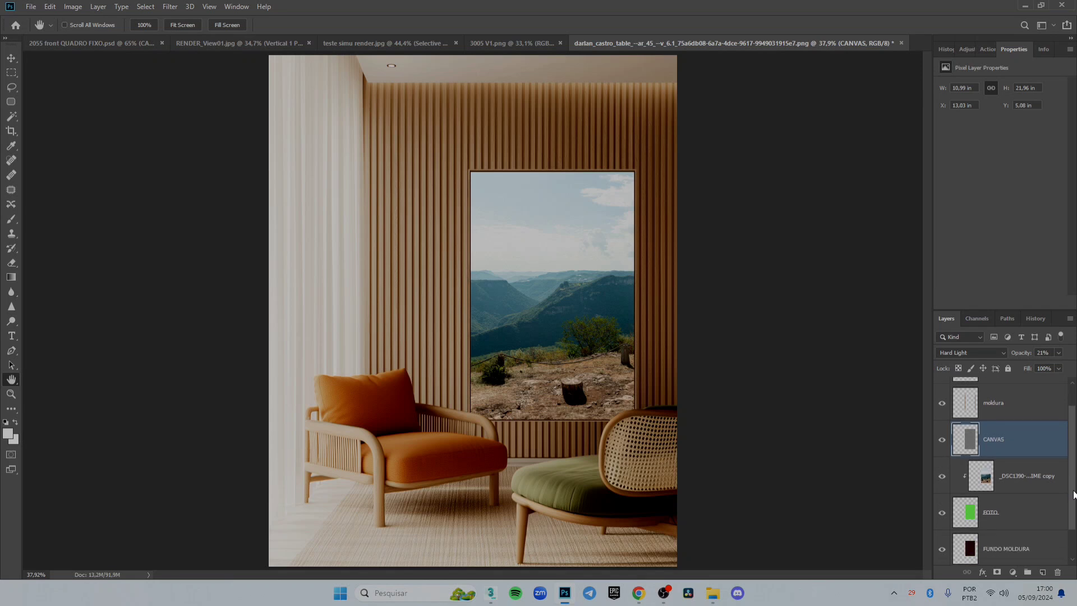
left_click(1034, 492)
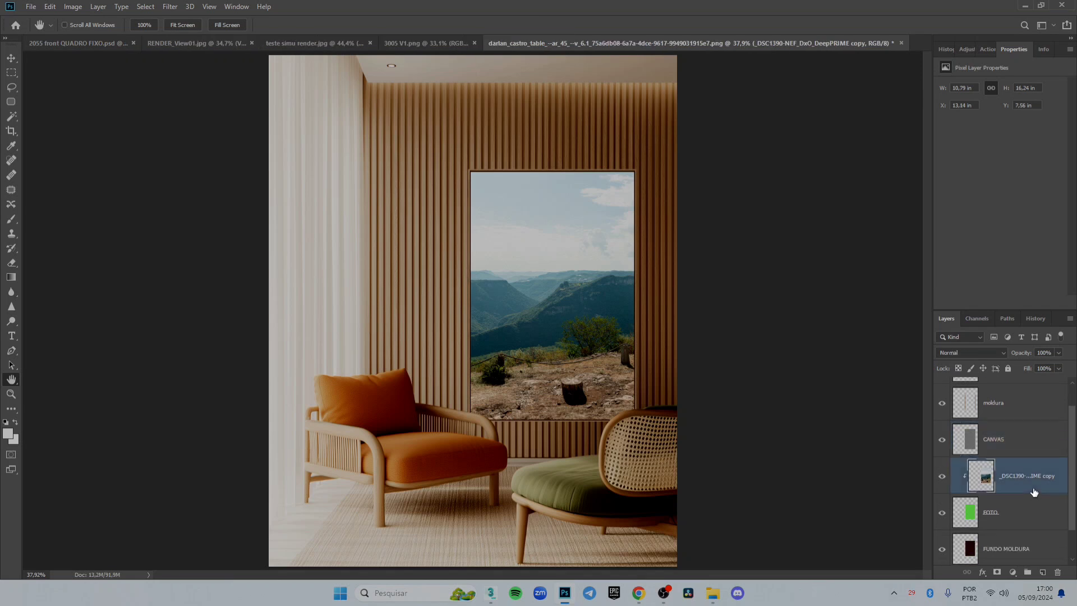
left_click(941, 476)
left_click(942, 478)
left_click_drag(1069, 447, 1074, 438)
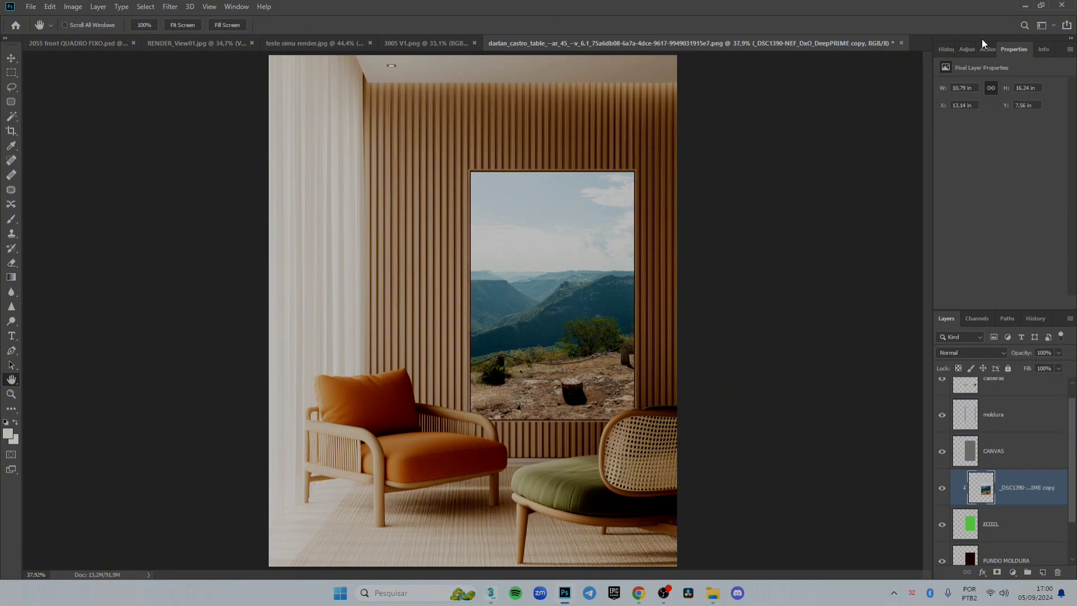
left_click(965, 49)
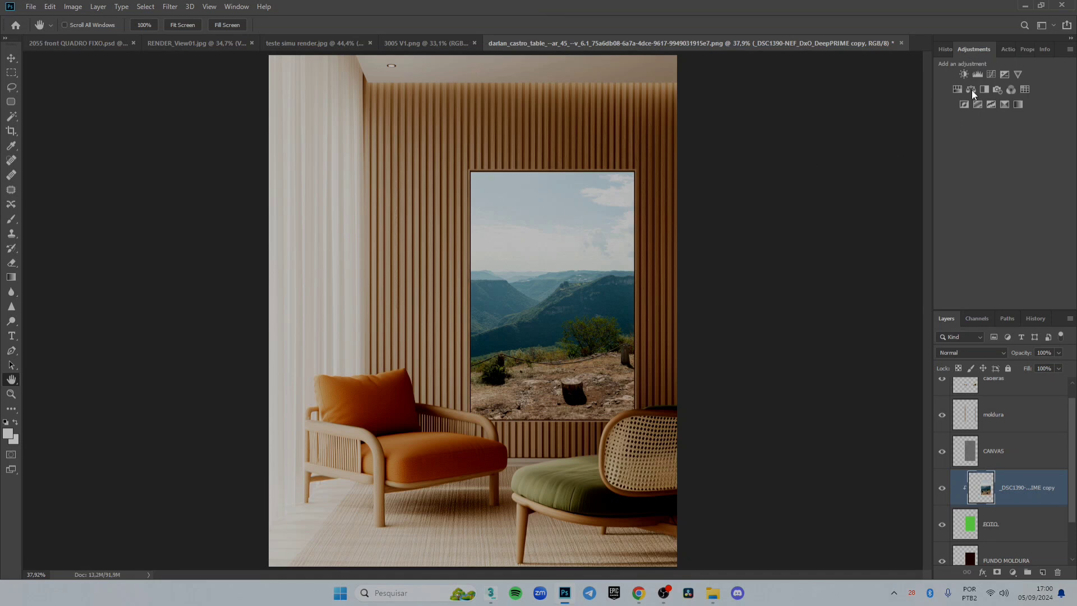
left_click(964, 75)
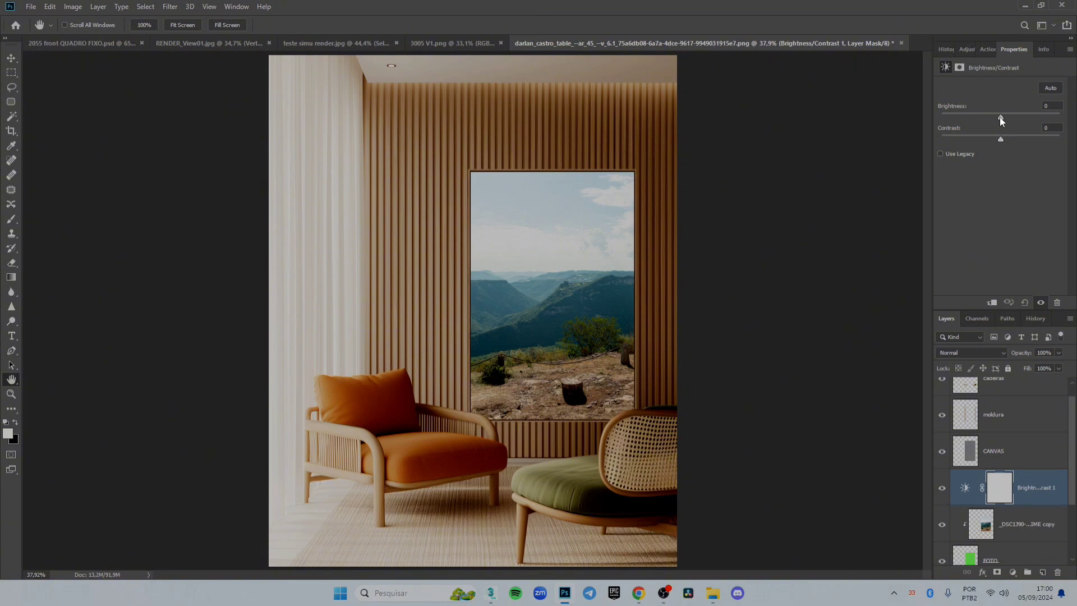
left_click_drag(1001, 118, 996, 117)
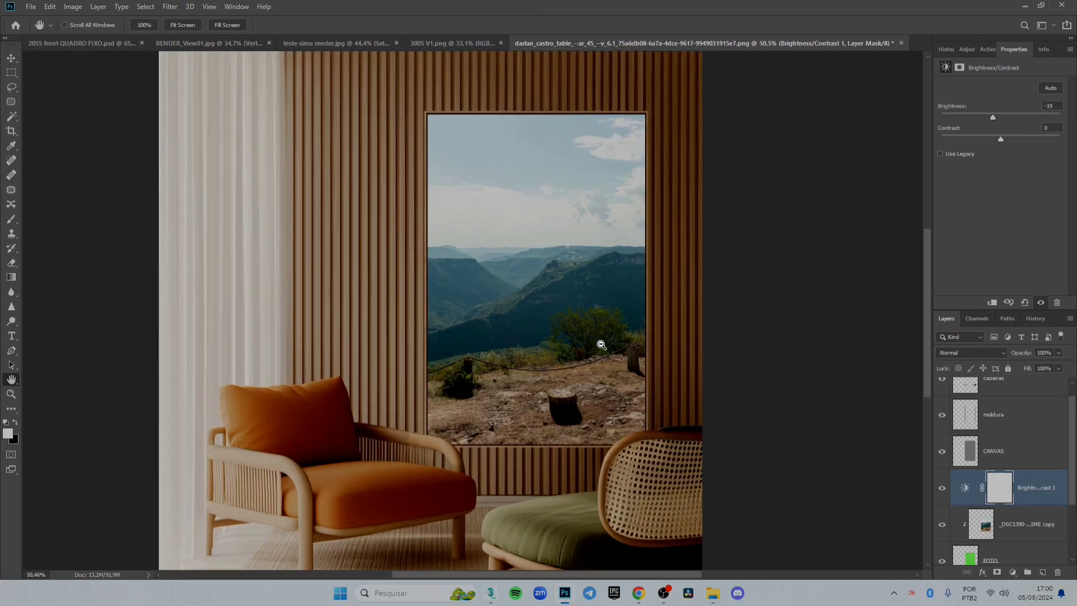
scroll(601, 344, "up", 1)
scroll(458, 334, "down", 1)
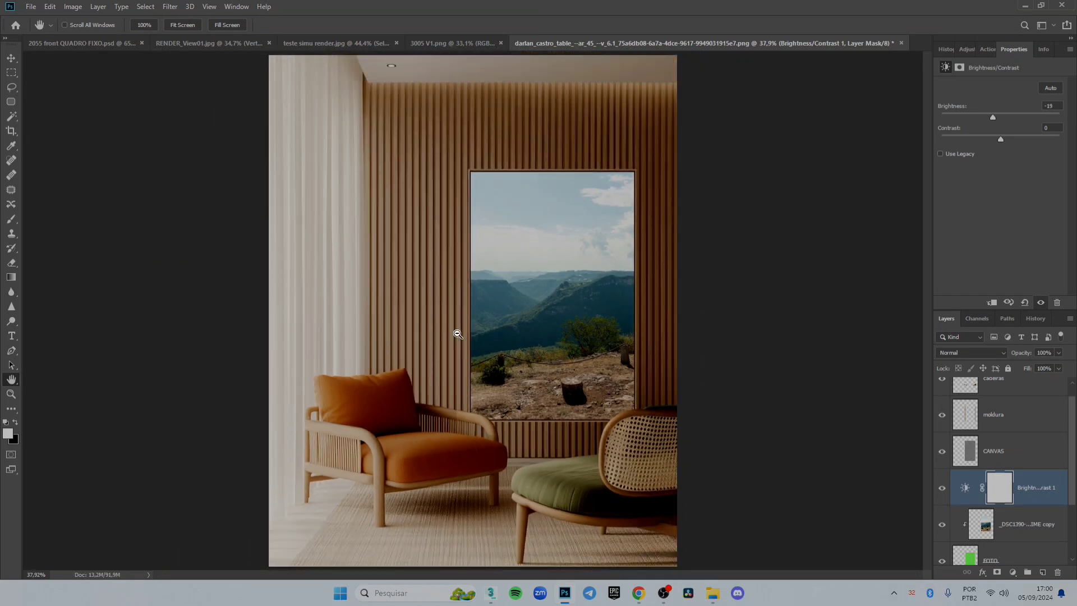
left_click(942, 489)
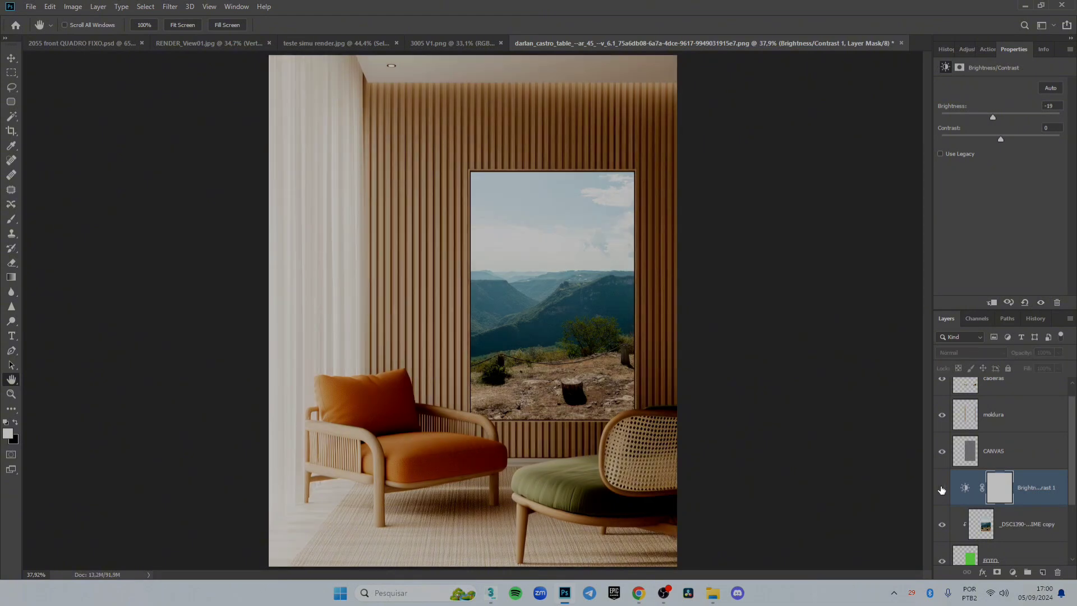
left_click(942, 488)
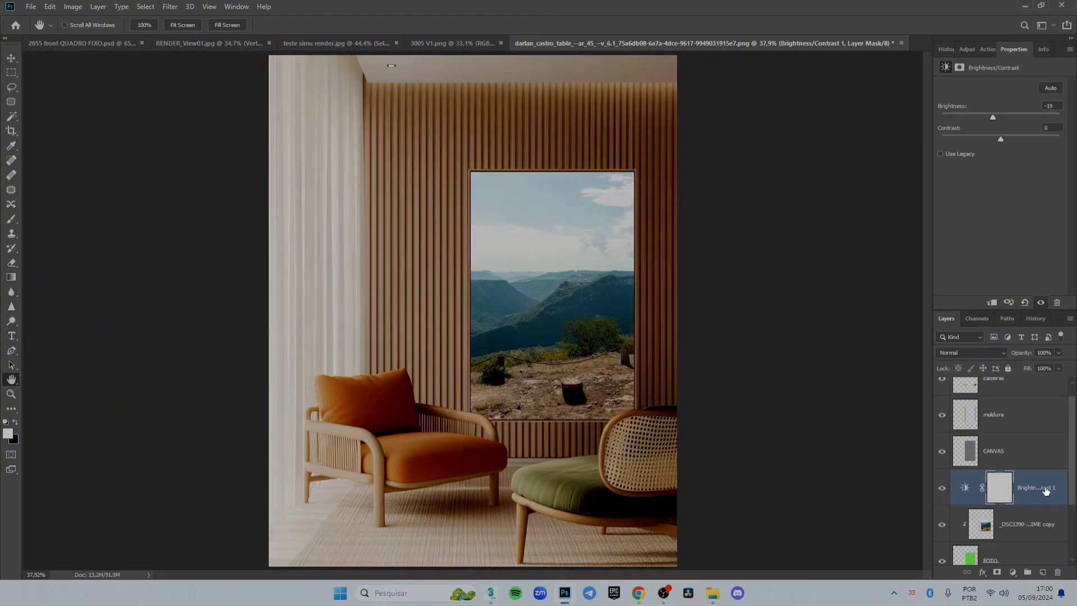
Step: Clip the Brightness/Contrast adjustment and the CANVAS layer together to the layers below with a clipping mask
left_click(1042, 481)
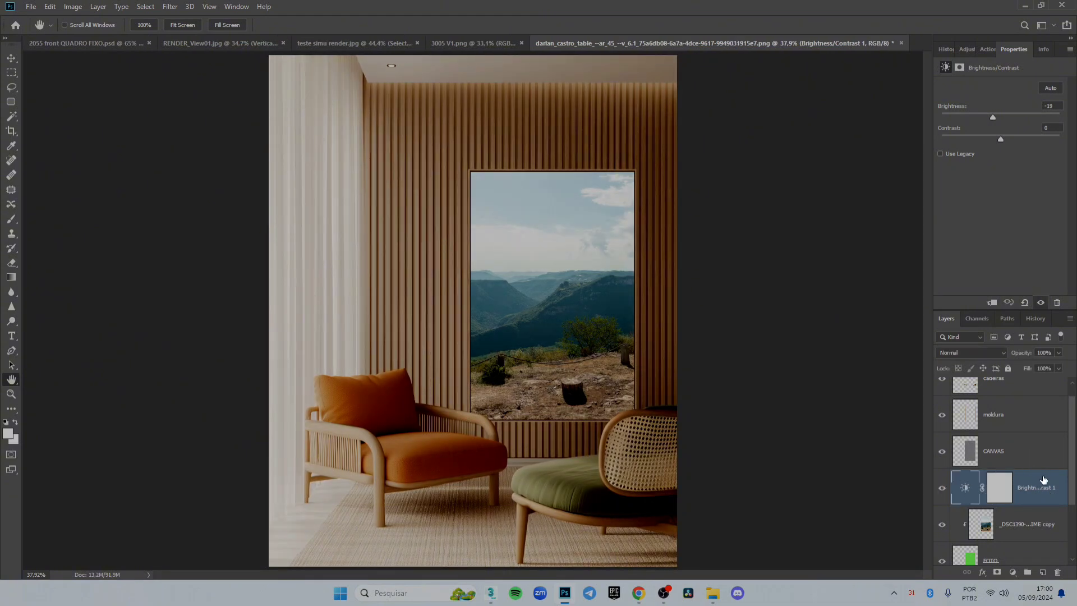
left_click(1046, 519)
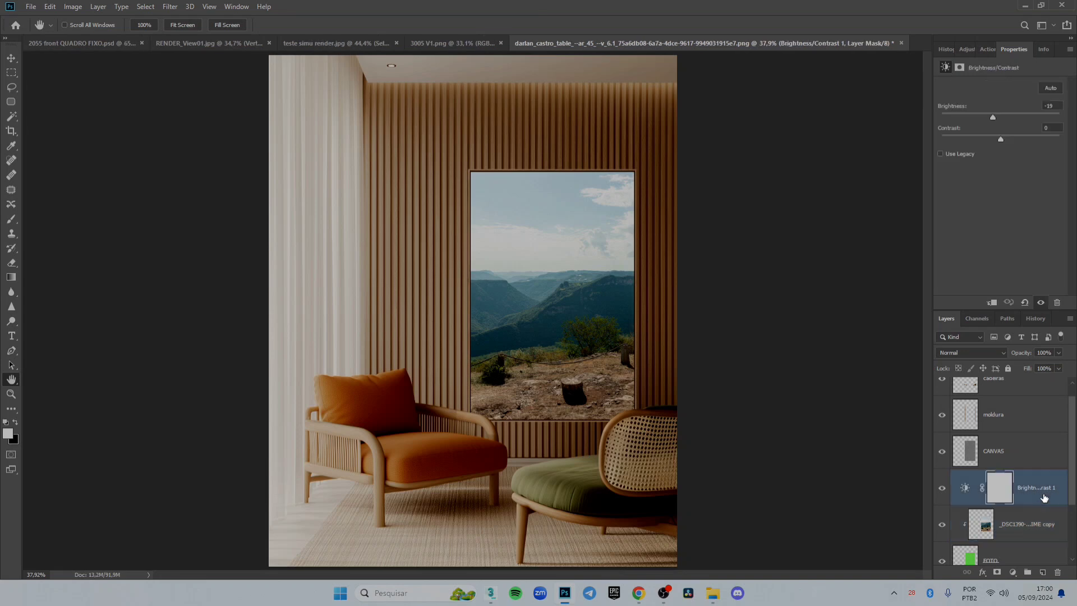
left_click(1045, 498)
left_click(1028, 454, "shift")
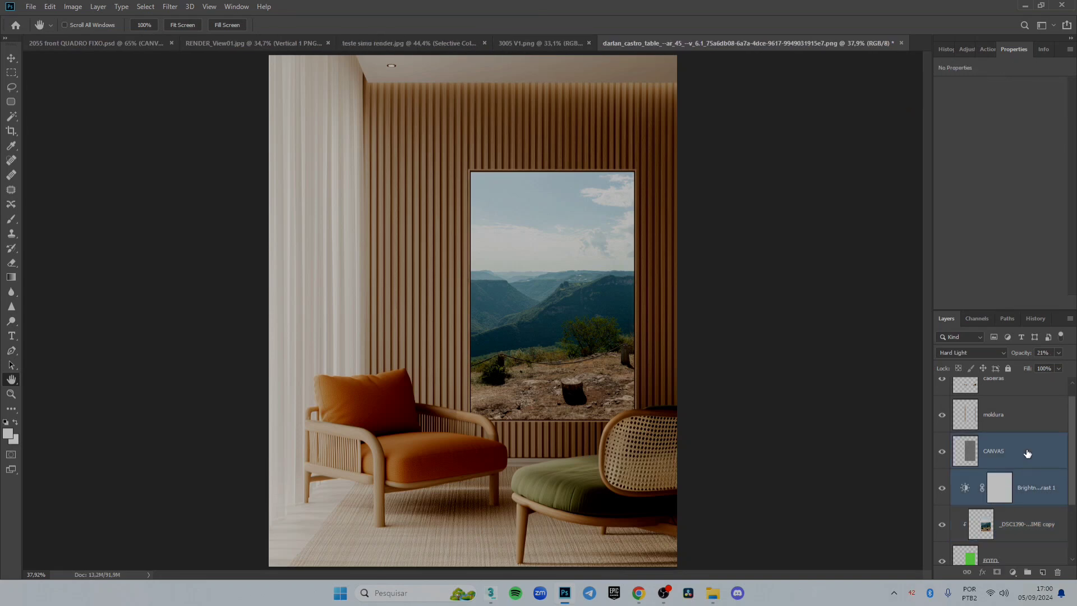
right_click(1028, 453)
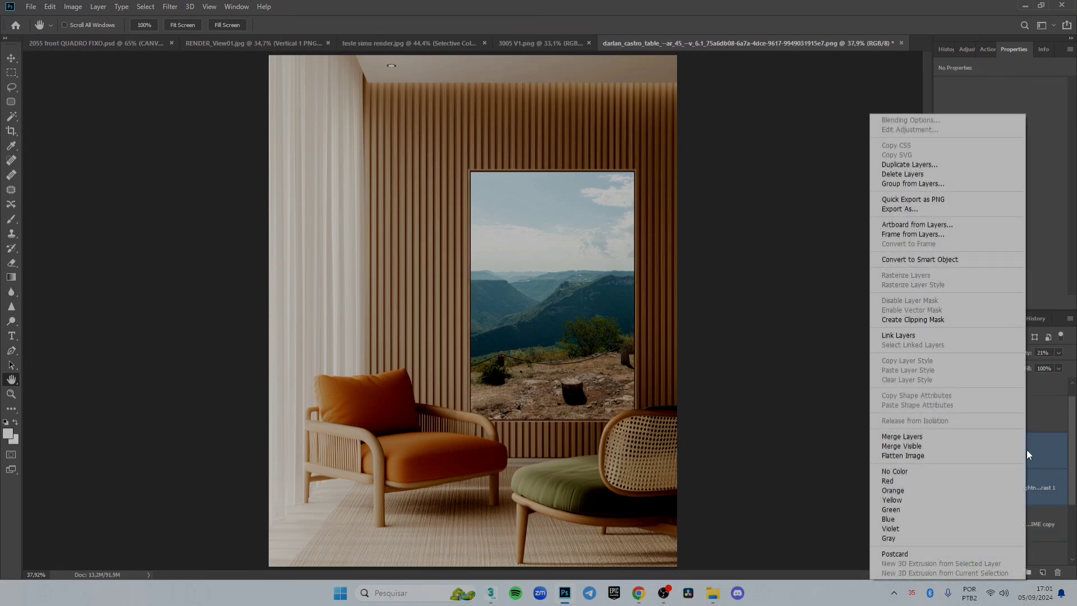
left_click(927, 319)
Step: Compare the wall frame with the green base layer of the clipping group hidden and shown
scroll(1074, 471, "down", 2)
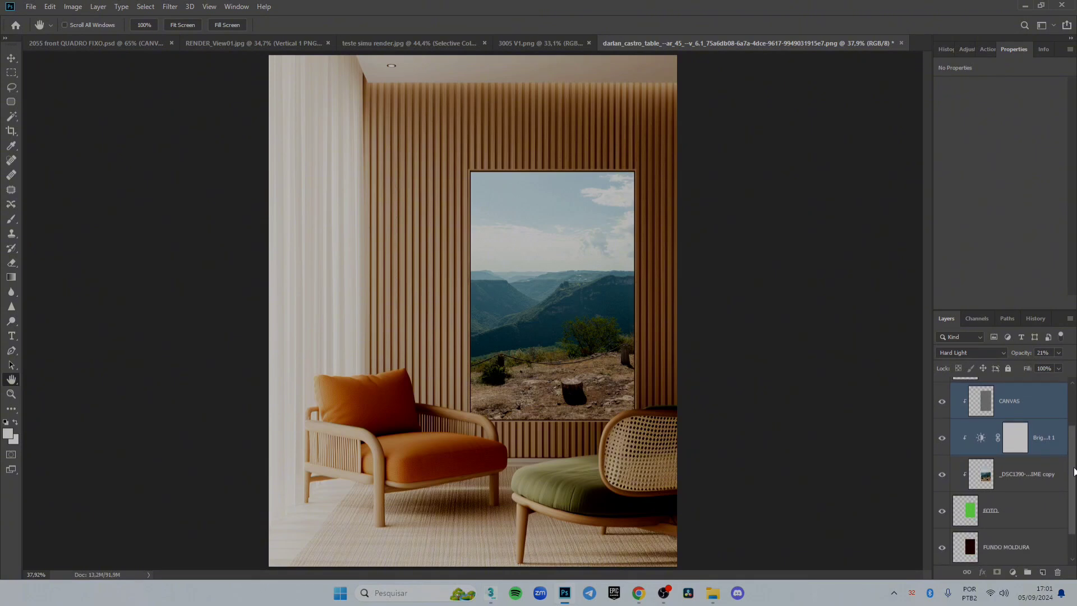
scroll(1074, 472, "down", 2)
scroll(1074, 471, "up", 2)
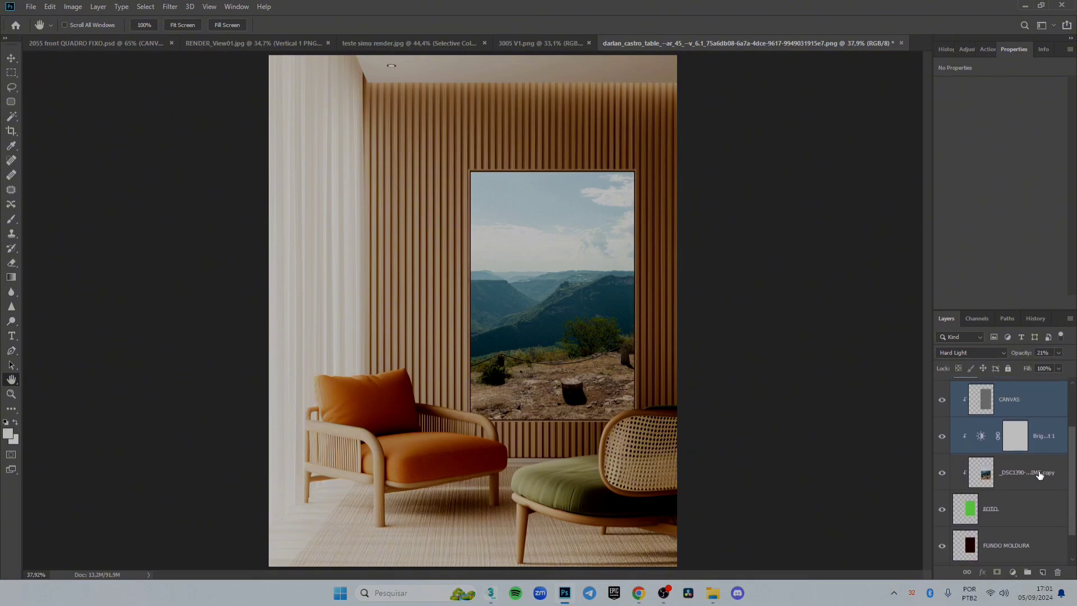
left_click(942, 511)
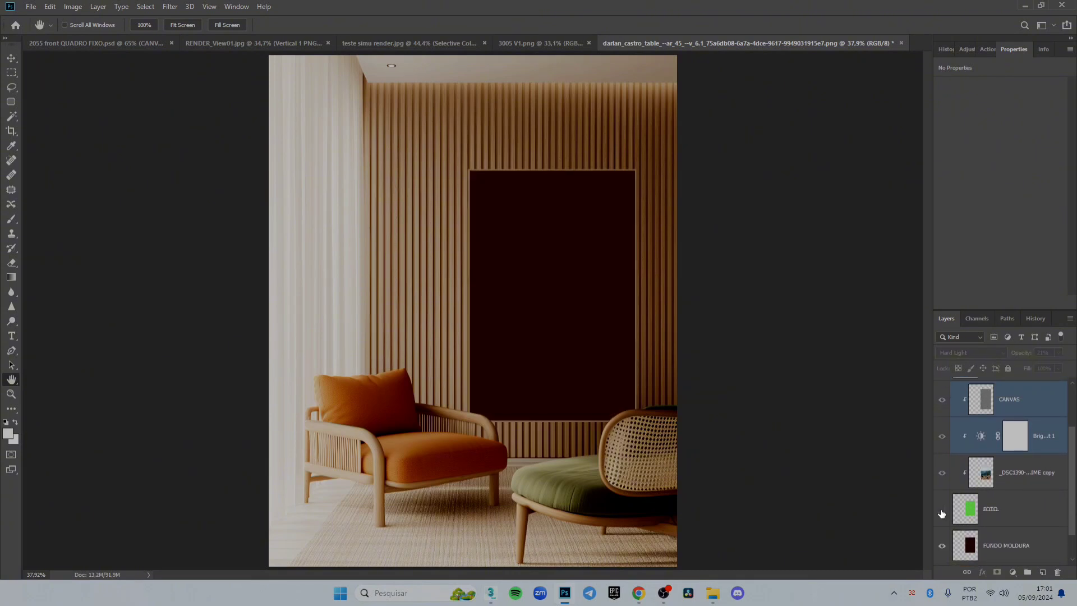
left_click(942, 511)
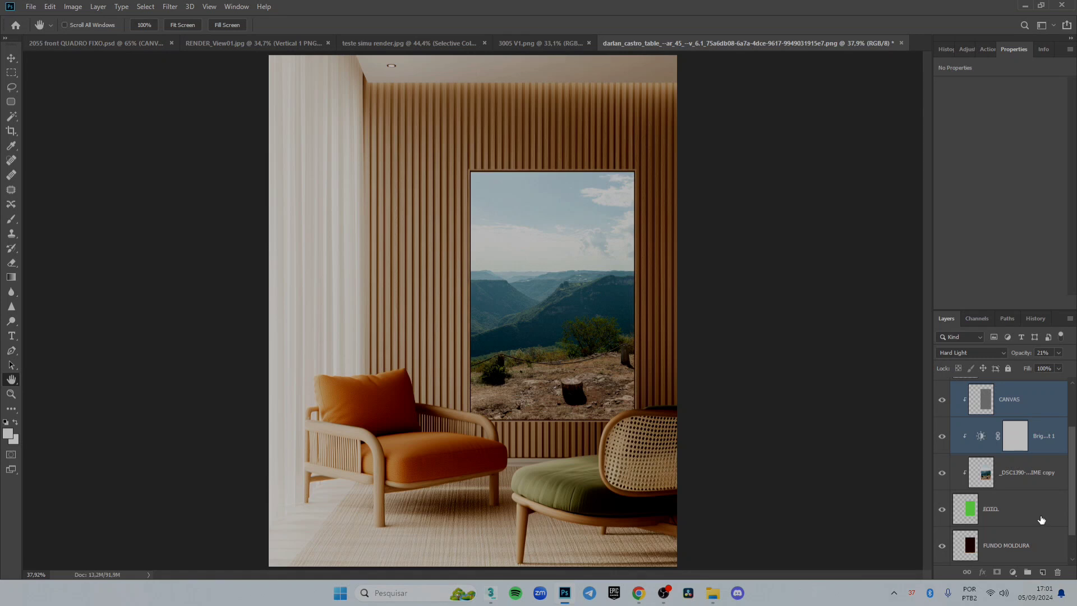
Step: Select the CANVAS layer and compare the framed photo with the texture hidden and shown
scroll(1038, 519, "up", 1)
left_click(1020, 447)
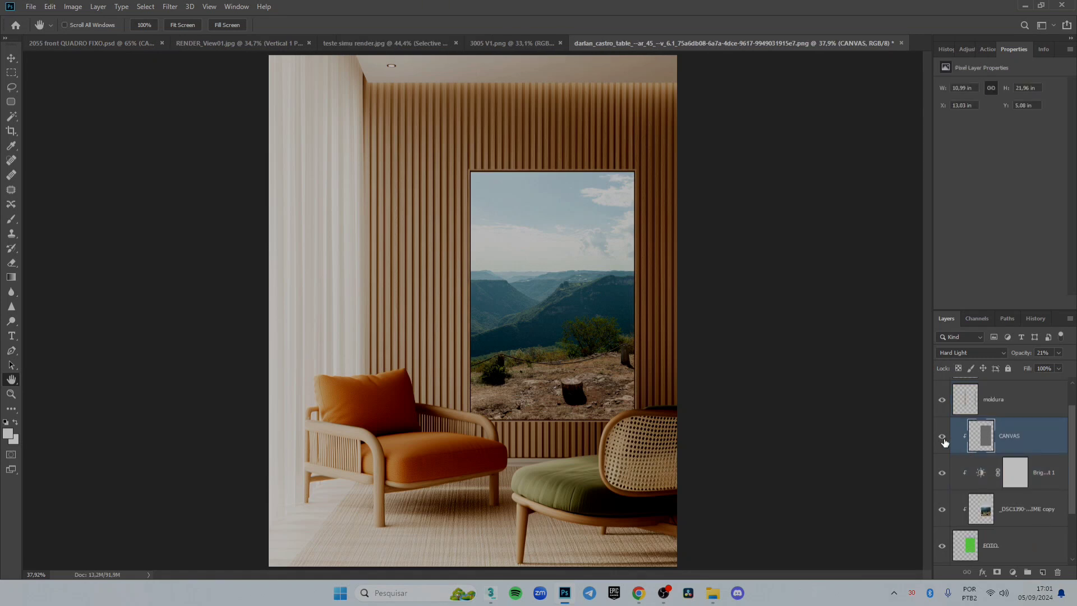
left_click(943, 440)
left_click(943, 441)
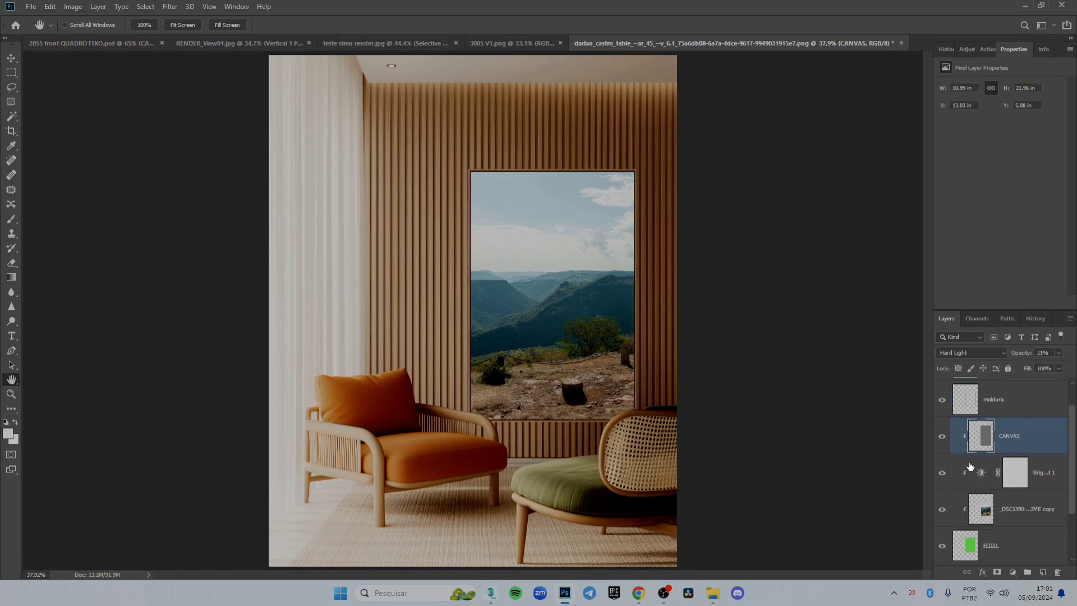
Step: Select the Brightness/Contrast adjustment and compare the framed photo with it hidden and shown
left_click(942, 474)
left_click(942, 474)
left_click(965, 476)
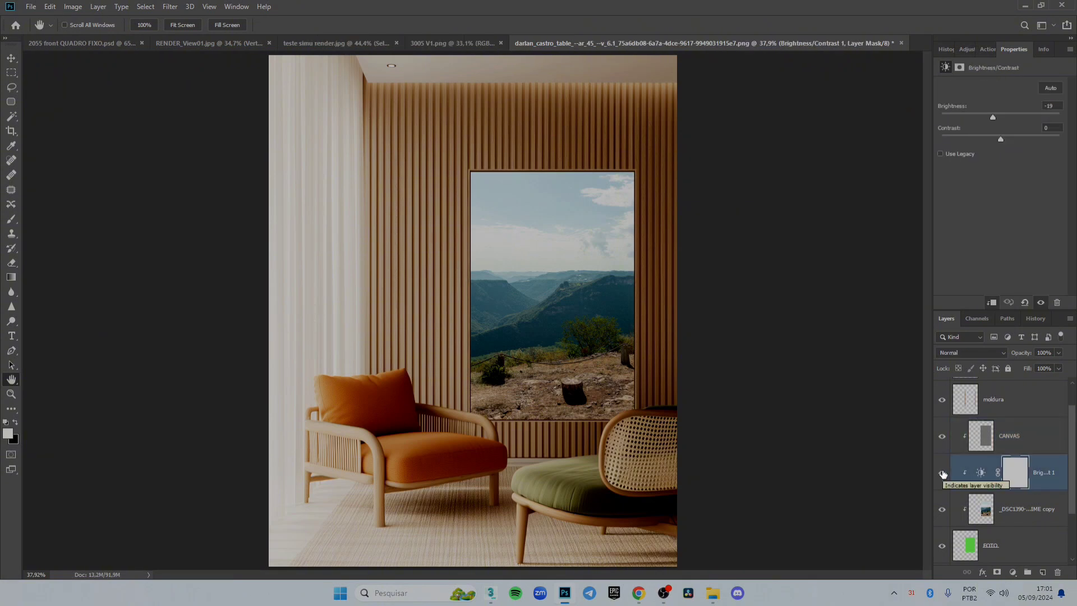
left_click(943, 474)
left_click(943, 475)
Step: Add an Exposure adjustment clipped above Brightness/Contrast, with exposure -0.09, offset -0.0024 and gamma correction 1.08
scroll(577, 337, "up", 2)
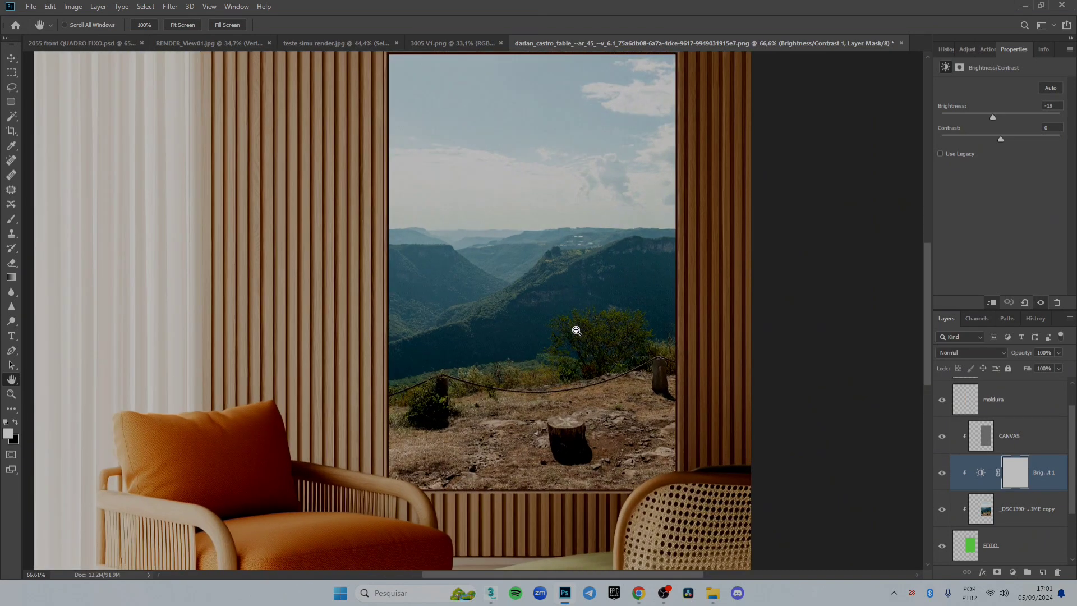
left_click_drag(583, 303, 587, 338)
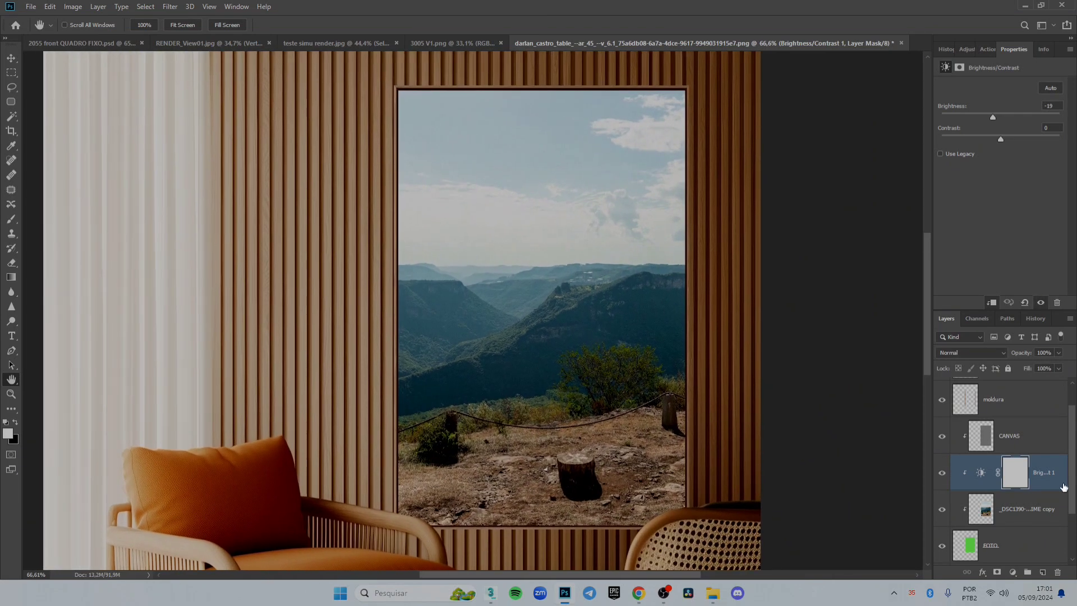
left_click(968, 49)
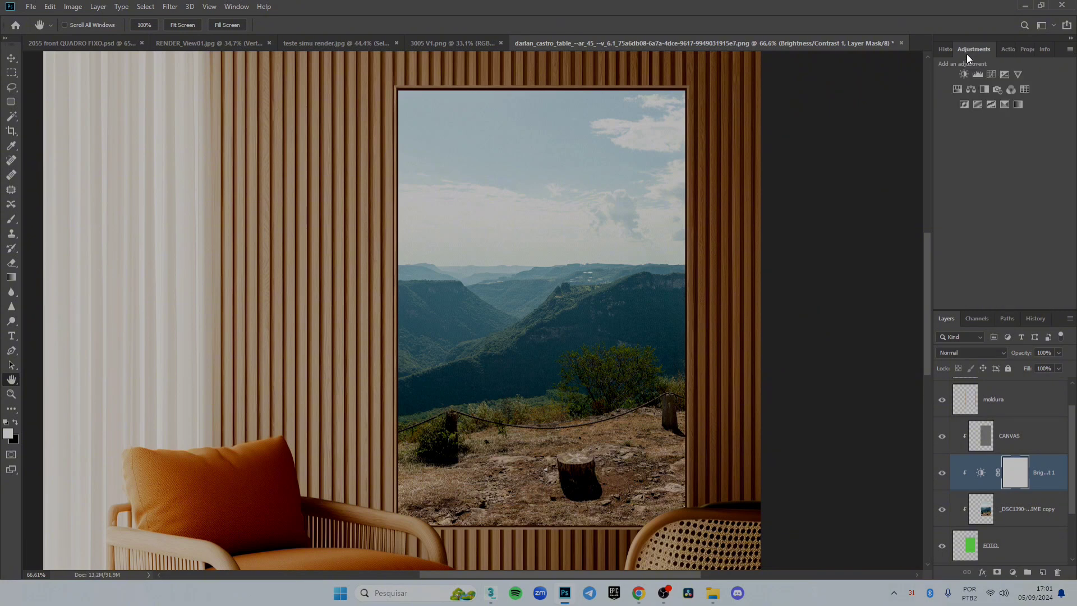
left_click(1007, 74)
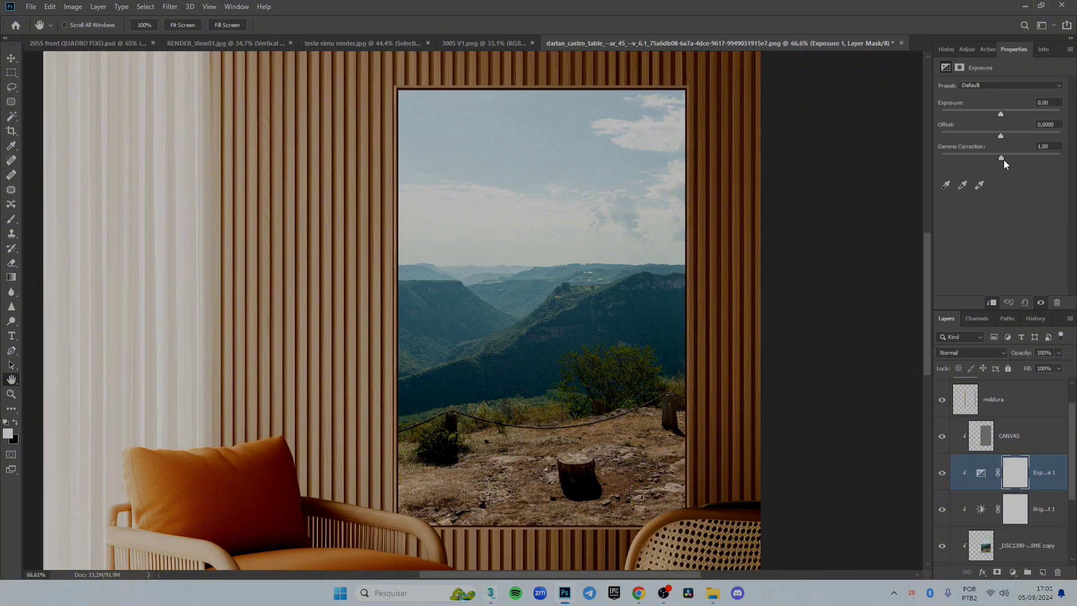
mouse_move(1003, 161)
left_mouse_down()
mouse_move(984, 157)
mouse_move(997, 160)
left_mouse_up()
left_click_drag(1004, 157, 1001, 156)
left_click_drag(1000, 160, 1001, 160)
left_click_drag(1000, 135, 1001, 137)
left_click_drag(1001, 113, 1000, 113)
Step: Compare the framed photo with the Exposure adjustment hidden and shown
left_click(938, 477)
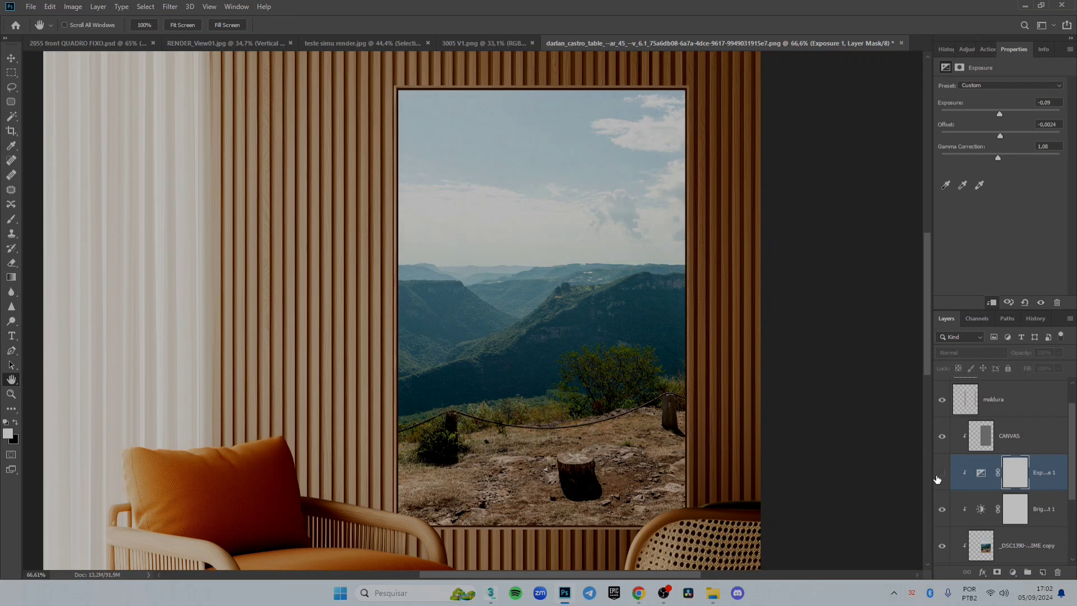
left_click(940, 474)
left_click(945, 475)
left_click(945, 475)
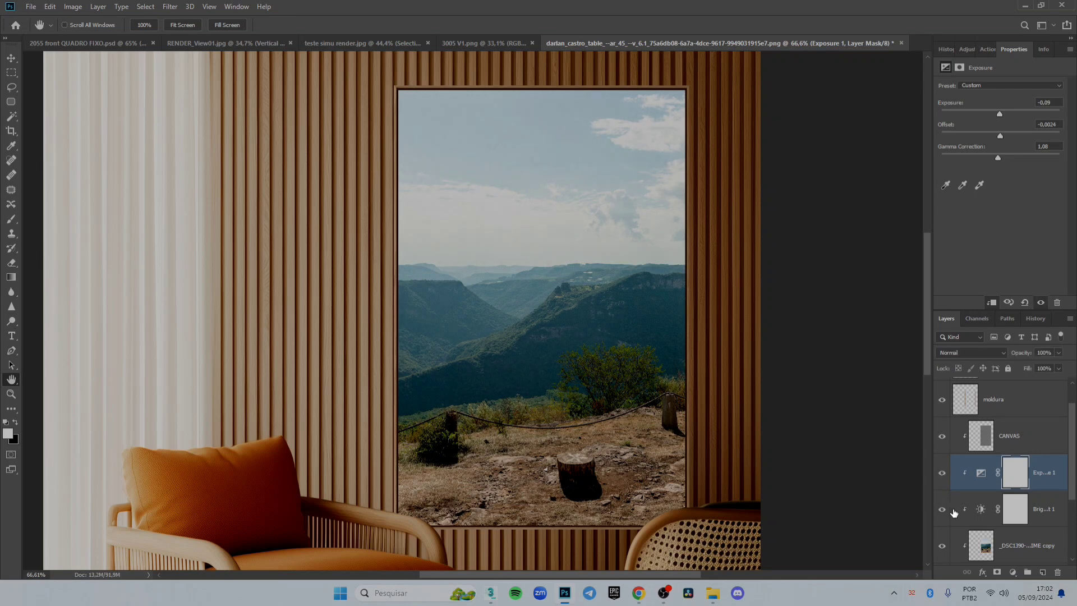
Step: Set the Exposure adjustment's exposure to -0.15, then compare the photo with the Exposure and Brightness/Contrast adjustments each hidden and shown
left_click(1054, 102)
key("BackSpace")
key("BackSpace")
type("15")
left_click(943, 473)
left_click(942, 473)
left_click(943, 474)
left_click(943, 474)
left_click(942, 510)
left_click(942, 510)
Step: Examine the darkened photo up close and within the whole room to judge how well it matches the lighting
left_click_drag(563, 322, 581, 290)
scroll(580, 290, "down", 4)
scroll(543, 320, "up", 1)
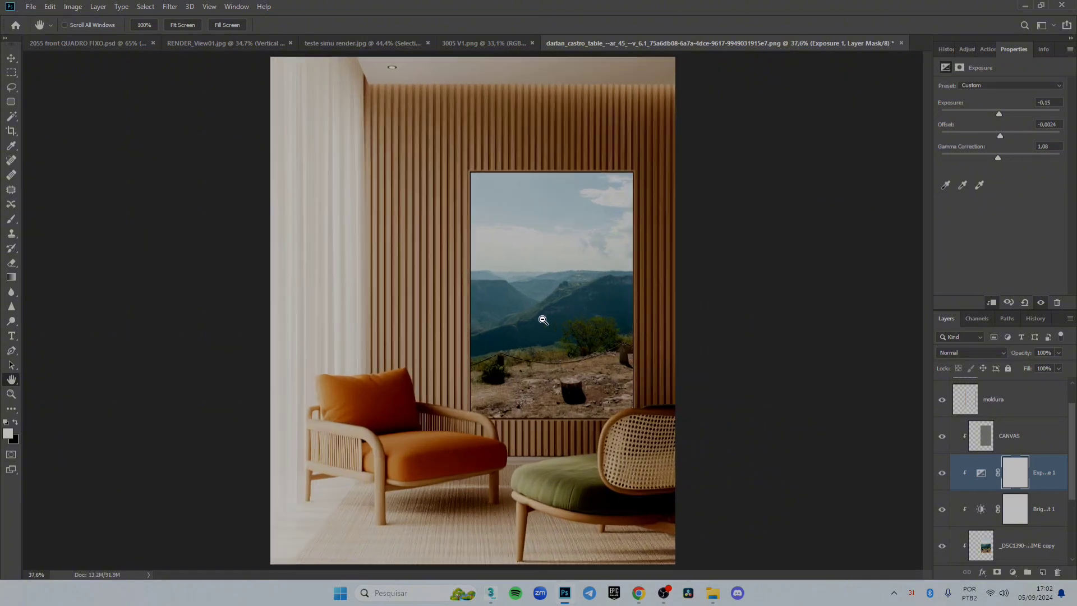
scroll(543, 319, "up", 3)
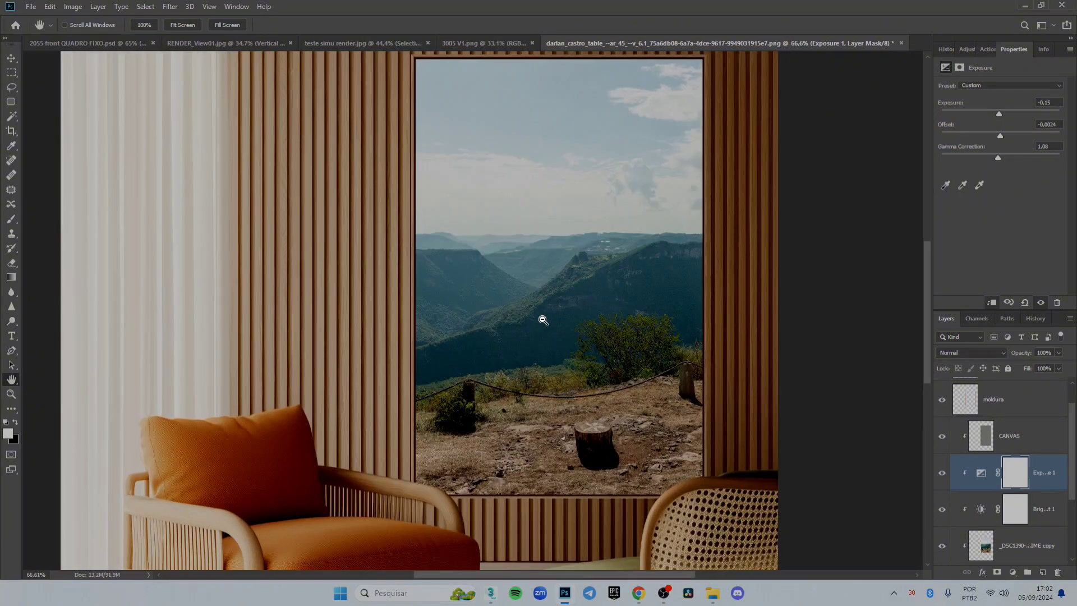
left_click_drag(512, 278, 572, 319)
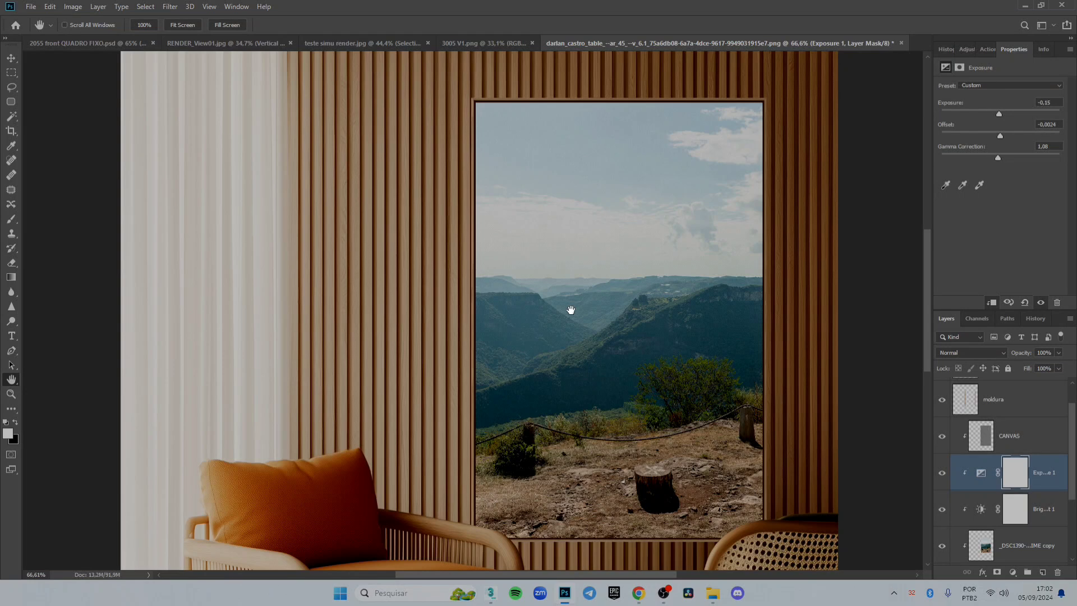
scroll(571, 310, "down", 3)
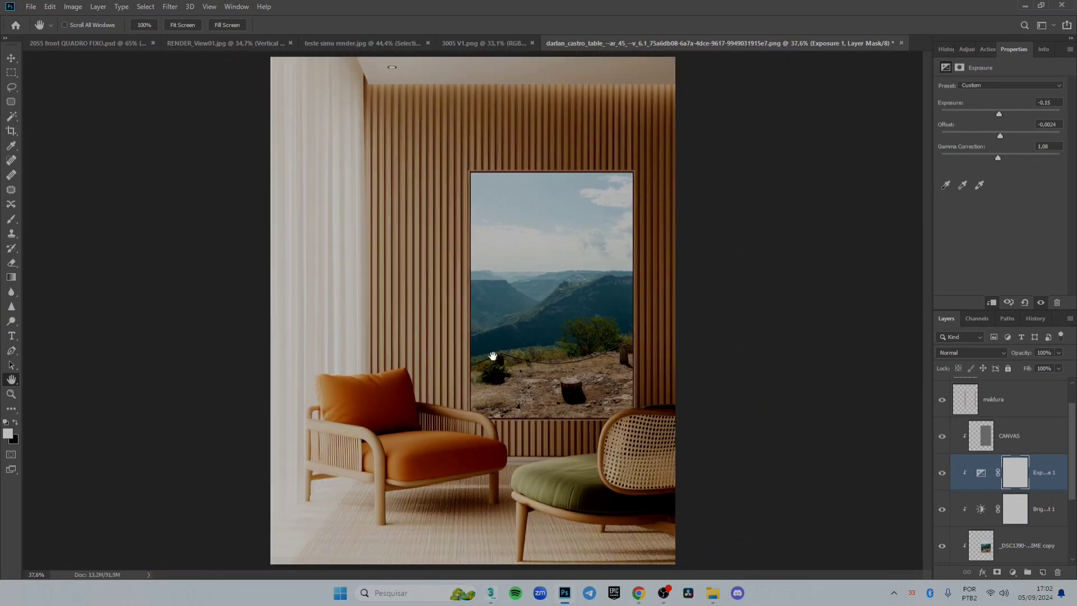
scroll(492, 357, "up", 3)
scroll(664, 303, "up", 1)
left_click_drag(659, 291, 644, 330)
scroll(644, 329, "down", 3)
Step: Review the clipped CANVAS, Exposure and Brightness/Contrast layers in the stack, select CANVAS alone and check the framed photo again
left_click(1051, 504, "shift")
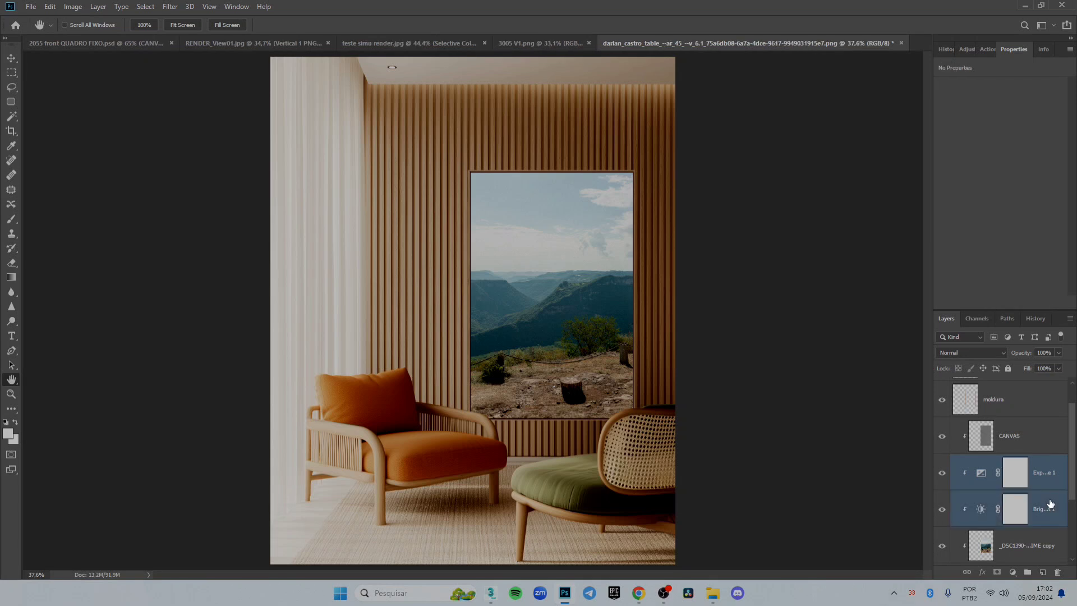
left_click(1051, 444, "shift")
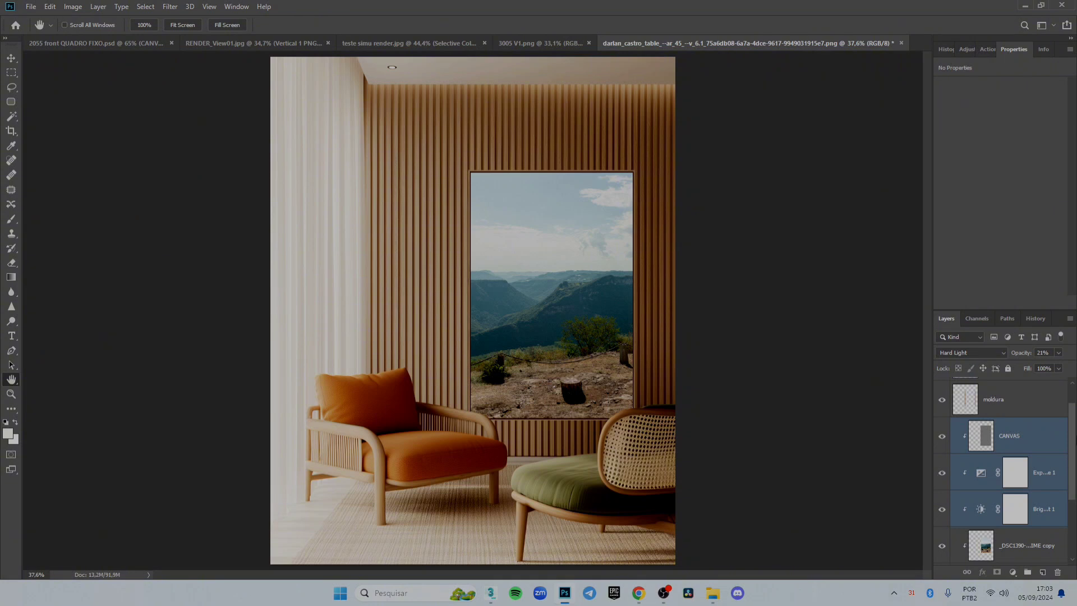
scroll(1070, 477, "down", 3)
scroll(1005, 471, "up", 3)
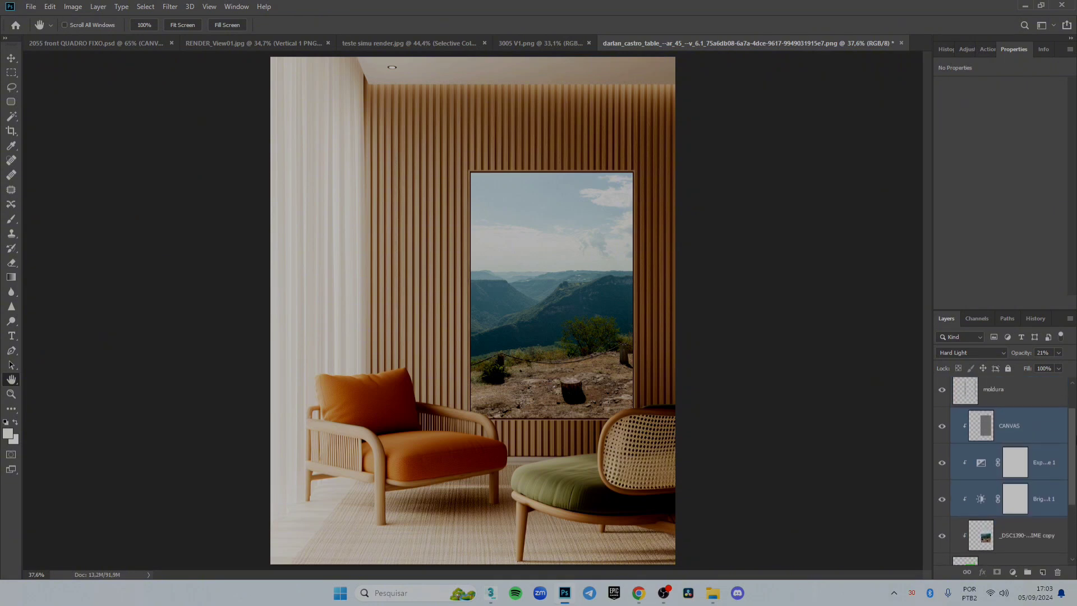
scroll(1004, 471, "down", 3)
scroll(1005, 471, "up", 3)
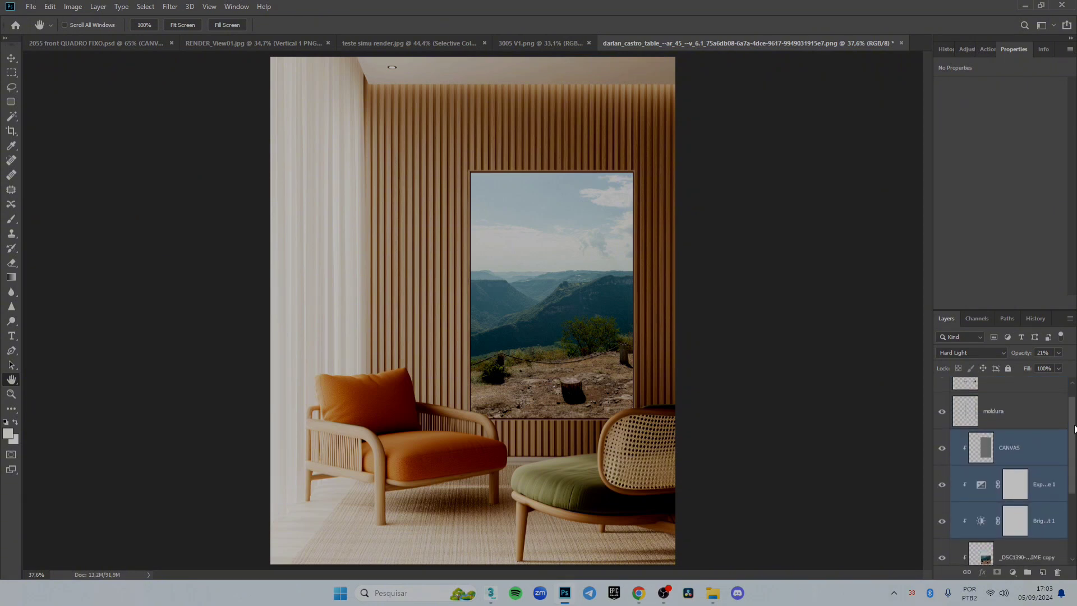
left_click(1064, 479)
left_click(1049, 429)
scroll(1071, 399, "up", 1)
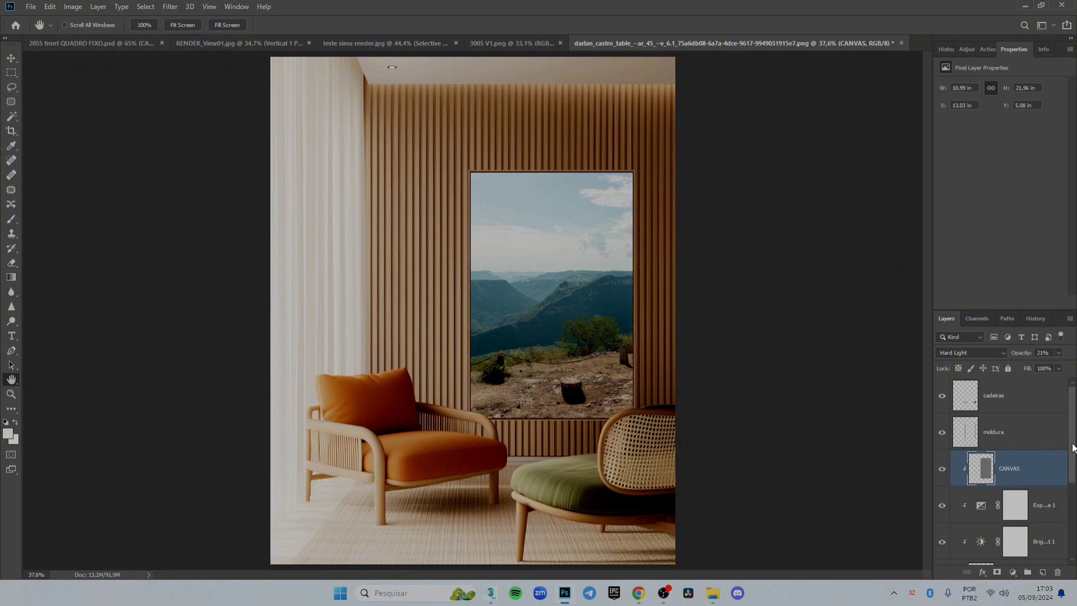
left_click_drag(1074, 448, 1074, 469)
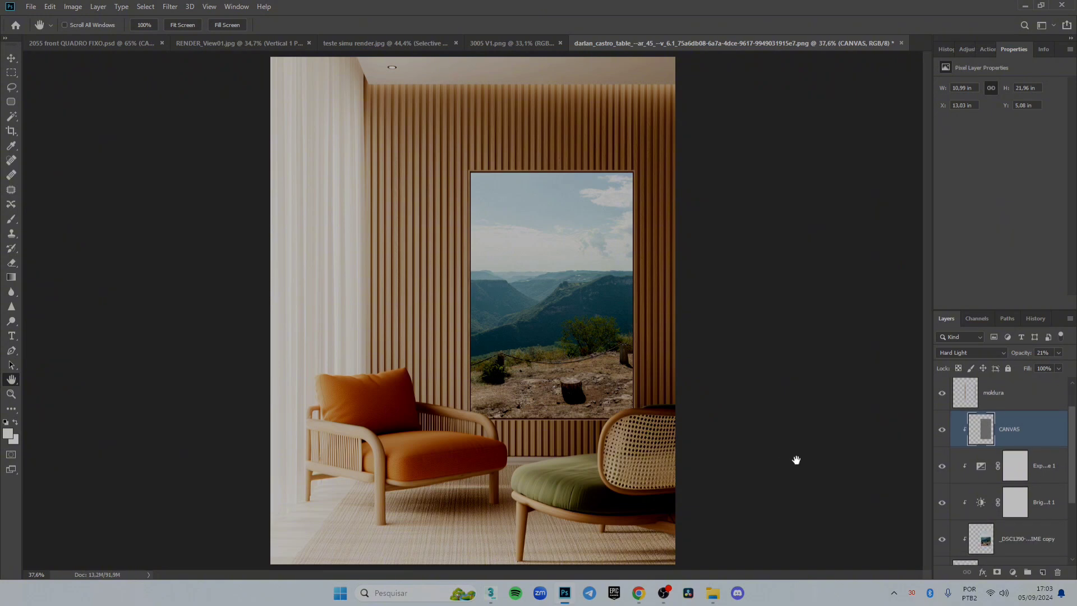
scroll(592, 225, "up", 2)
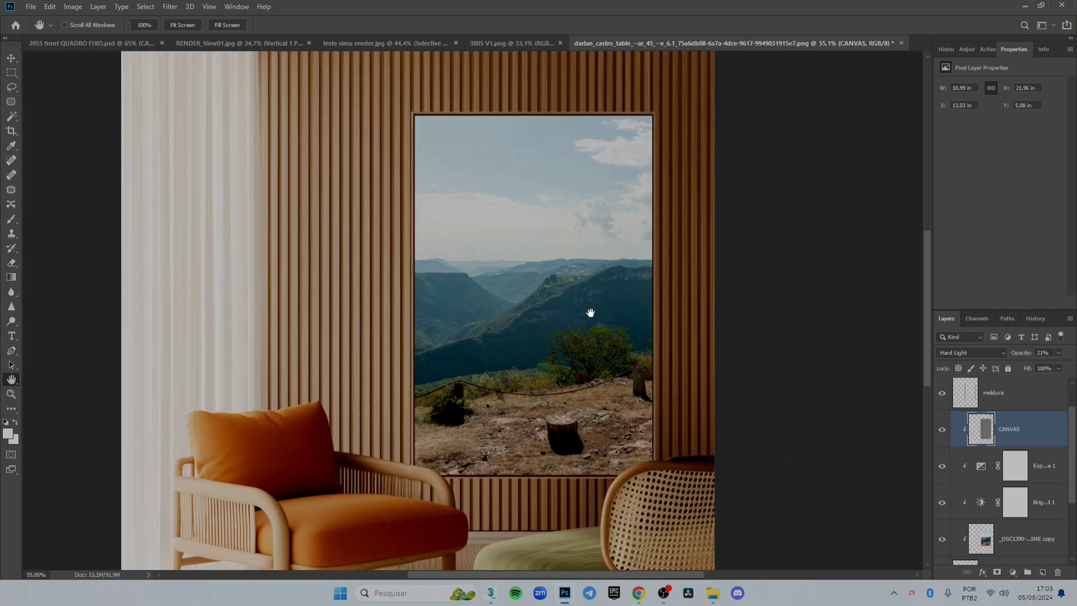
scroll(655, 369, "down", 2)
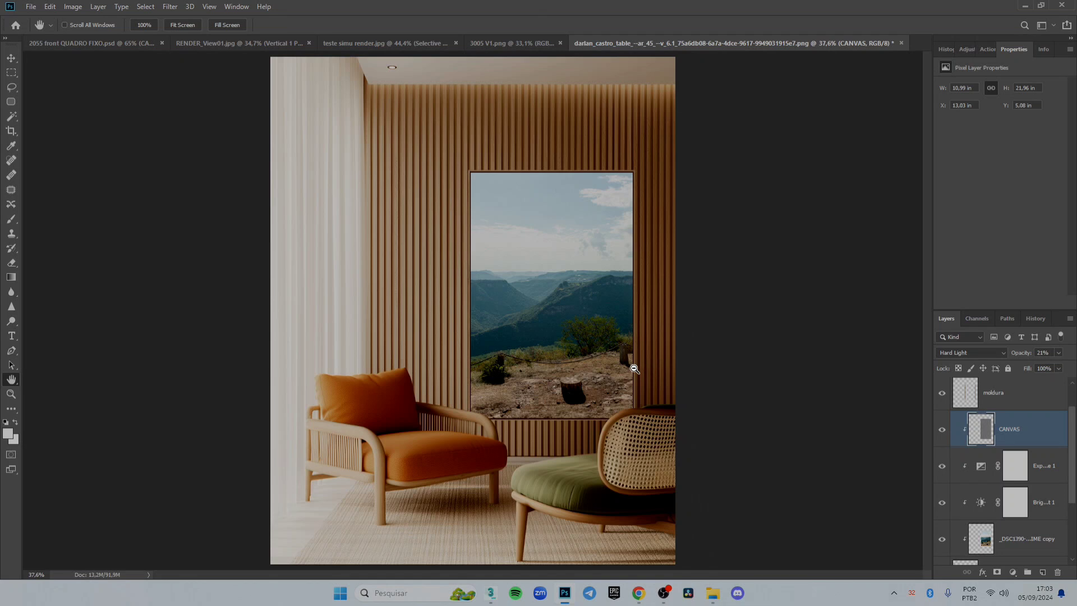
scroll(1055, 441, "up", 1)
double_click(1038, 431)
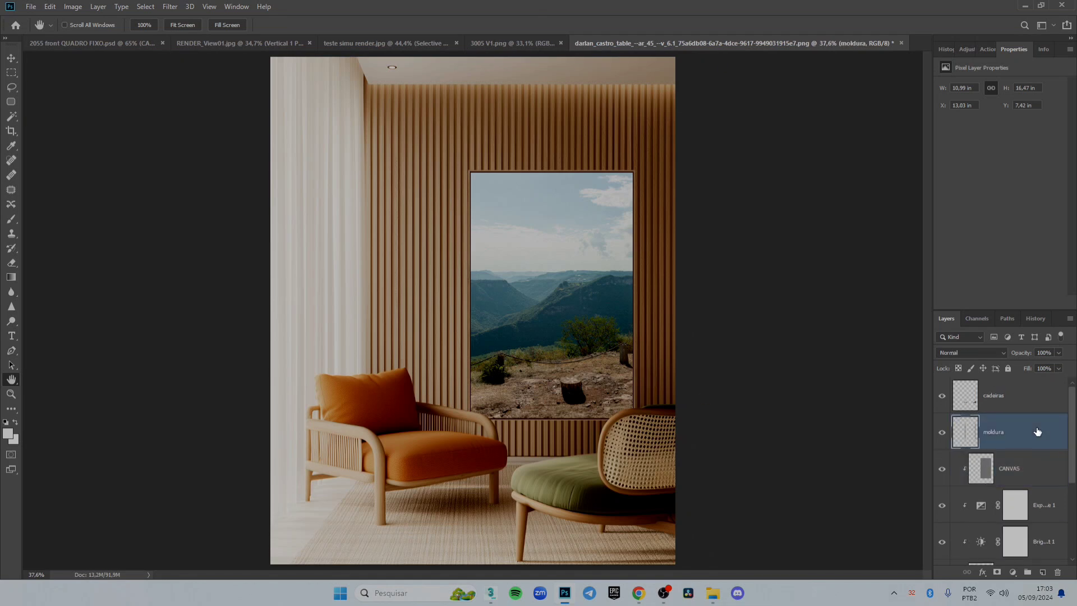
left_click_drag(753, 145, 829, 144)
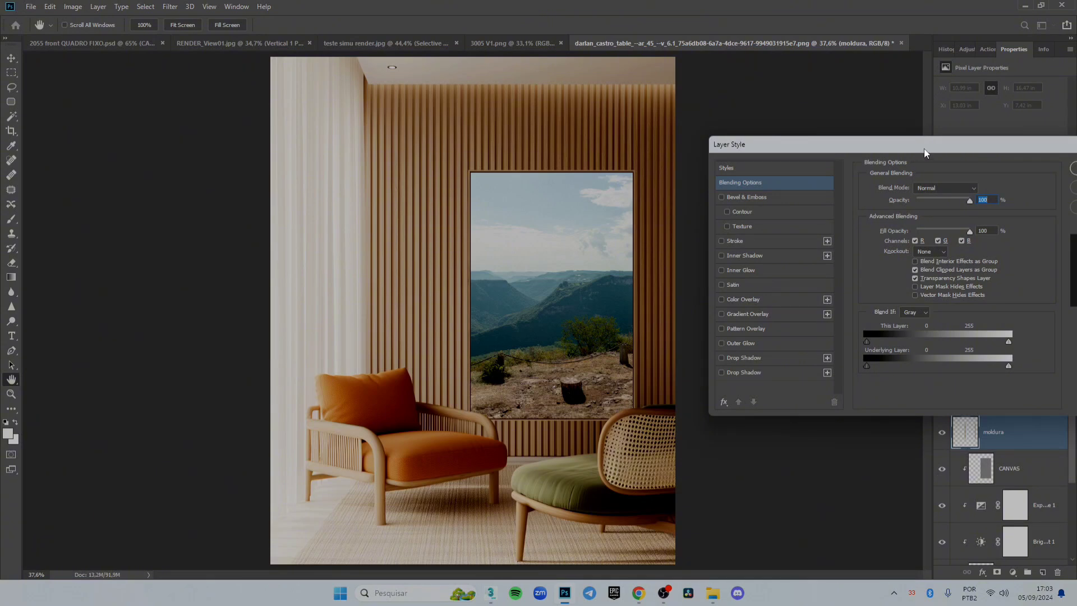
left_click_drag(924, 150, 695, 140)
left_click(911, 134)
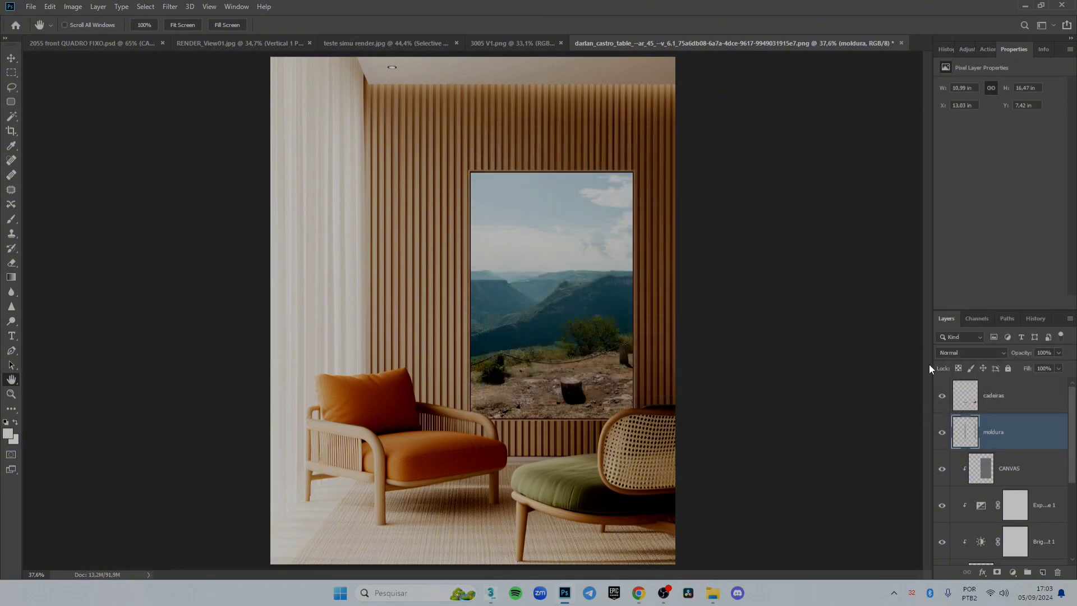
Step: Brighten the frame on the moldura layer with the Camera Raw filter, using an exposure of +0.40 and comparing it with the original
scroll(560, 305, "up", 2)
scroll(559, 304, "down", 2)
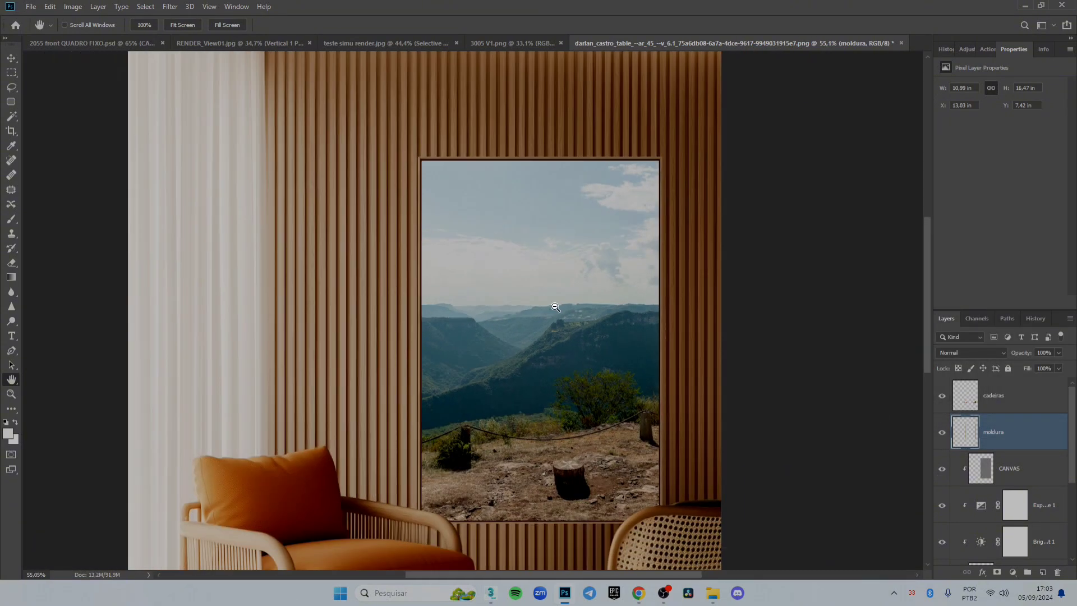
left_click_drag(538, 312, 392, 313)
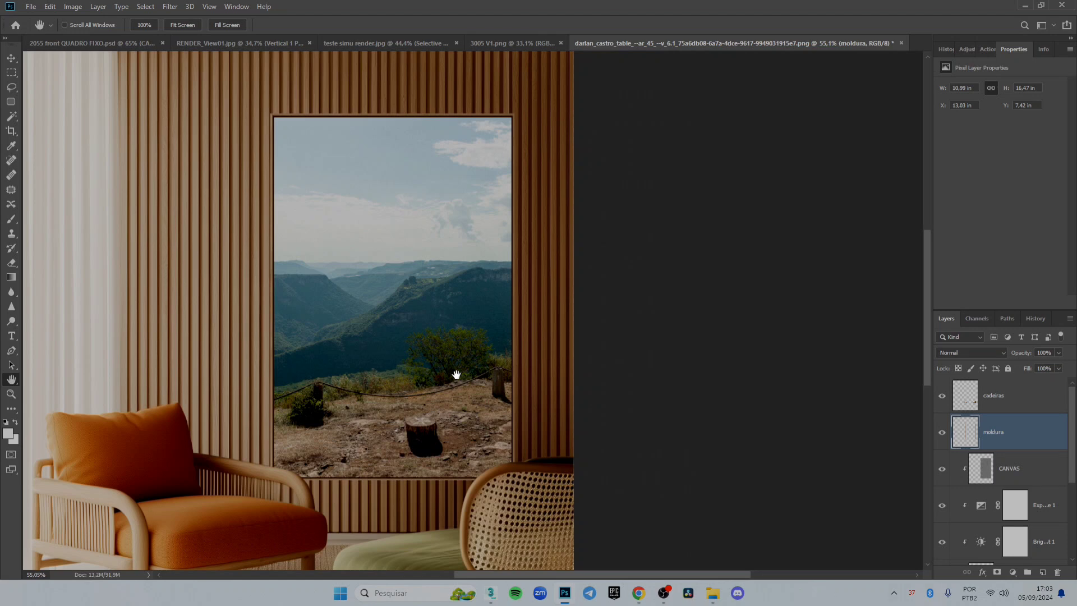
key("ctrl+0")
key("shift+ctrl+a")
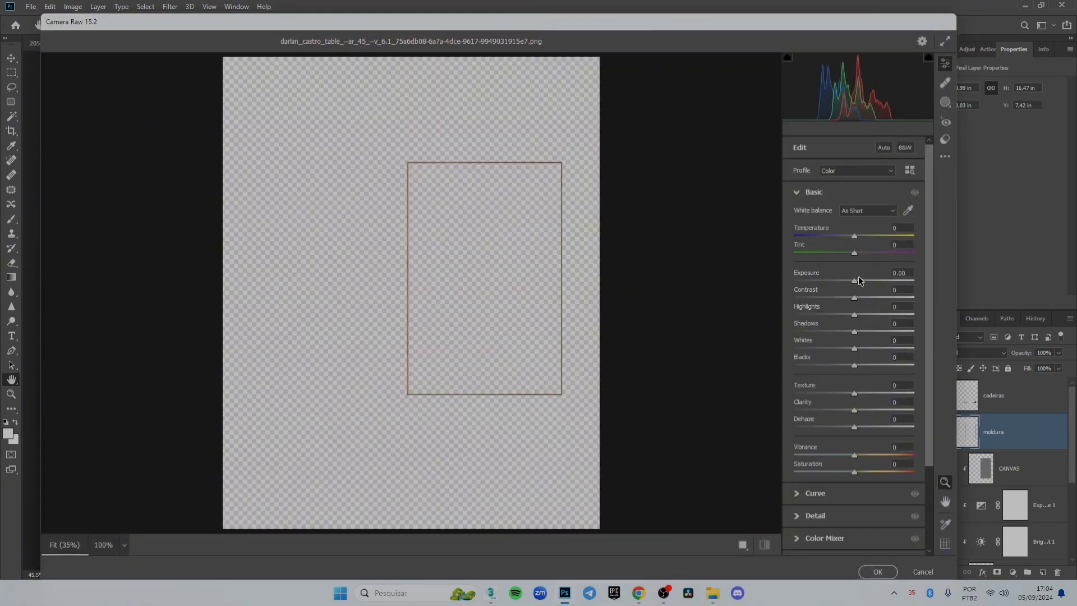
left_click_drag(854, 281, 860, 284)
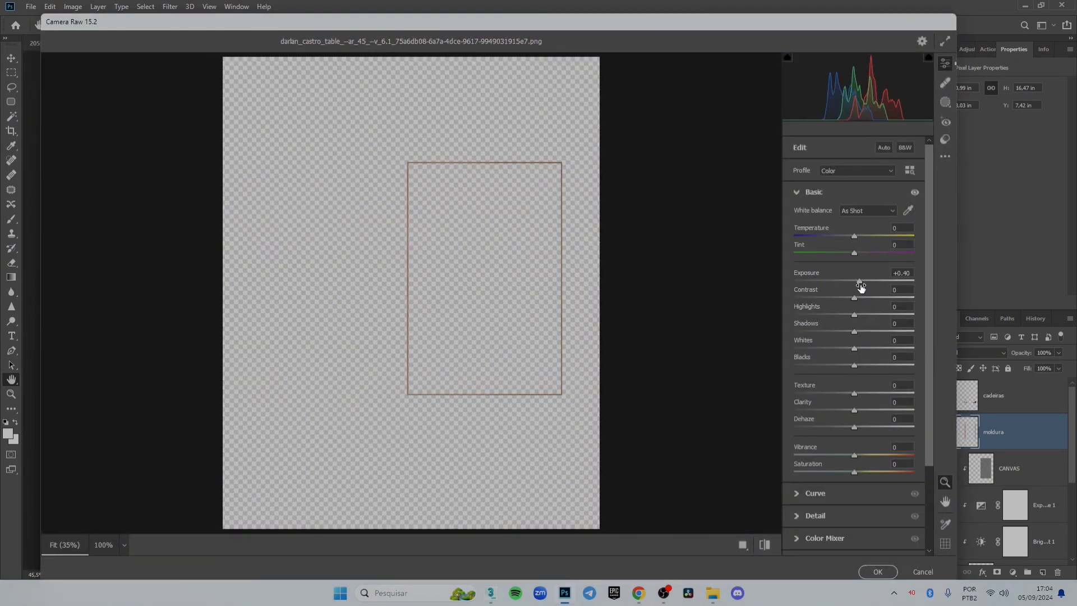
left_click(630, 397)
key("ctrl+z")
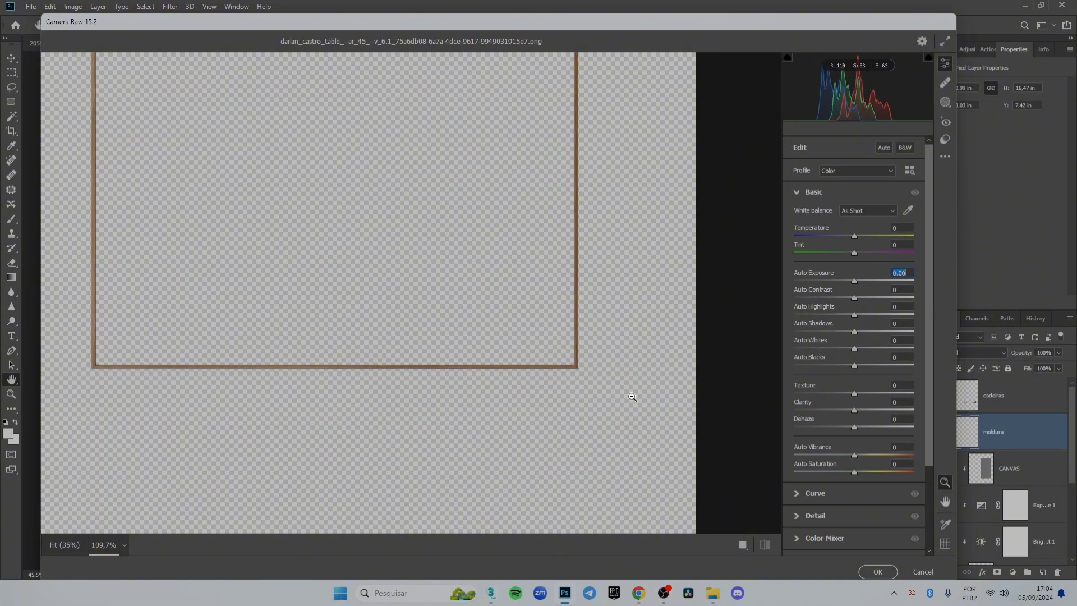
key("ctrl+shift+z")
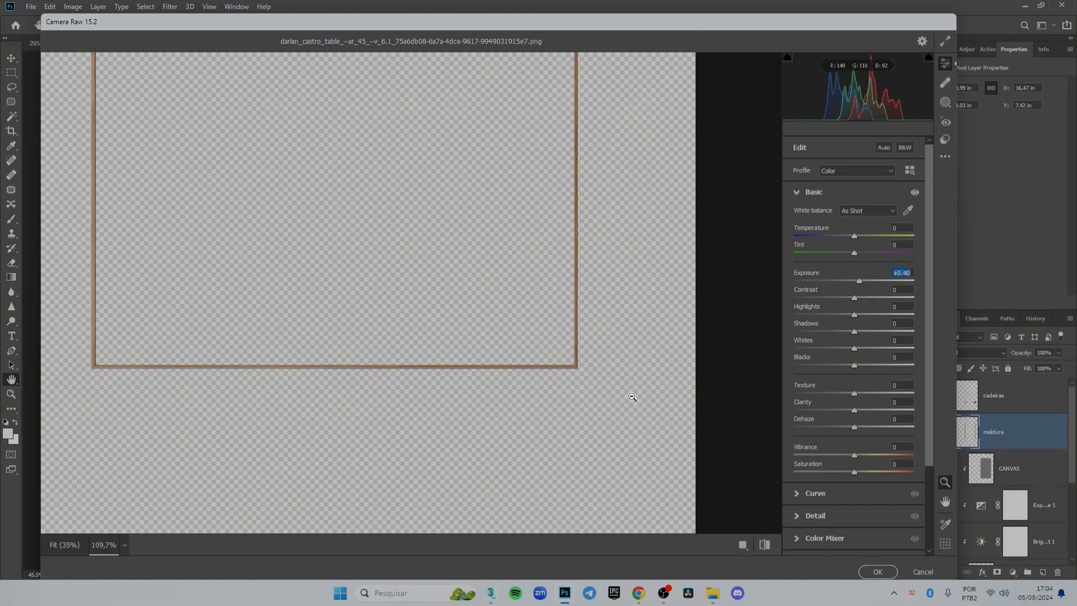
left_click(876, 571)
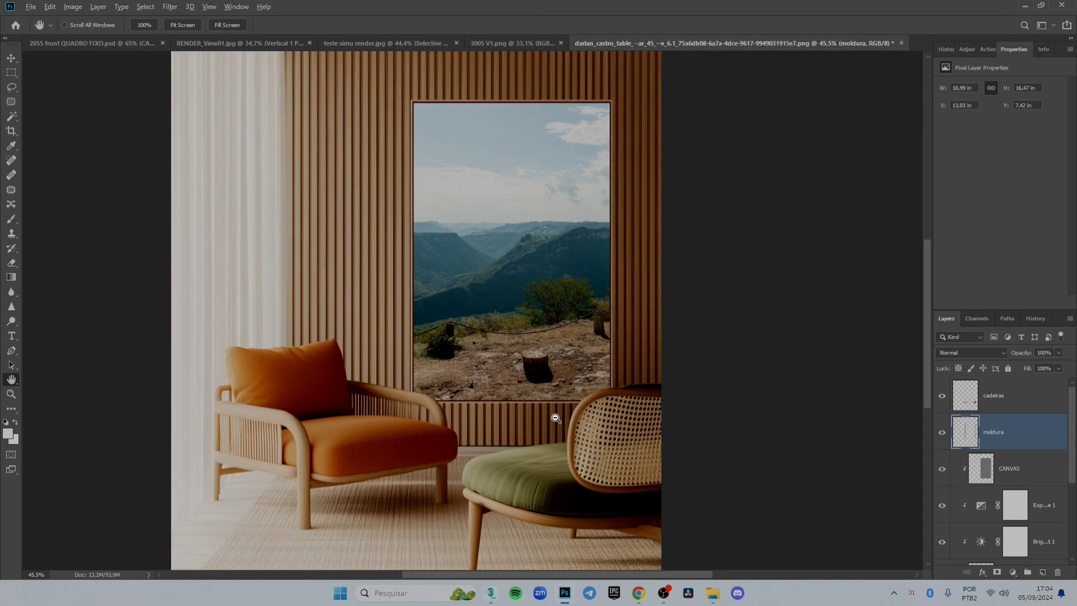
Step: Examine the framed photo, the frame's edges and the wood slats up close and within the whole room to judge the realism
scroll(555, 418, "down", 1)
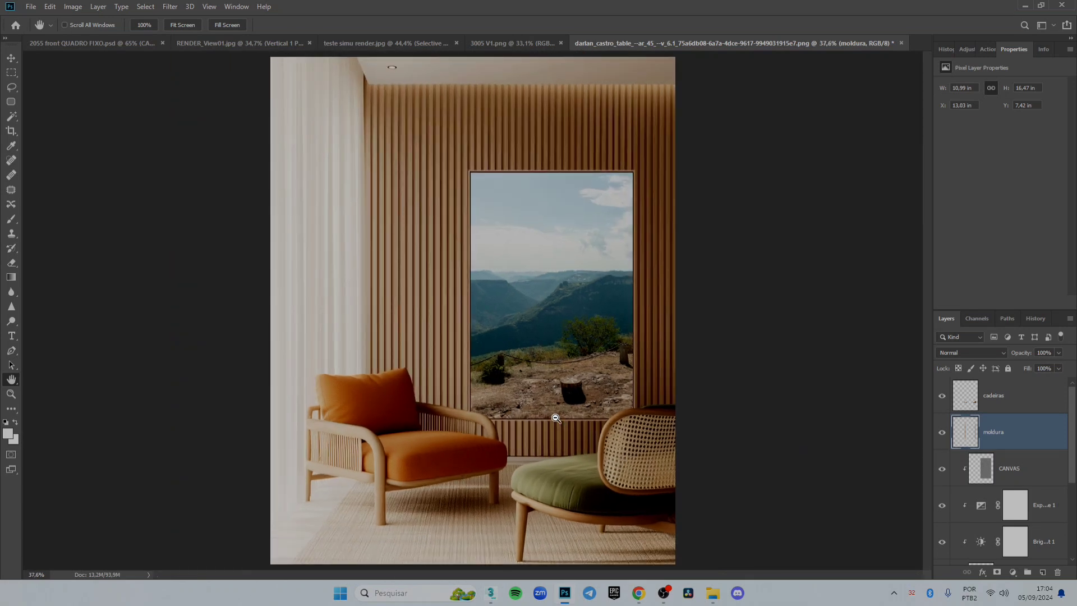
scroll(559, 365, "up", 2)
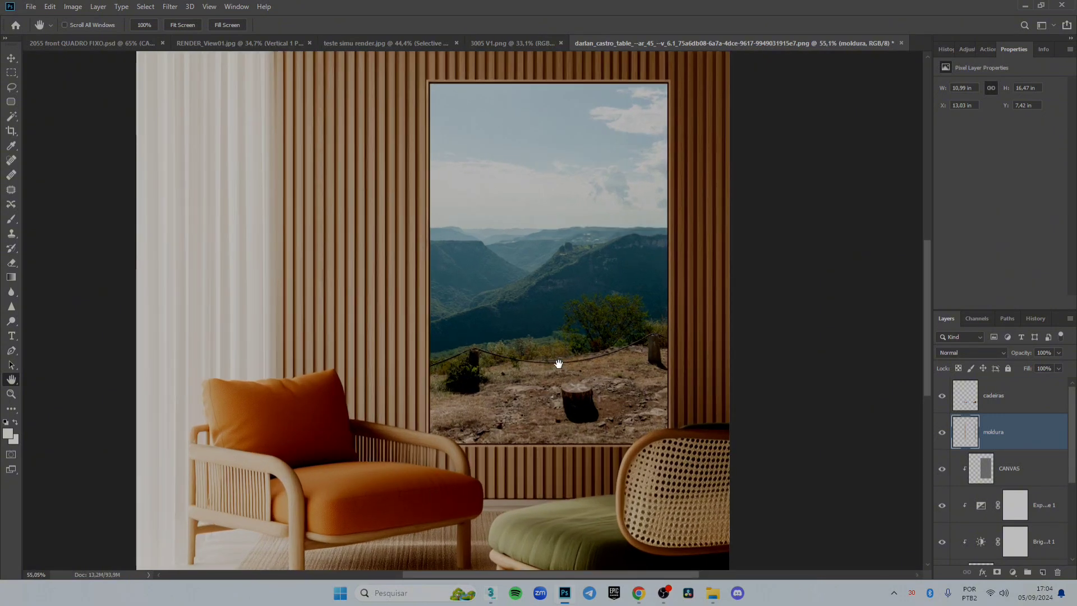
key("alt+bracketright")
scroll(623, 420, "up", 2)
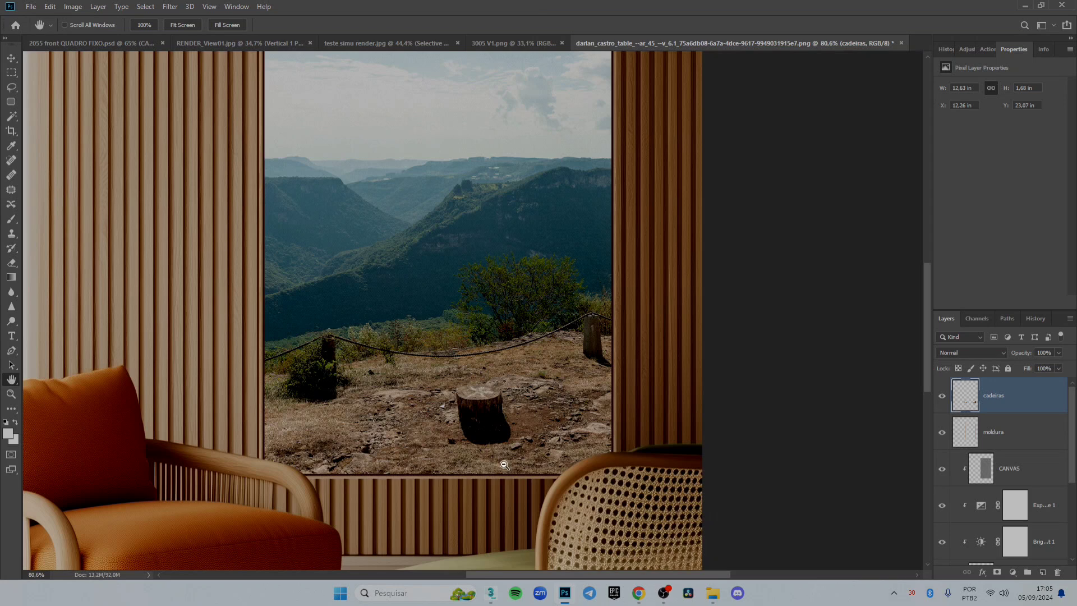
scroll(556, 275, "down", 2)
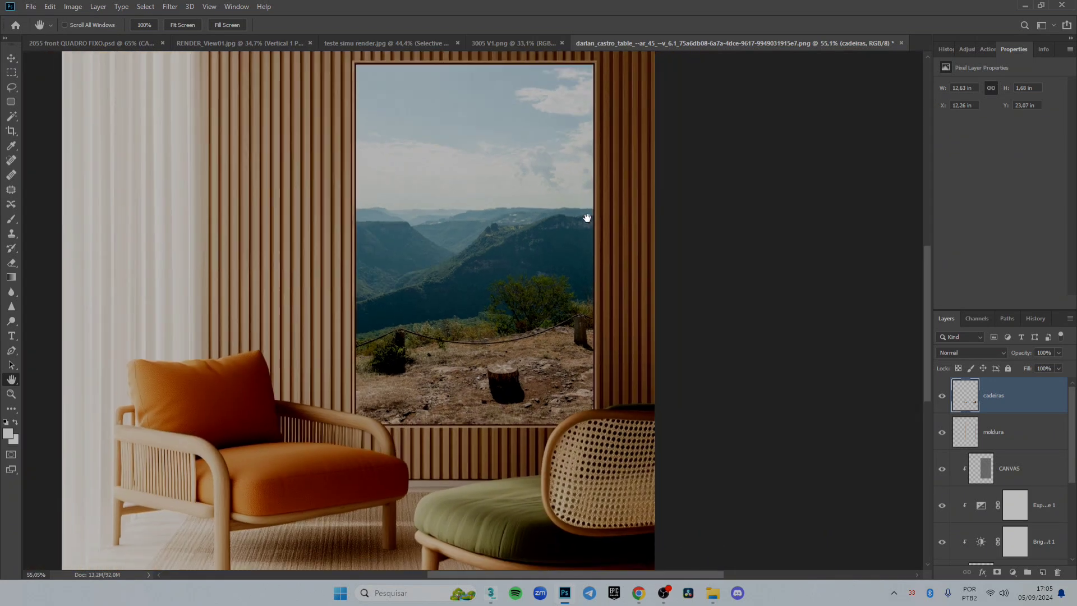
scroll(561, 253, "up", 2)
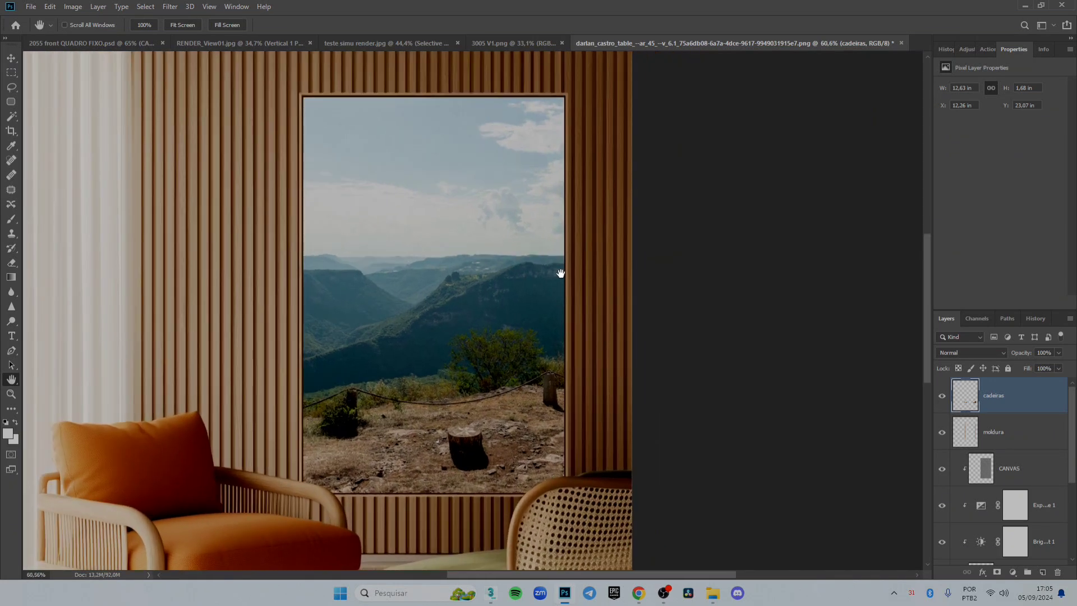
scroll(501, 203, "down", 3)
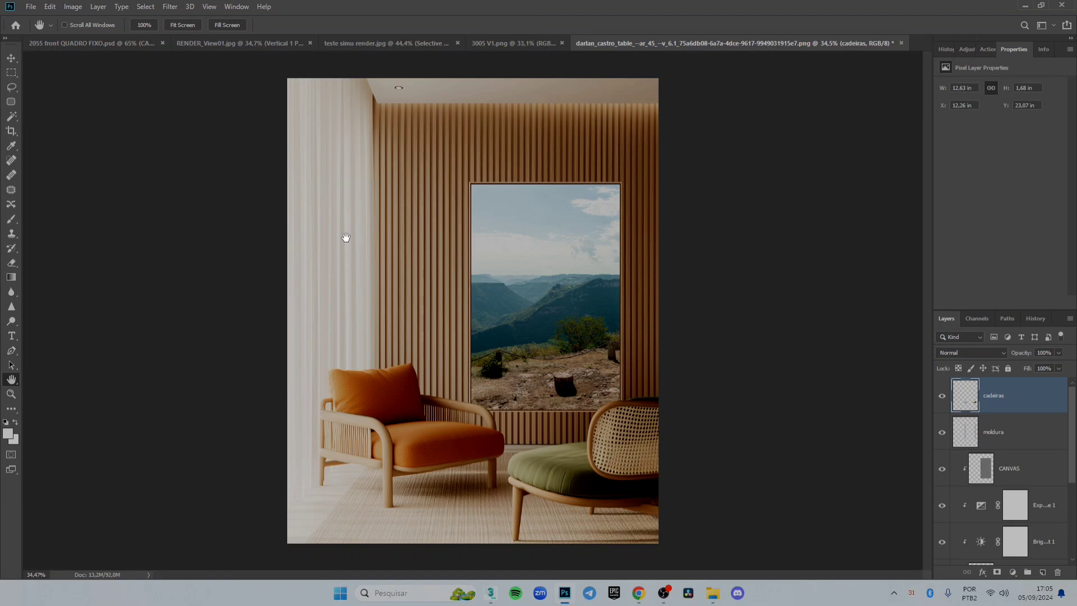
scroll(407, 286, "up", 2)
scroll(413, 283, "up", 5)
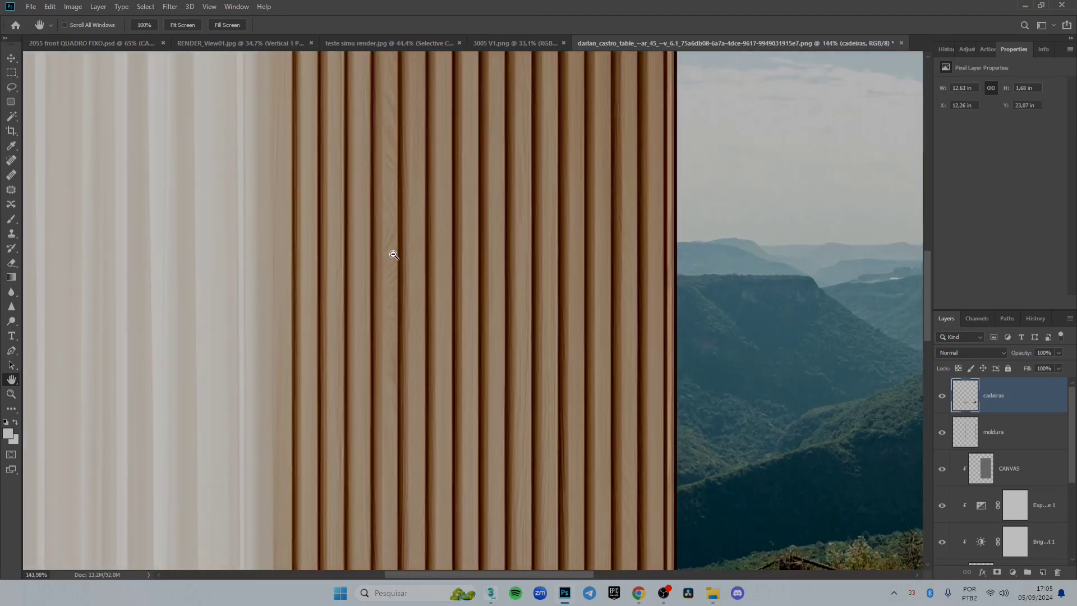
scroll(402, 306, "down", 6)
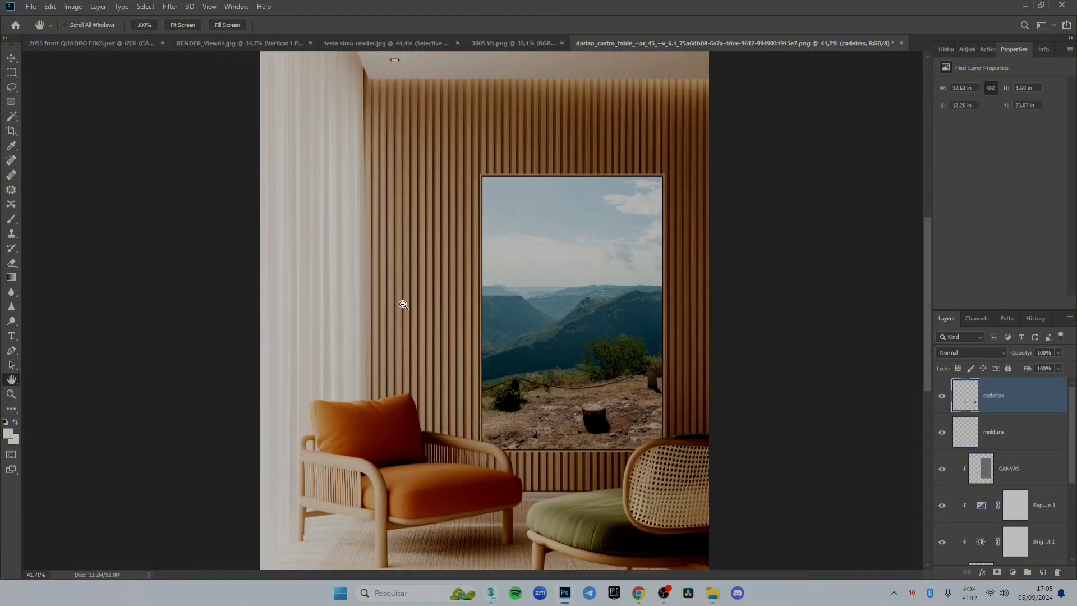
scroll(619, 281, "up", 1)
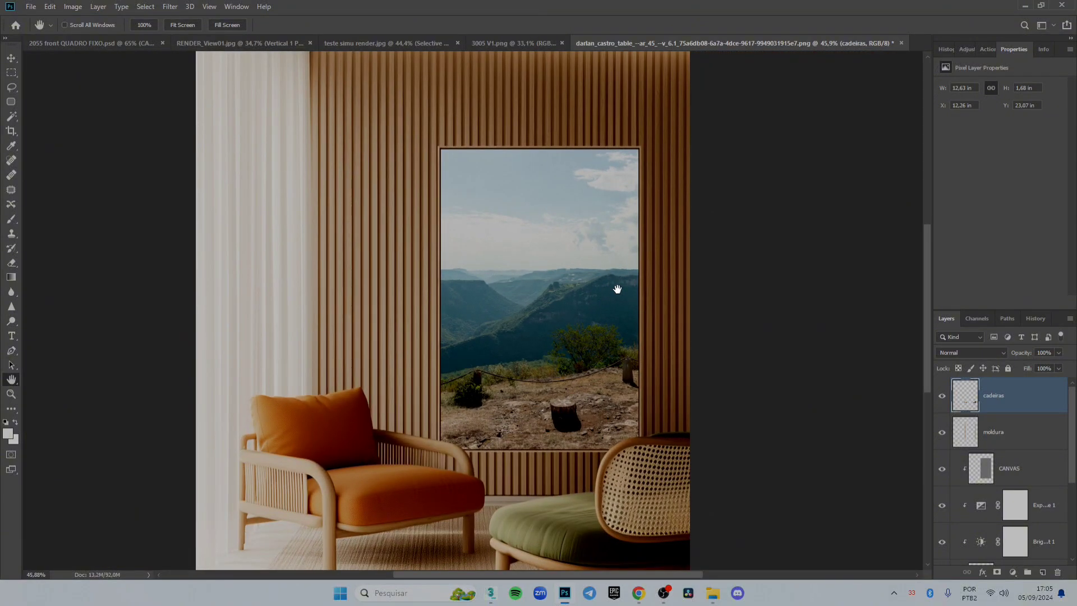
scroll(472, 239, "down", 3)
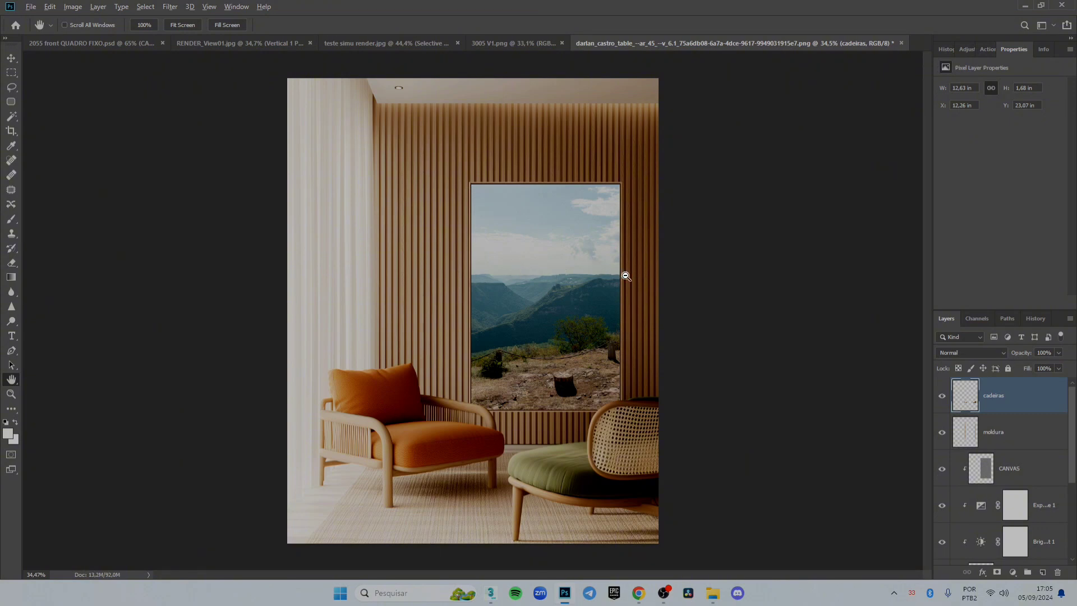
scroll(623, 276, "up", 2)
left_click_drag(620, 276, 603, 283)
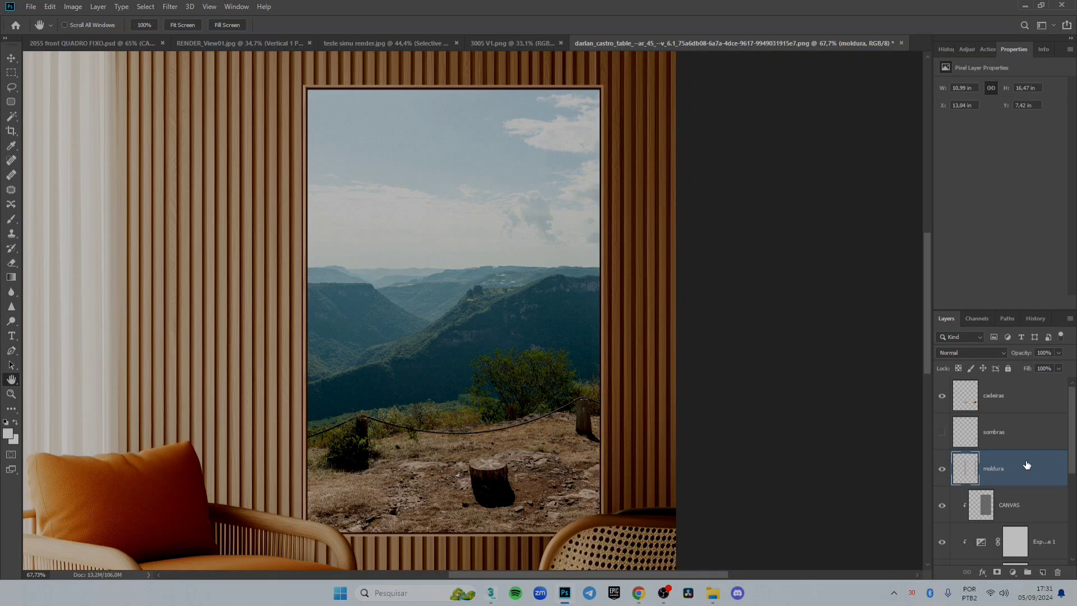
Step: Try two drop shadows on the moldura layer, raising the first one's opacity to 100% and increasing its distance
double_click(1027, 465)
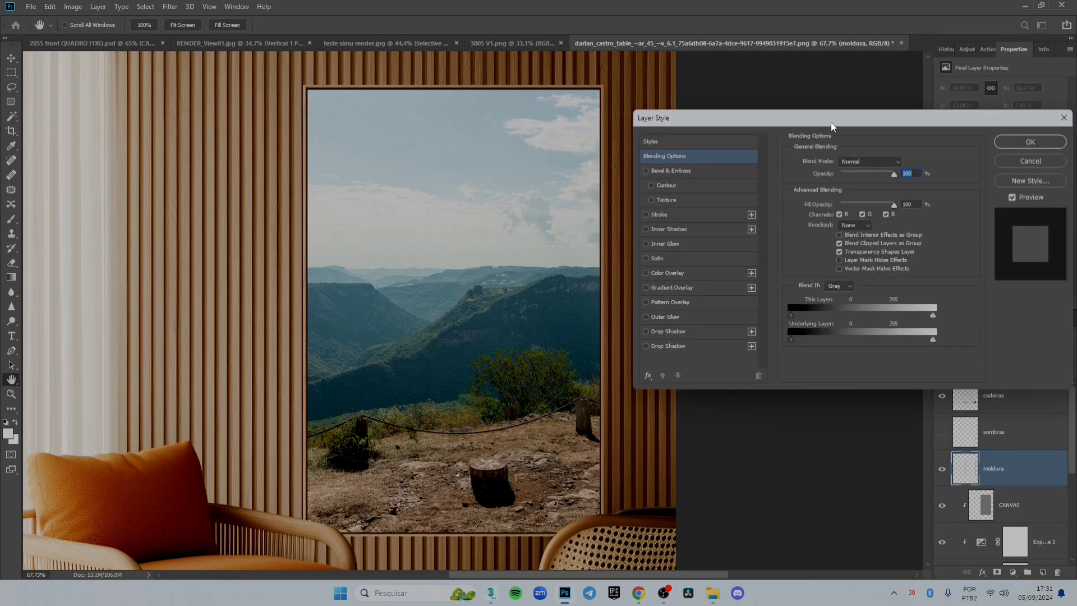
left_click(691, 332)
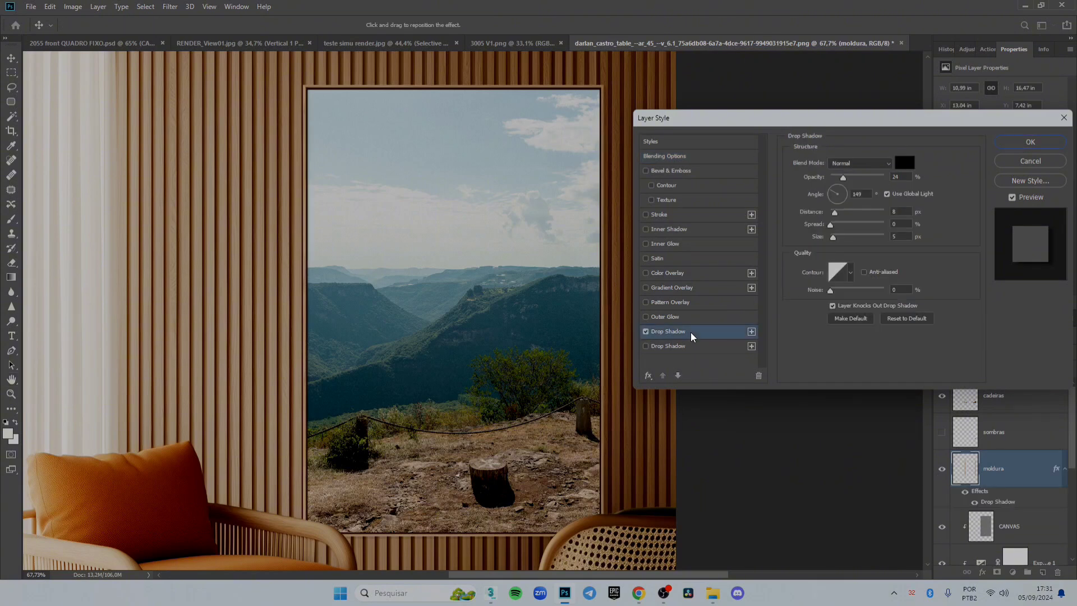
left_click(694, 348)
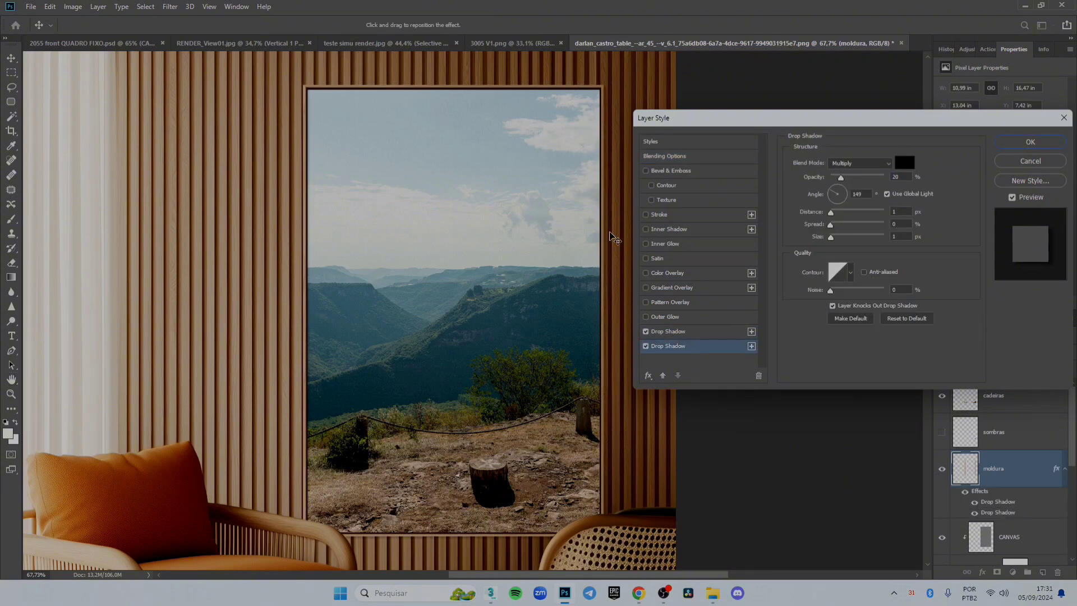
left_click(699, 335)
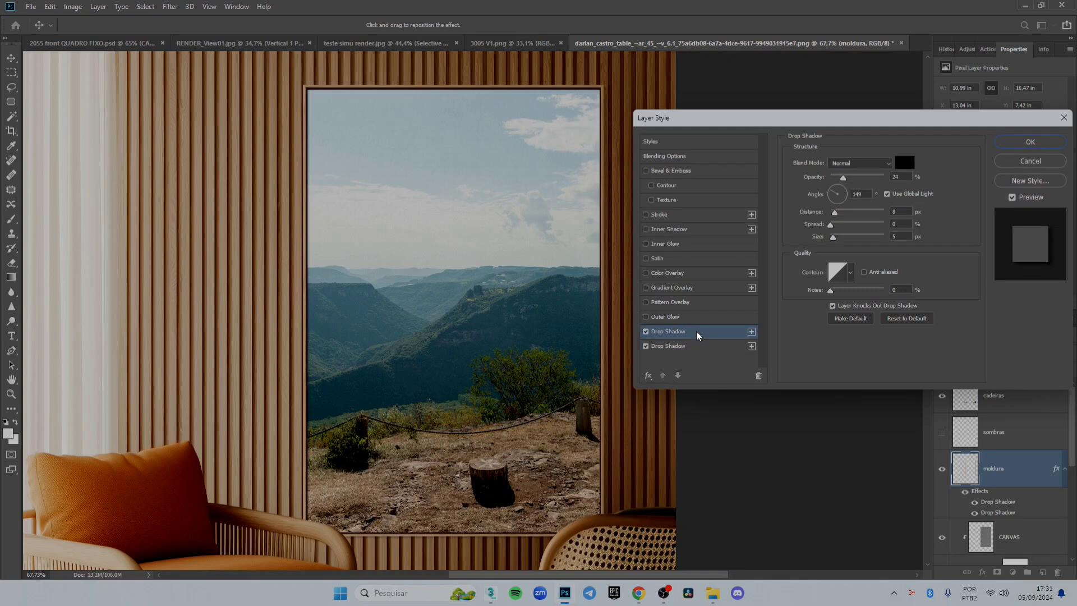
left_click_drag(835, 214, 843, 223)
left_click_drag(844, 178, 907, 171)
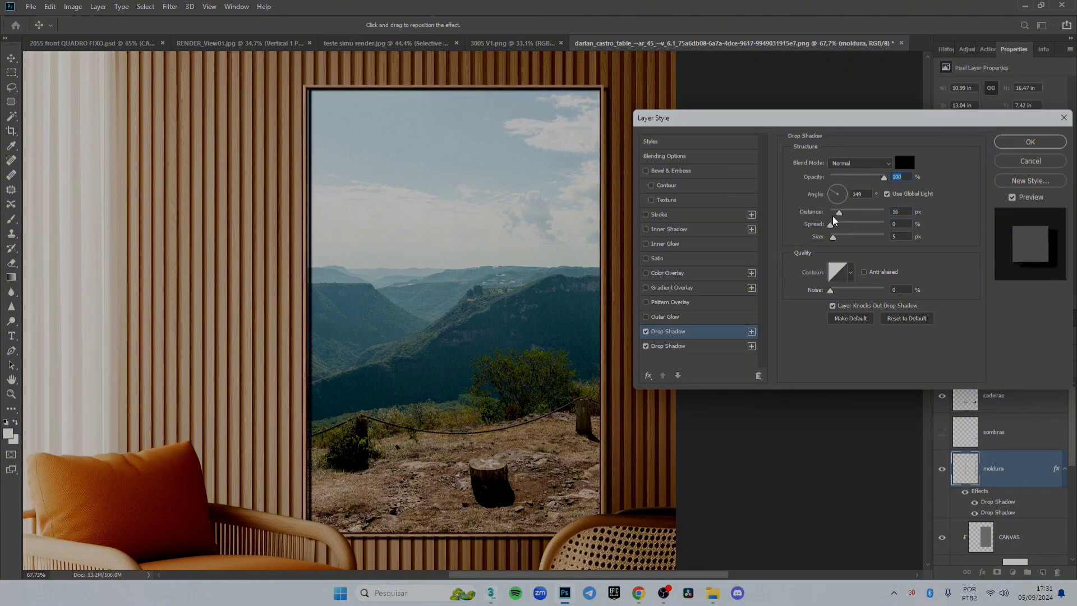
left_click_drag(840, 213, 848, 231)
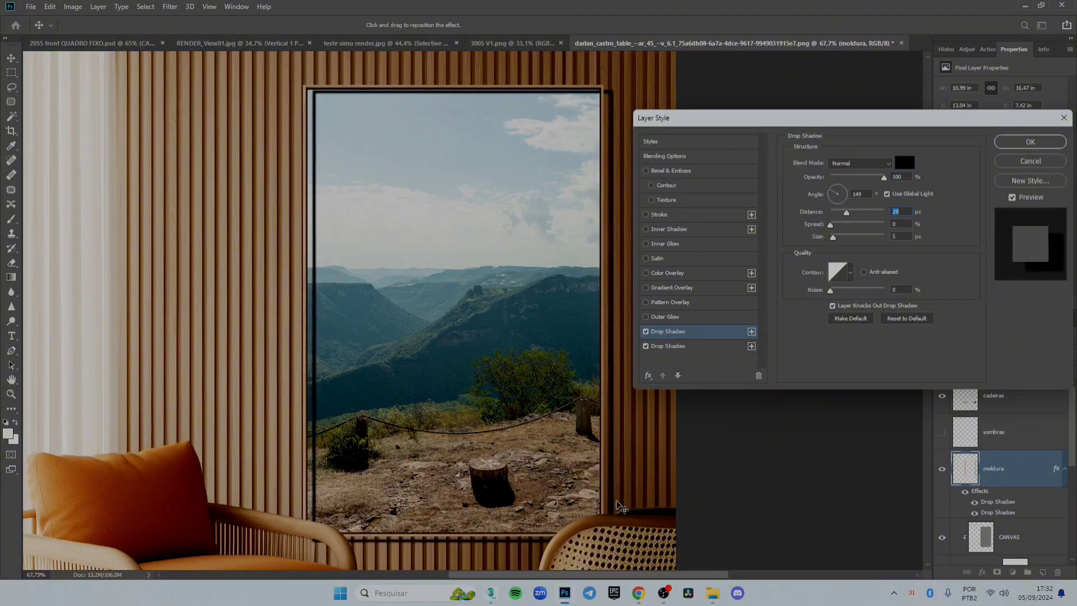
left_click(1028, 148)
Step: Isolate the moldura layer to inspect how the drop shadow is offset around the frame's corner, and show all layers again
scroll(575, 539, "up", 6)
left_click_drag(619, 464, 607, 413)
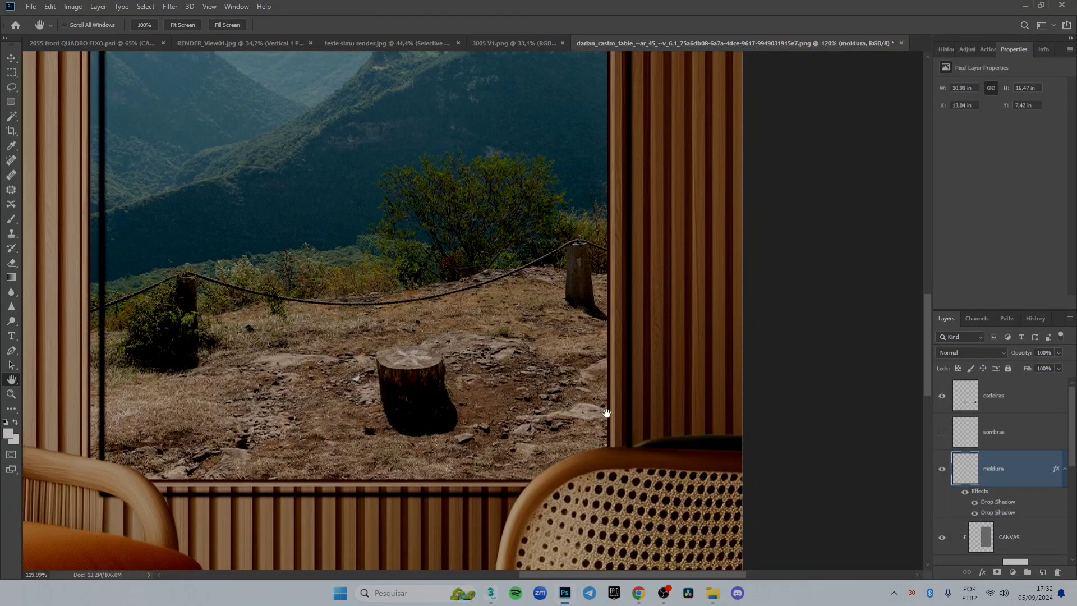
left_click(942, 473, "alt")
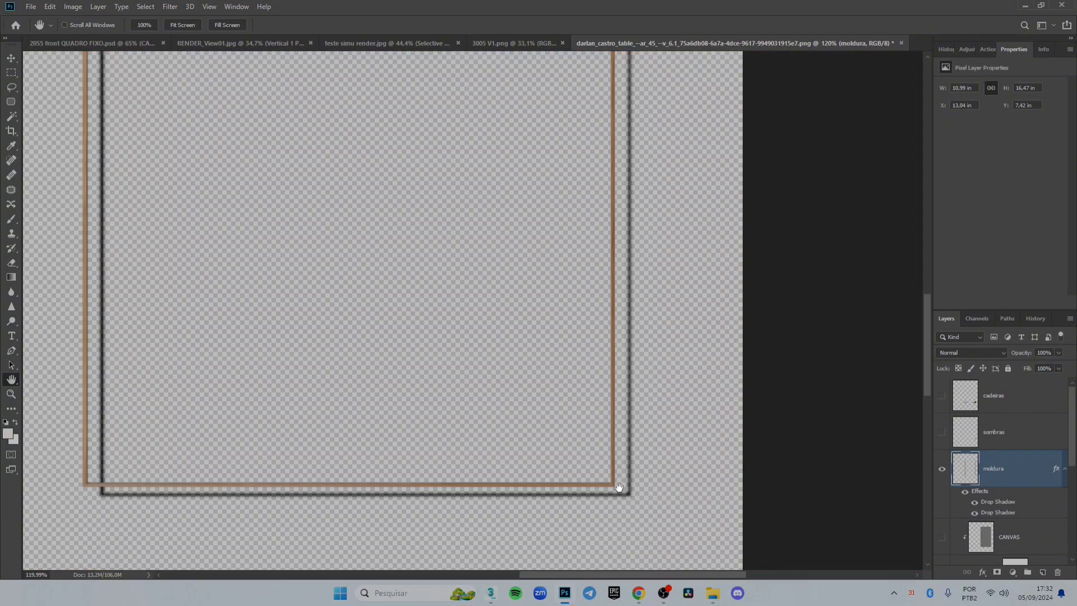
scroll(617, 485, "up", 8)
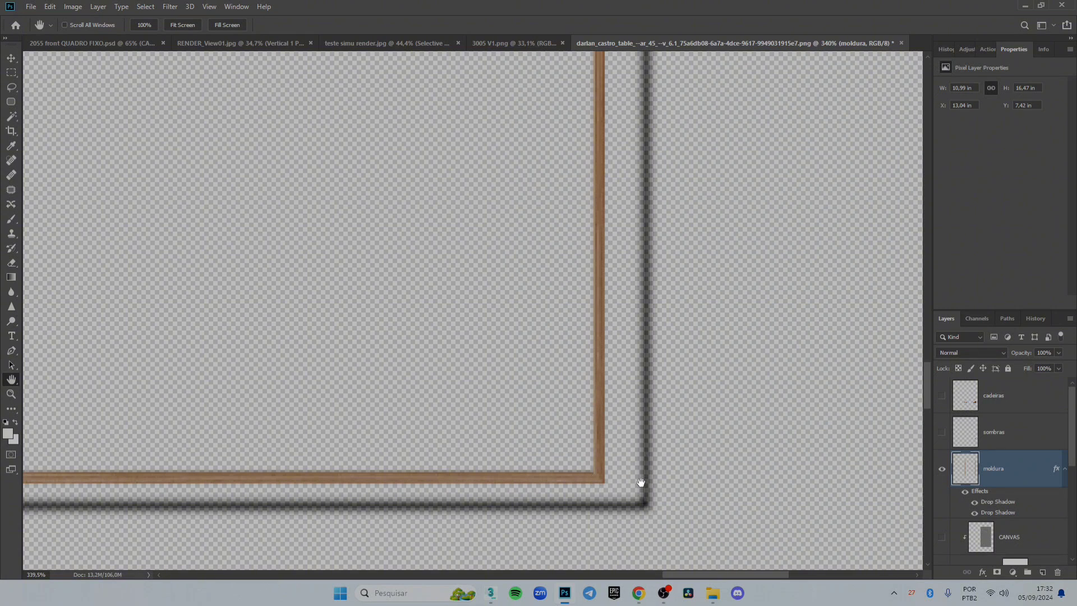
scroll(645, 486, "down", 8)
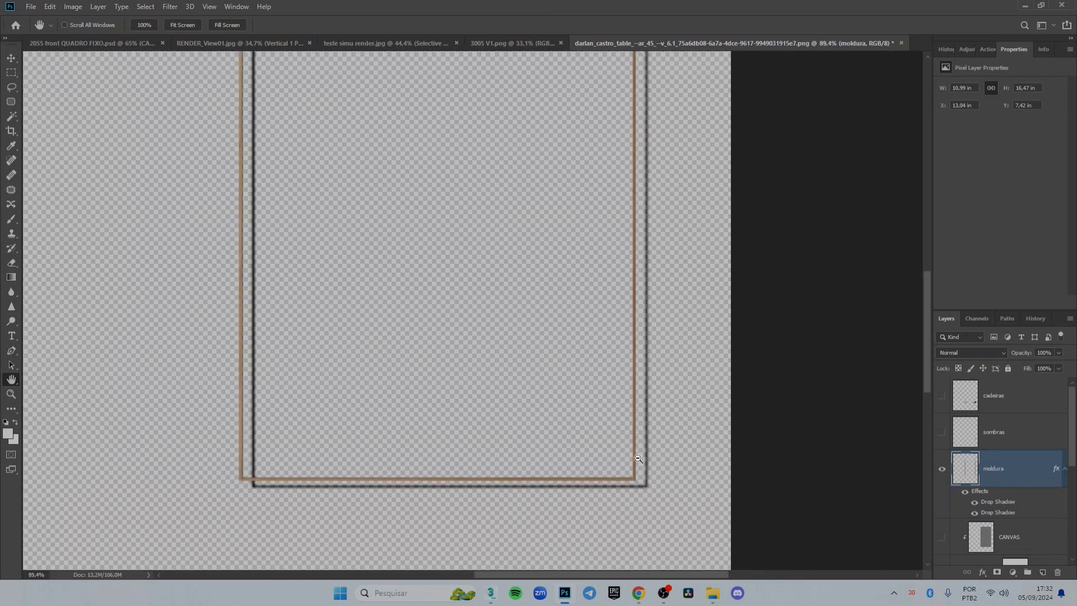
scroll(627, 430, "down", 3)
scroll(628, 430, "up", 2)
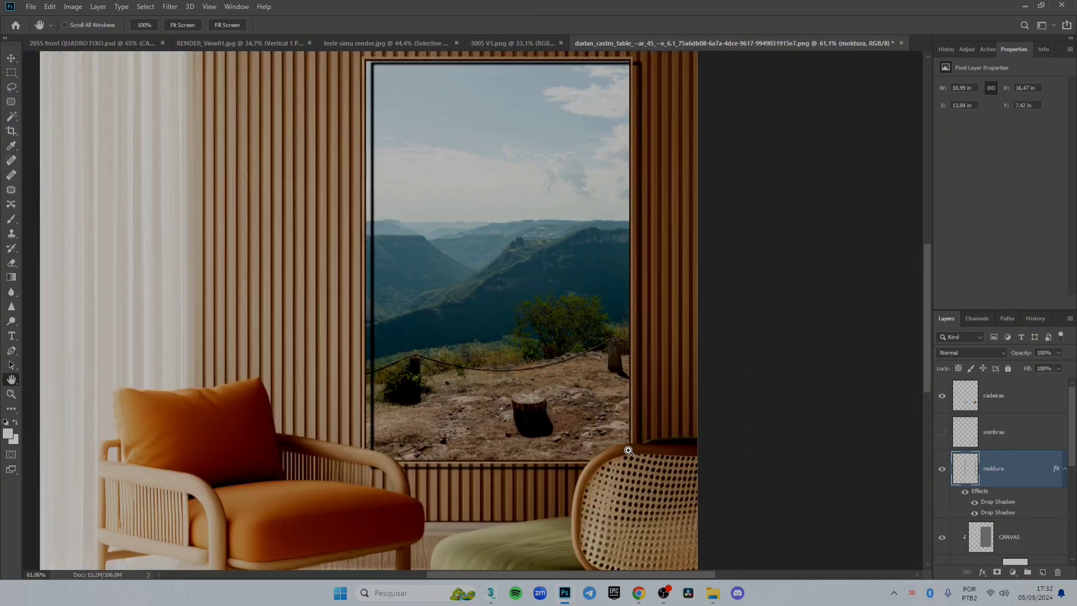
Step: Undo the drop shadows on the moldura layer and check the frame without them
key("ctrl+z")
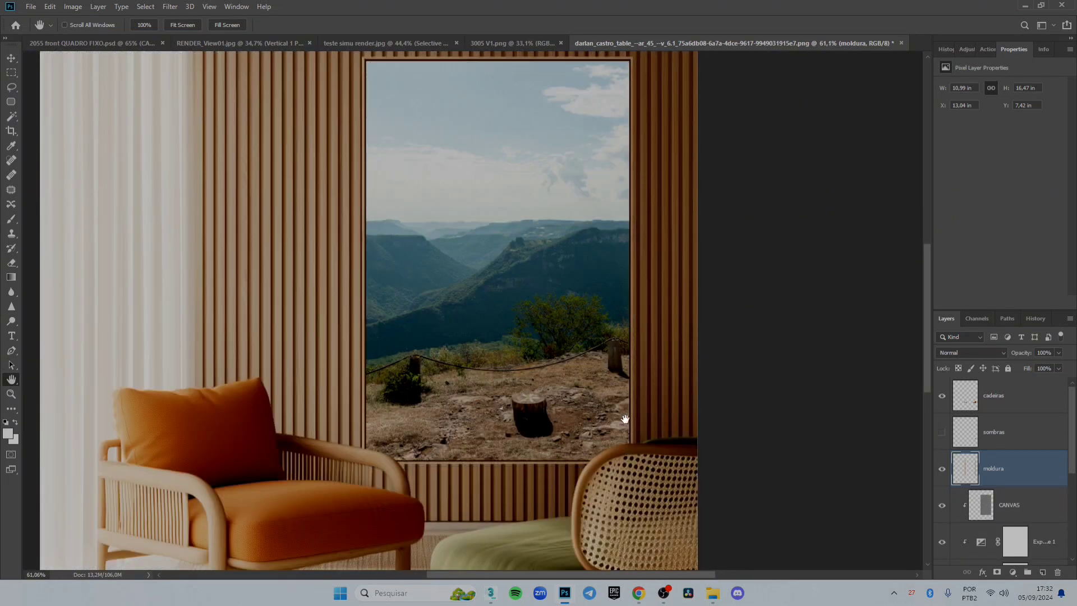
left_click_drag(620, 335, 611, 388)
scroll(592, 396, "up", 1)
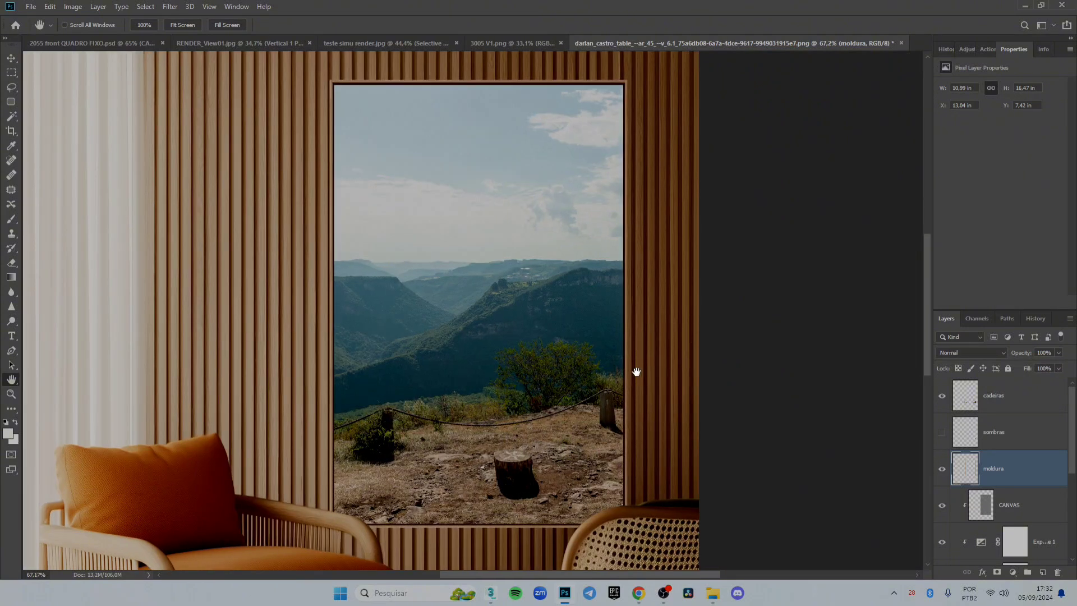
Step: Compare the frame with the sombras layer shown and hidden, leaving the sombras layer hidden
key("ctrl+z")
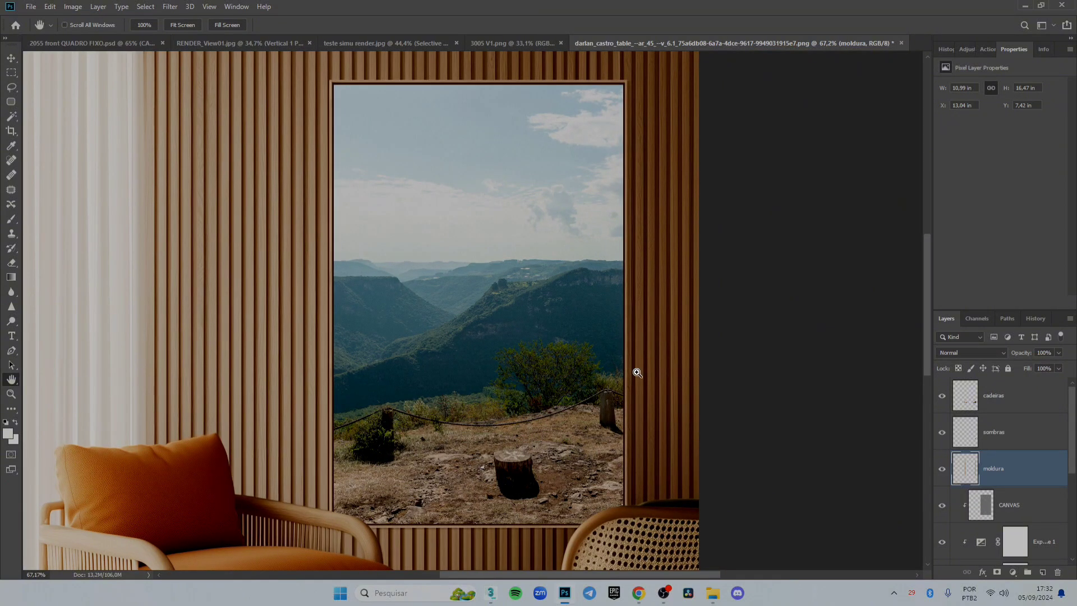
key("ctrl+shift+z")
key("ctrl+z")
left_click(942, 432)
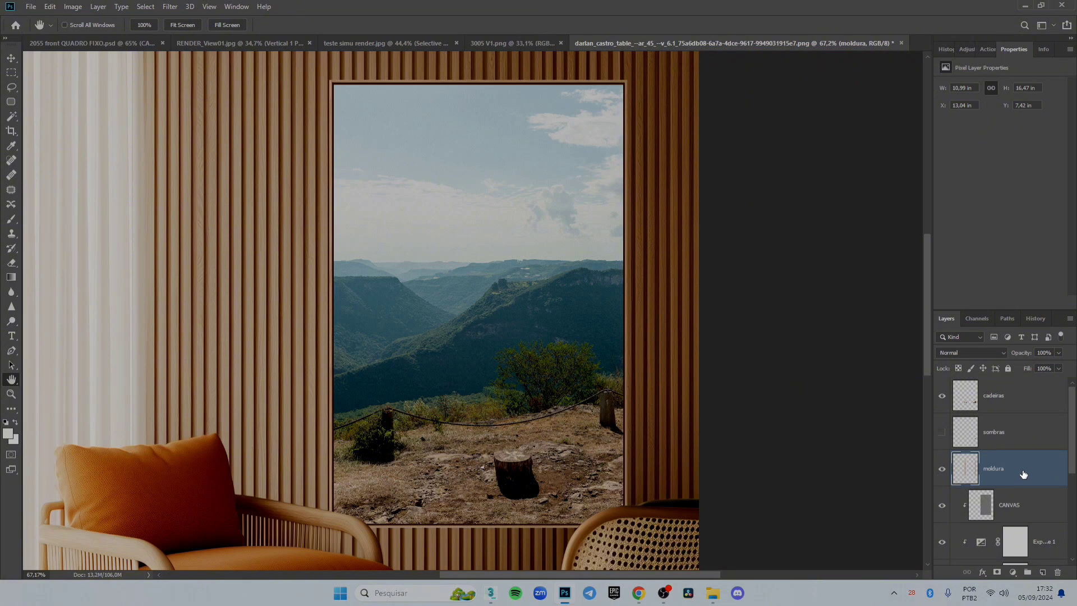
Step: Duplicate the moldura and FUNDO MOLDURA layers and place the FUNDO MOLDURA copy directly below the moldura copy
key("ctrl+j")
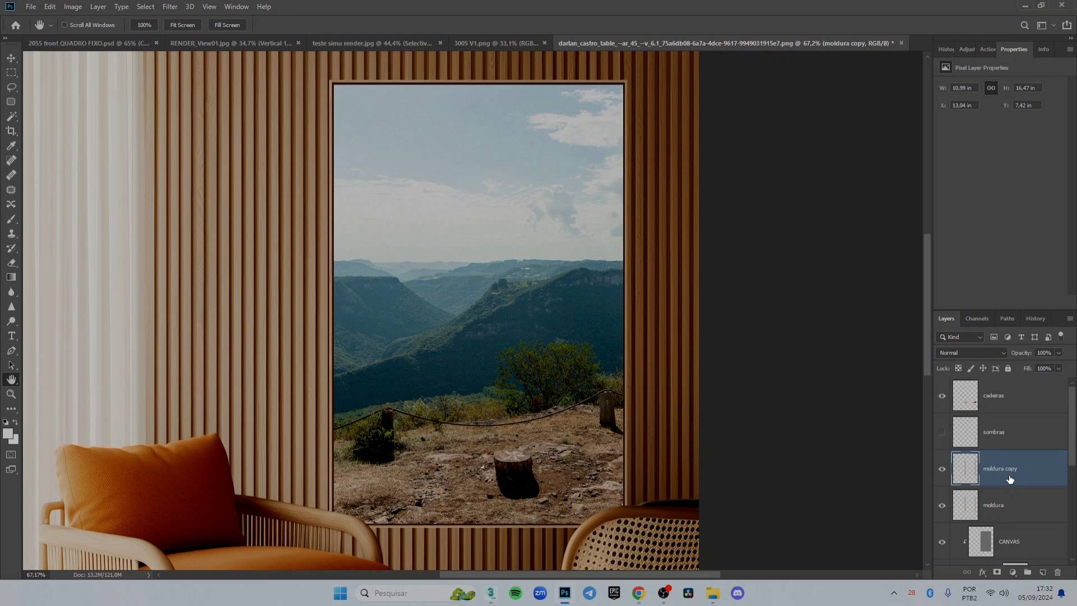
left_click_drag(1075, 443, 1075, 543)
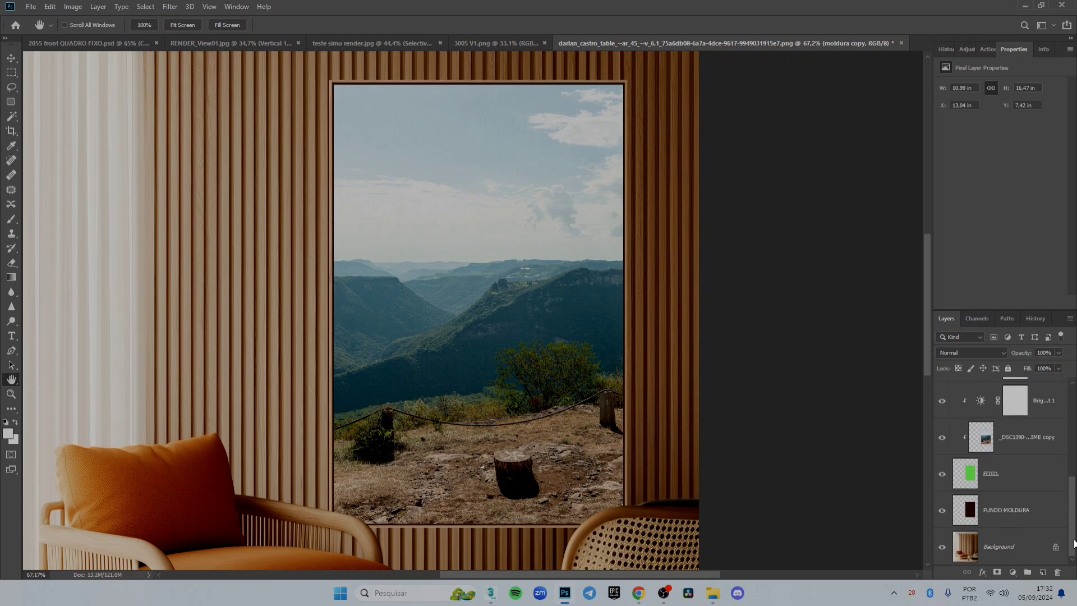
left_click(1062, 511)
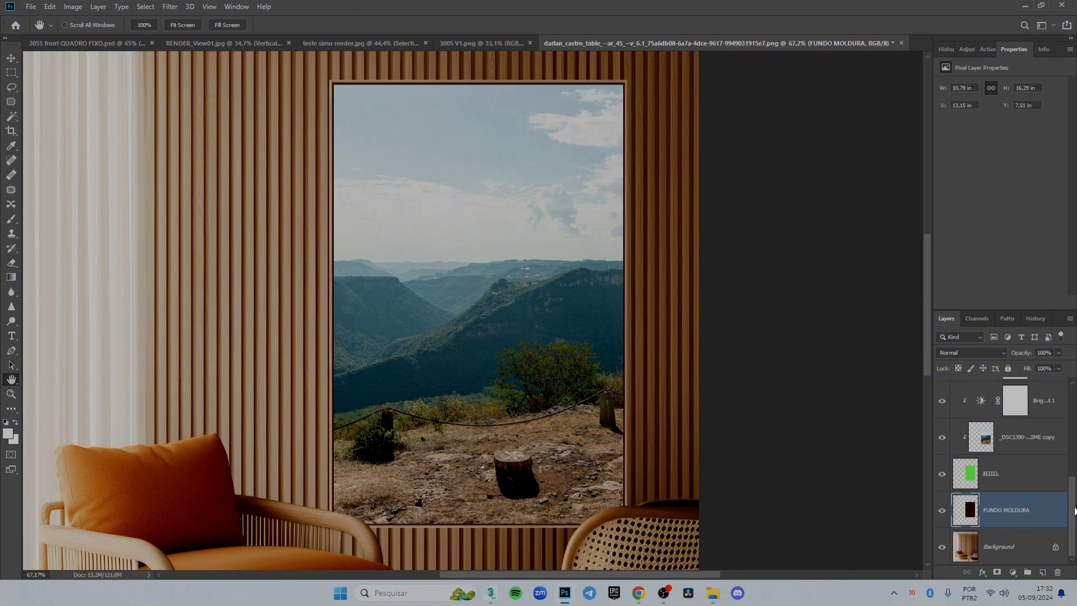
key("ctrl+j")
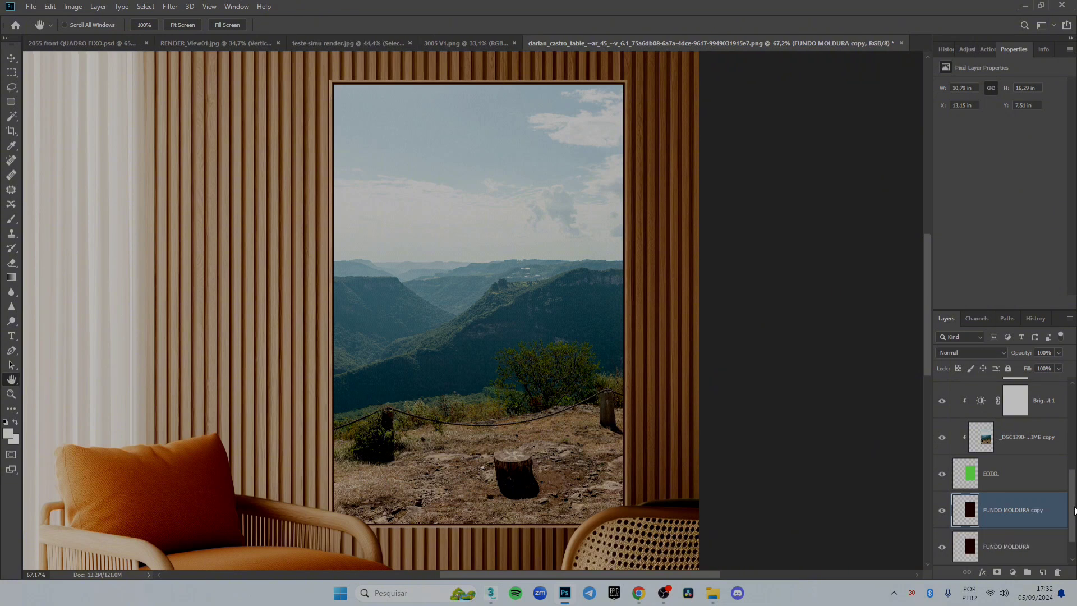
left_click_drag(1054, 501, 1027, 490)
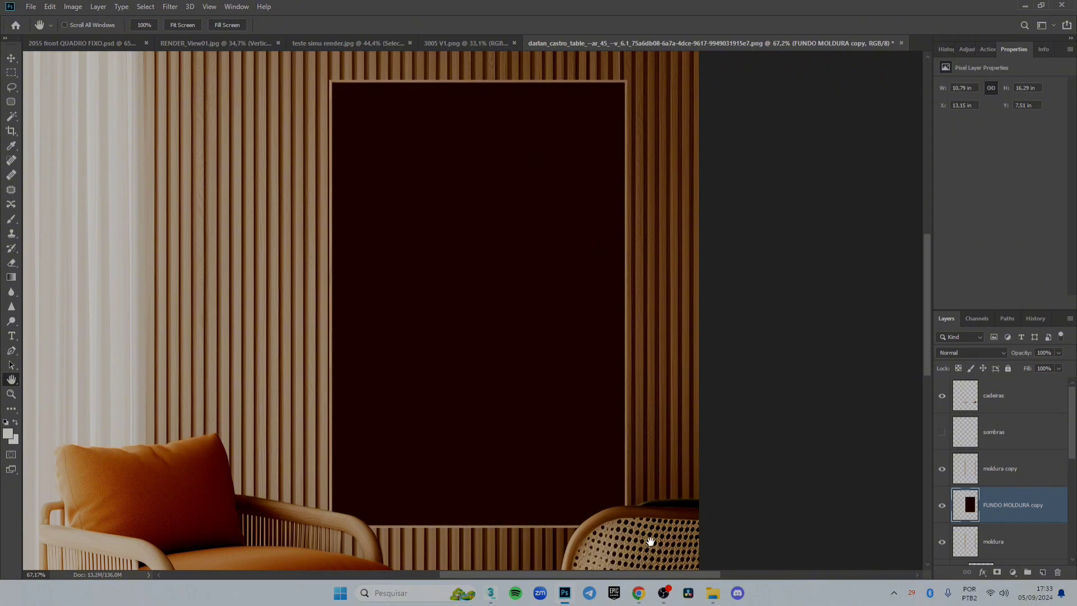
Step: Merge the moldura copy and FUNDO MOLDURA copy layers into a single solid frame layer
scroll(557, 529, "up", 6)
scroll(565, 518, "down", 4)
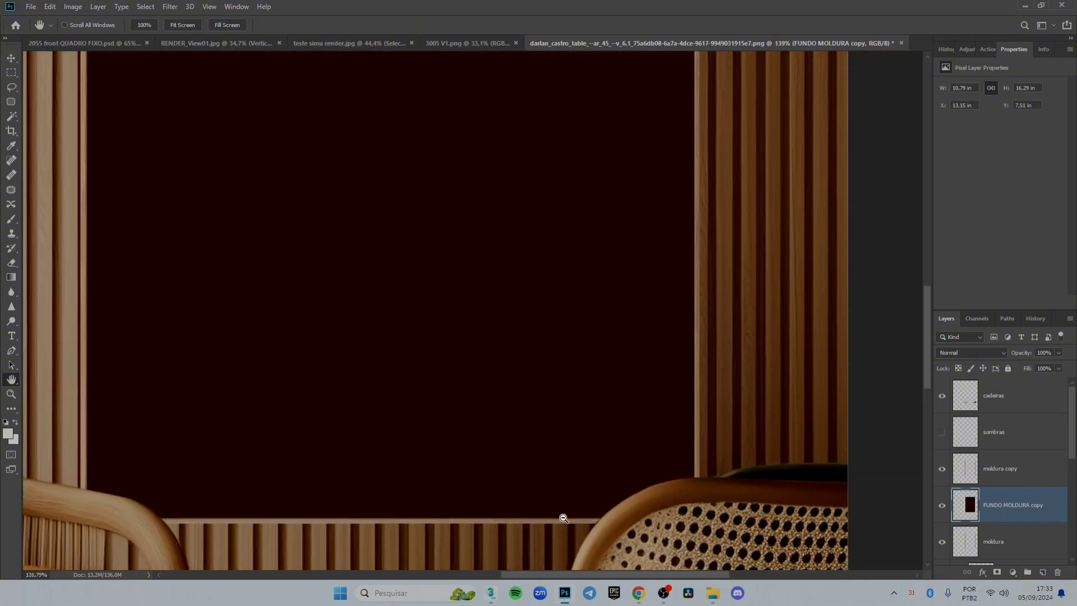
left_click(1046, 477, "ctrl")
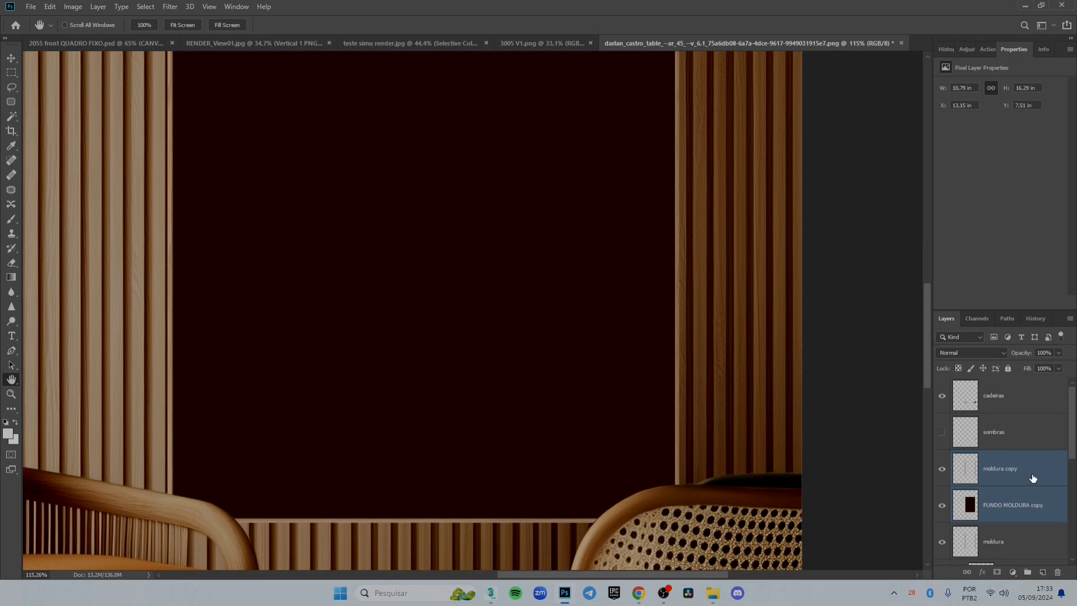
mouse_move(1072, 434)
left_mouse_down()
mouse_move(1066, 469)
mouse_move(1066, 443)
left_mouse_up()
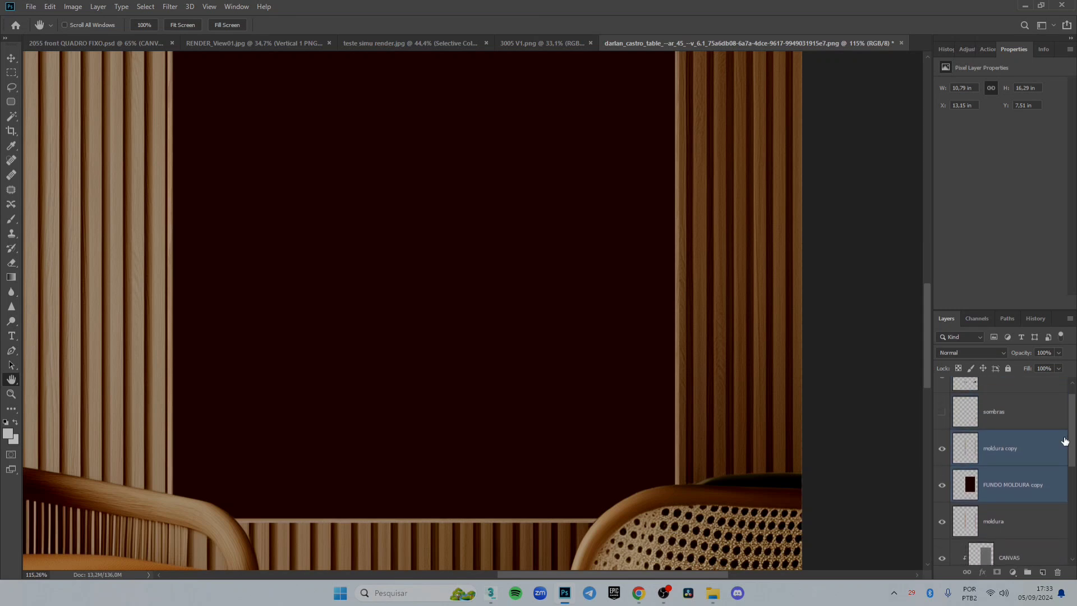
key("ctrl+e")
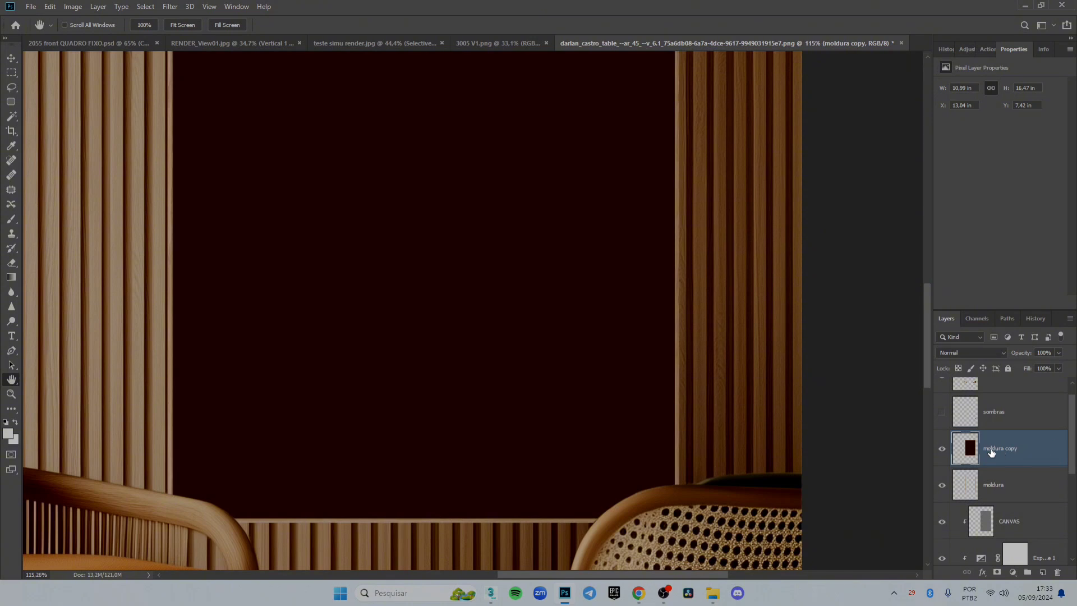
Step: Open the layer style of the moldura copy layer and enable both of its drop shadows
scroll(620, 314, "down", 3)
scroll(611, 303, "down", 2)
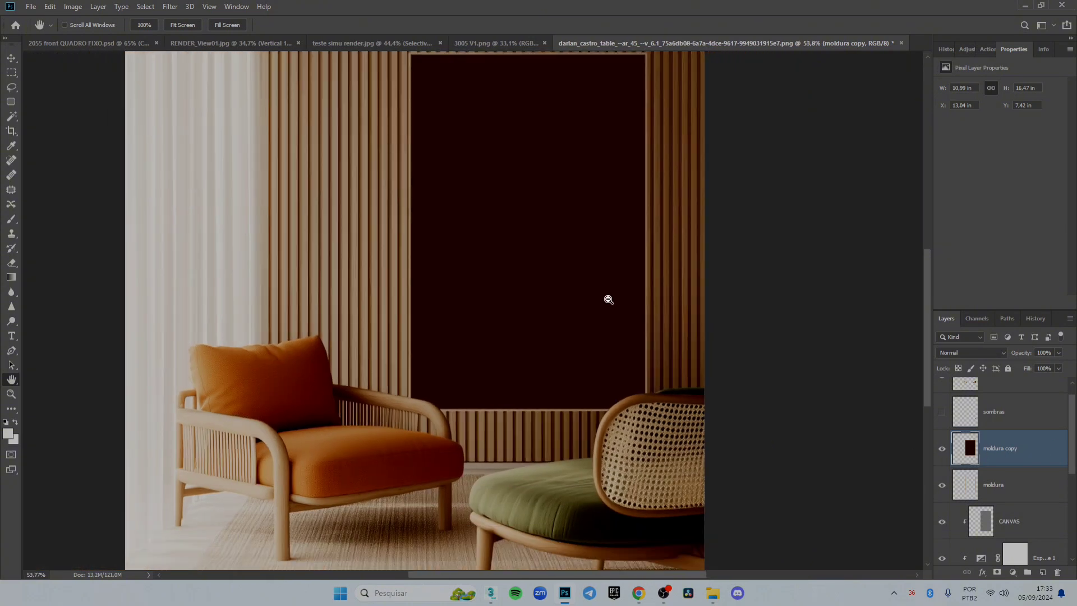
scroll(616, 168, "up", 1)
scroll(610, 215, "up", 1)
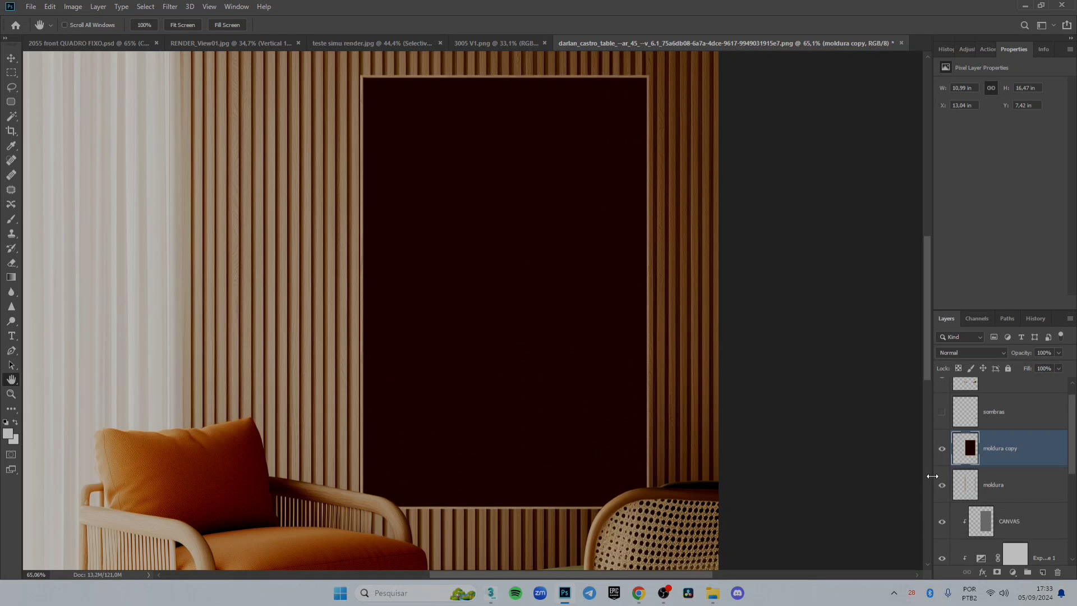
double_click(1052, 448)
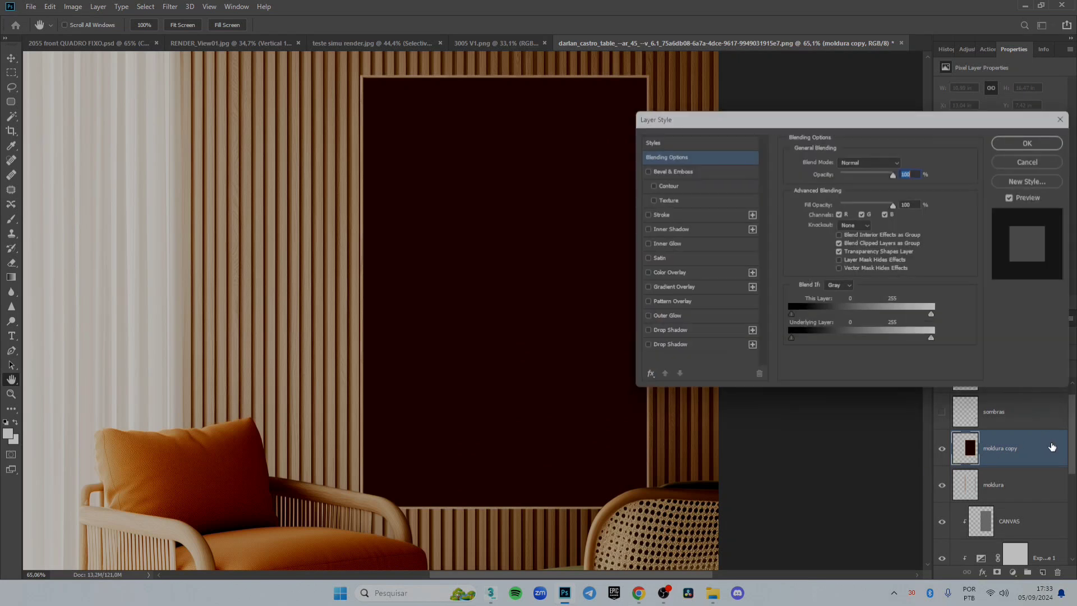
left_click_drag(696, 125, 752, 134)
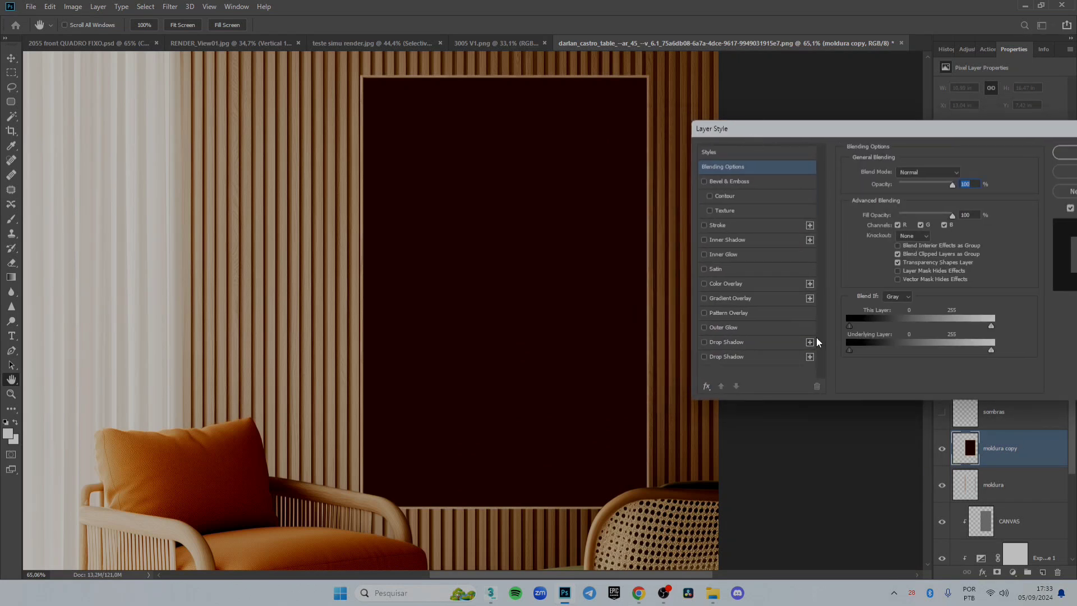
left_click(705, 343)
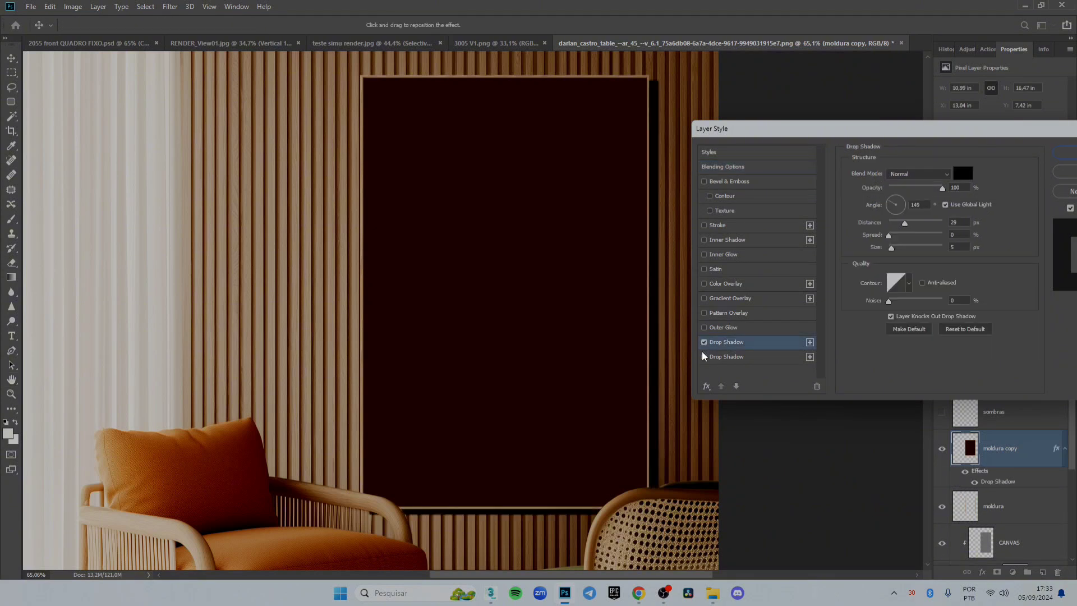
left_click(704, 358)
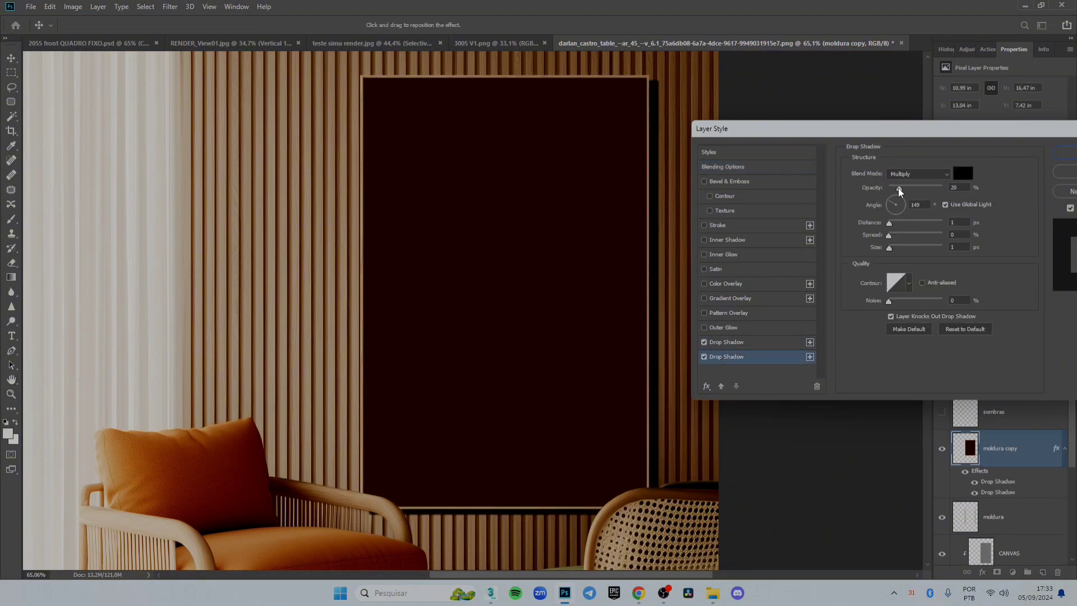
Step: Set the first drop shadow on moldura copy to 26% opacity, 11 px distance and 5 px size, and apply the layer style
left_click(786, 344)
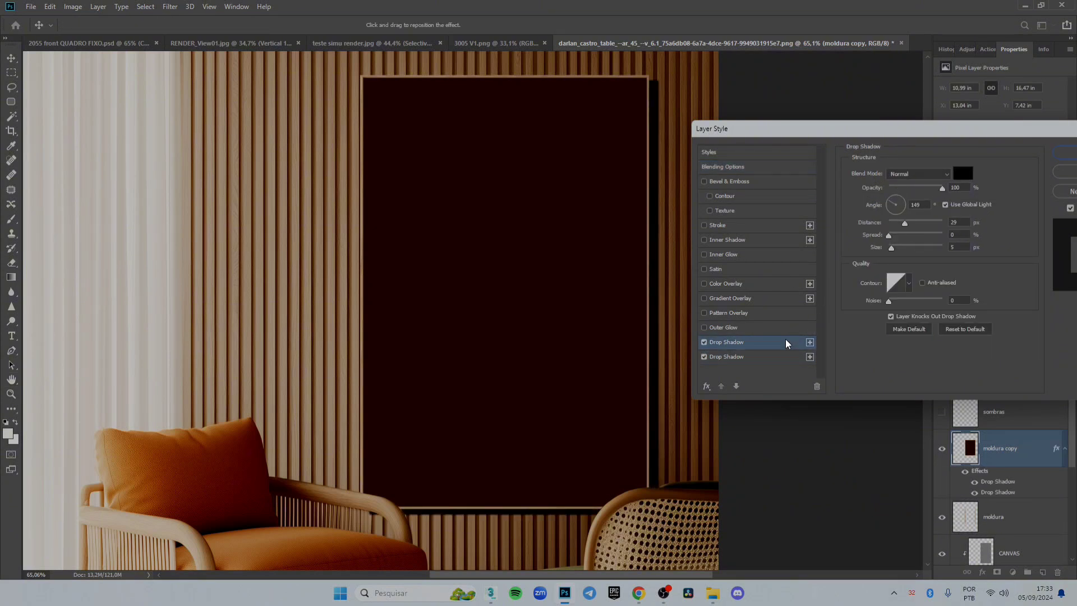
mouse_move(905, 224)
left_mouse_down()
mouse_move(936, 235)
mouse_move(906, 237)
mouse_move(926, 239)
mouse_move(896, 220)
left_mouse_up()
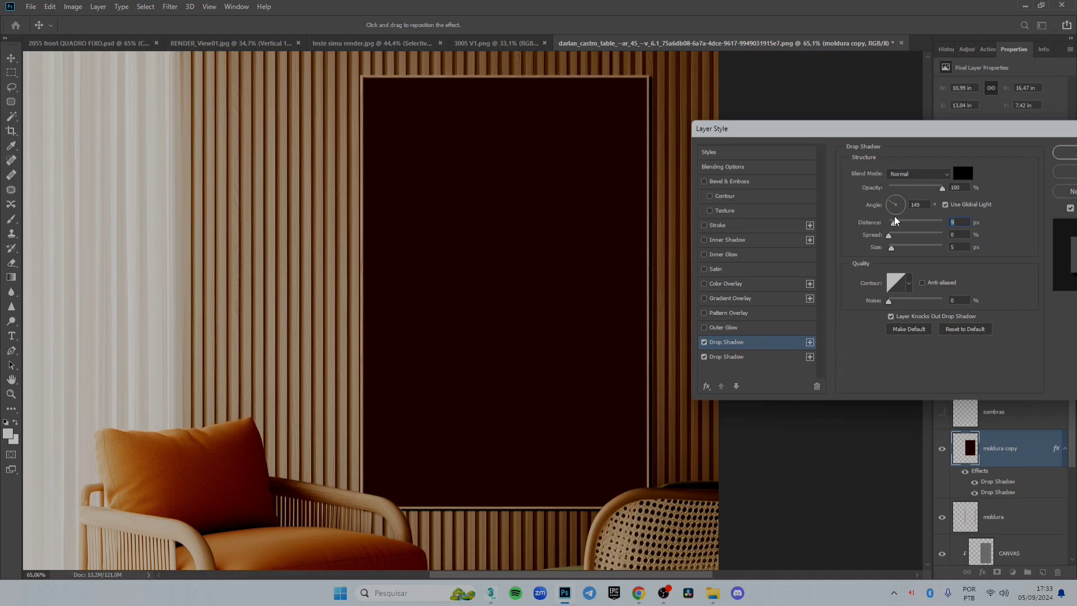
type("10")
key("Up")
left_click(906, 191)
left_click_drag(906, 191, 903, 199)
left_click_drag(909, 202, 904, 198)
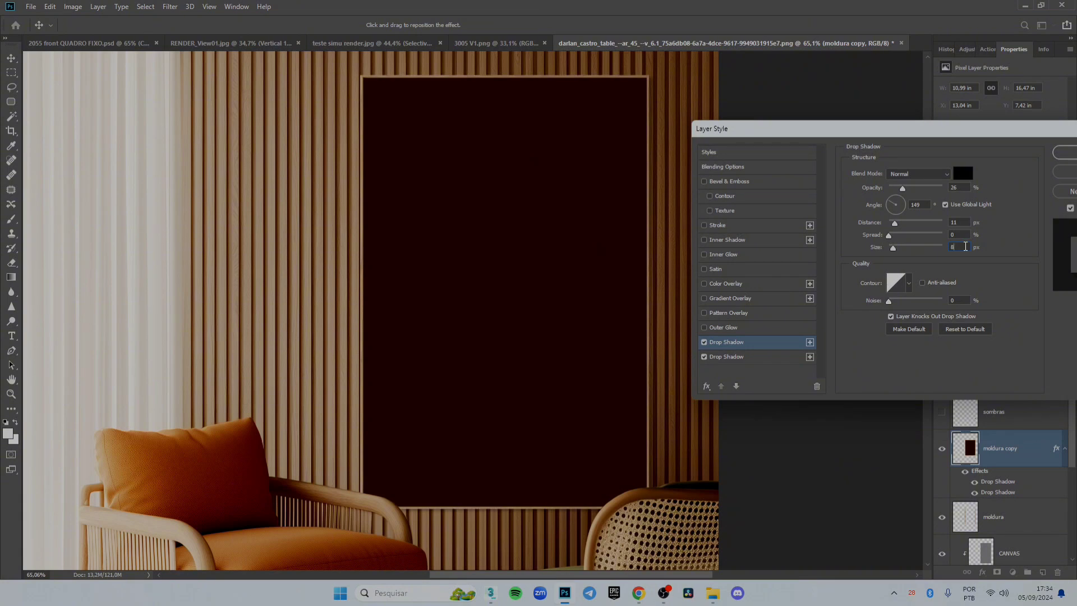
key("BackSpace")
type("5")
key("Return")
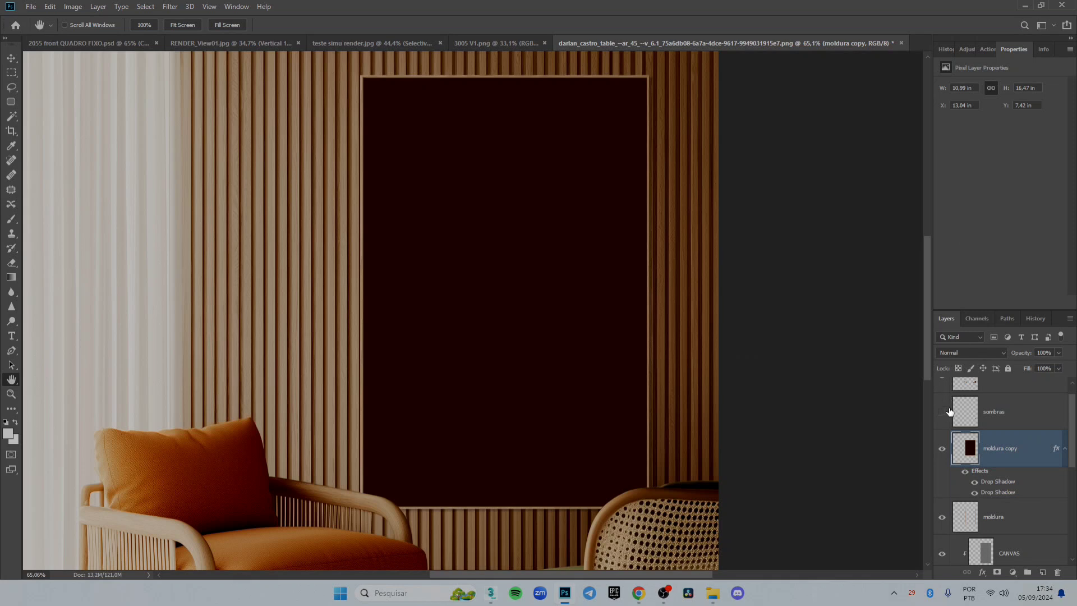
Step: Compare the frame's wall shadow with the moldura copy layer shown and hidden, examining the frame edges up close
left_click(943, 449)
left_click(945, 450)
left_click(945, 450)
left_click(945, 450)
scroll(654, 78, "up", 5)
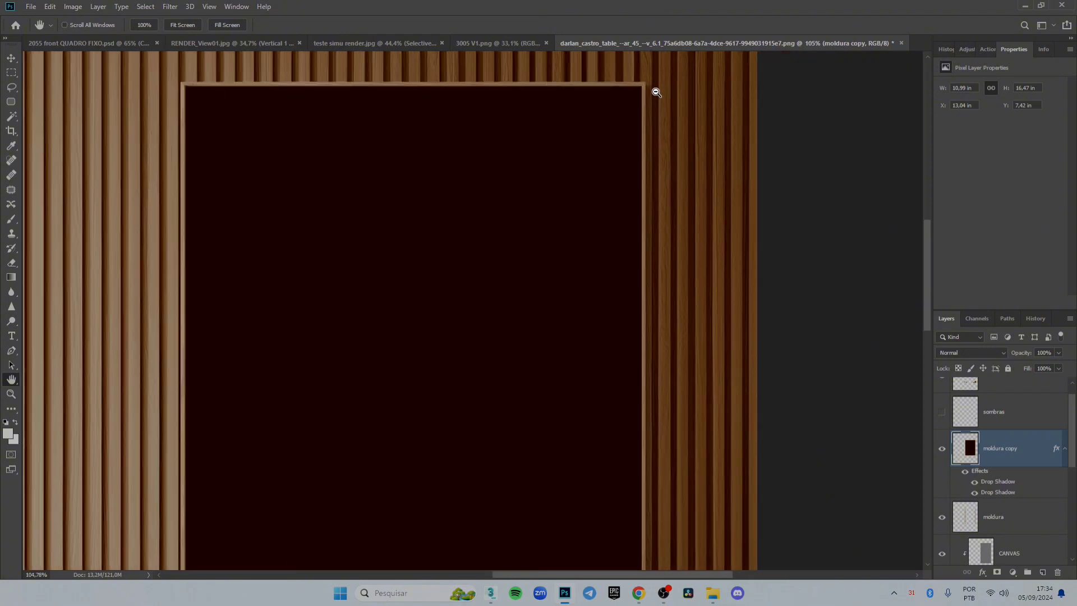
scroll(657, 92, "down", 5)
scroll(651, 221, "up", 2)
scroll(647, 479, "down", 2)
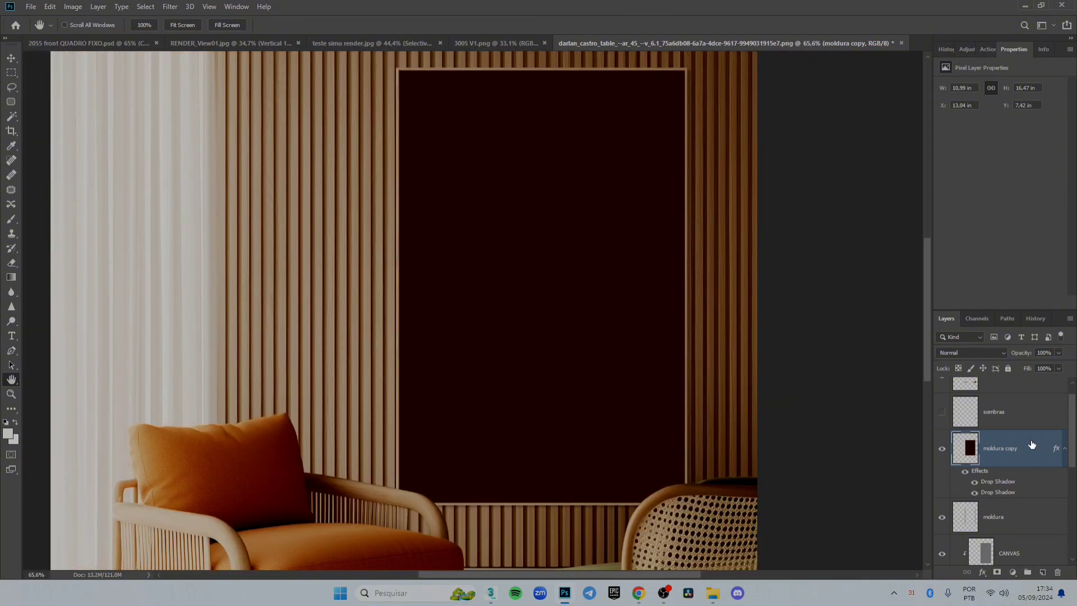
Step: Rasterize the moldura copy layer style, delete the layer's dark interior using a Magic Wand selection, and deselect
right_click(1032, 444)
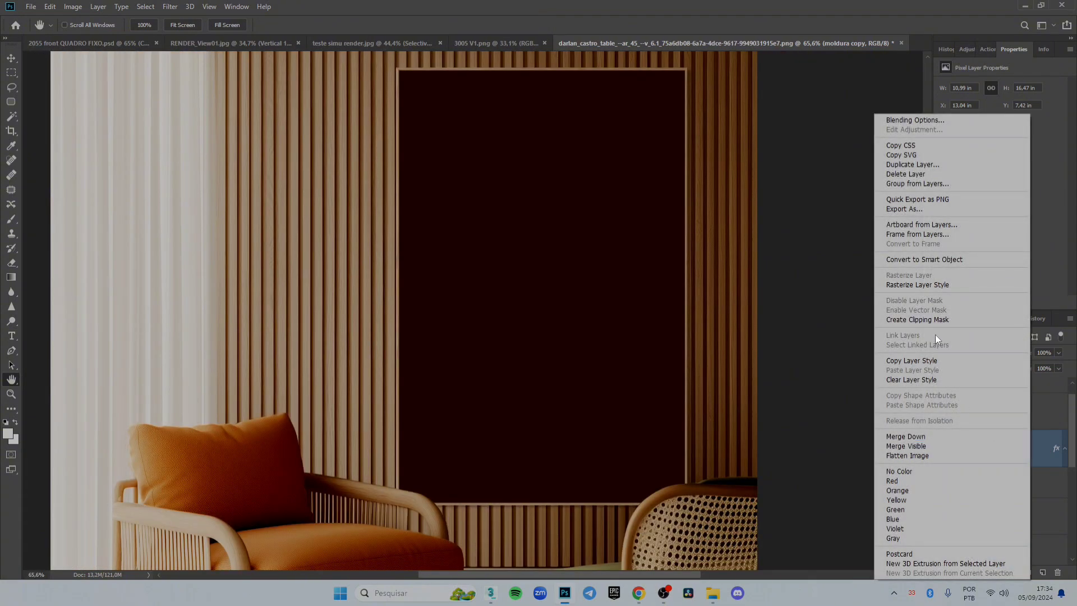
left_click(919, 284)
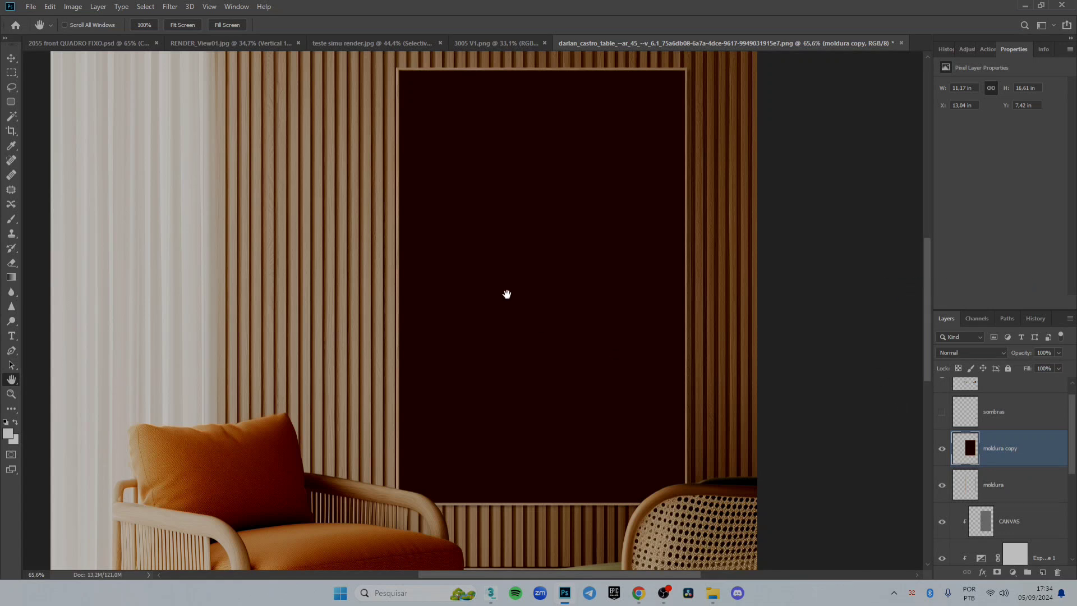
left_click_drag(611, 279, 521, 293)
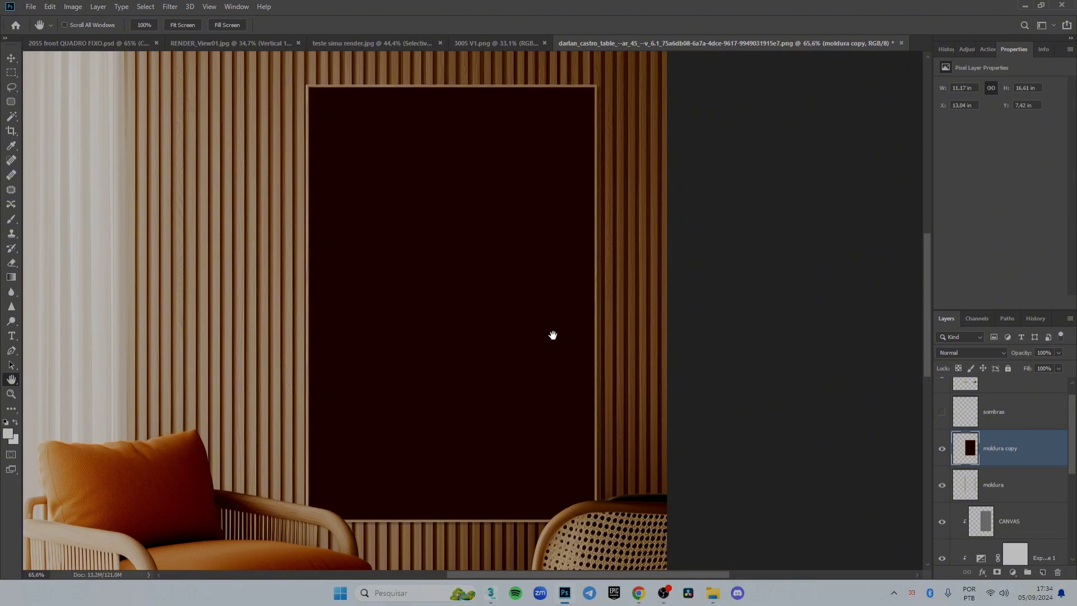
key("w")
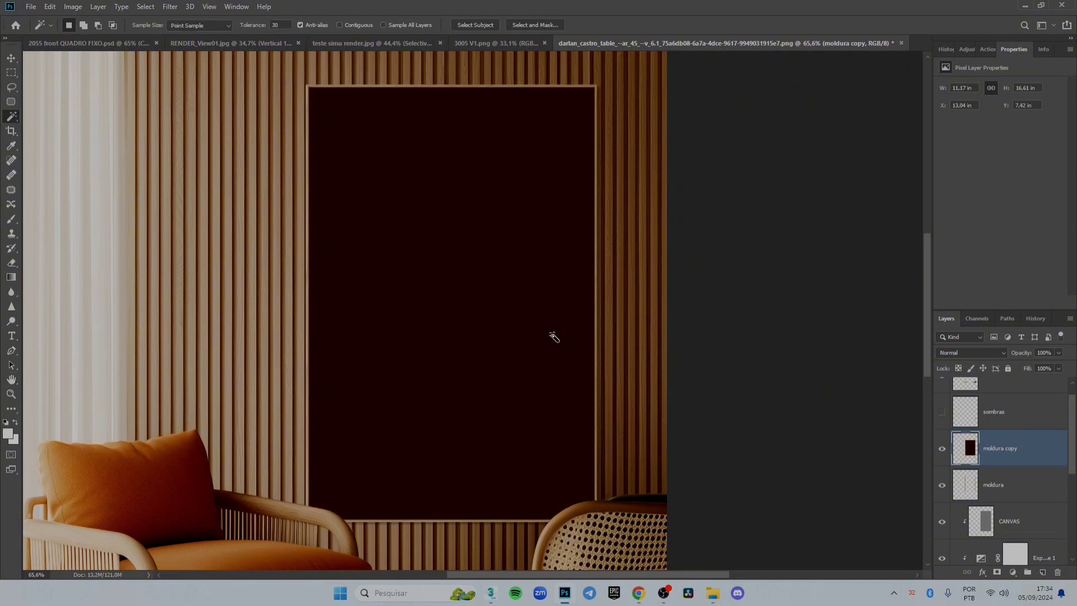
left_click(501, 303)
key("Delete")
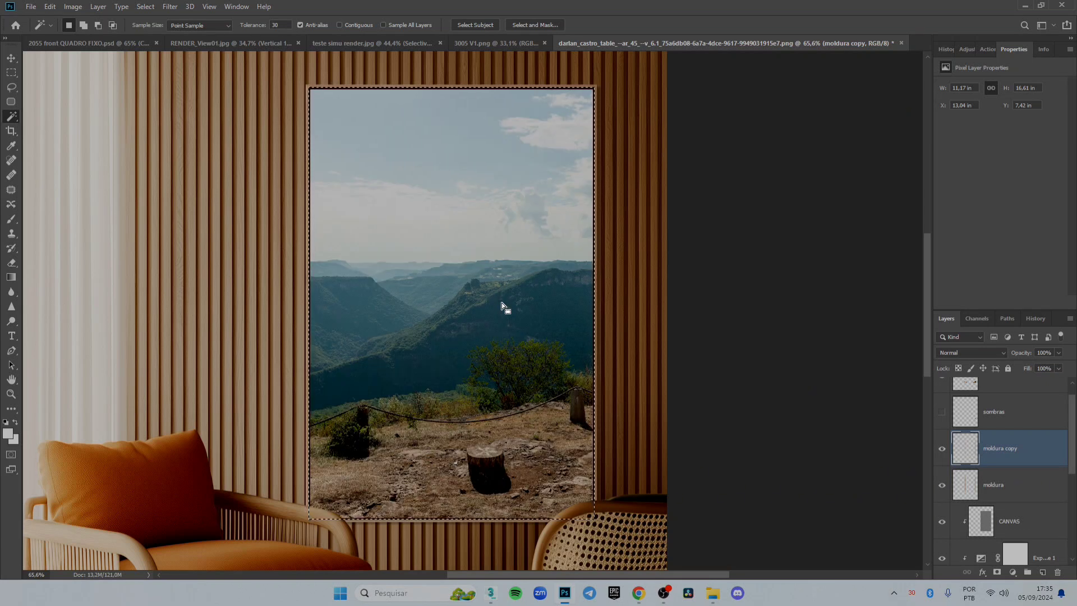
key("ctrl+d")
key("space")
left_click_drag(448, 331, 471, 335)
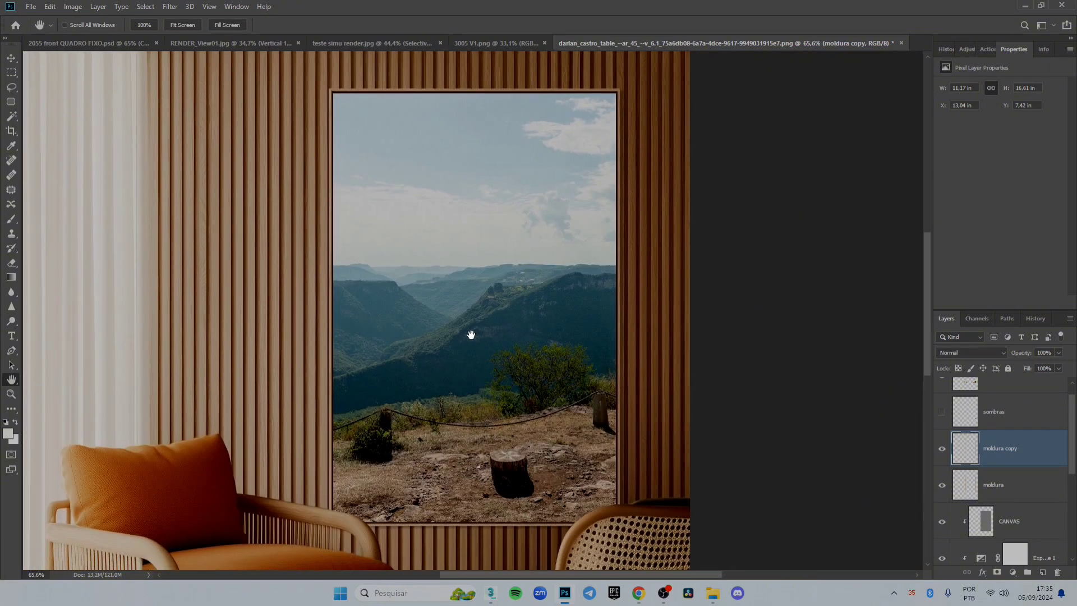
Step: Compare the lower part of the framed photo up close with the moldura copy layer shown and hidden
left_click(942, 449)
scroll(604, 502, "down", 1)
scroll(562, 527, "up", 6)
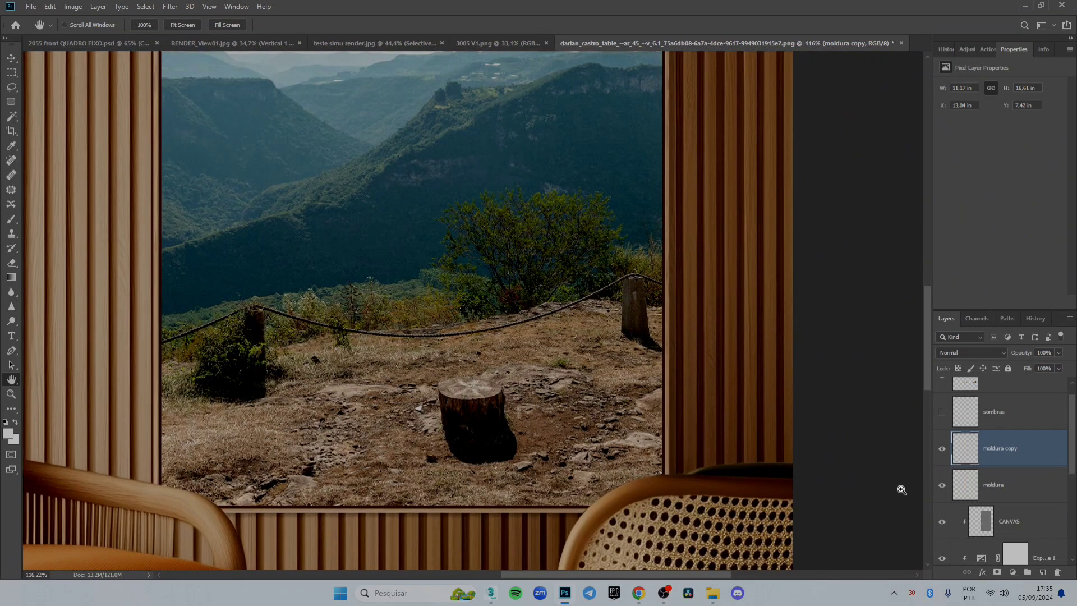
key("ctrl+comma")
key("ctrl+comma")
key("ctrl+comma")
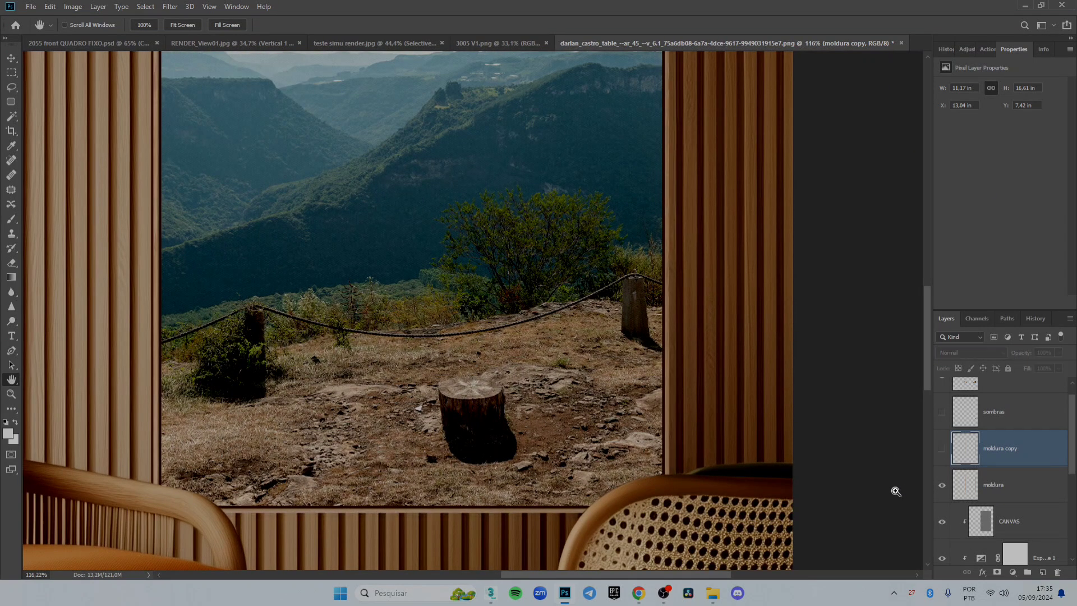
key("ctrl+comma")
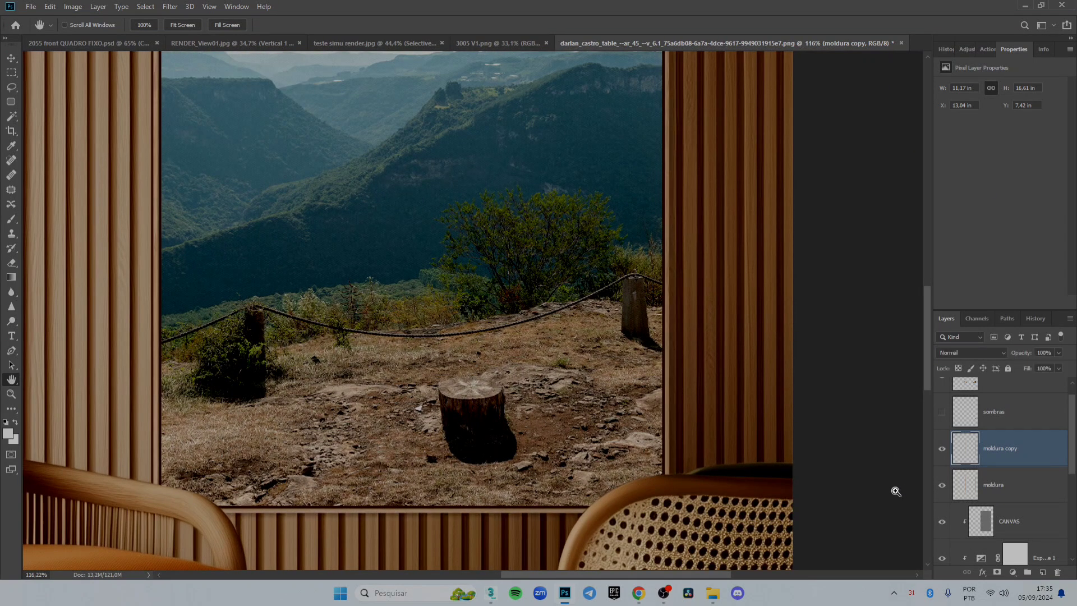
Step: Hide the moldura layer and examine what the moldura copy layer alone adds along the frame edge
left_click(944, 486)
left_click(943, 487)
left_click(944, 488)
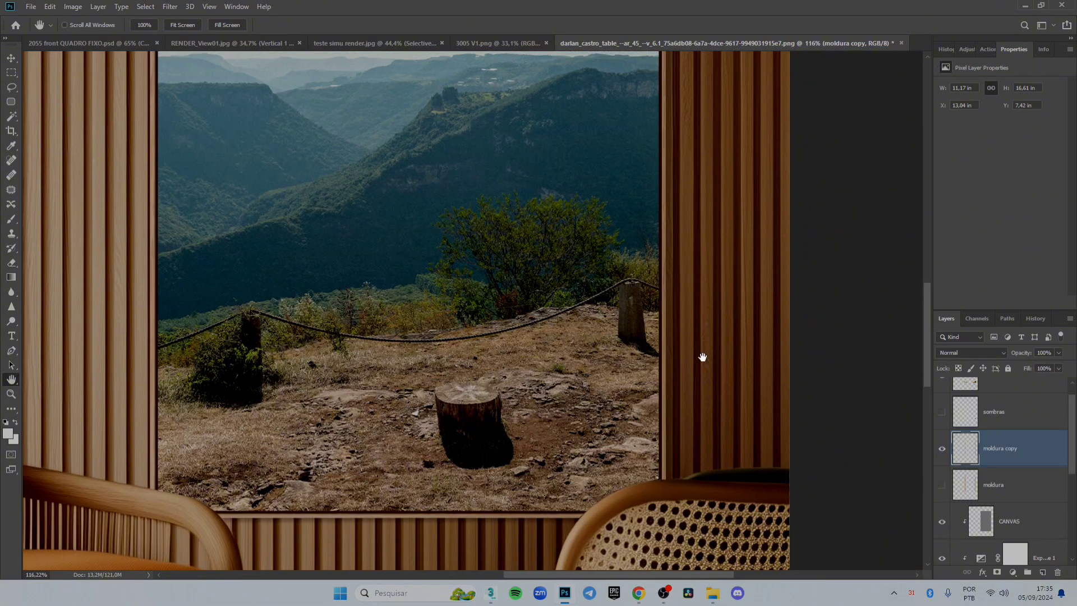
left_click_drag(702, 358, 608, 459)
left_click(943, 450)
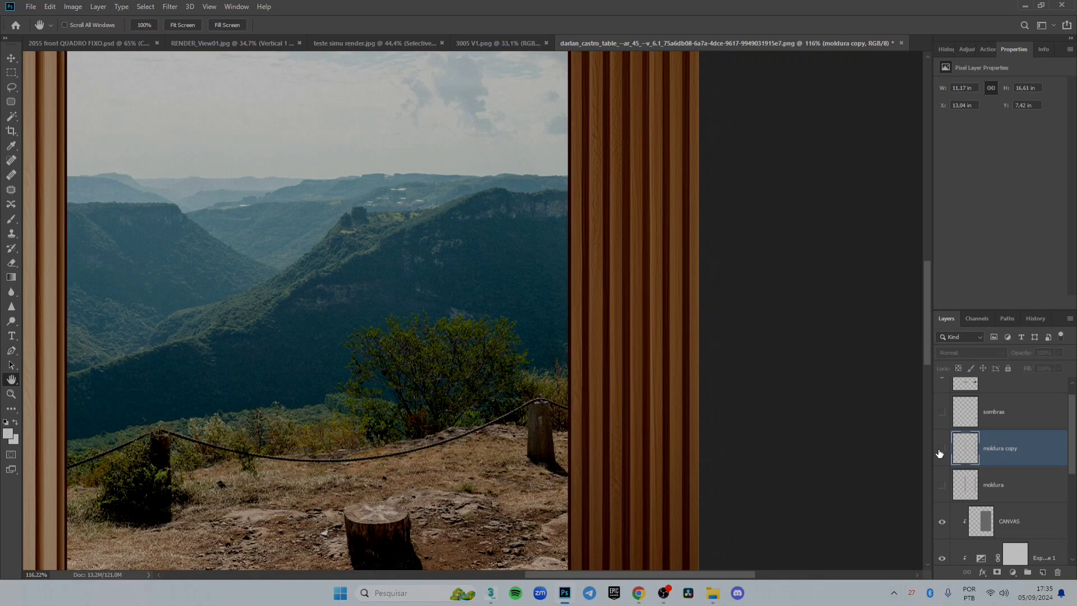
left_click(942, 450)
left_click_drag(616, 217, 666, 488)
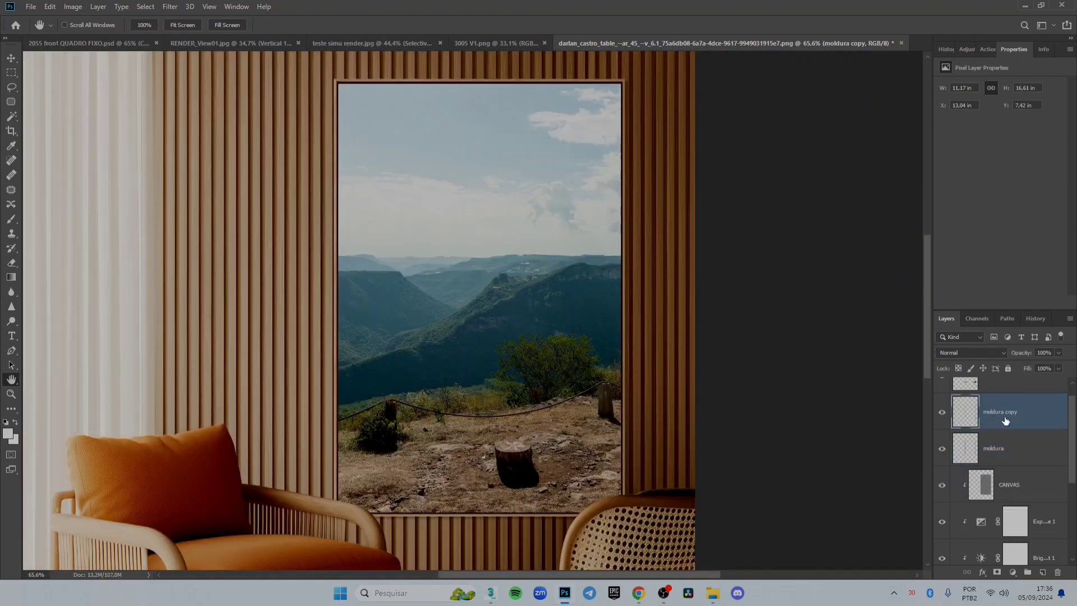
Step: With the moldura layer temporarily hidden, compare the whole frame with moldura copy on and off, and show moldura again
left_click(942, 450)
left_click(943, 414)
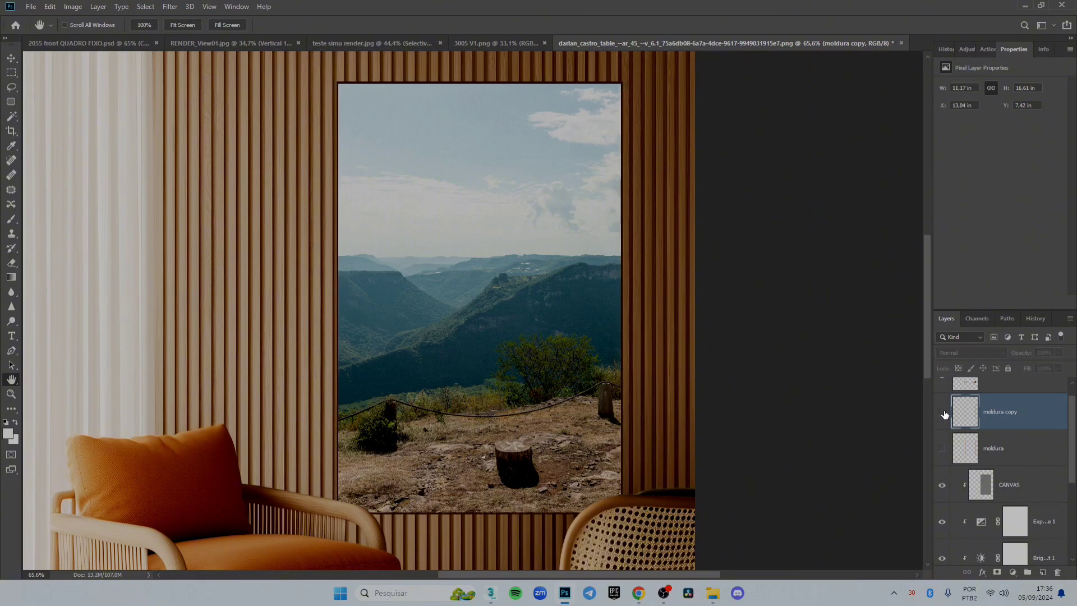
left_click(943, 413)
left_click(944, 414)
left_click(944, 413)
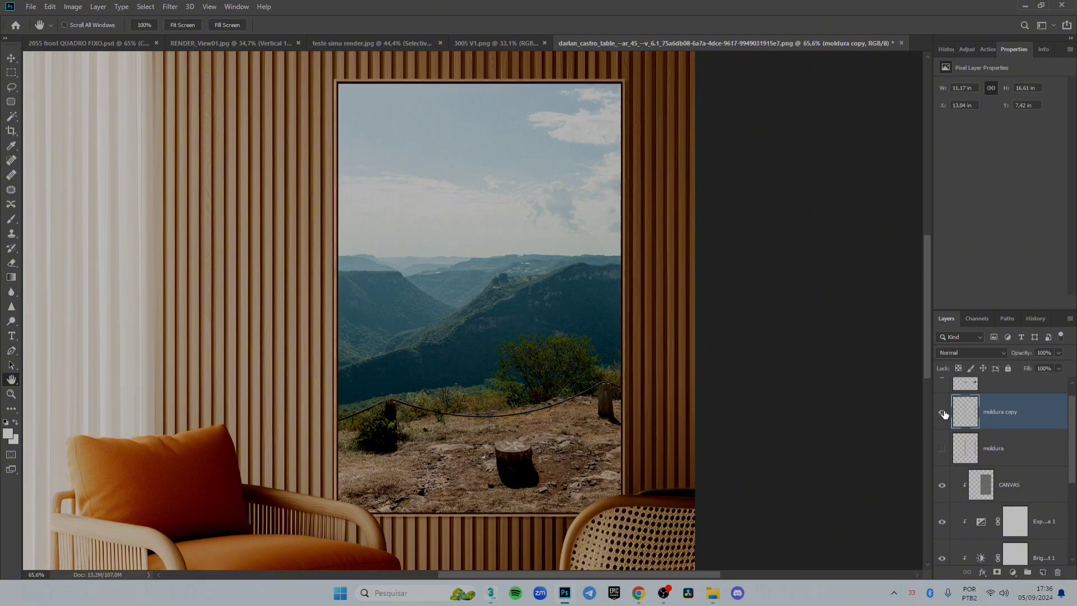
left_click(942, 448)
Step: Rename the moldura copy layer as sombra
double_click(1001, 410)
type("sombra")
key("Return")
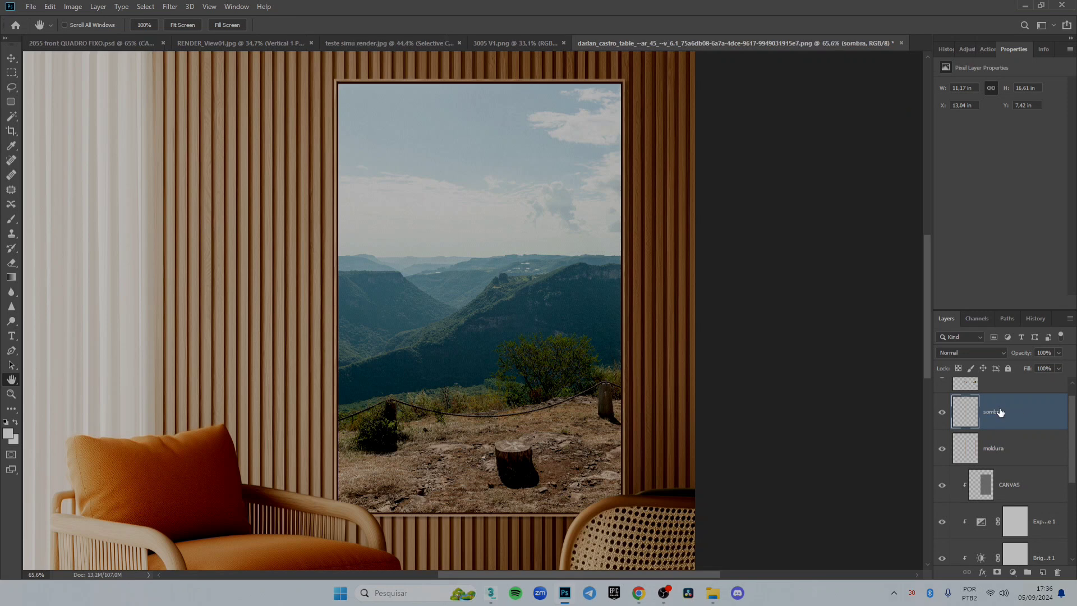
Step: Compare the frame with the sombra layer shown and hidden, and review the whole room composition and the layer stack
left_click(944, 415)
left_click(945, 415)
left_click_drag(589, 436, 580, 400)
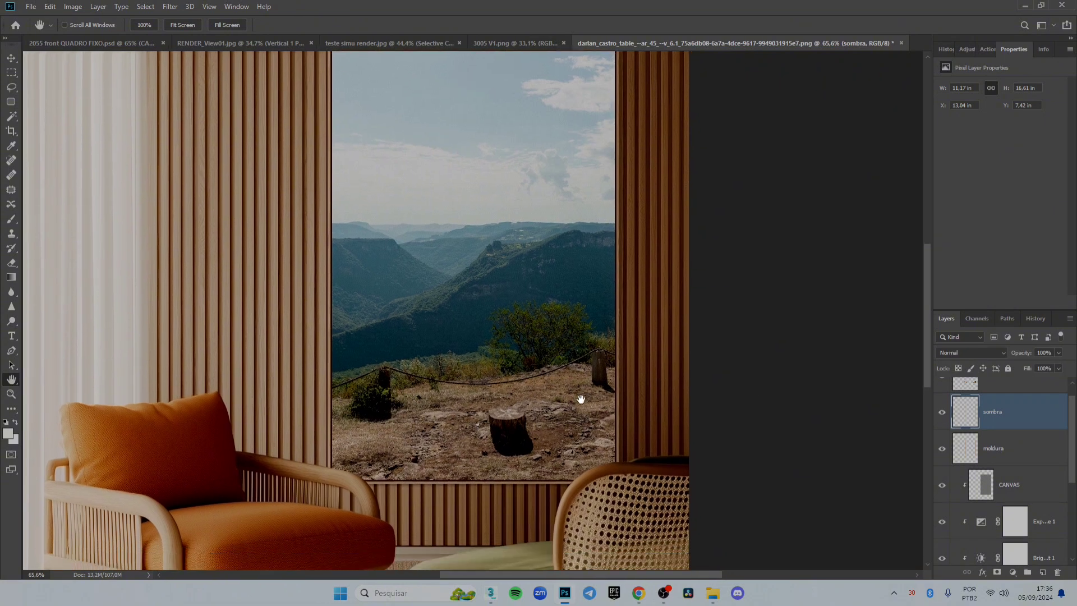
scroll(581, 399, "down", 5)
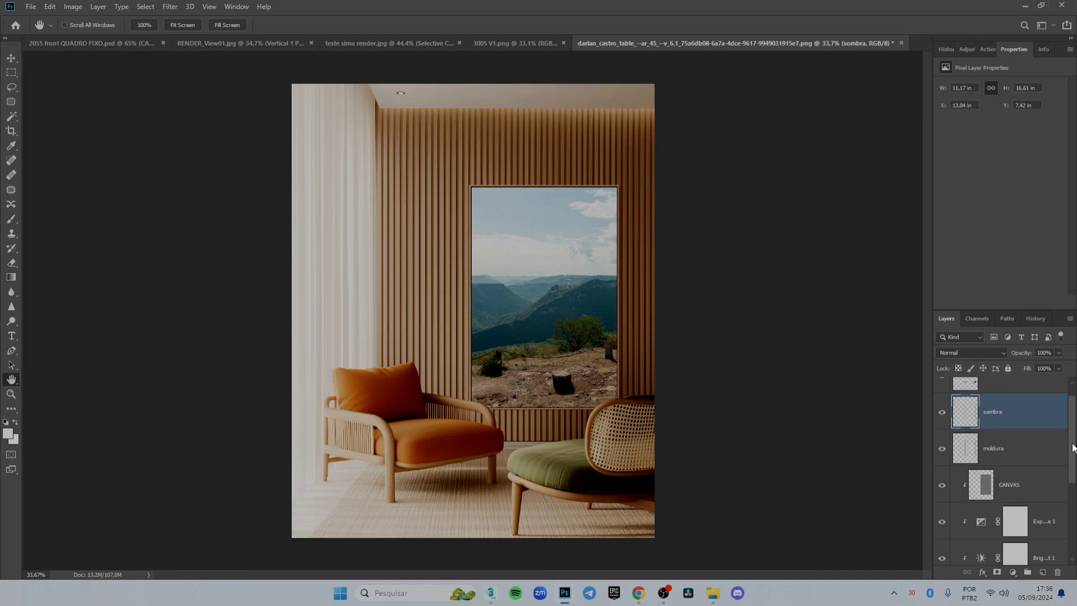
scroll(1072, 455, "down", 1)
left_click_drag(1072, 456, 1072, 519)
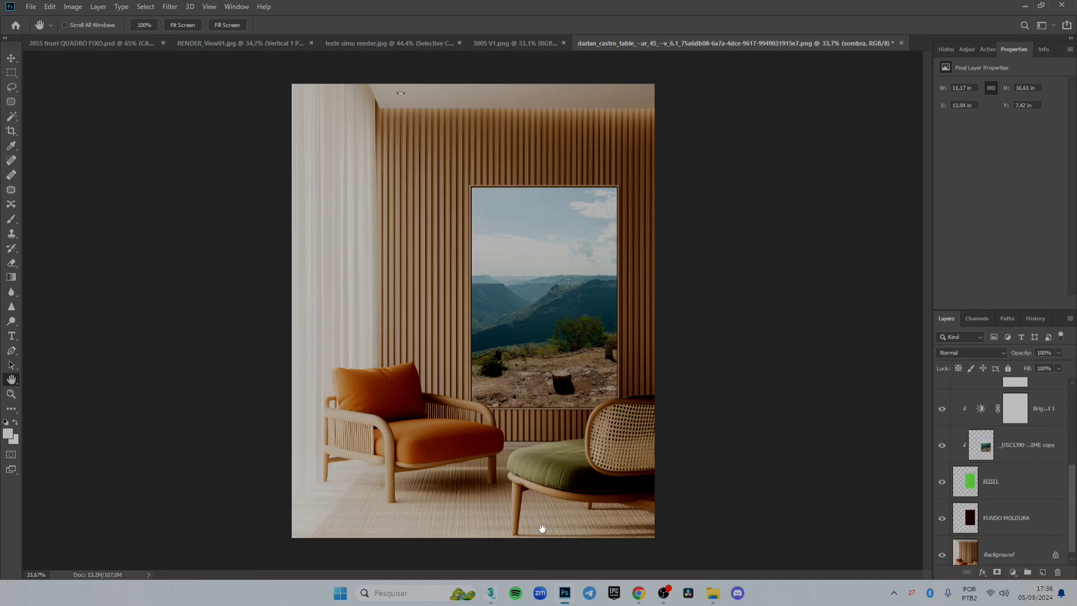
Step: Place the grass photo _DSC1465-NEF_DxO_DeepPRIME copy from the BAIXA GRAMADO folder into the room mockup document
left_click(712, 598)
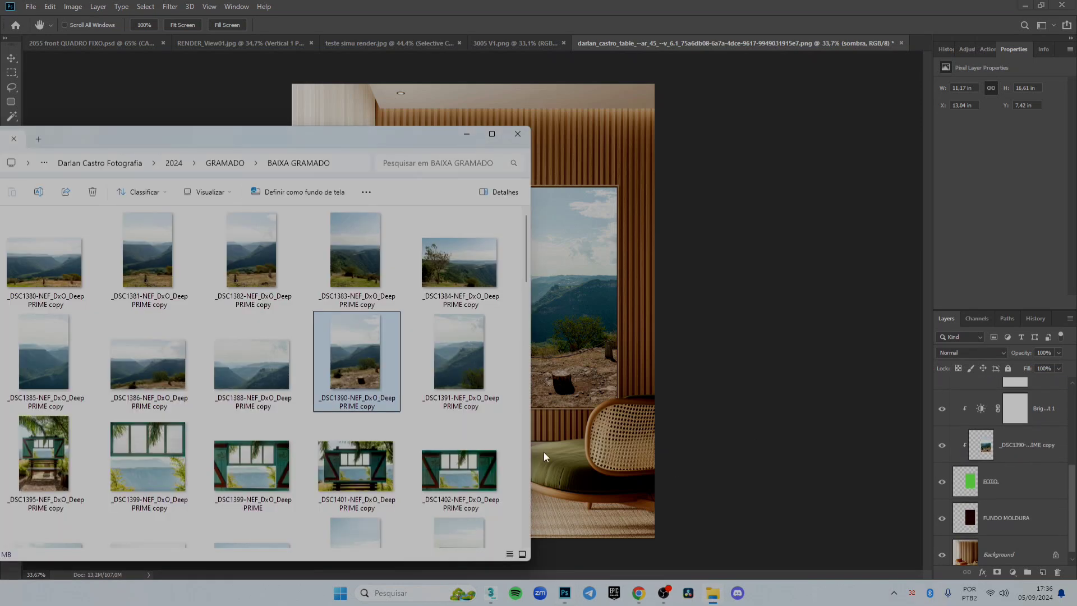
scroll(337, 471, "down", 3)
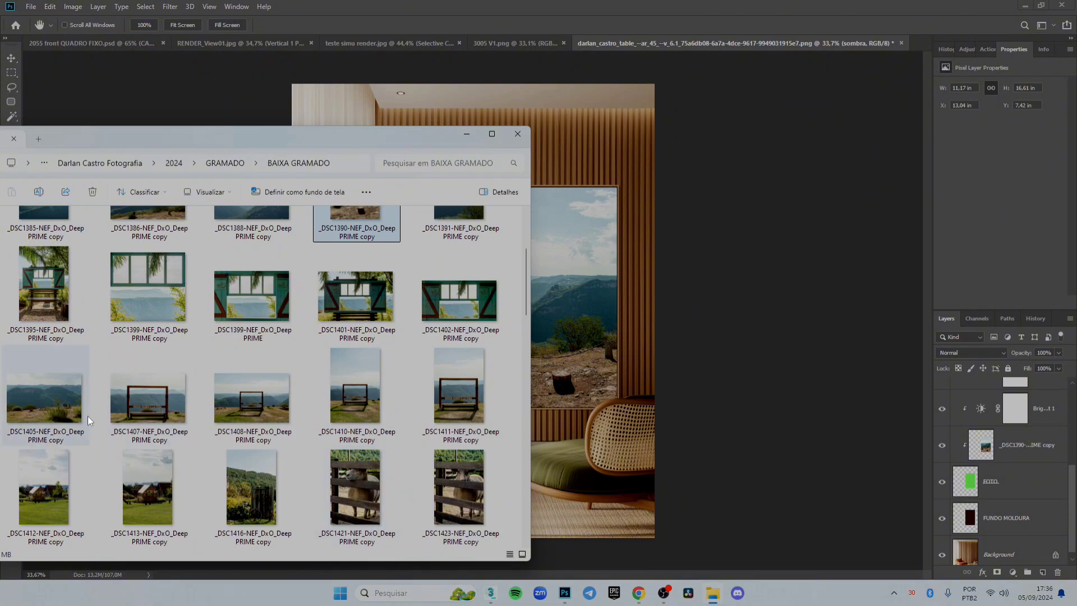
scroll(88, 416, "down", 3)
scroll(160, 416, "down", 3)
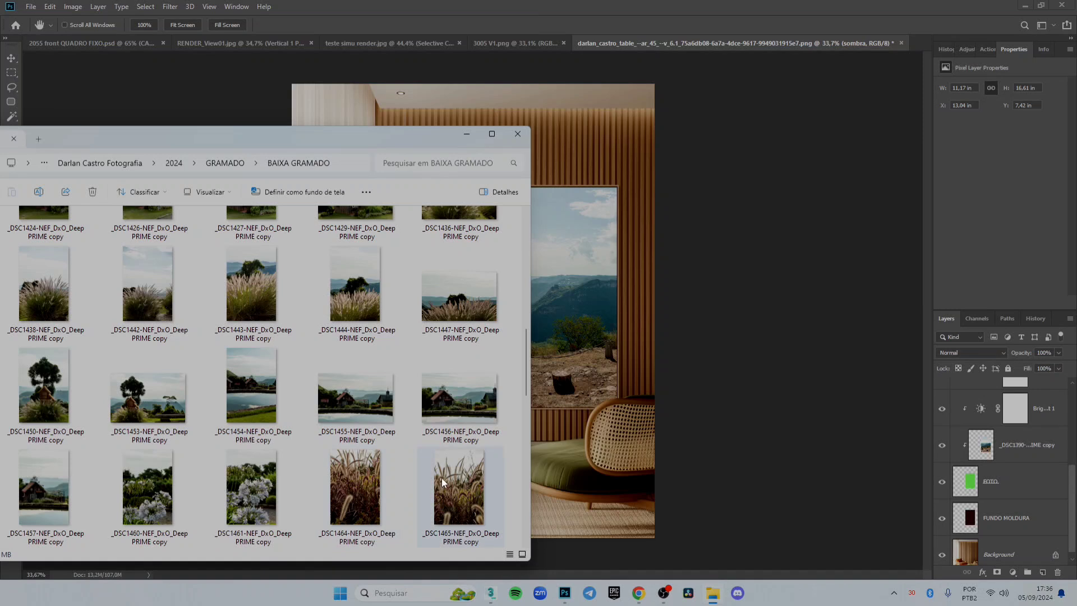
left_click_drag(443, 482, 736, 412)
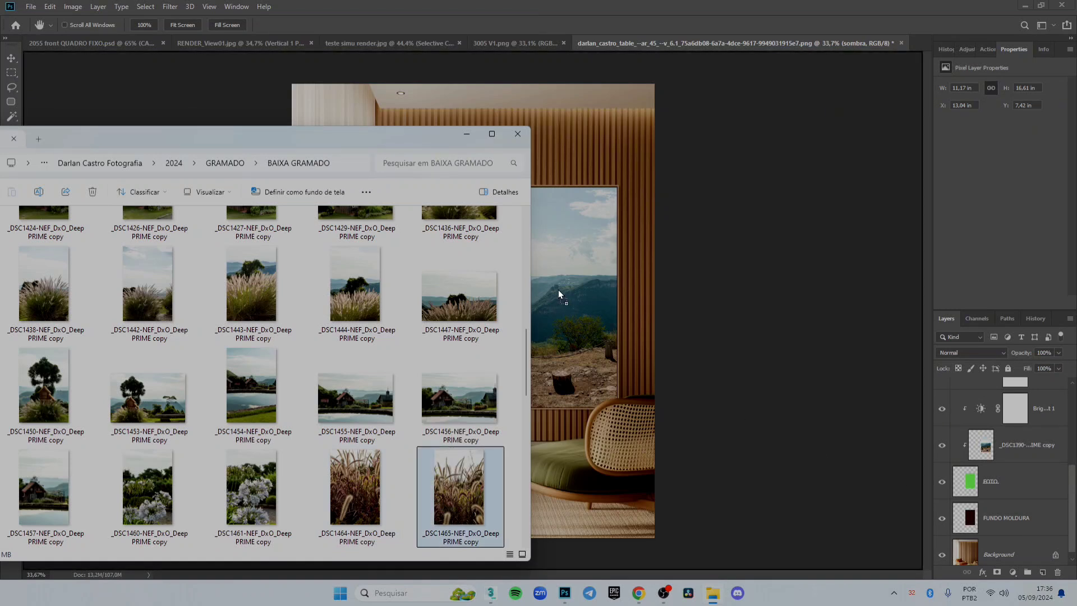
left_click_drag(560, 290, 616, 312)
Step: Move the _DSC1465 photo layer into the clipped stack directly above the _DSC1390 layer, beneath the adjustments, and rasterize it
scroll(1010, 483, "up", 5)
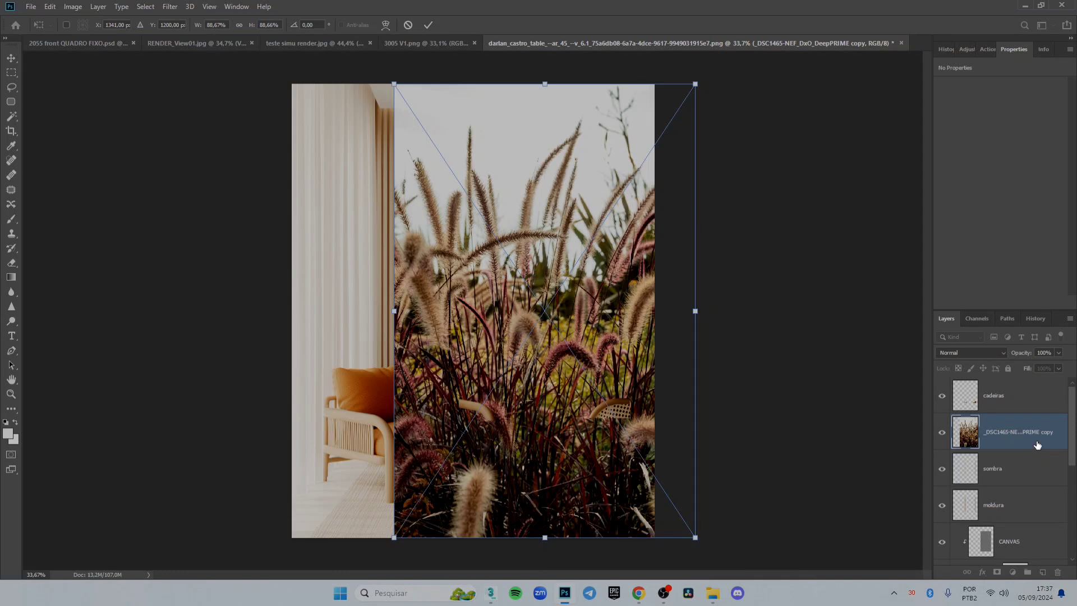
left_click_drag(1037, 445, 1027, 565)
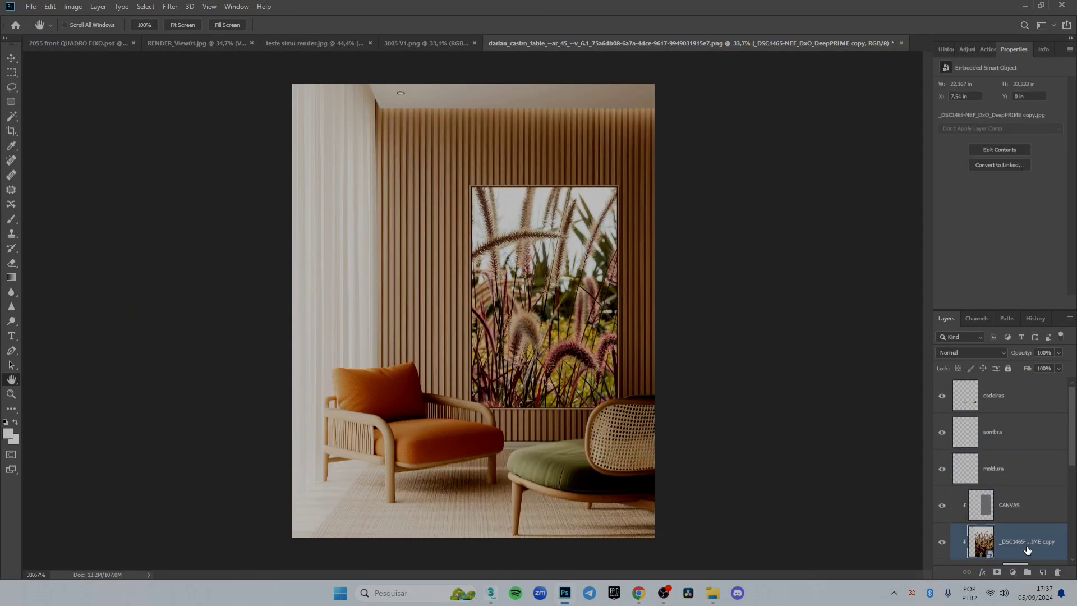
scroll(1037, 426, "down", 5)
left_click_drag(1038, 411, 1021, 505)
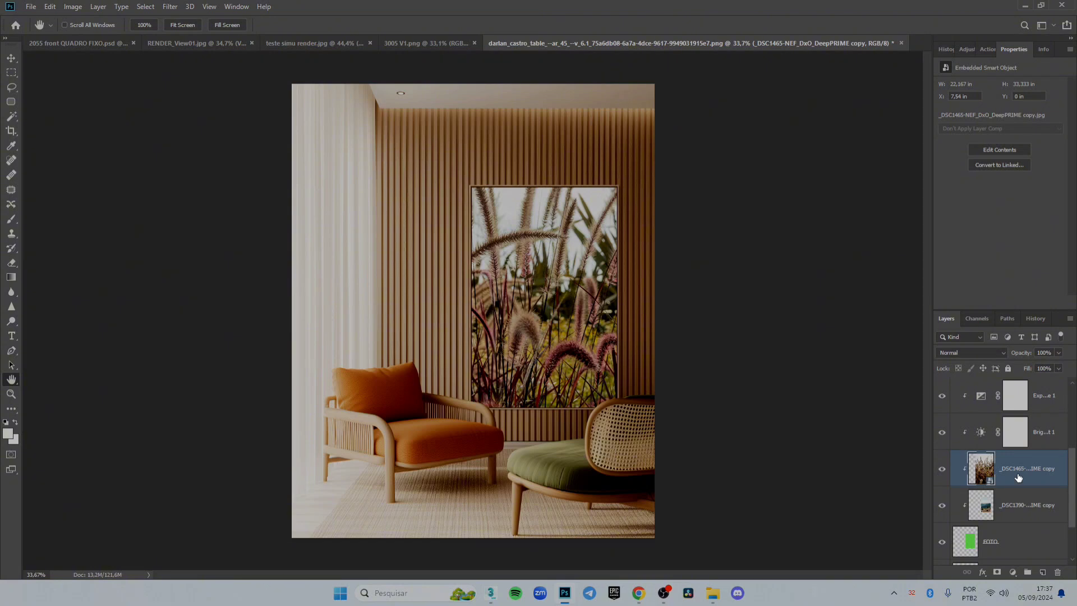
right_click(1018, 477)
left_click(983, 196)
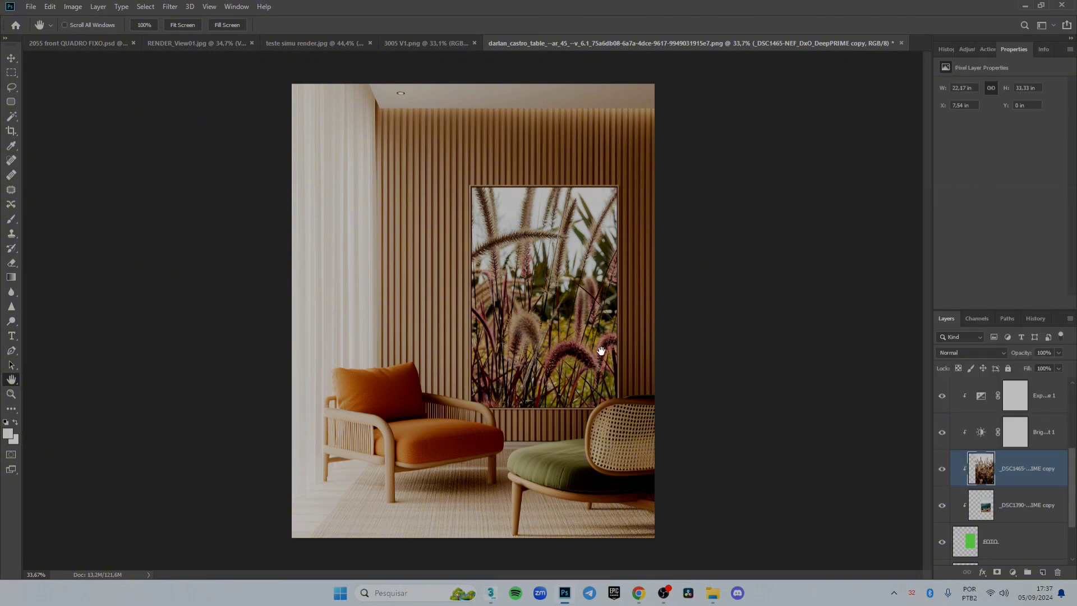
Step: Compare the wall frame with the _DSC1465 grass photo hidden and shown
left_click(943, 470)
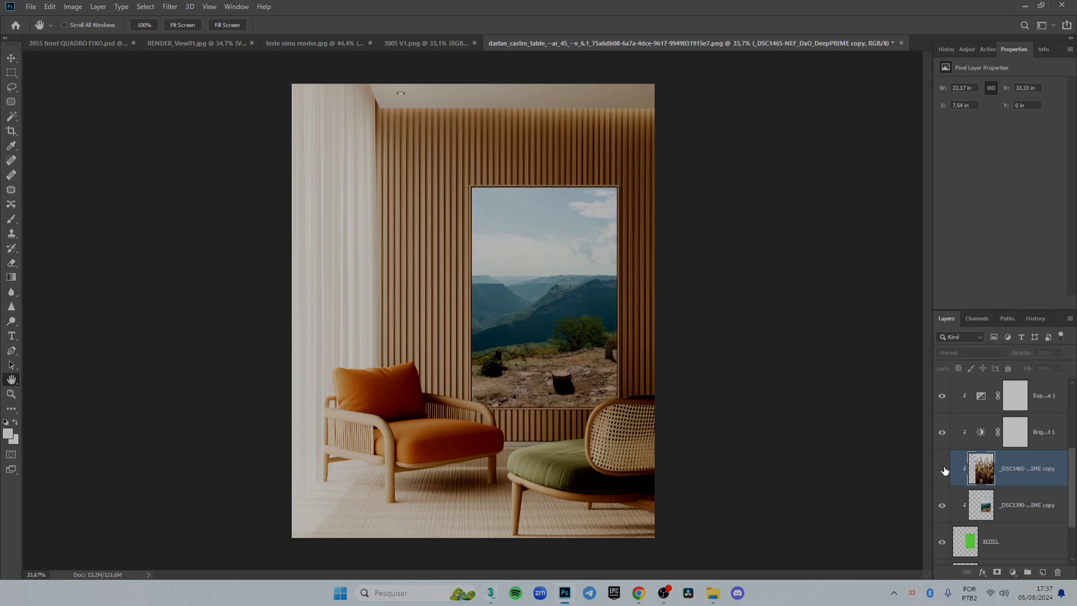
left_click(943, 469)
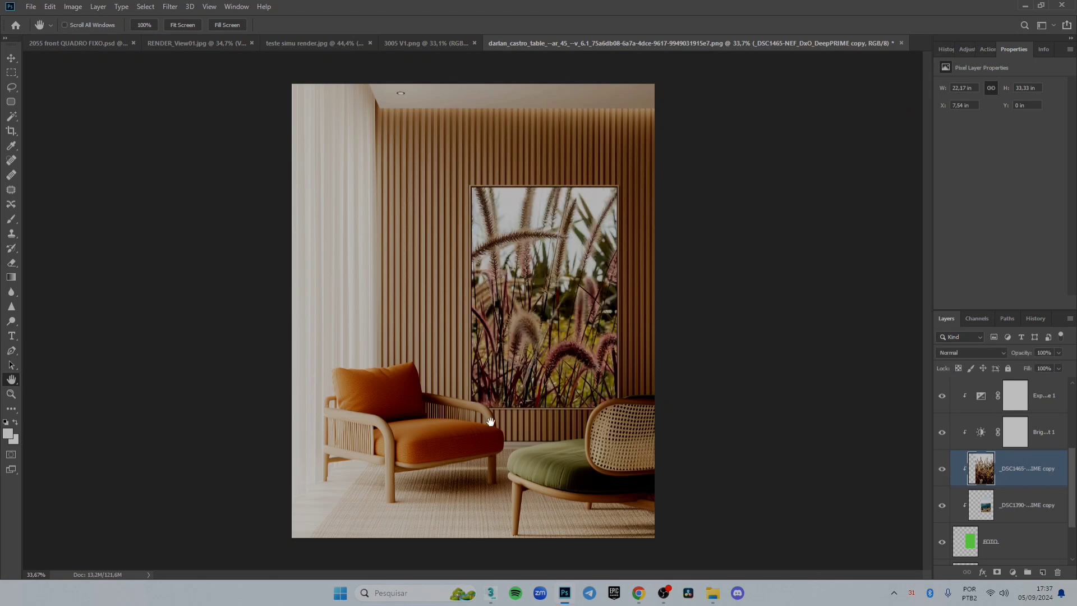
scroll(488, 420, "up", 1)
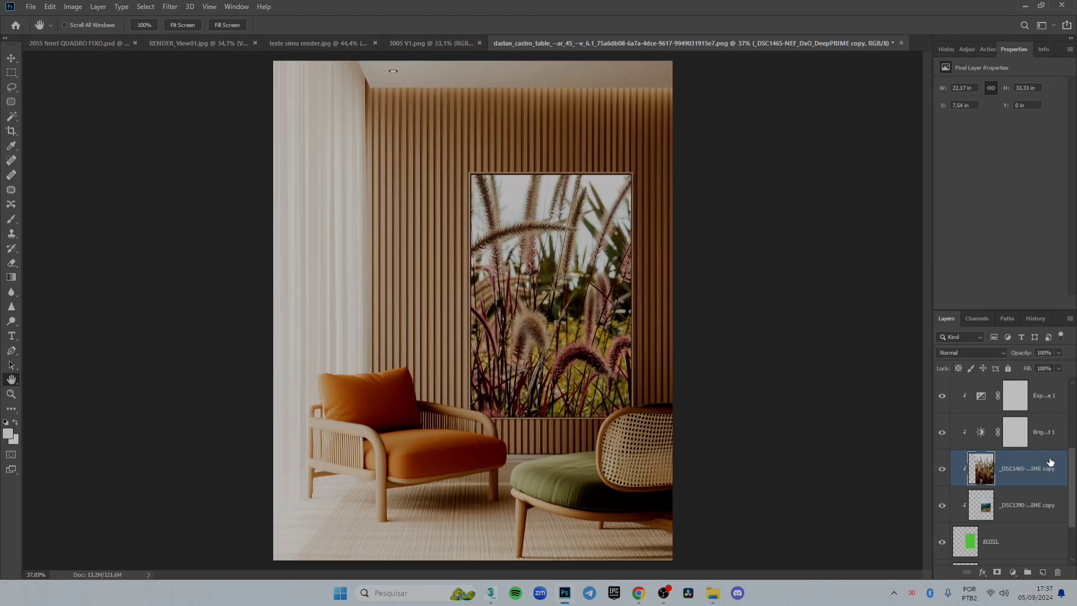
Step: Compare the grass photo close up with the CANVAS texture layer on and off, and review the whole room
left_click_drag(1073, 467, 1072, 431)
scroll(1071, 431, "down", 1)
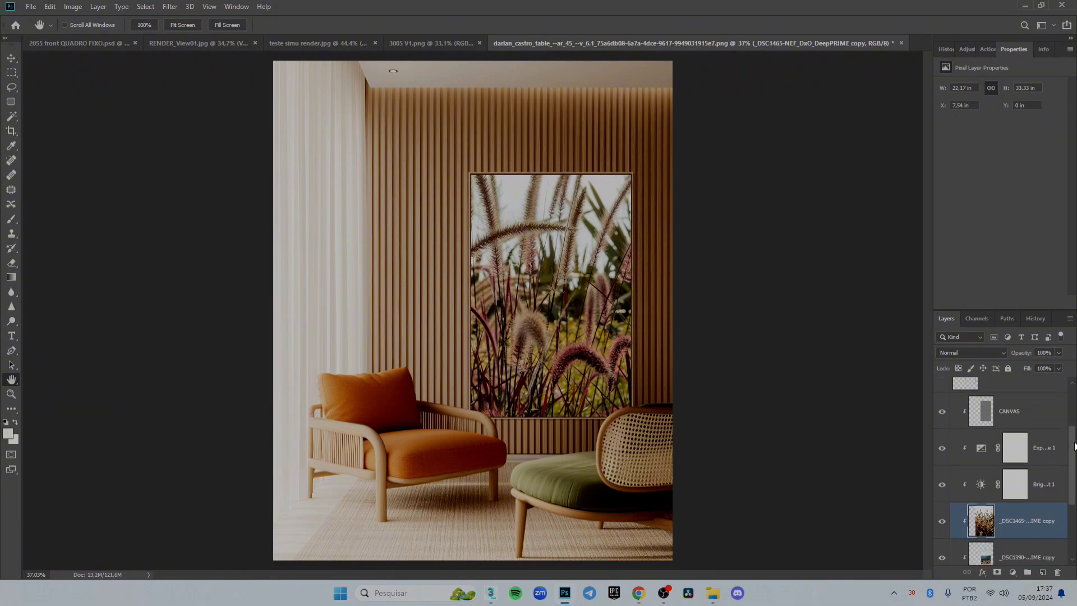
scroll(534, 207, "up", 14)
scroll(483, 288, "up", 5)
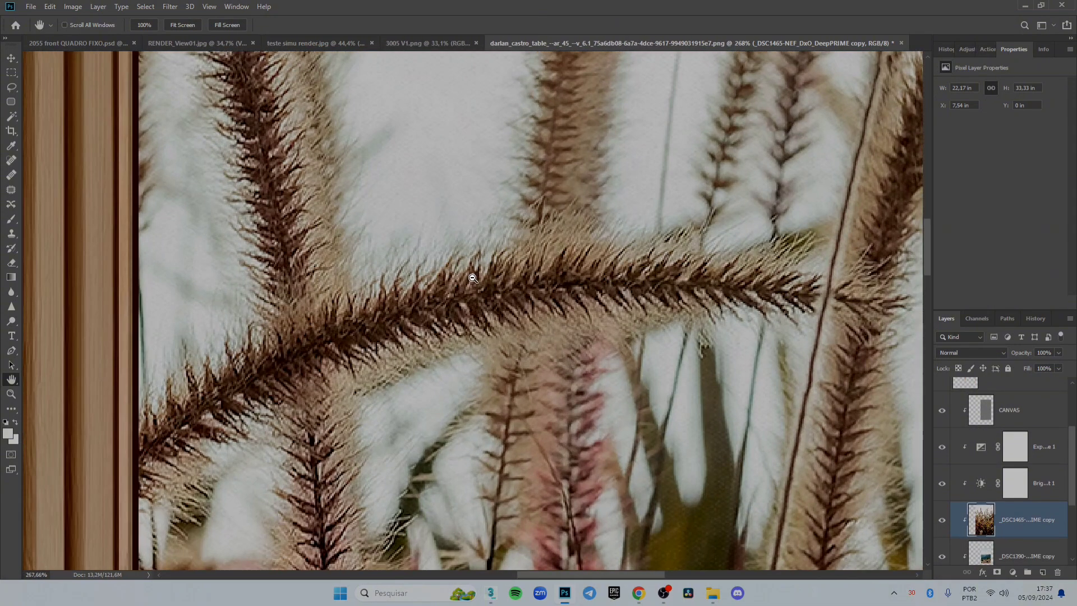
left_click(943, 413)
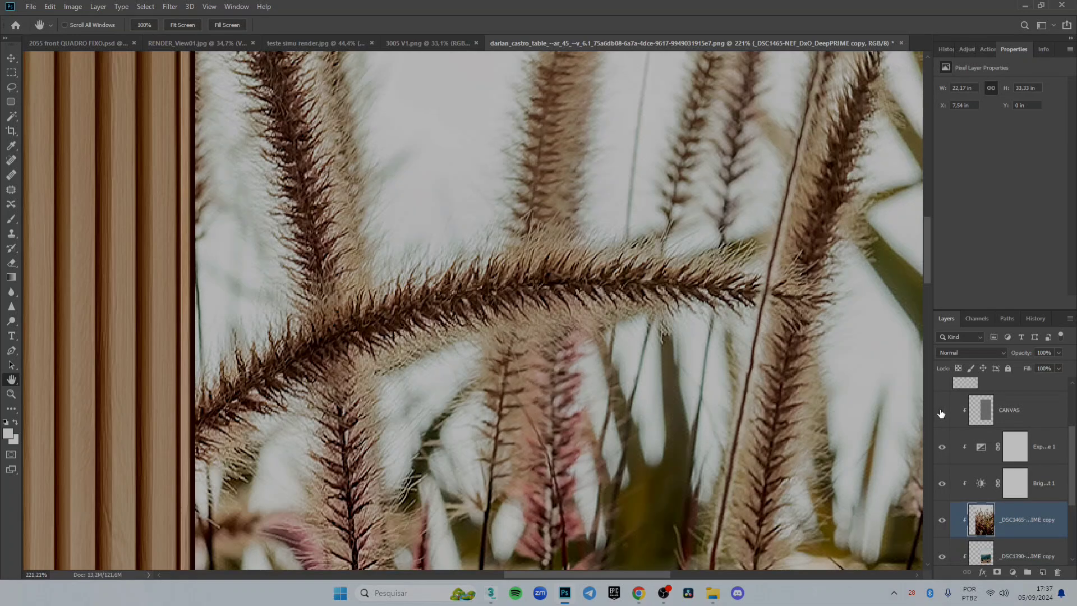
scroll(661, 462, "down", 12)
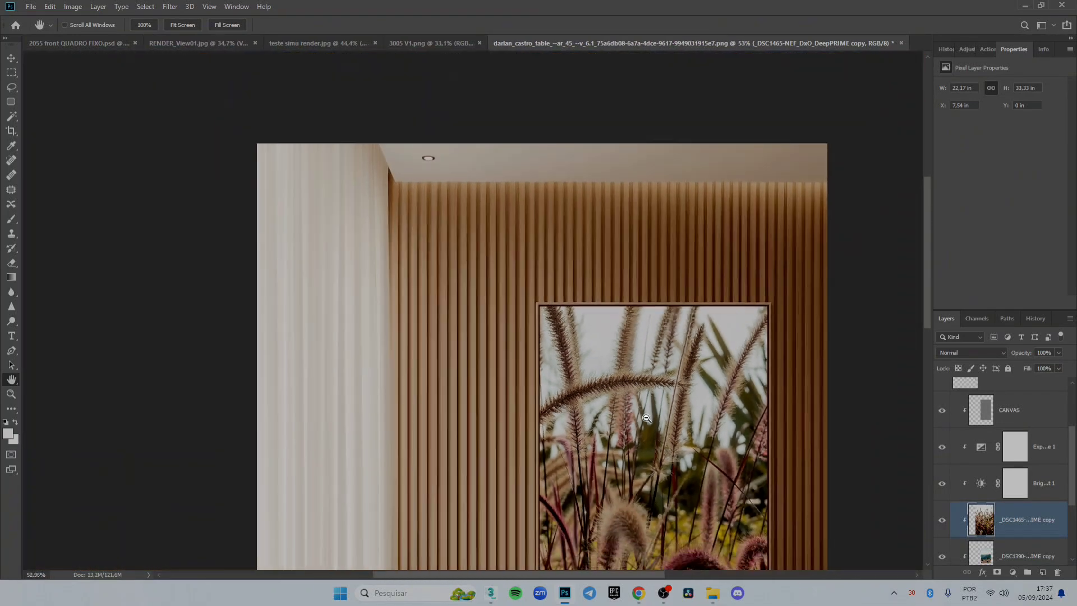
scroll(661, 462, "down", 3)
scroll(557, 385, "up", 2)
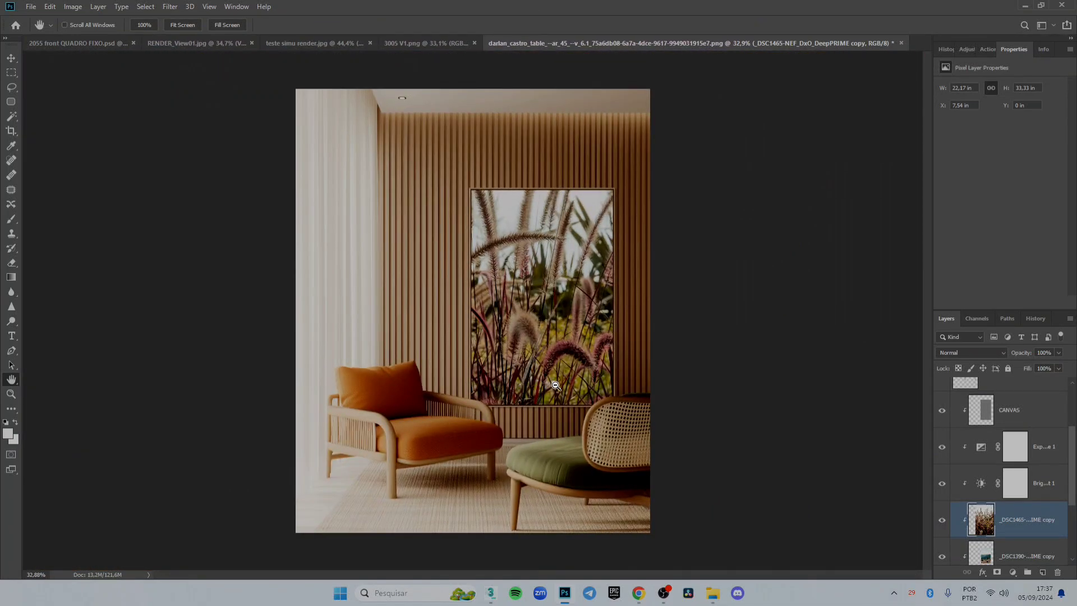
Step: Hide the _DSC1465 grass photo layer and inspect the mountain photo in the wall frame
scroll(951, 538, "down", 2)
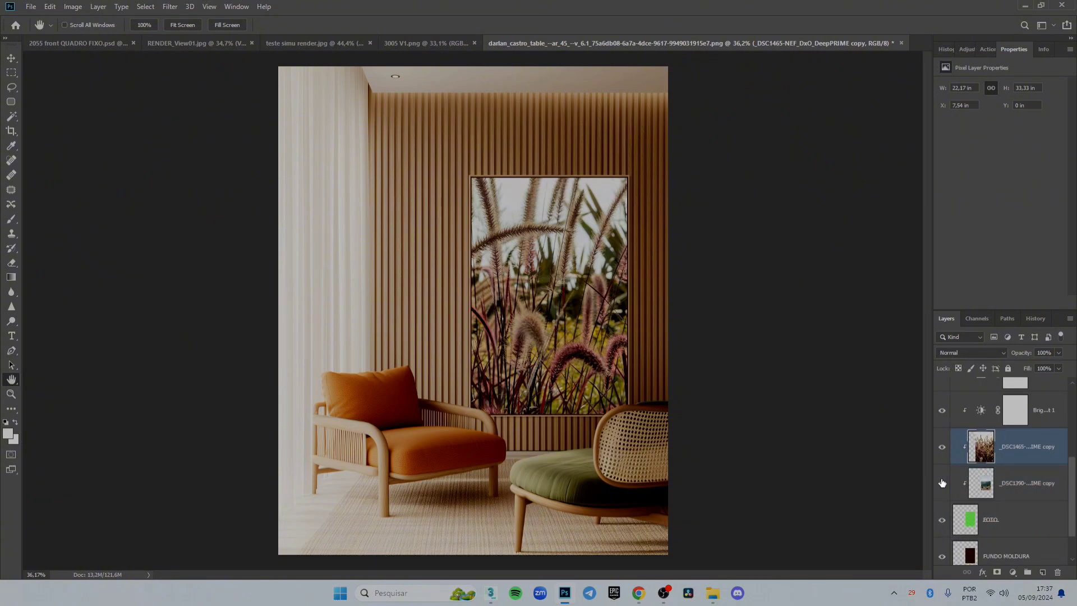
left_click(942, 452)
scroll(942, 452, "down", 1)
scroll(594, 416, "up", 5)
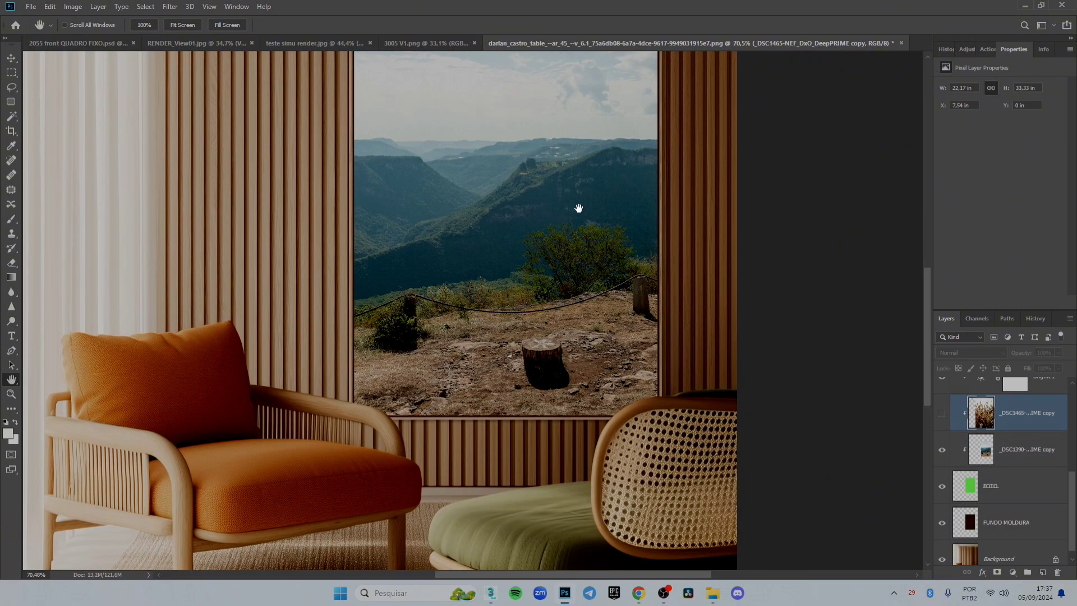
left_click_drag(579, 208, 601, 345)
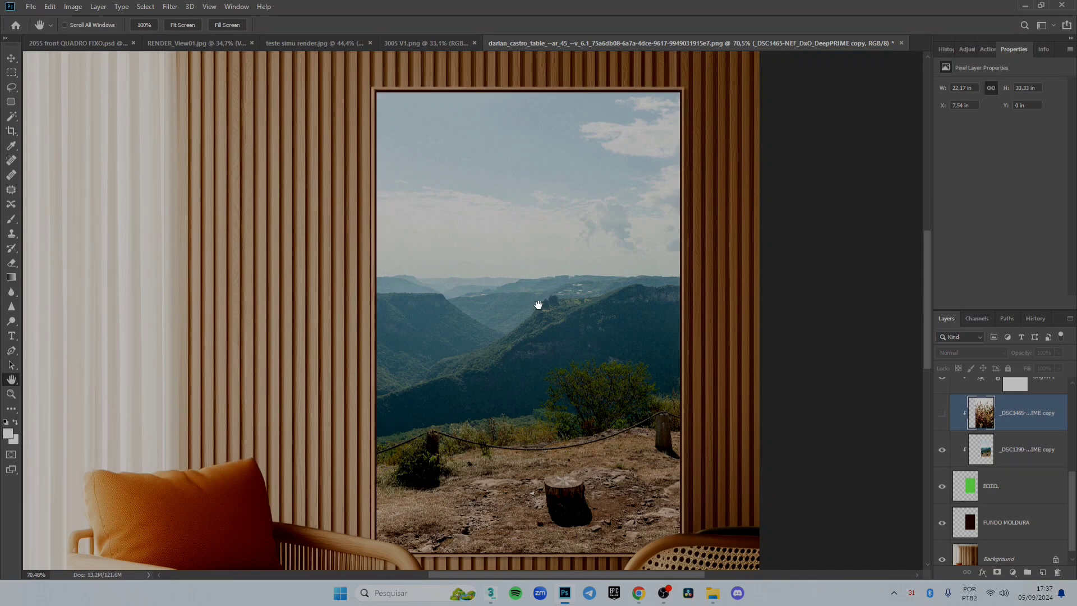
scroll(538, 305, "down", 3)
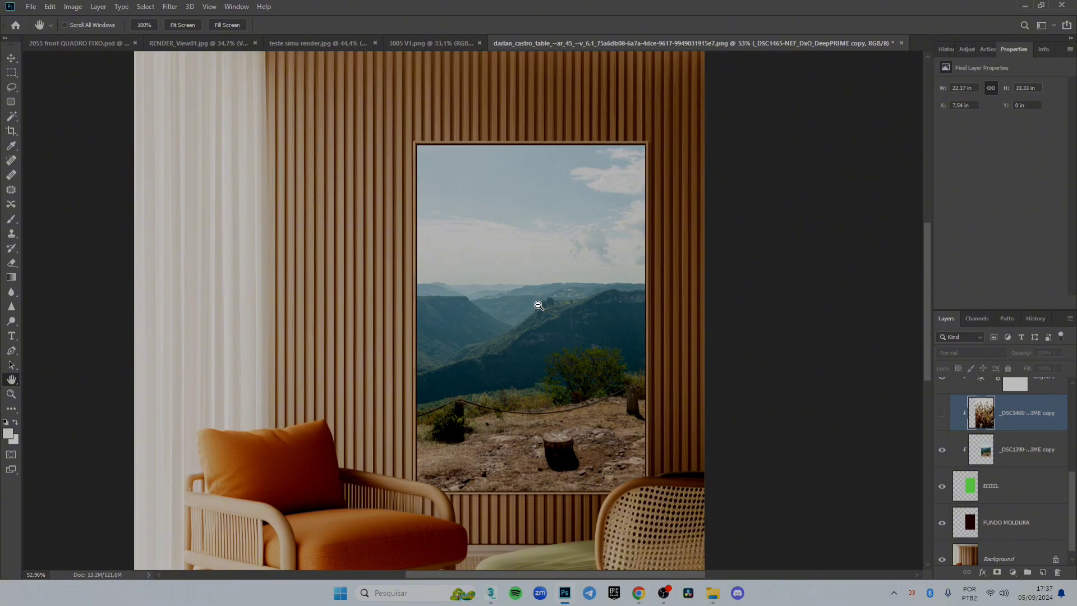
scroll(534, 319, "up", 3)
scroll(567, 380, "down", 4)
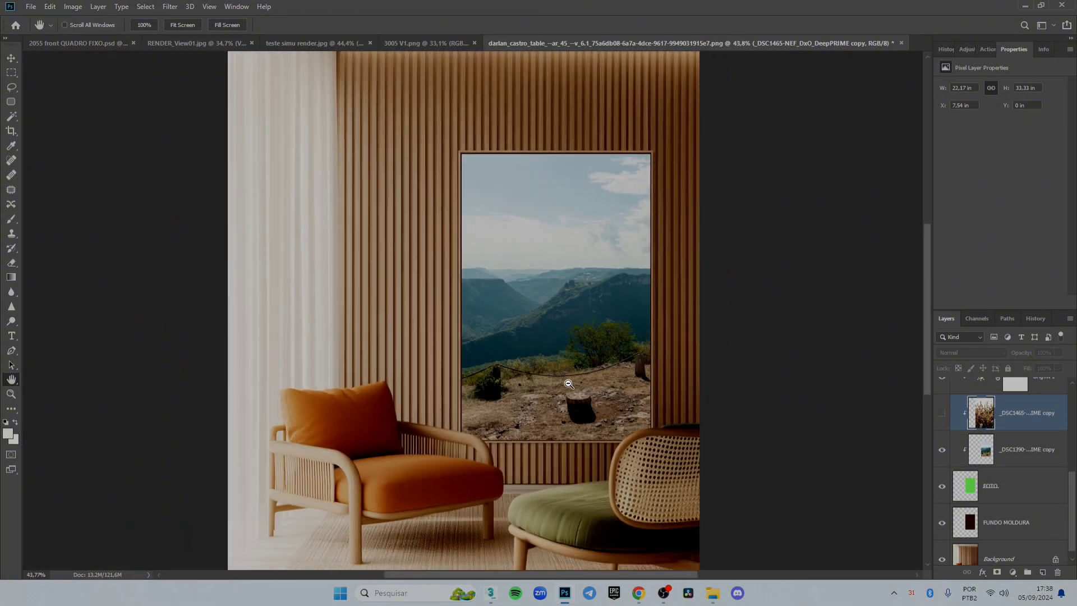
scroll(550, 362, "up", 1)
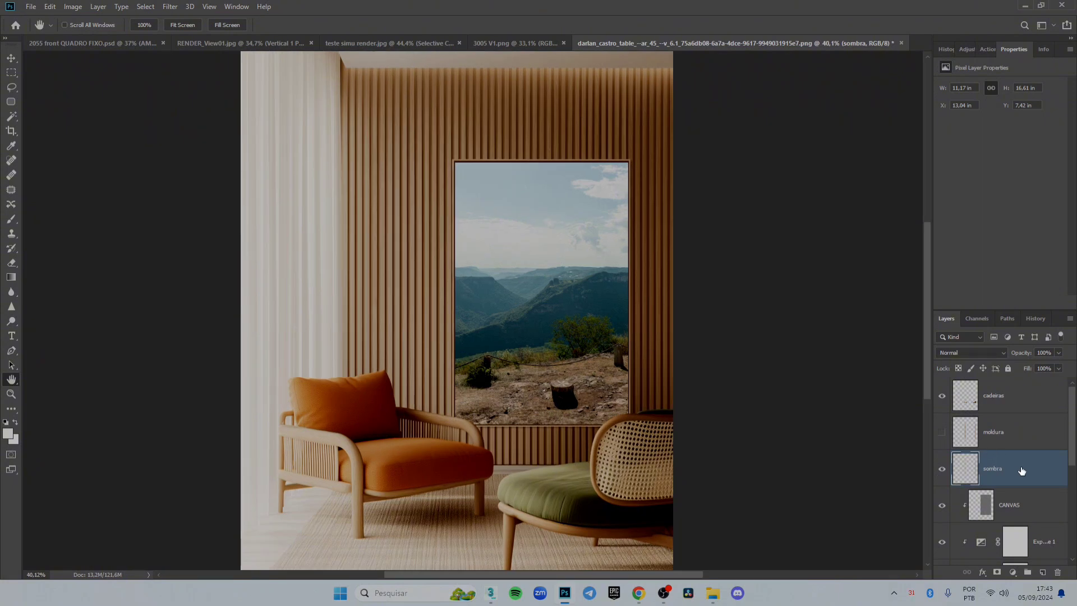
Step: With moldura hidden, compare the frame's lower edge with the sombra layer on and off, and view the whole room
scroll(628, 402, "up", 8)
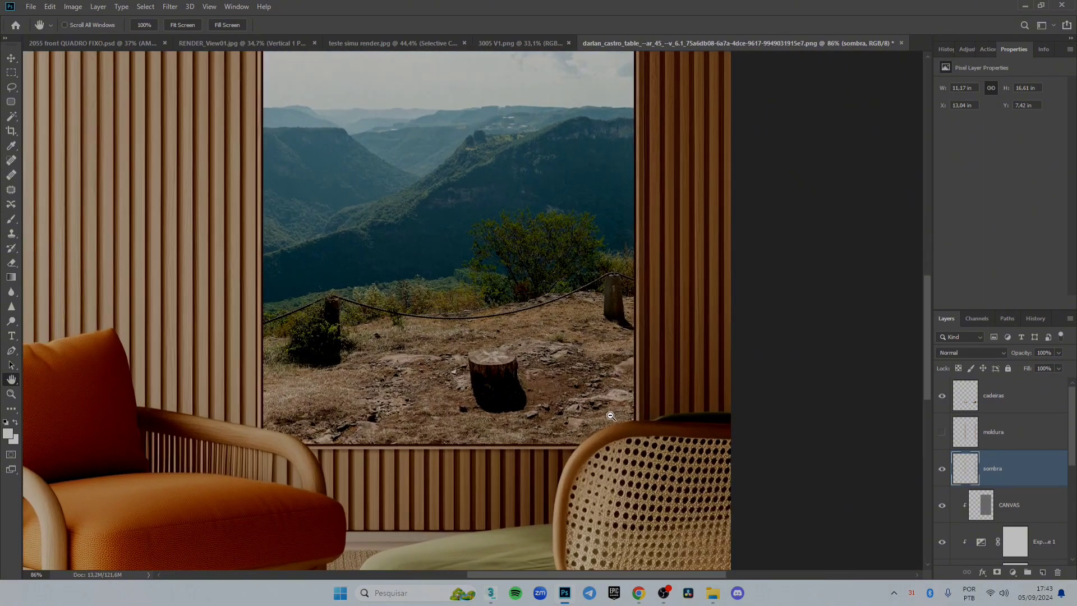
left_click(942, 469)
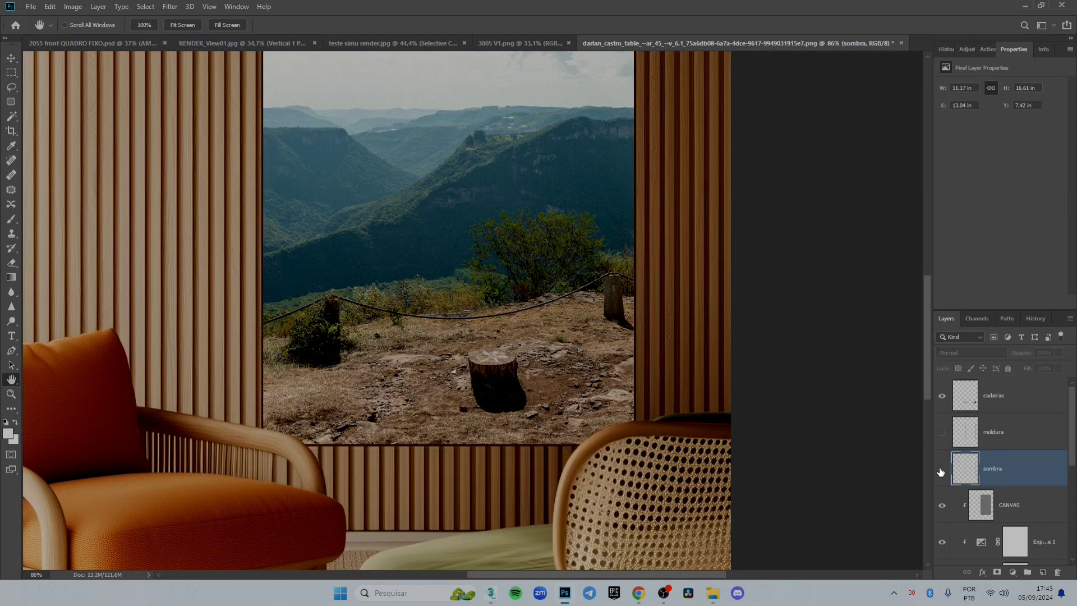
left_click(942, 469)
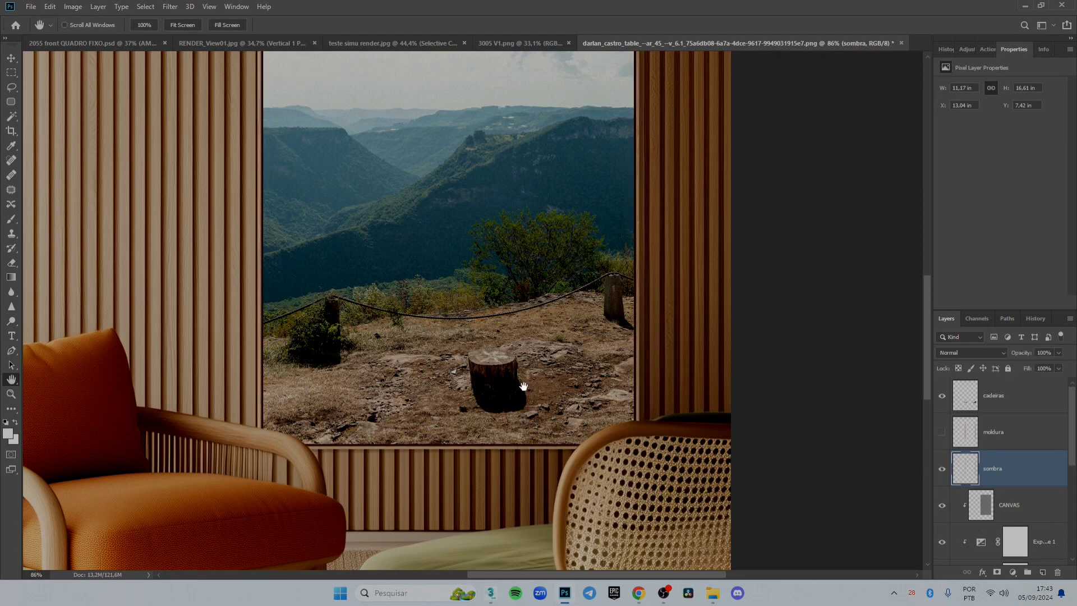
key("ctrl+0")
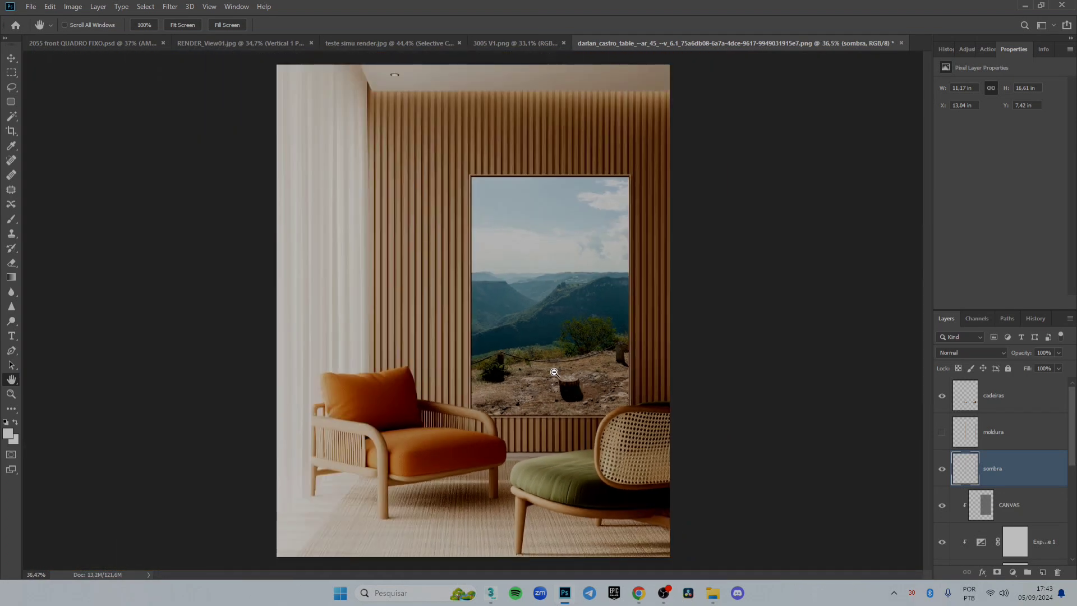
scroll(611, 325, "down", 3)
Step: Scale the sombra layer up proportionally to about 178% from the frame's left edge
key("ctrl+t")
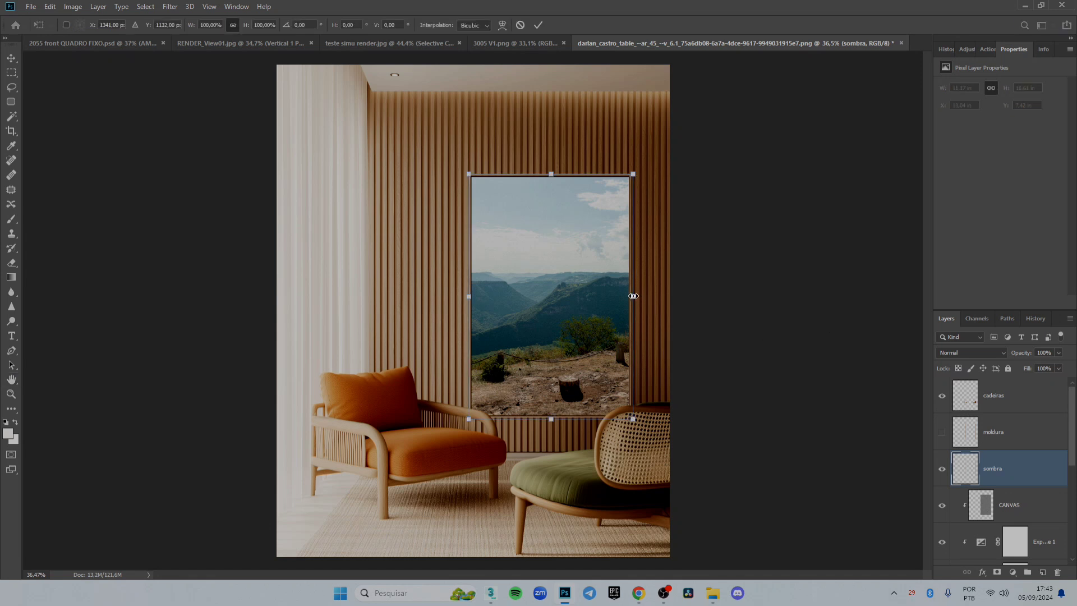
left_click_drag(633, 296, 763, 320)
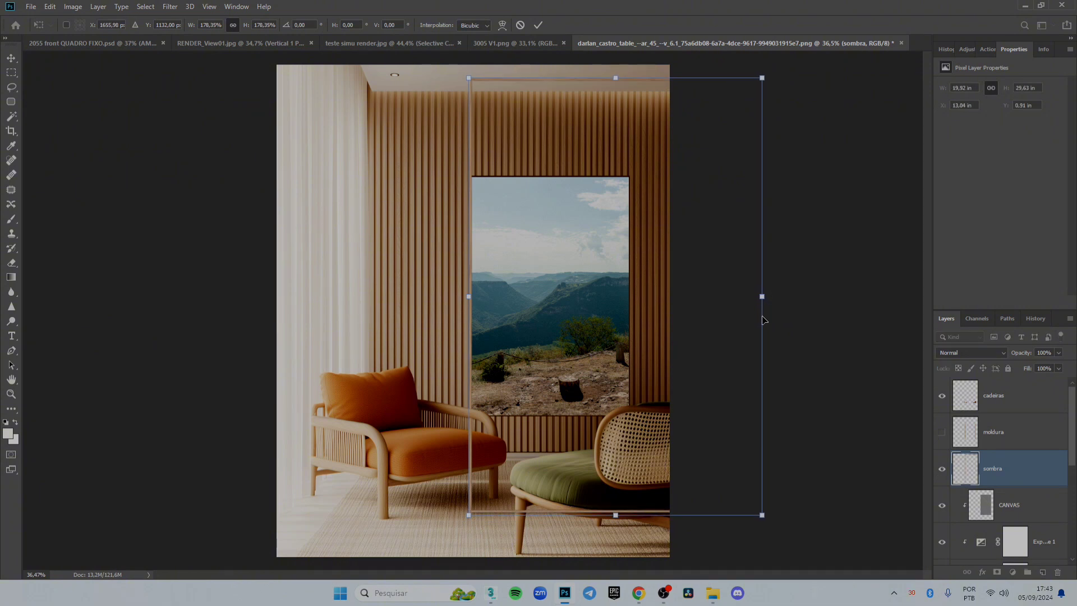
key("Return")
key("h")
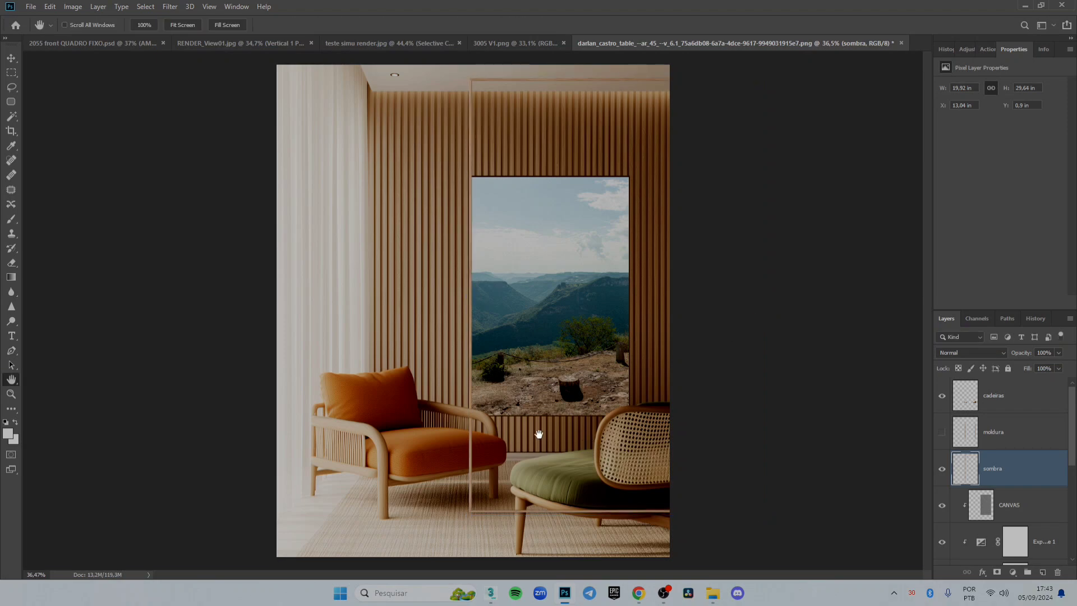
Step: Examine the enlarged sombra outline over the armchair, around the upper-left corner of the picture and across the whole room
scroll(470, 417, "up", 8)
scroll(482, 417, "up", 4)
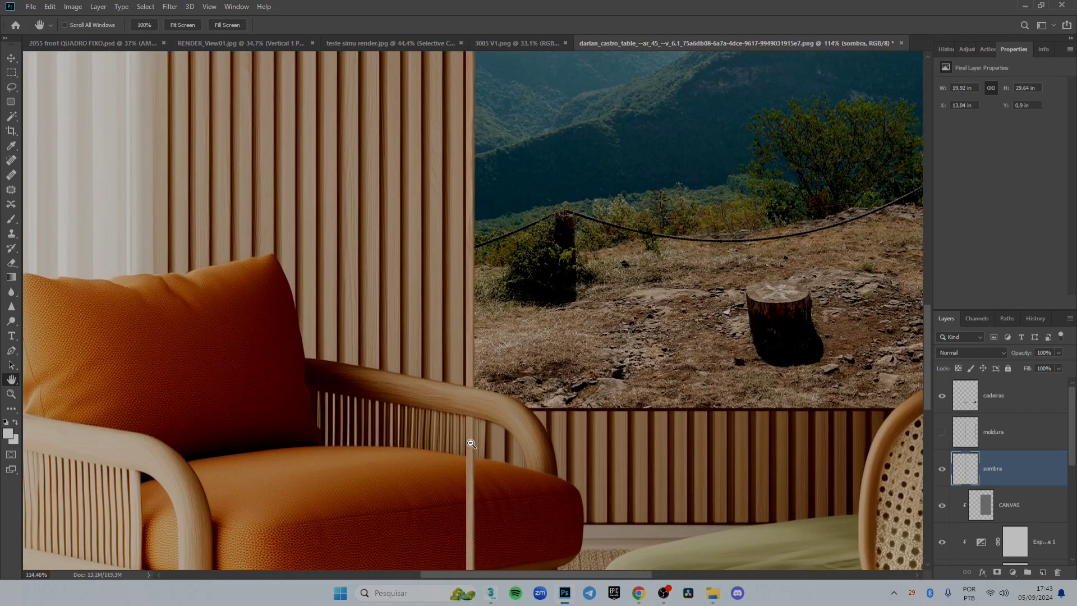
scroll(460, 370, "up", 1)
scroll(460, 368, "down", 10)
scroll(464, 103, "up", 2)
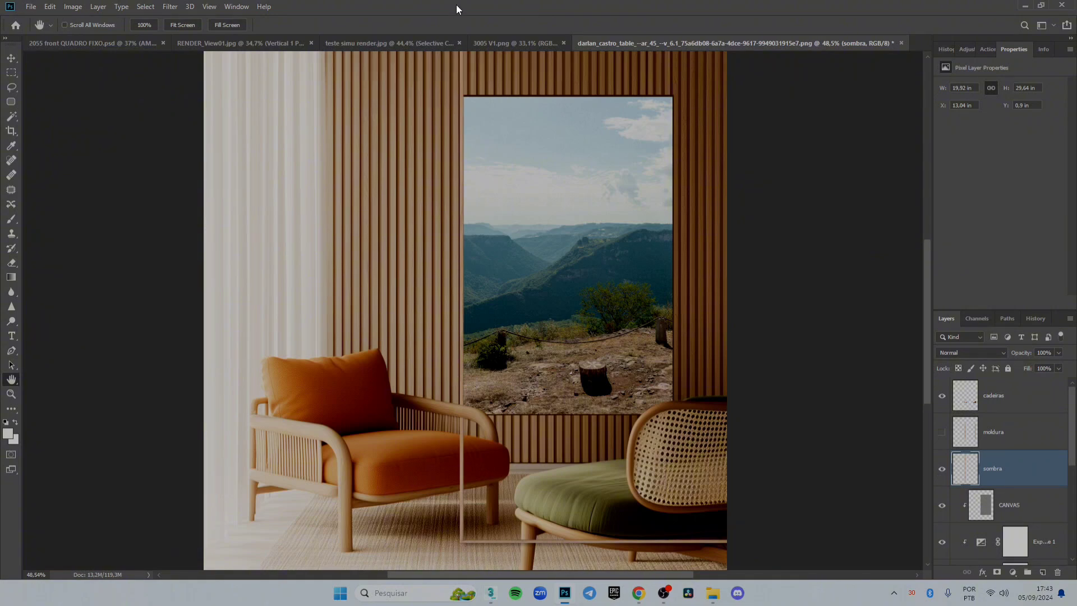
scroll(464, 136, "up", 5)
scroll(464, 136, "up", 5)
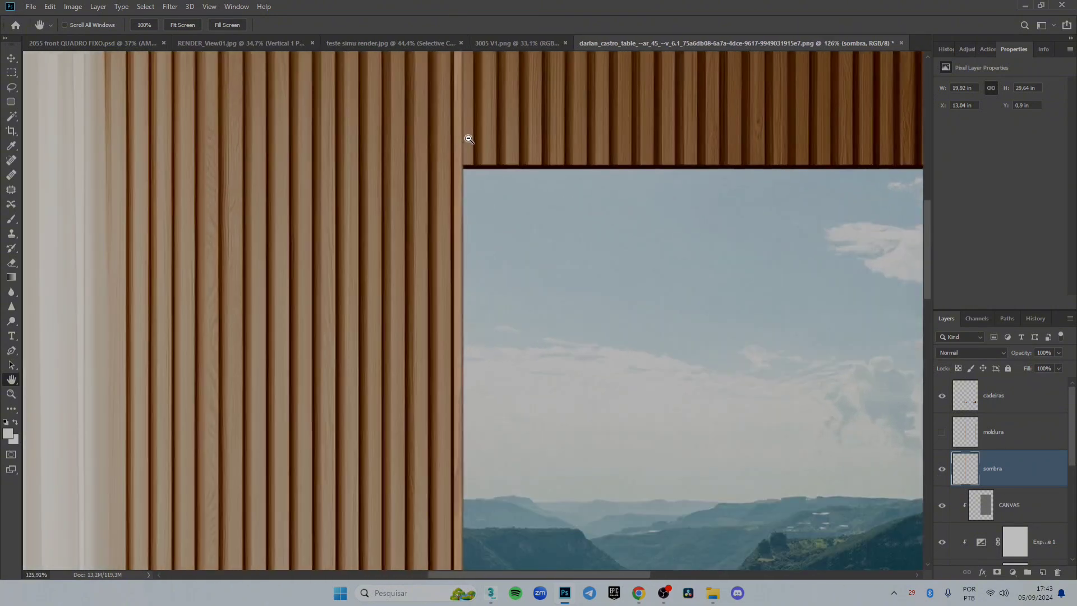
scroll(465, 141, "down", 8)
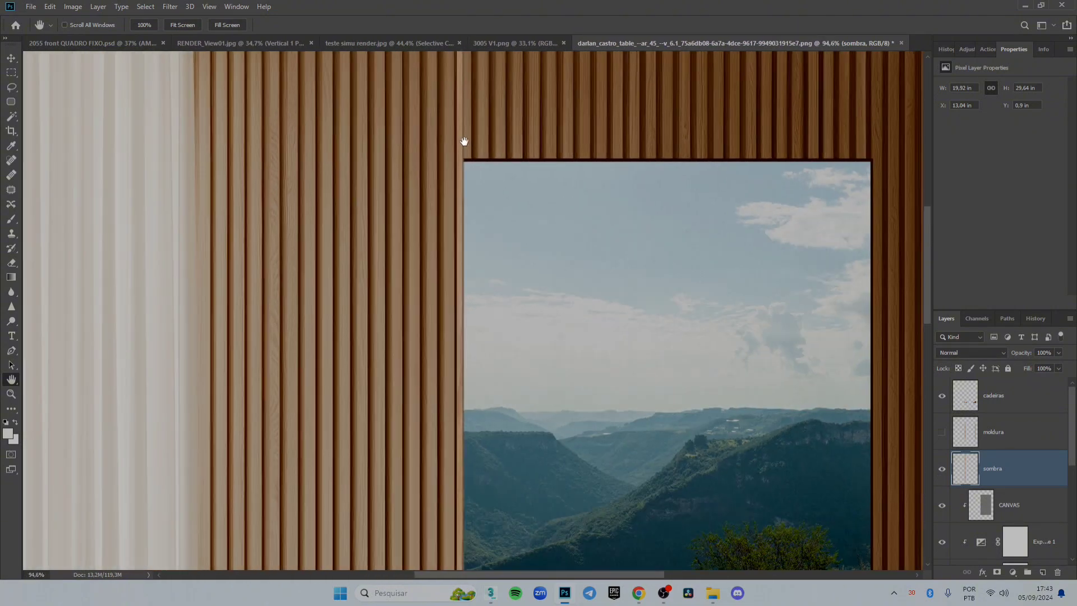
scroll(474, 147, "down", 2)
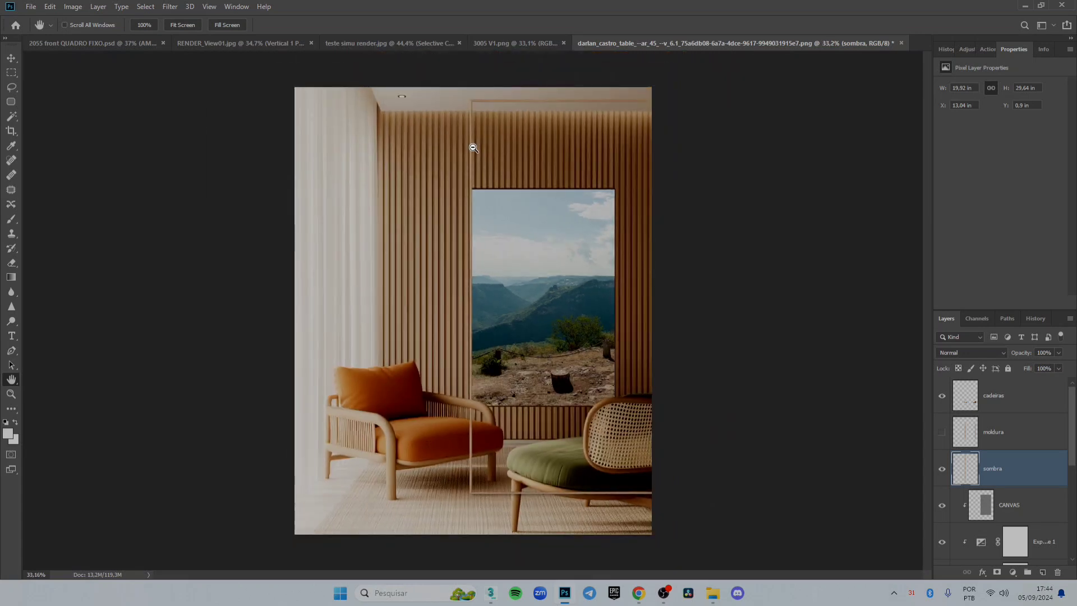
scroll(461, 105, "up", 3)
scroll(462, 105, "down", 4)
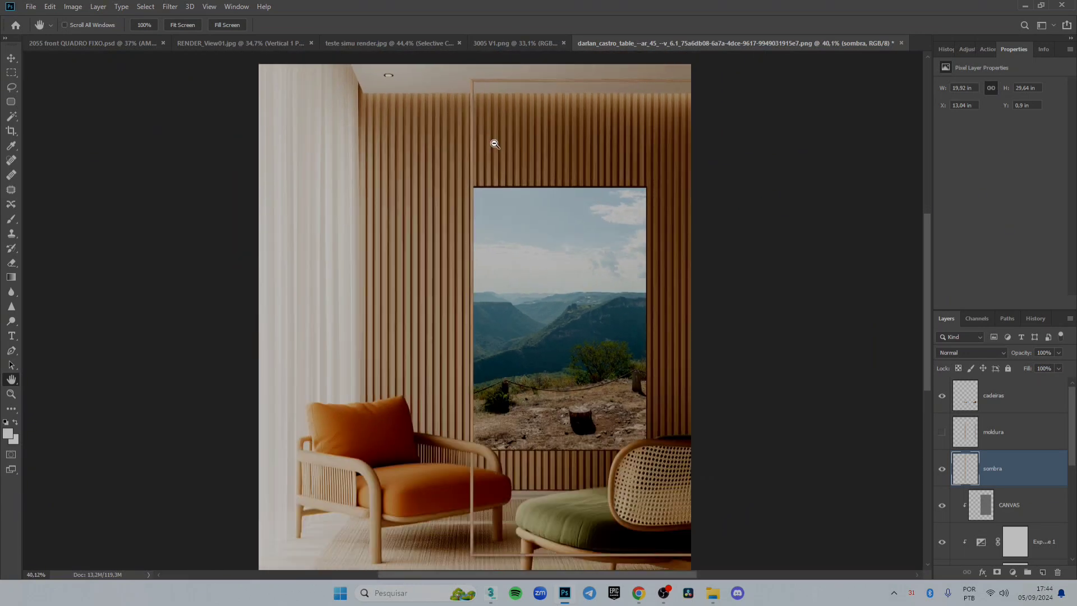
Step: Shrink the sombra layer with Content-Aware Scale to about 55.45% so its outline fits around the mountain picture
scroll(595, 233, "up", 1)
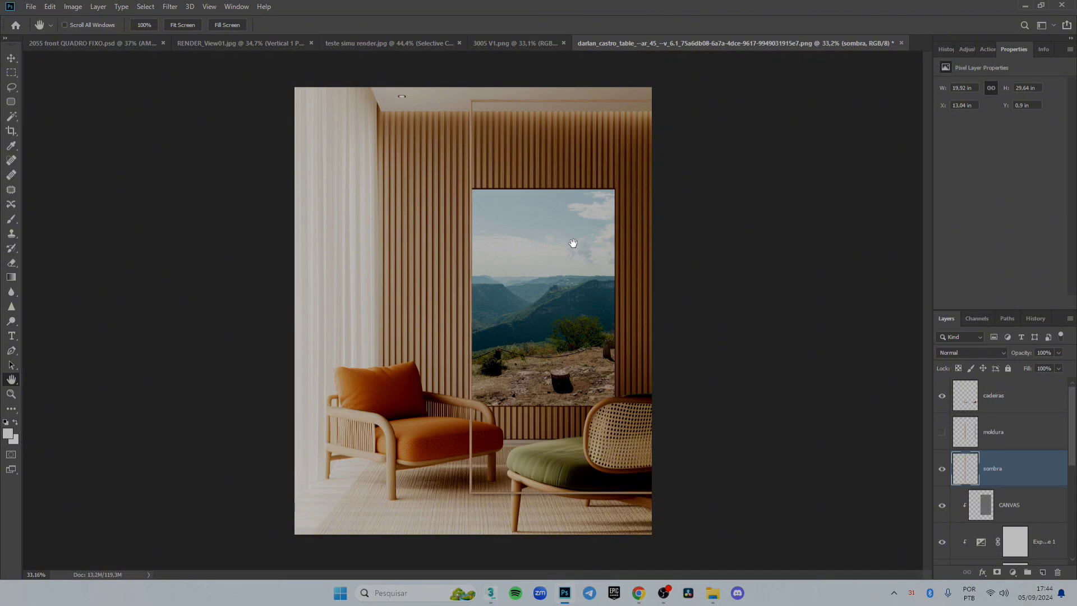
left_click(50, 8)
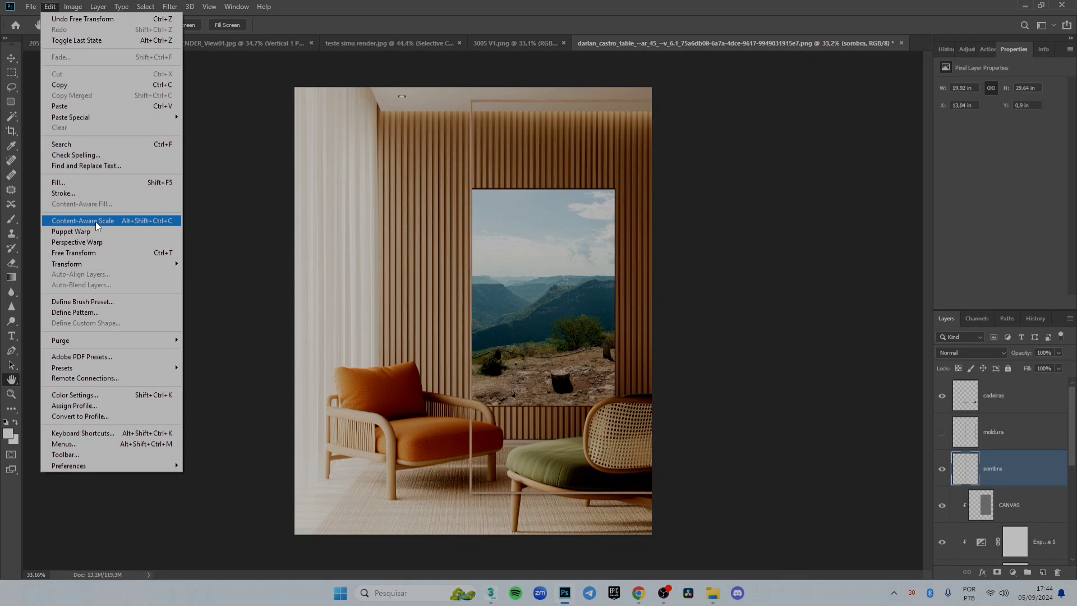
left_click(96, 221)
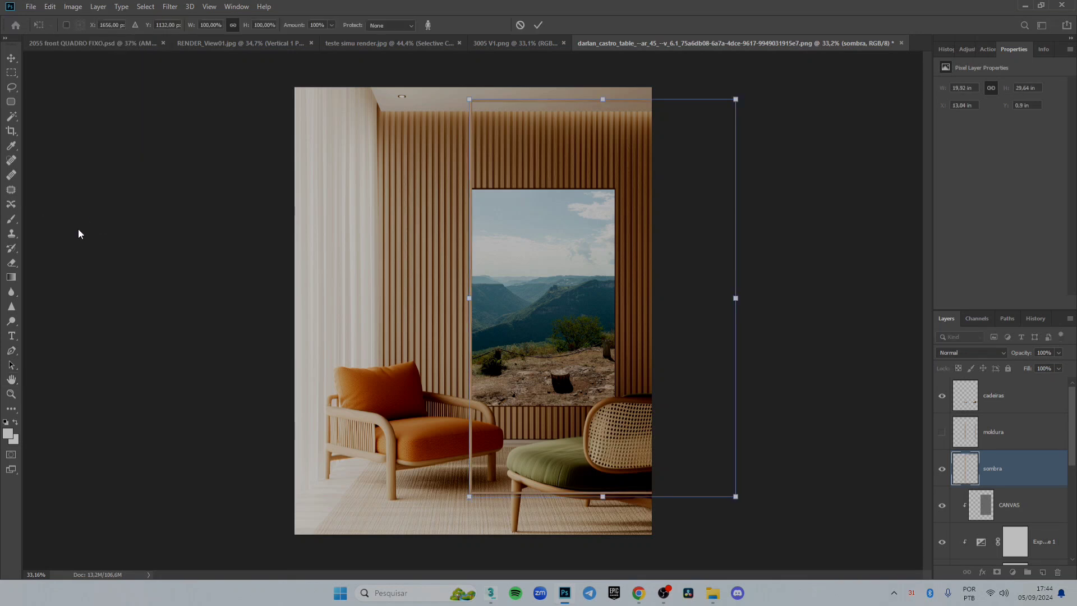
left_click_drag(739, 302, 619, 305)
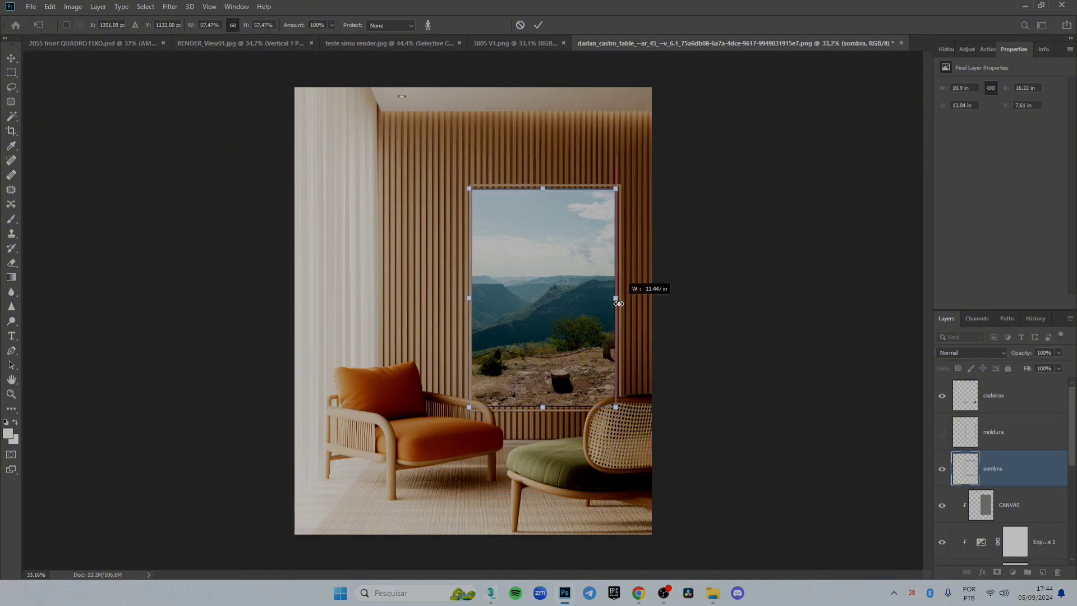
scroll(534, 418, "up", 3)
scroll(533, 419, "up", 6)
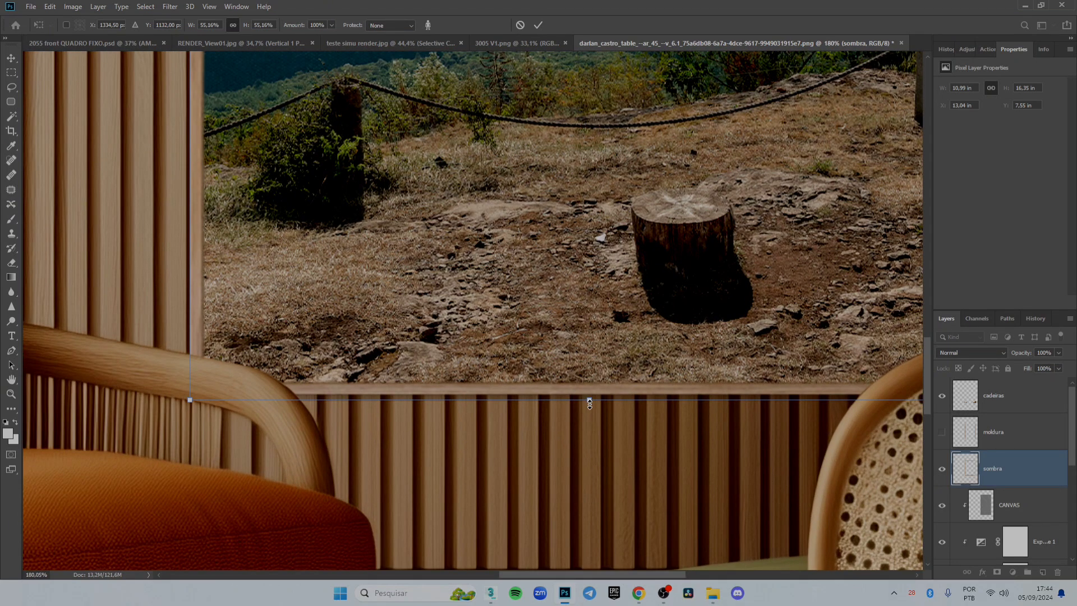
mouse_move(590, 403)
left_mouse_down()
mouse_move(590, 423)
mouse_move(584, 412)
left_mouse_up()
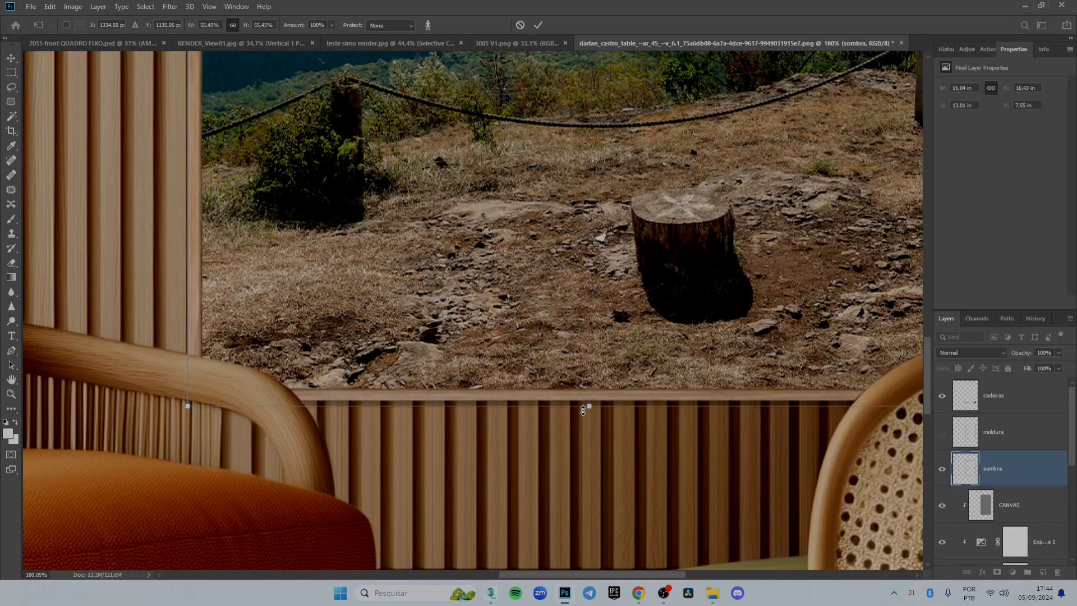
key("Return")
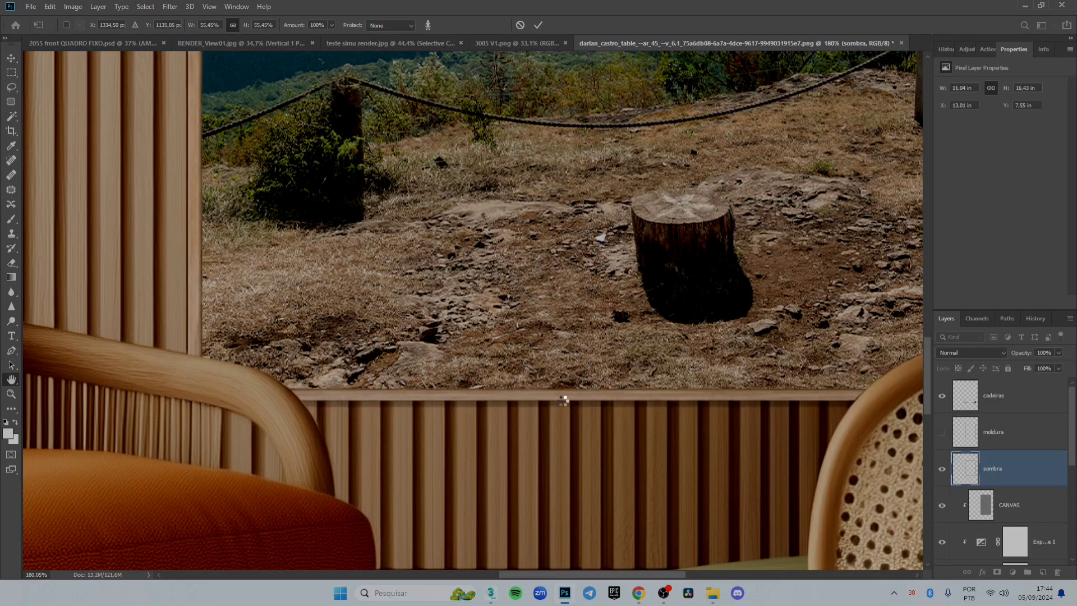
Step: Examine the resized sombra outline along the picture's edges and compare it with the previous sombra version
key("space")
scroll(562, 400, "down", 6)
scroll(712, 414, "up", 3)
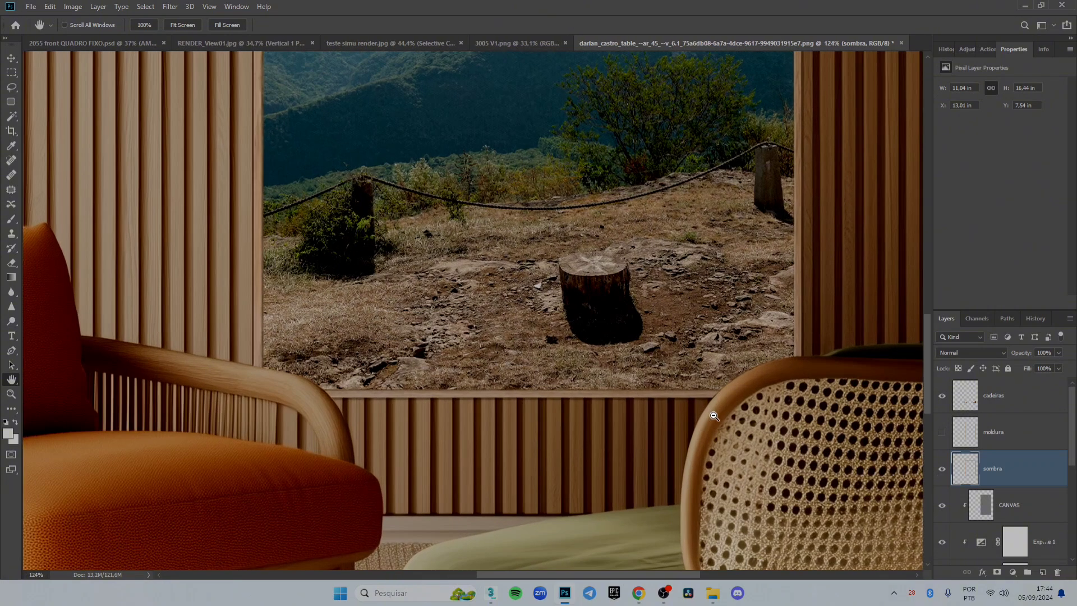
scroll(713, 416, "down", 4)
scroll(713, 415, "down", 2)
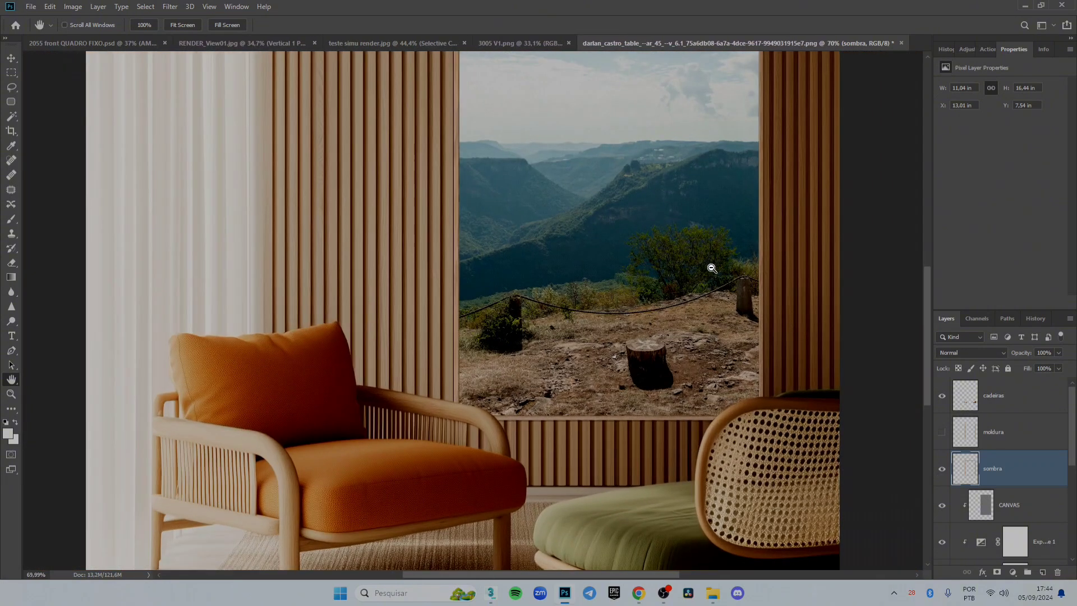
scroll(712, 258, "up", 1)
left_click_drag(711, 257, 636, 350)
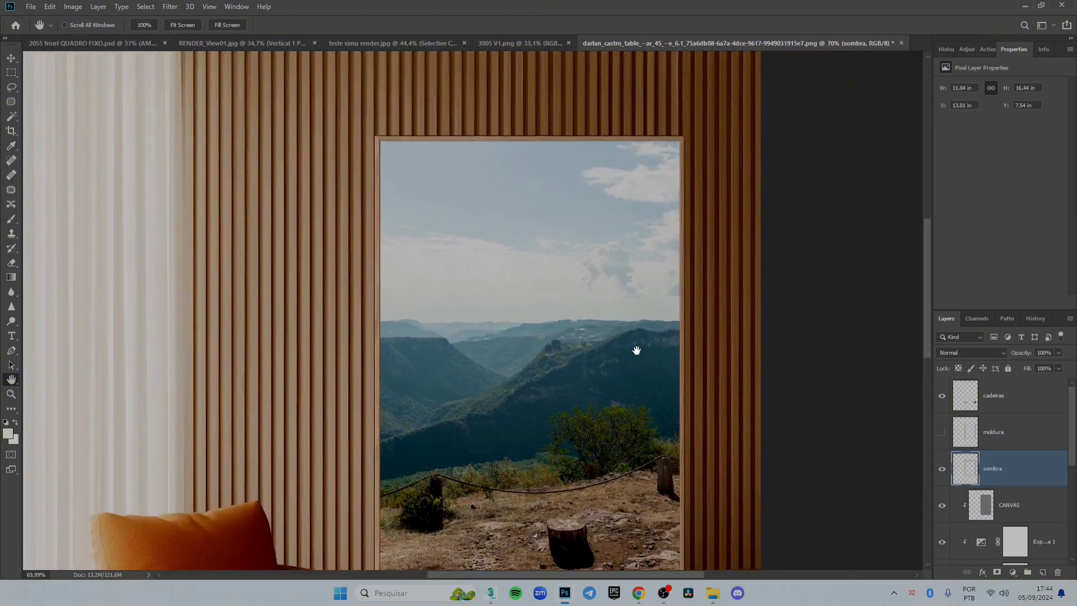
scroll(560, 123, "up", 3)
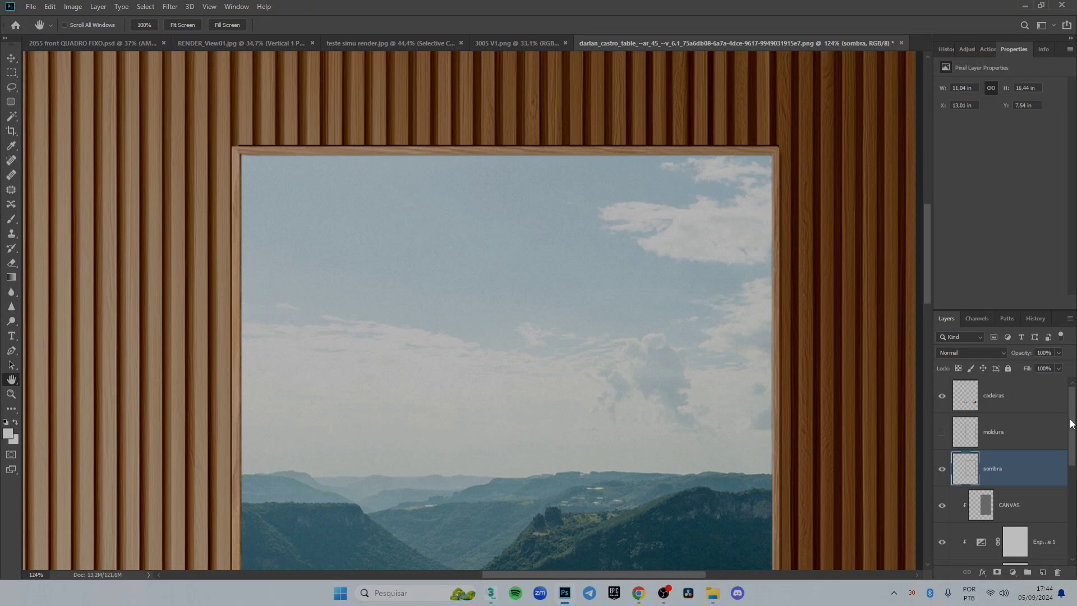
scroll(1010, 471, "down", 5)
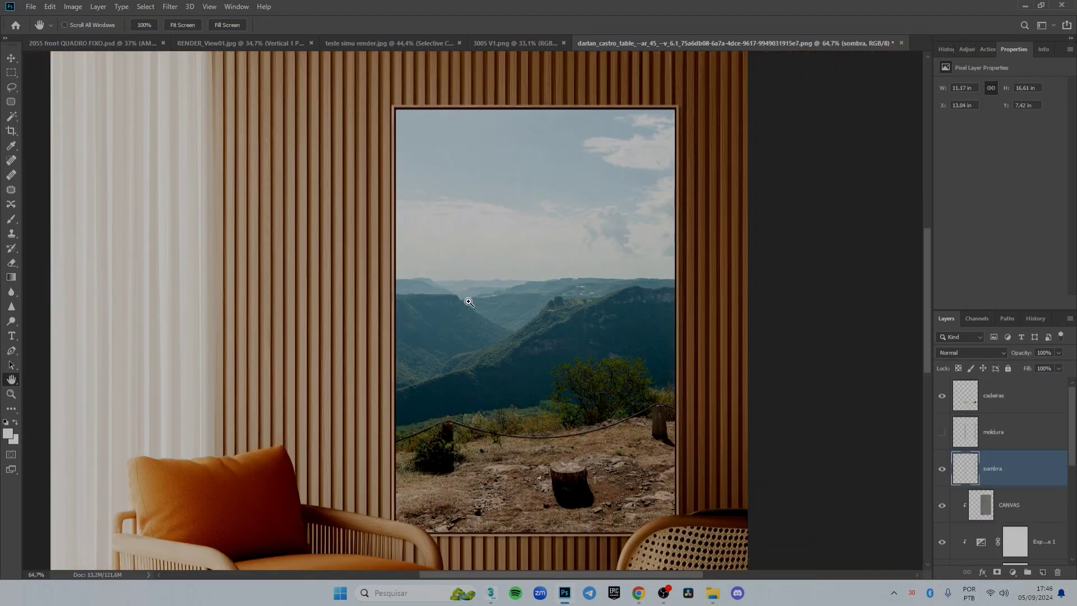
key("ctrl+z")
key("ctrl+z")
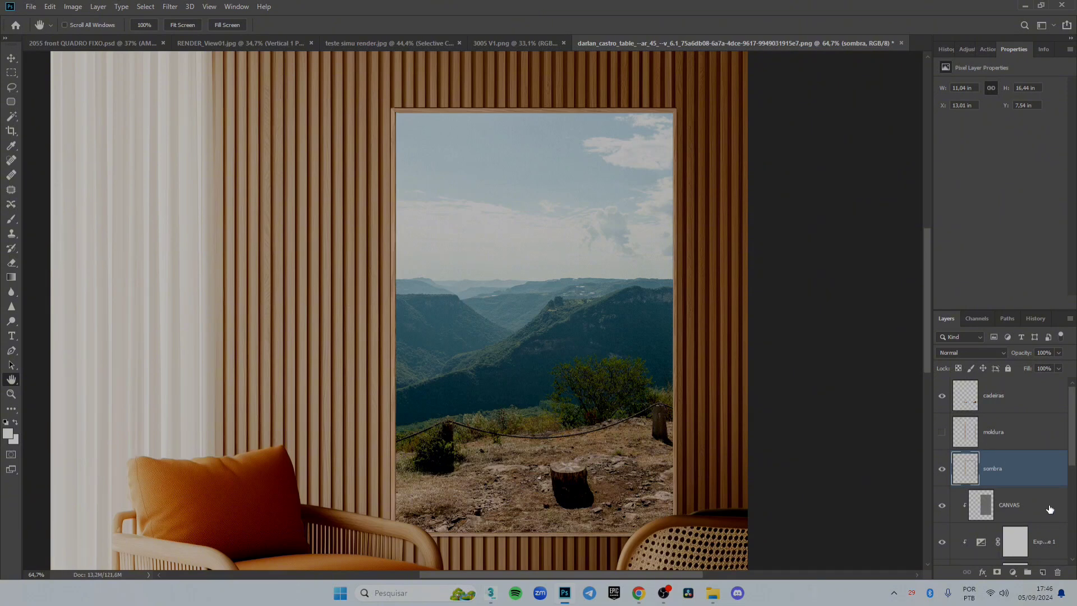
Step: Hide the CANVAS and FUNDO MOLDURA layers
scroll(1075, 440, "down", 2)
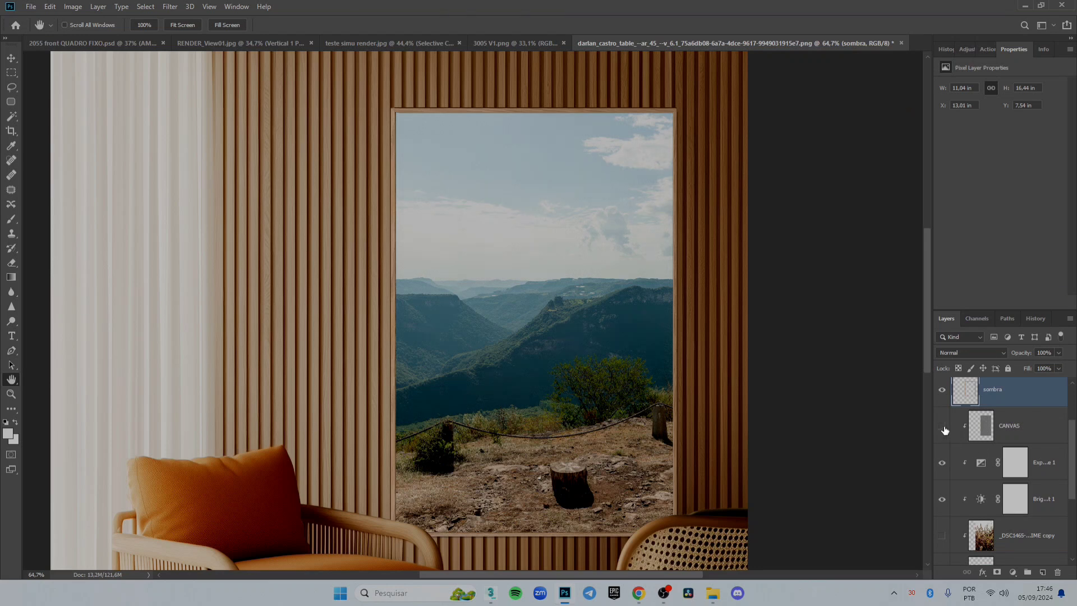
scroll(1070, 517, "down", 4)
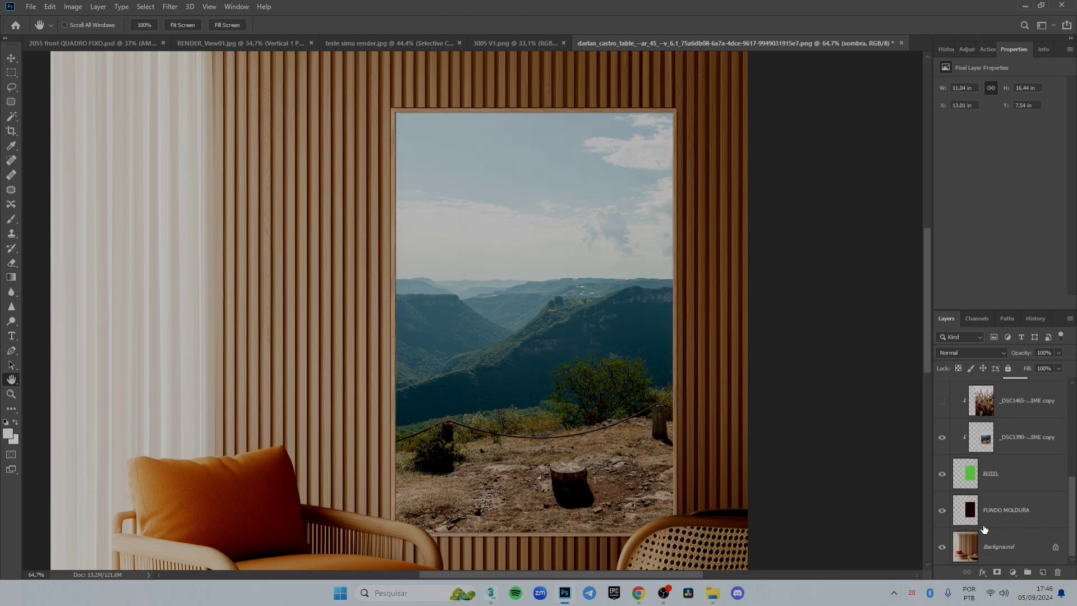
left_click(942, 511)
Step: Inspect the frame's edges around the mountain picture with FUNDO MOLDURA hidden, and view the whole room
scroll(427, 97, "up", 5)
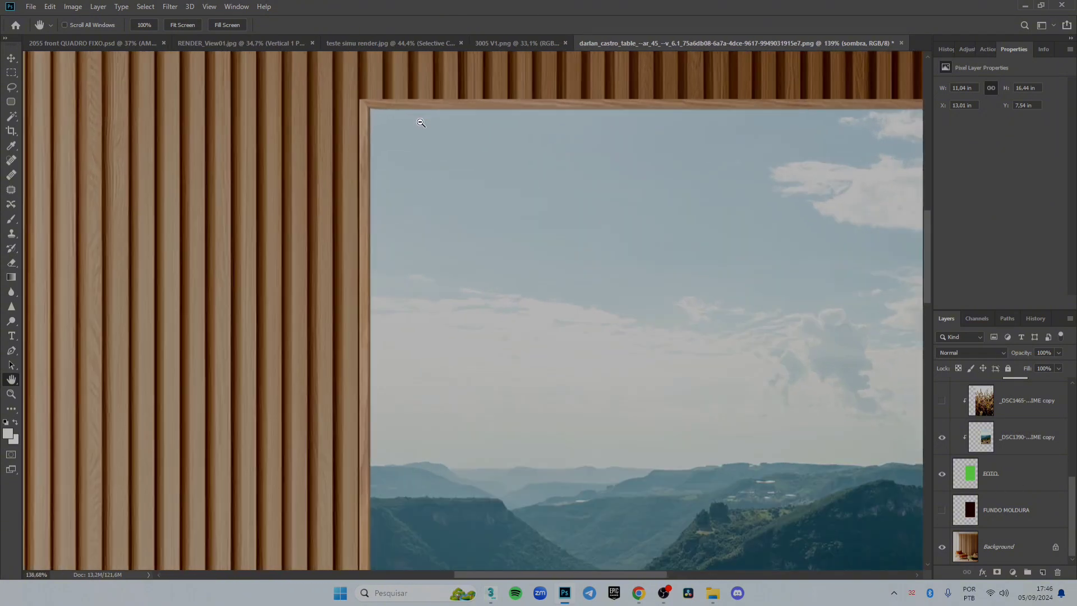
scroll(750, 132, "down", 4)
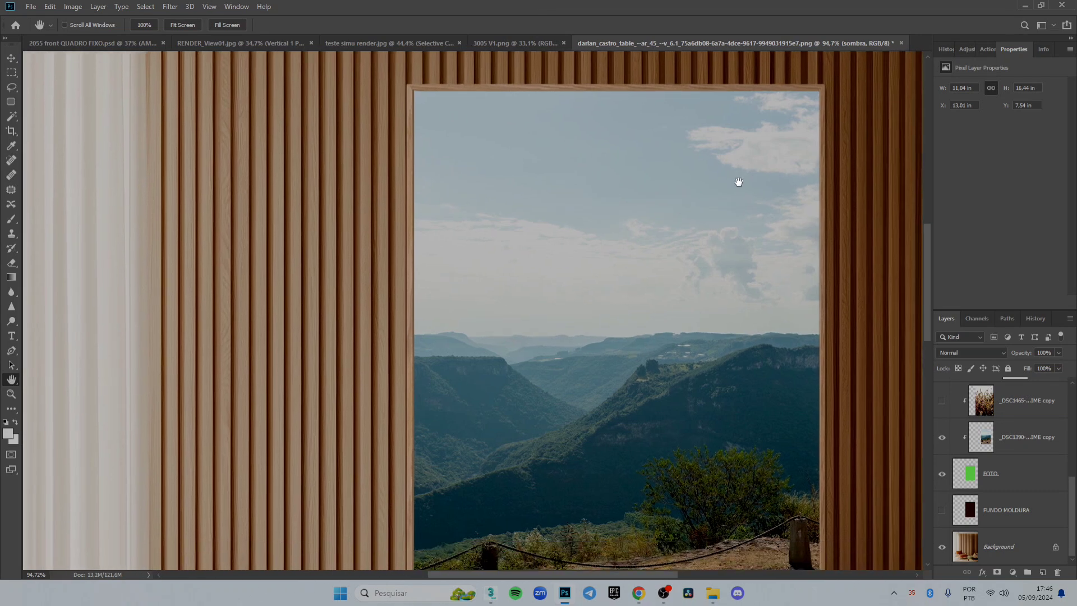
scroll(666, 308, "down", 5)
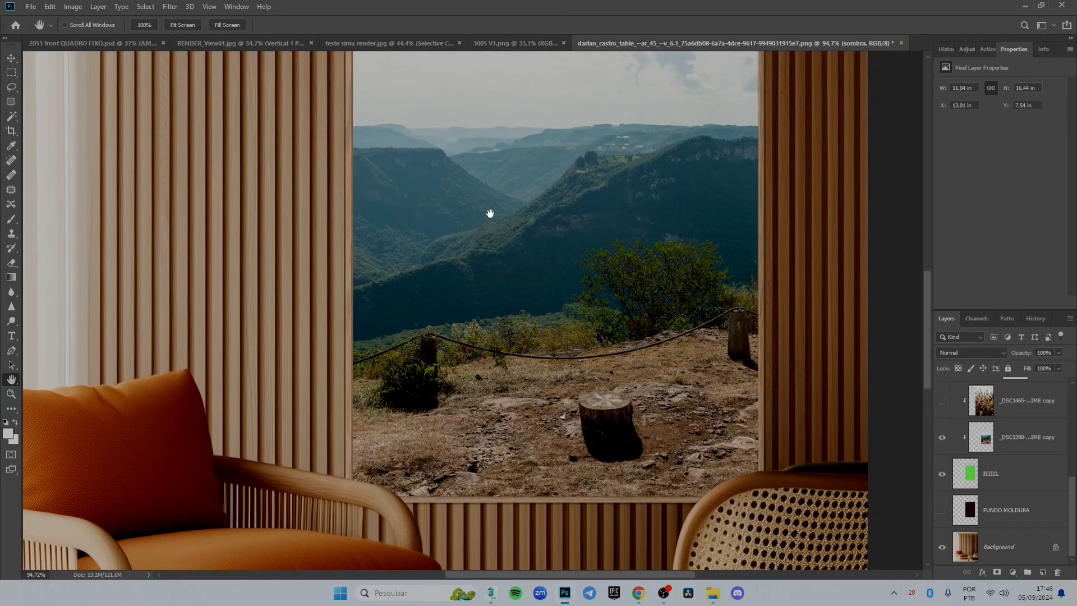
left_click_drag(475, 161, 548, 368)
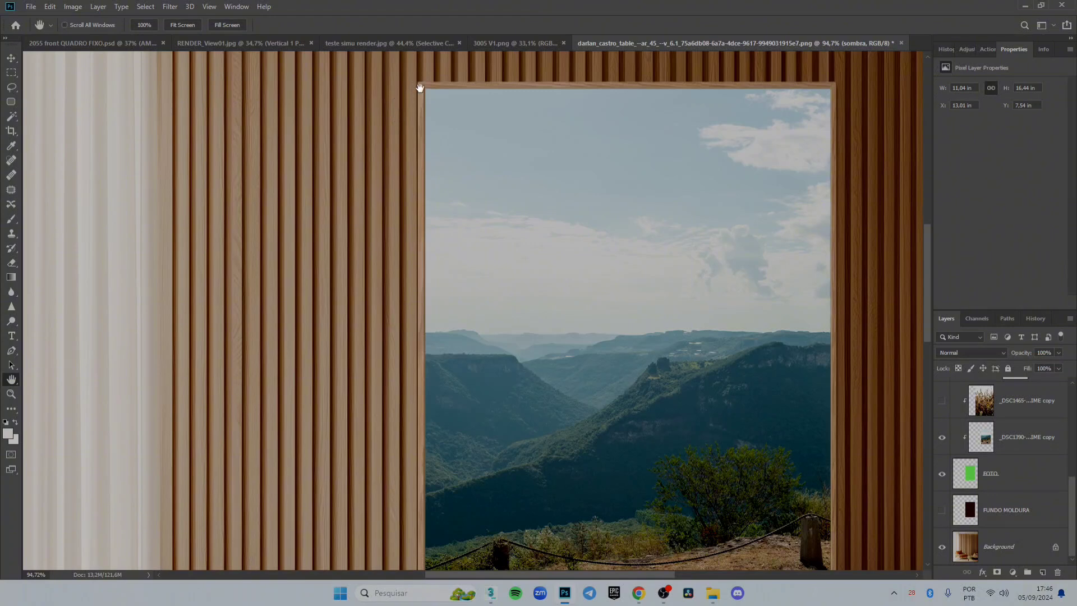
scroll(419, 87, "up", 2)
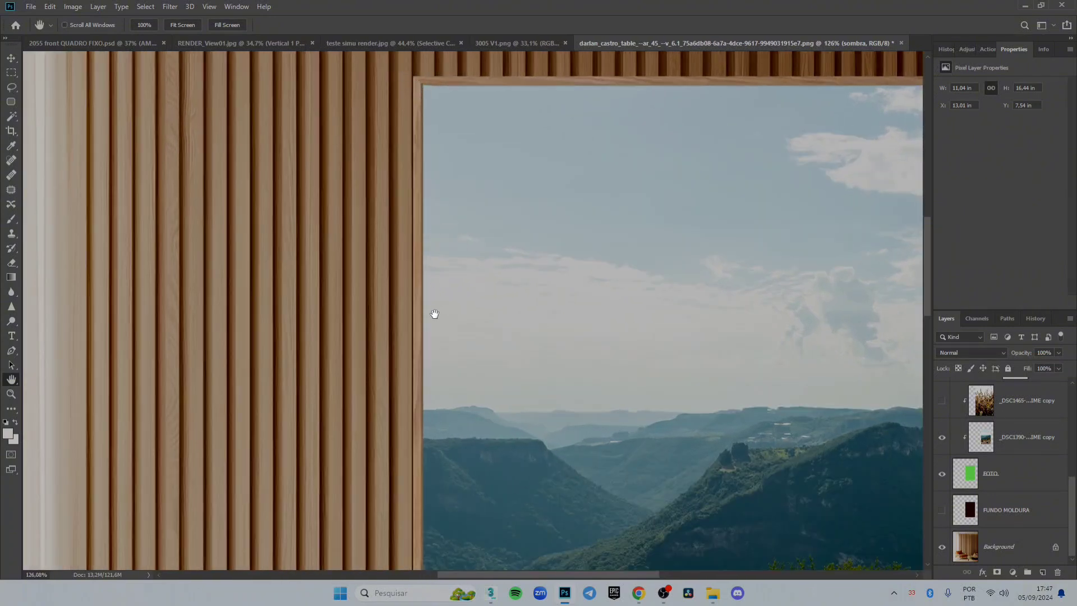
left_click_drag(442, 452, 424, 426)
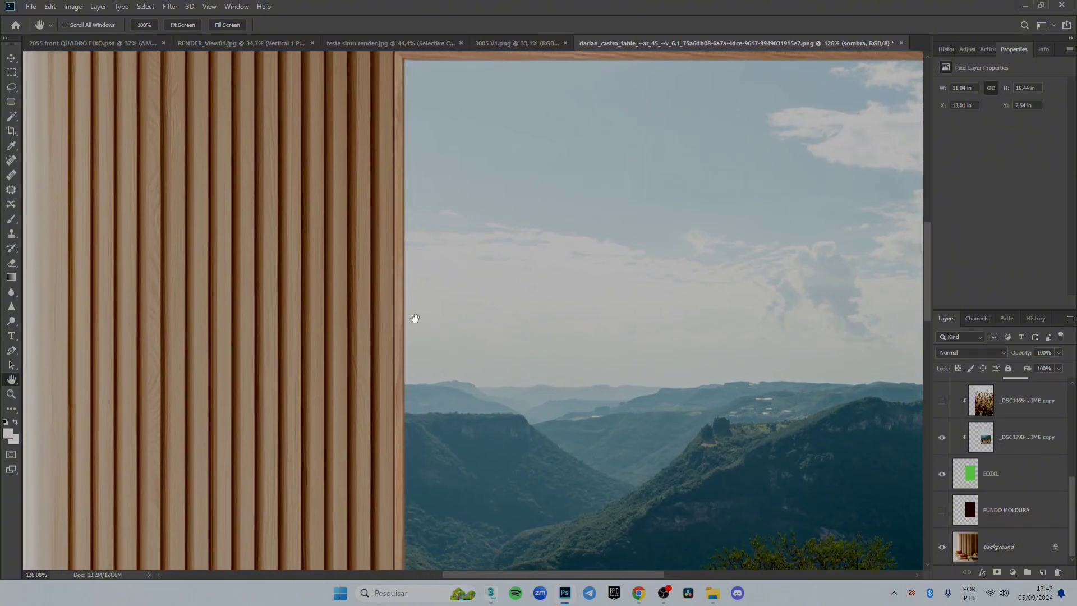
scroll(412, 373, "down", 3)
scroll(410, 444, "down", 3)
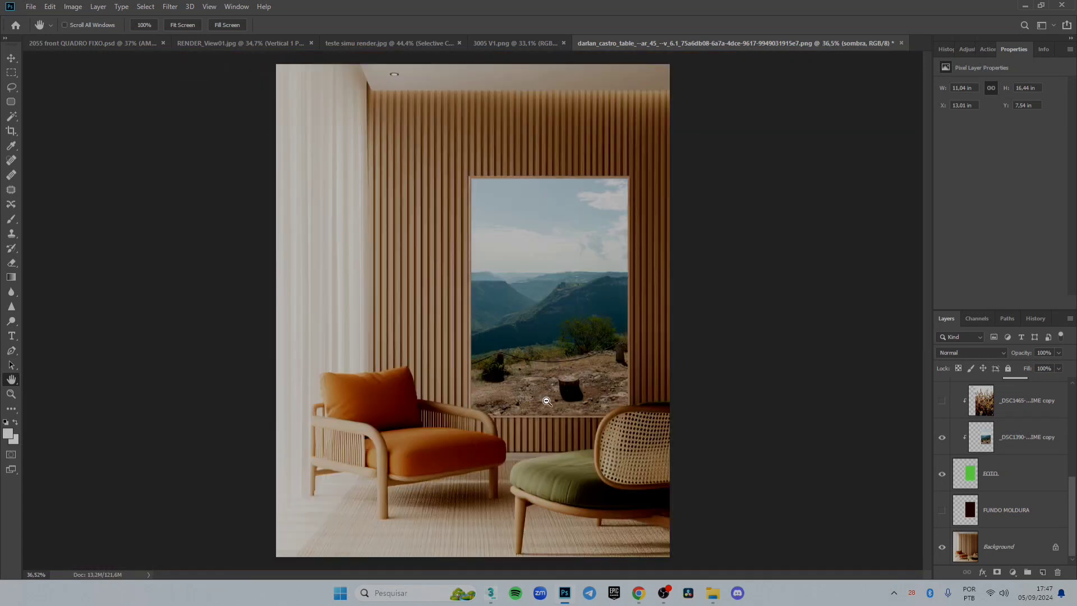
scroll(542, 325, "down", 1)
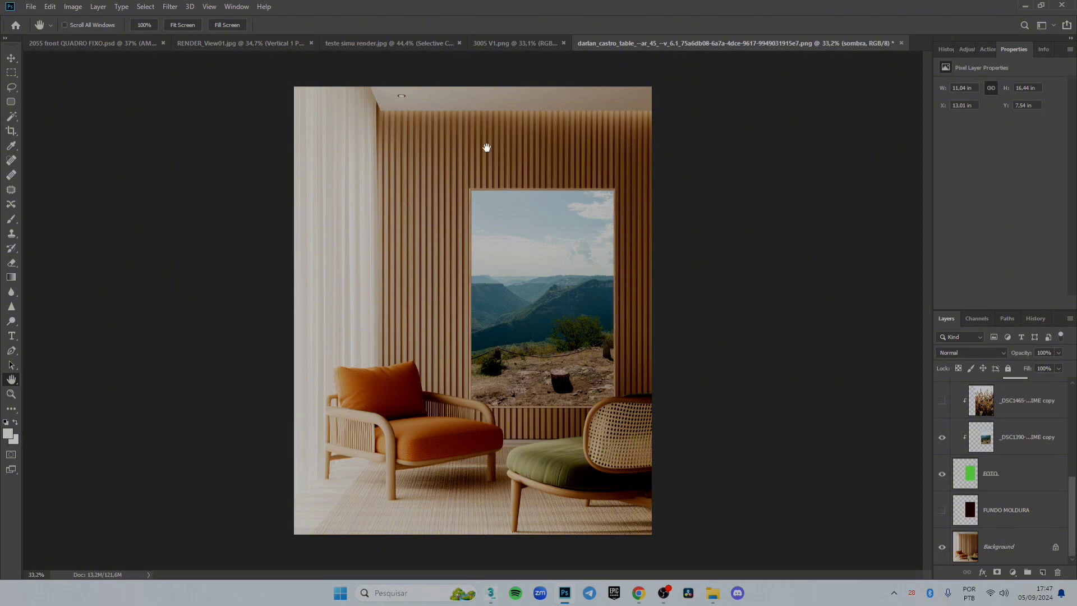
Step: In 2055 front QUADRO FIXO.psd, show and expand the AMBIENTE SEM QUADRO group and hide its Layer 3 and Layer 4
left_click(89, 44)
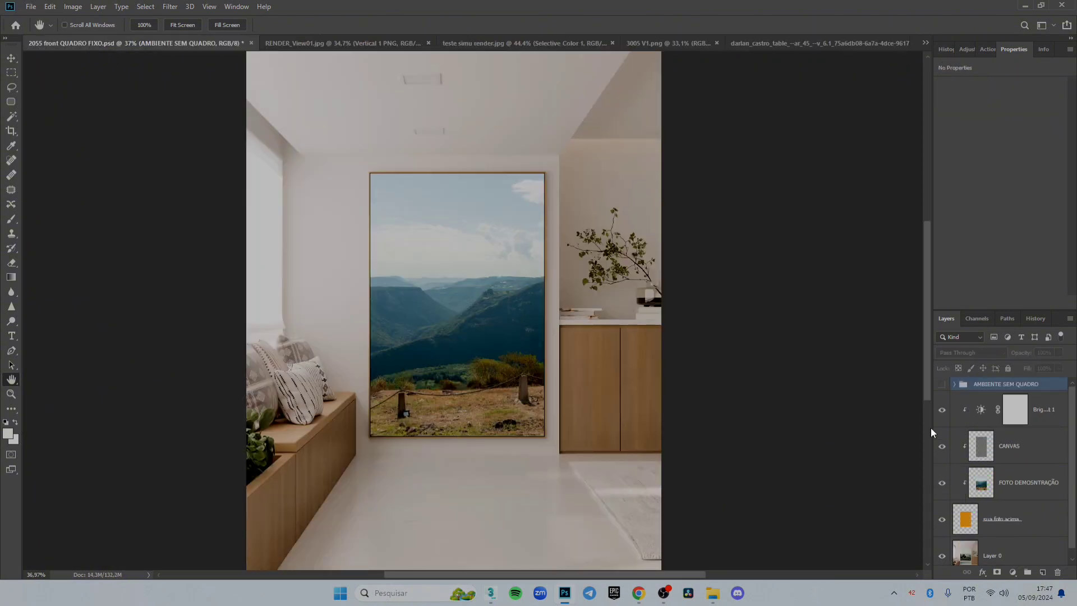
left_click(943, 384)
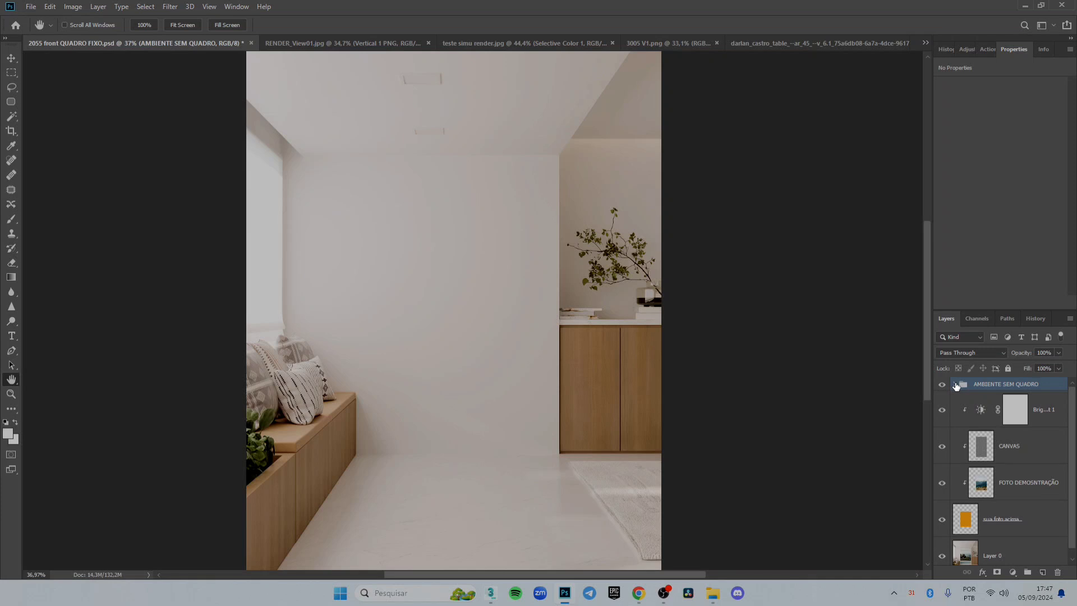
left_click(957, 385)
left_click(1020, 448)
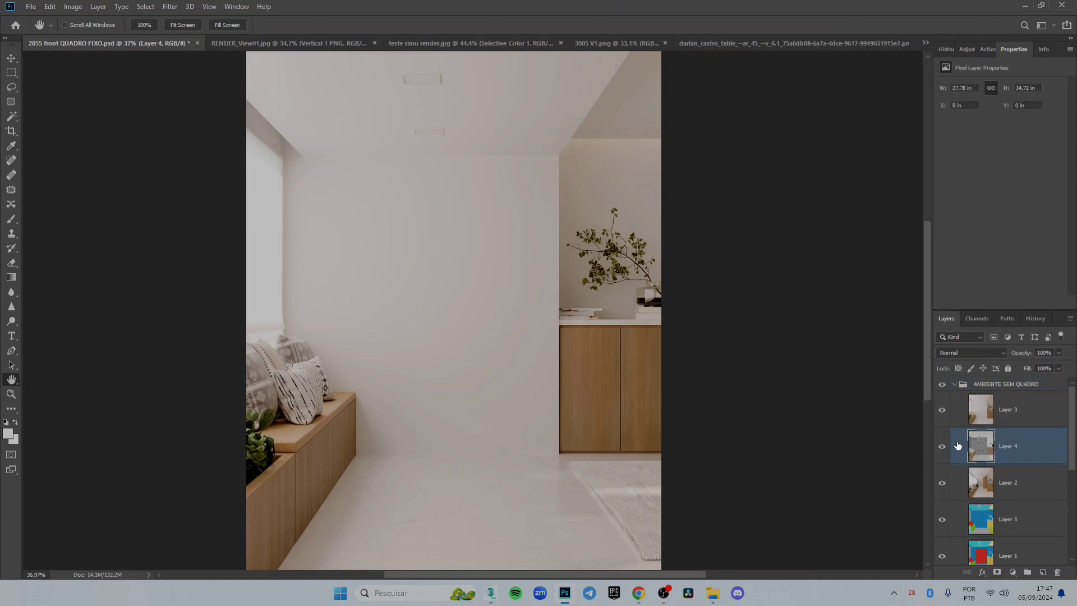
left_click(947, 417)
left_click(945, 413)
left_click(941, 418)
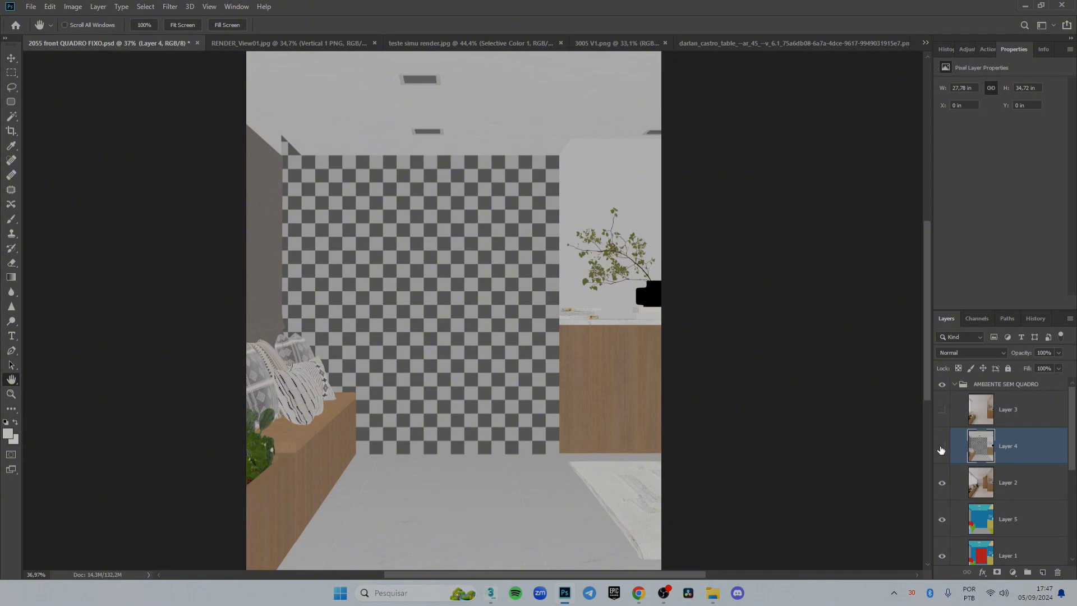
left_click(942, 446)
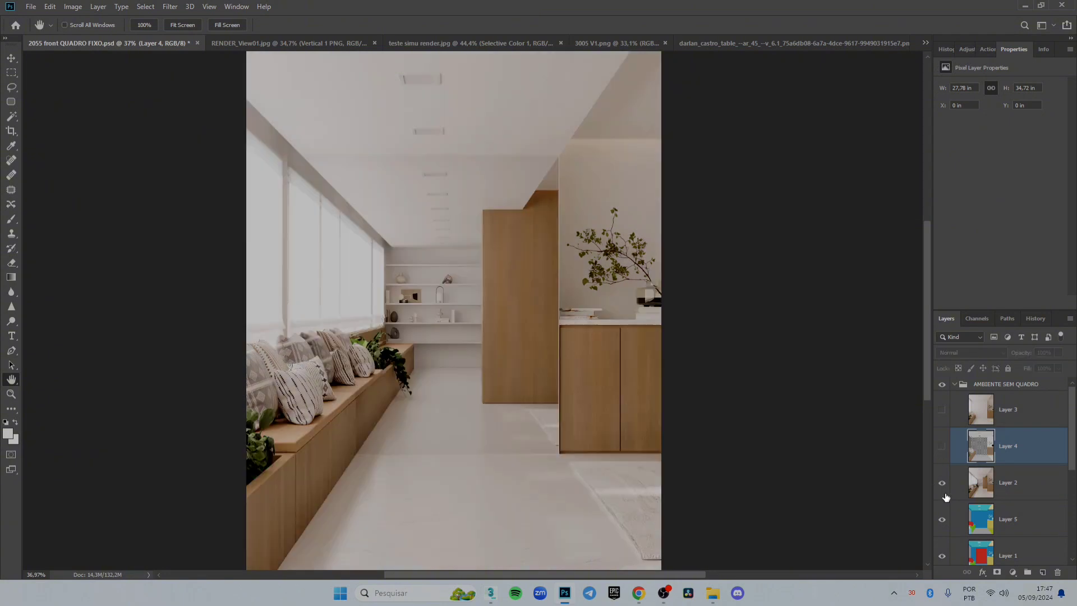
Step: Rename Layer 2 as reflexo and copy it into the armchair room mockup document
left_click(1051, 491)
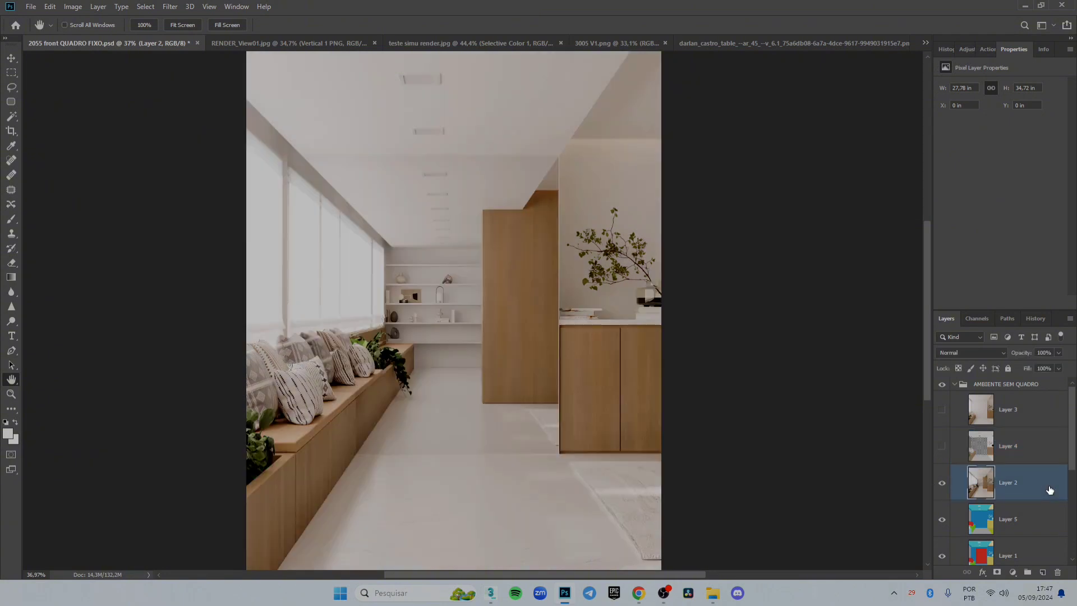
double_click(1010, 485)
type("reflexo")
key("Return")
left_click(826, 43)
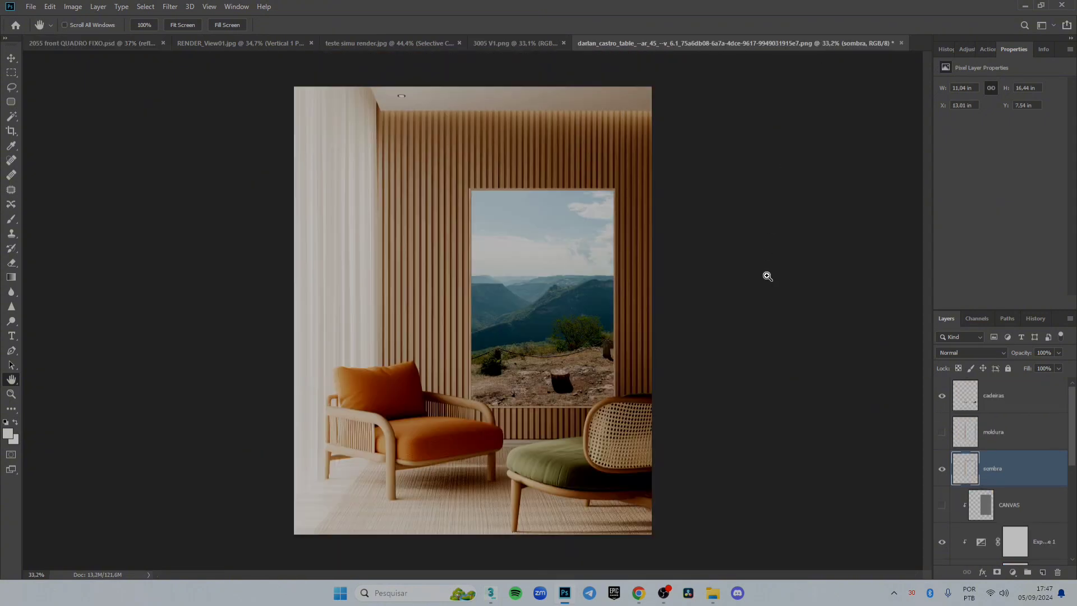
left_click_drag(768, 276, 768, 276)
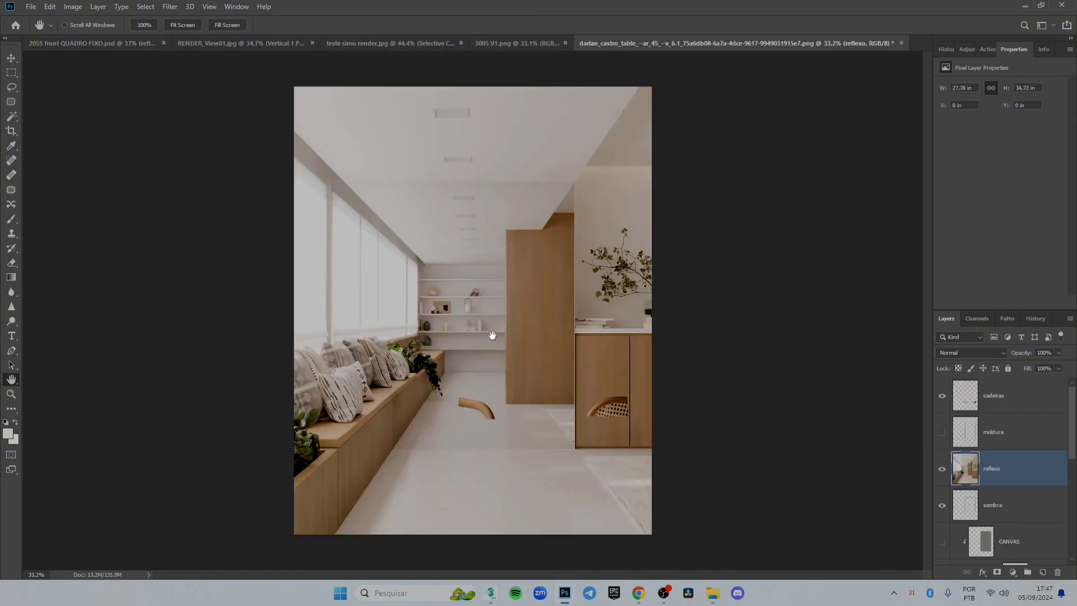
Step: Move the reflexo layer into the picture's clipping stack, directly beneath the Exposure and Brightness/Contrast adjustment layers
scroll(1009, 451, "down", 2)
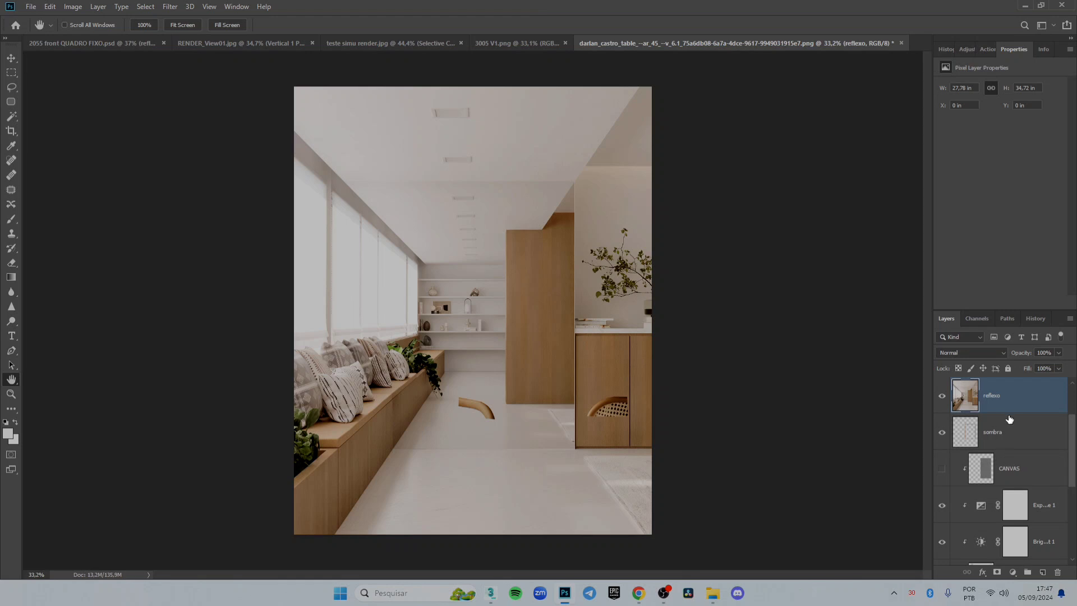
left_click_drag(1026, 410, 1032, 523)
scroll(1031, 524, "down", 2)
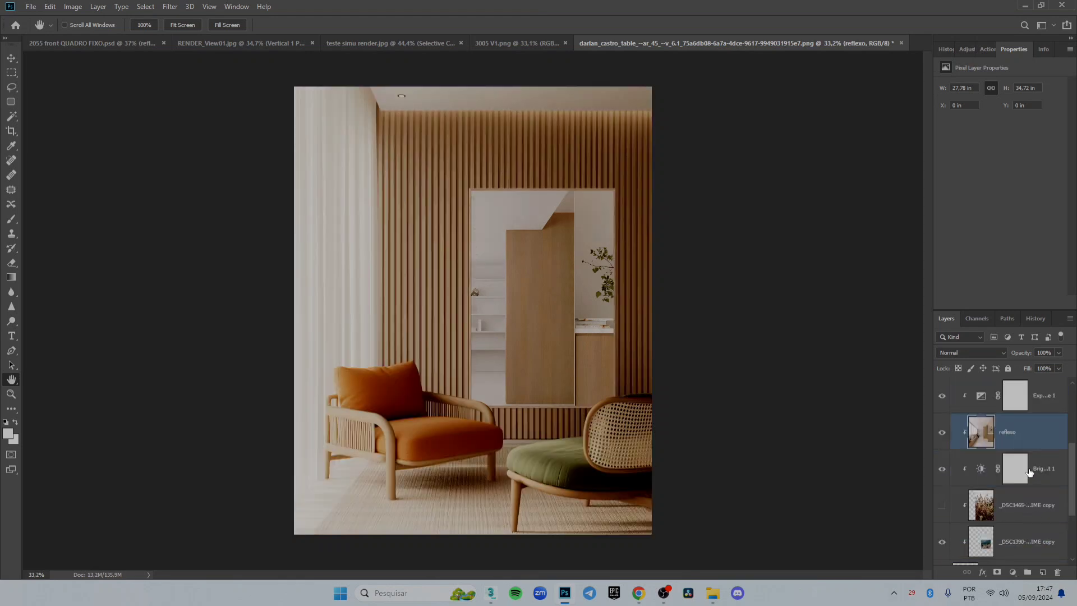
left_click_drag(1036, 440, 1043, 481)
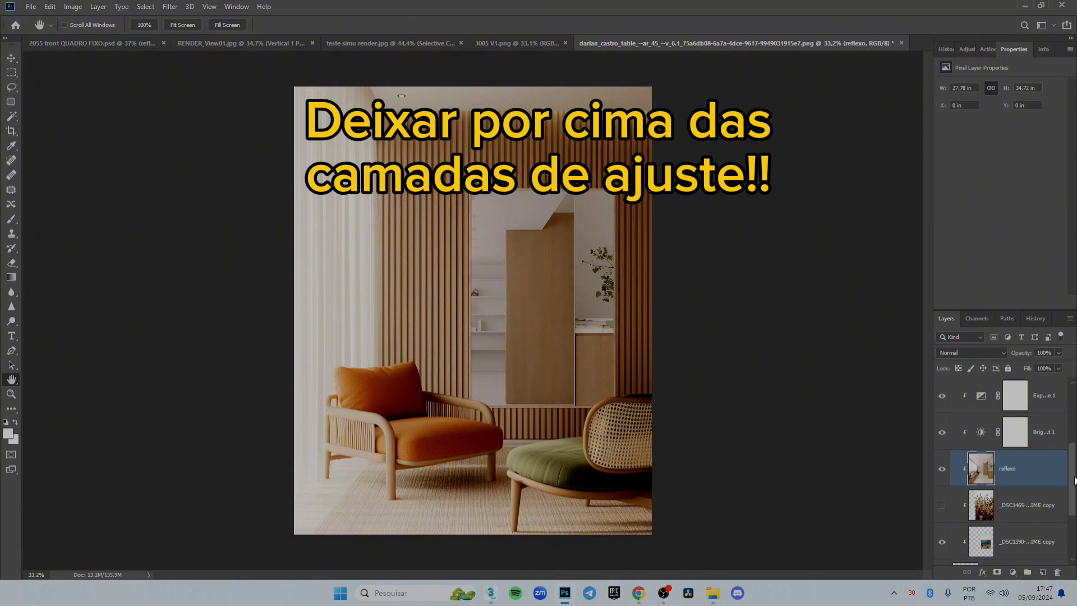
scroll(1075, 481, "up", 1)
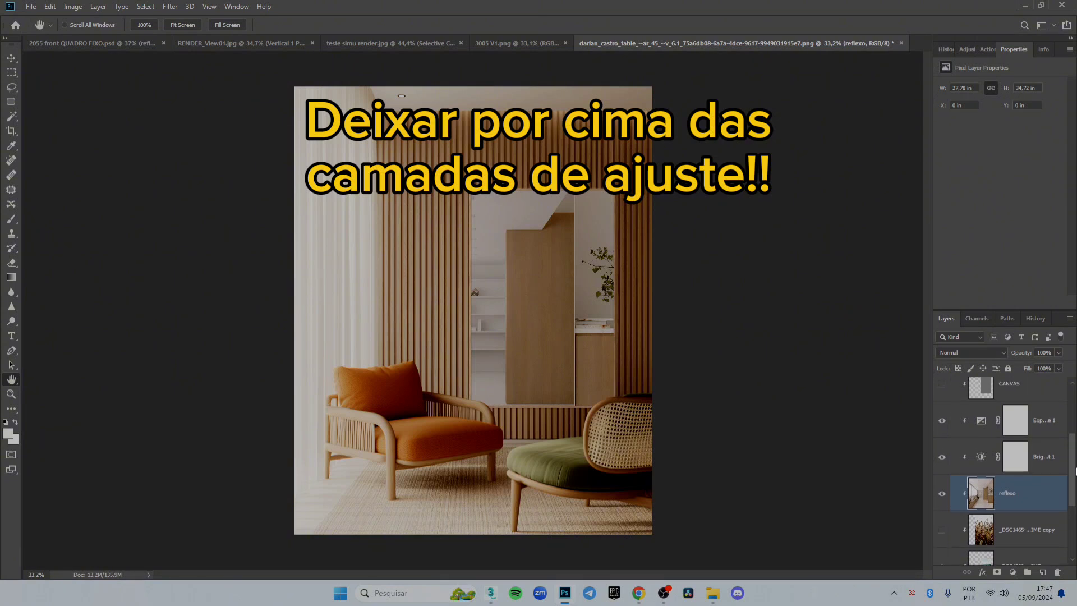
Step: Try the Soft Light blending mode on the reflexo layer, testing it at a lowered opacity and at 100%
left_click(967, 355)
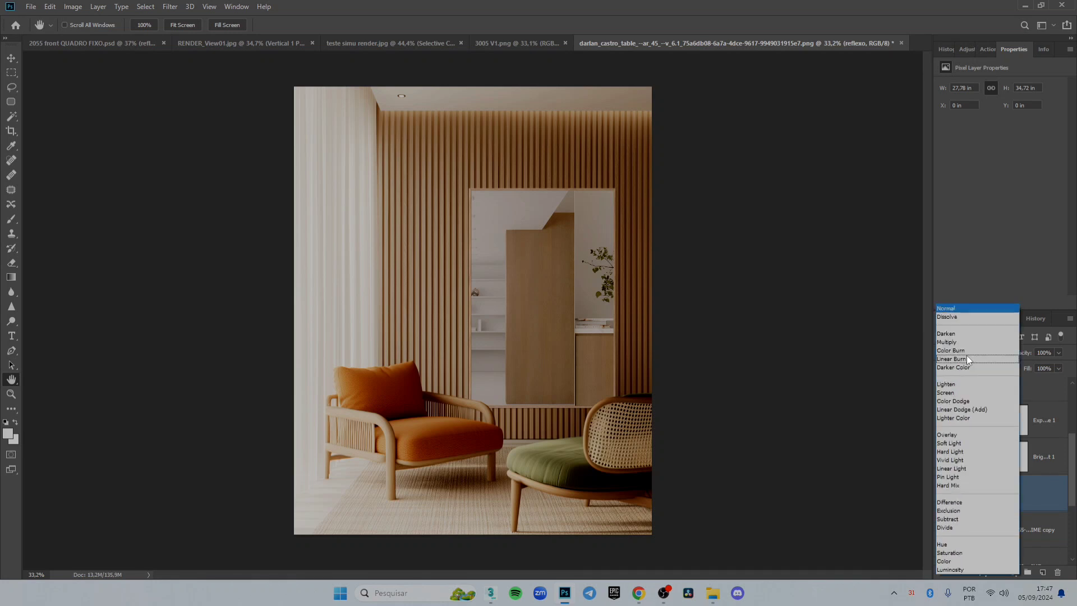
left_click(954, 442)
left_click_drag(1020, 353, 971, 349)
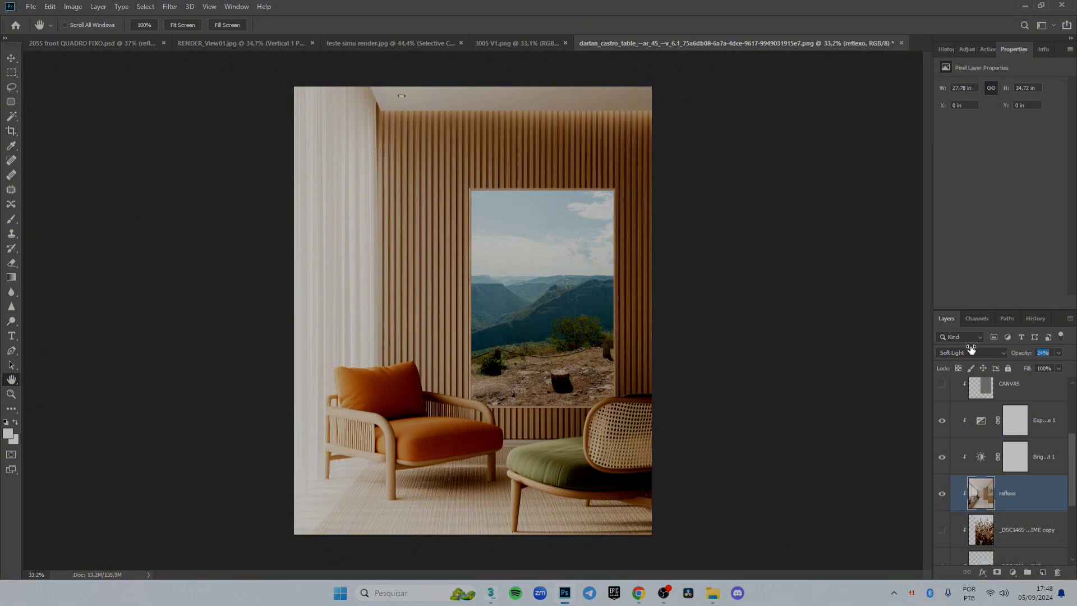
left_click_drag(971, 349, 1075, 355)
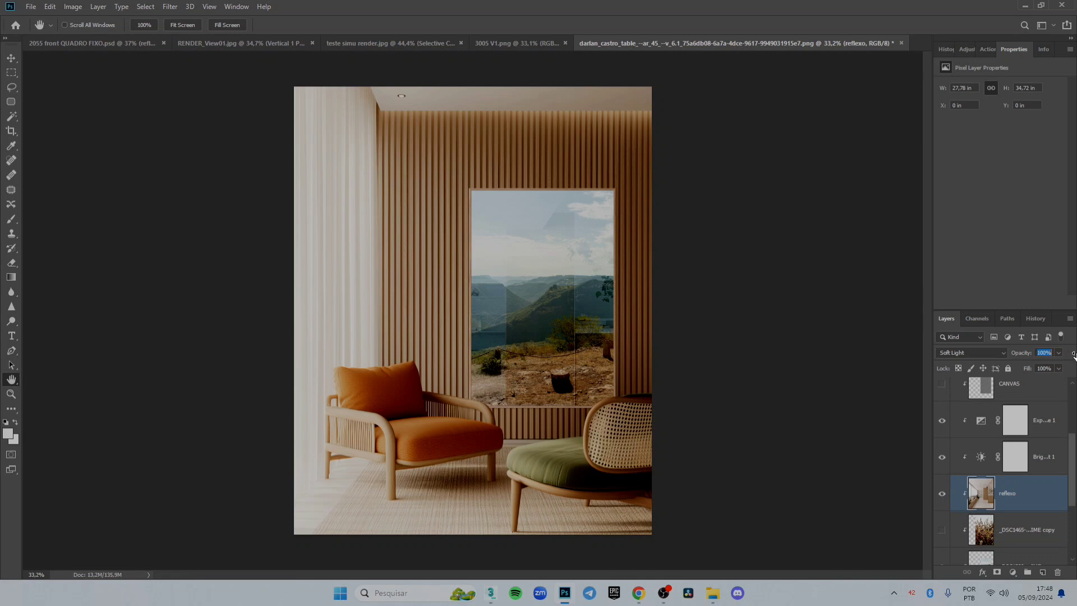
Step: Blend the reflexo layer in Lighten mode at 15% opacity and compare the framed picture with and without it
left_click(977, 355)
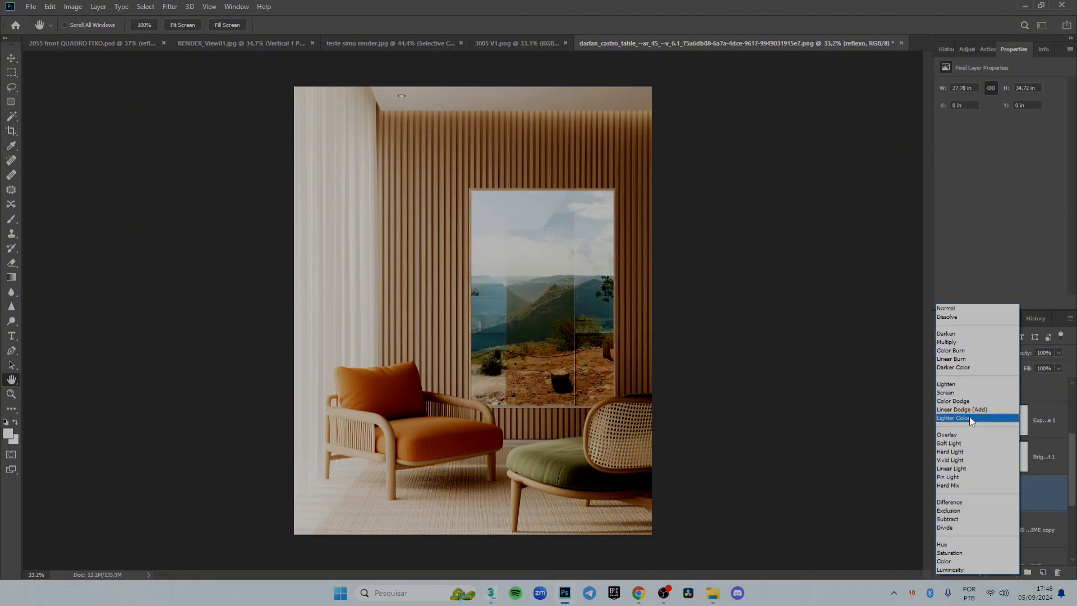
left_click(966, 383)
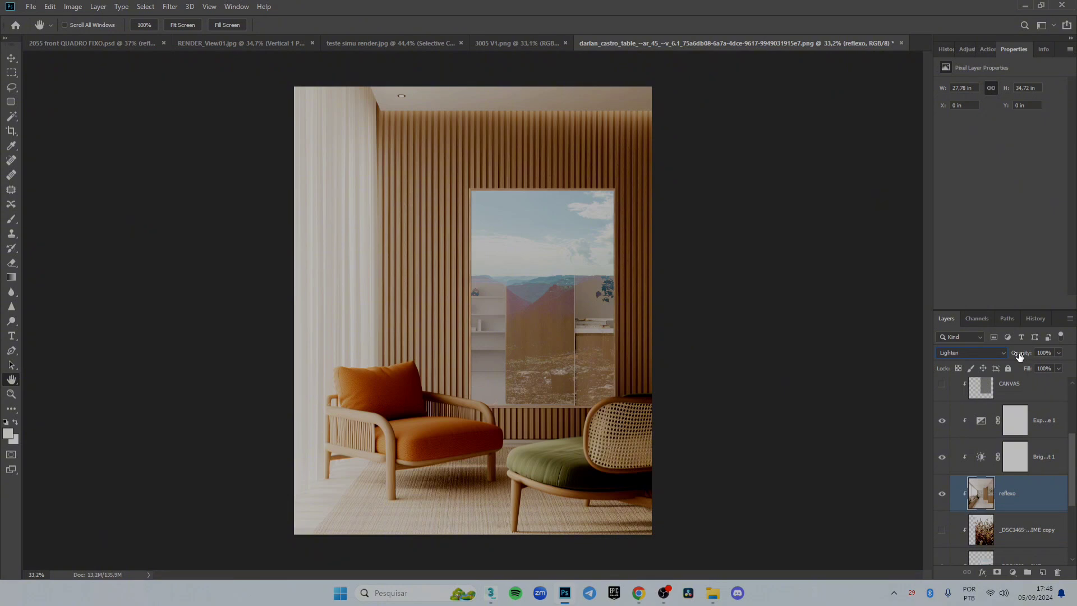
left_click_drag(1020, 356, 956, 361)
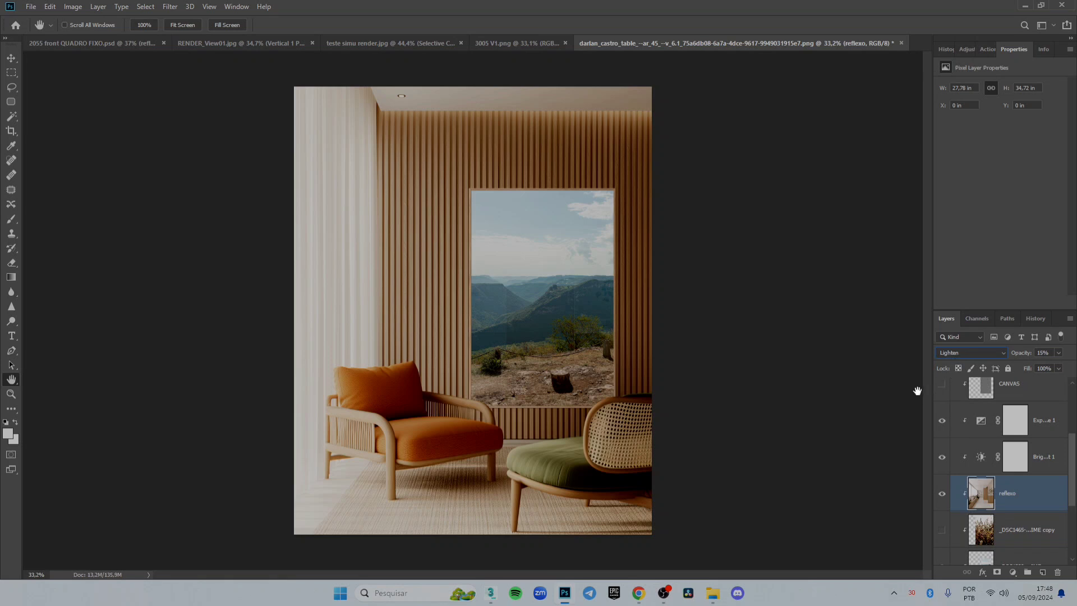
left_click(942, 495)
left_click(942, 494)
scroll(504, 343, "up", 2)
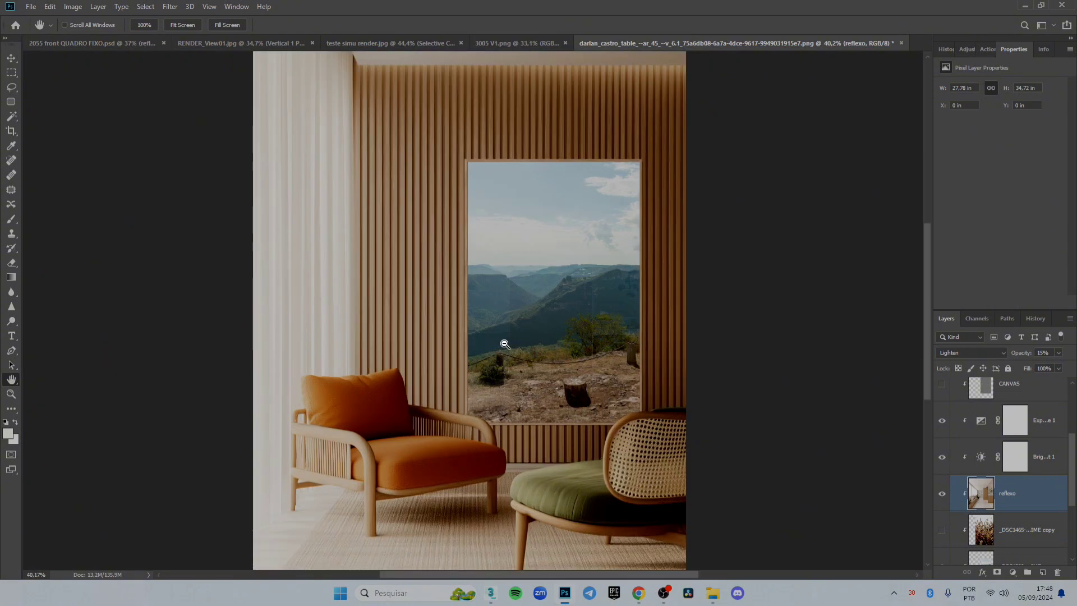
key("ctrl+comma")
left_click(941, 495)
left_click(942, 495)
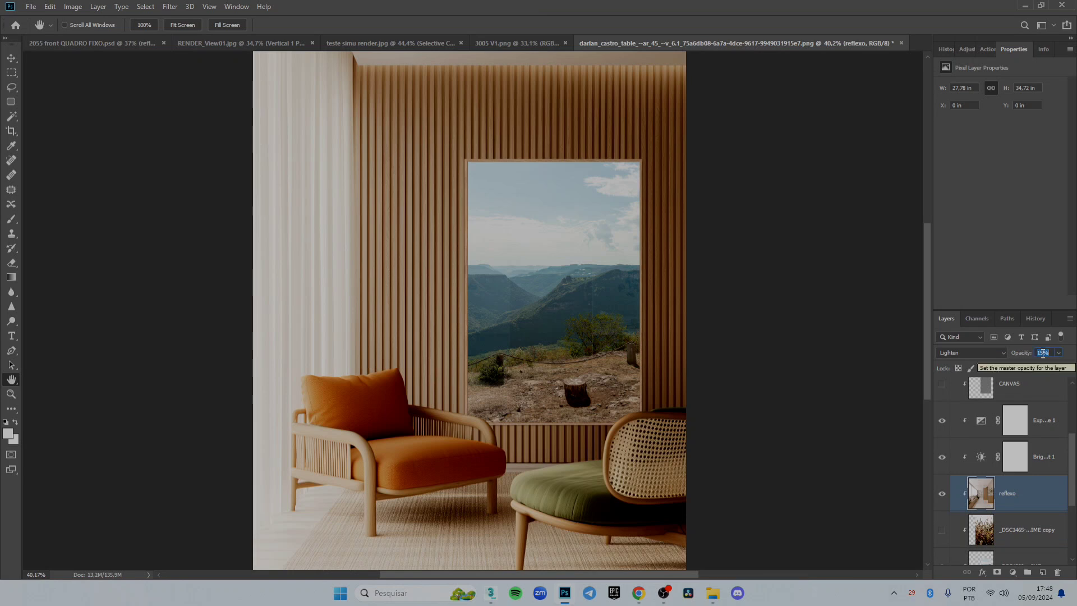
Step: Set the reflexo layer's opacity to 12% and compare the picture with and without the reflection
type("12")
key("Return")
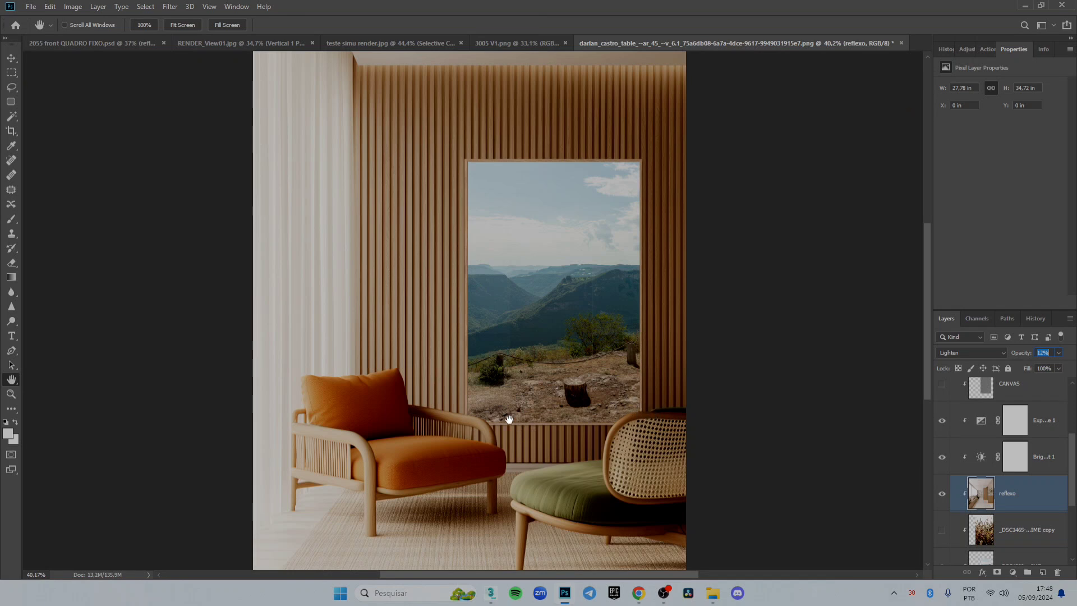
left_click(942, 494)
left_click(943, 495)
left_click_drag(554, 310, 568, 310)
scroll(543, 311, "down", 2)
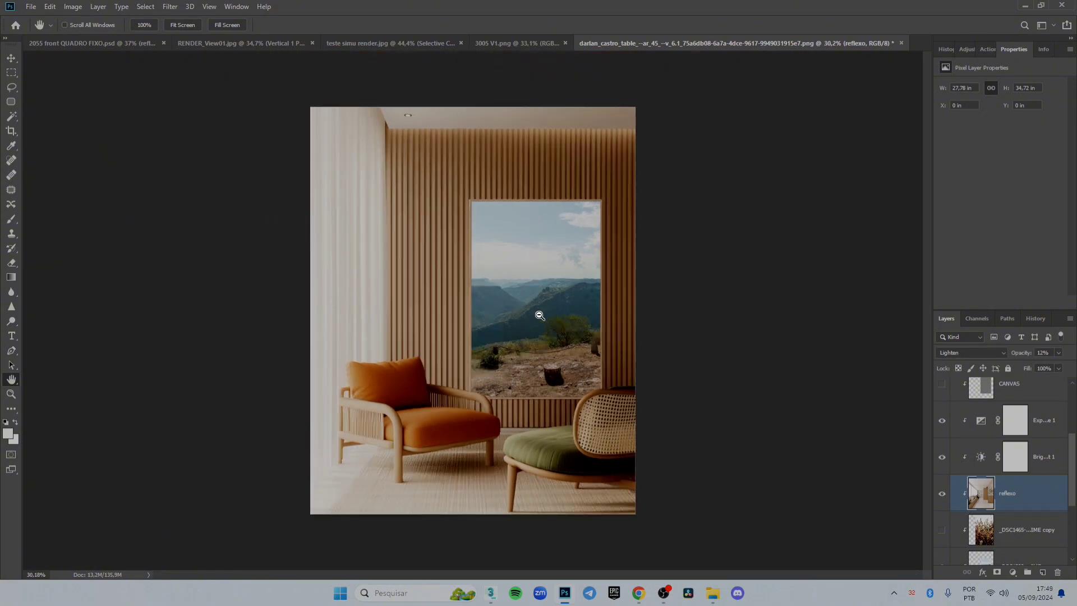
scroll(505, 325, "up", 1)
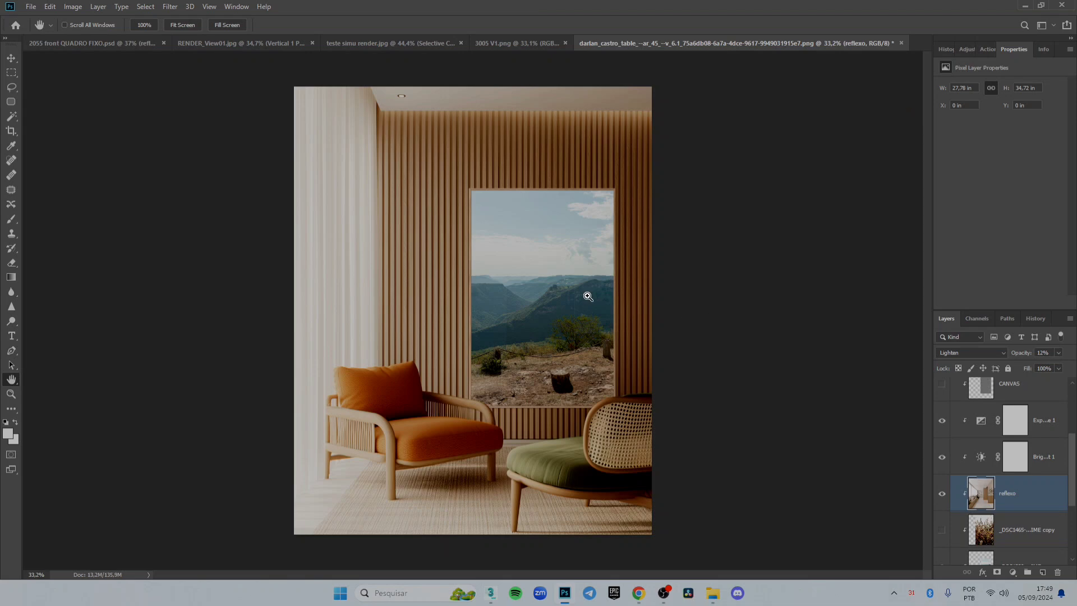
Step: Save the armchair room mockup with its glass reflection as a JPEG copy in the Downloads folder
key("ctrl+shift+s")
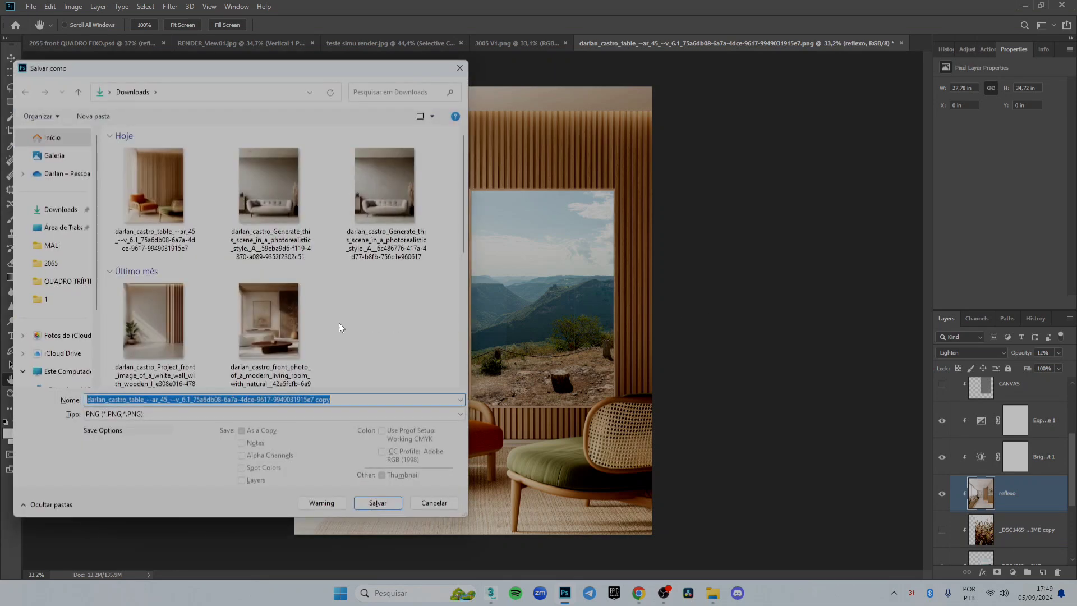
scroll(354, 334, "down", 5)
scroll(353, 335, "up", 5)
key("Return")
key("1")
key("5")
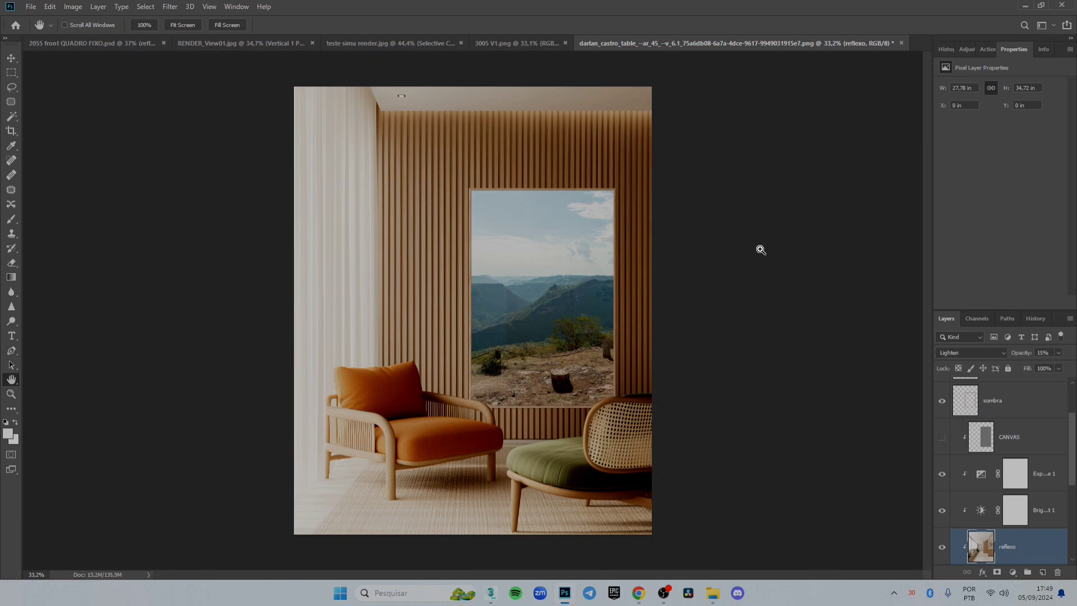
Step: Undo the reflexo layer's opacity, blending mode and stacking changes and its insertion into the room mockup
key("ctrl+z")
key("ctrl+z")
key("ctrl+z")
key("ctrl+z")
key("ctrl+z")
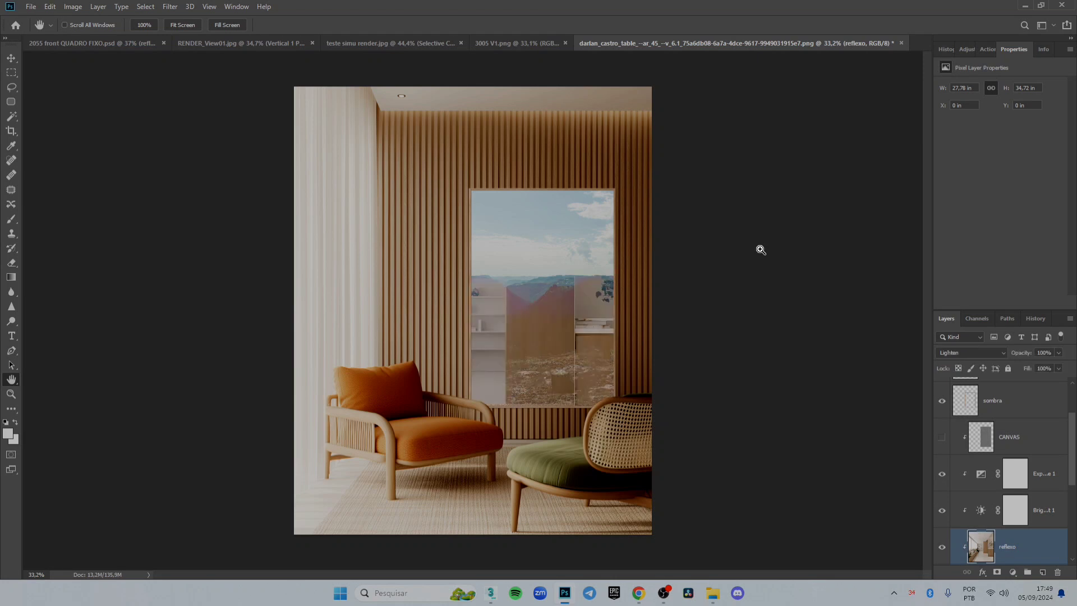
key("ctrl+z")
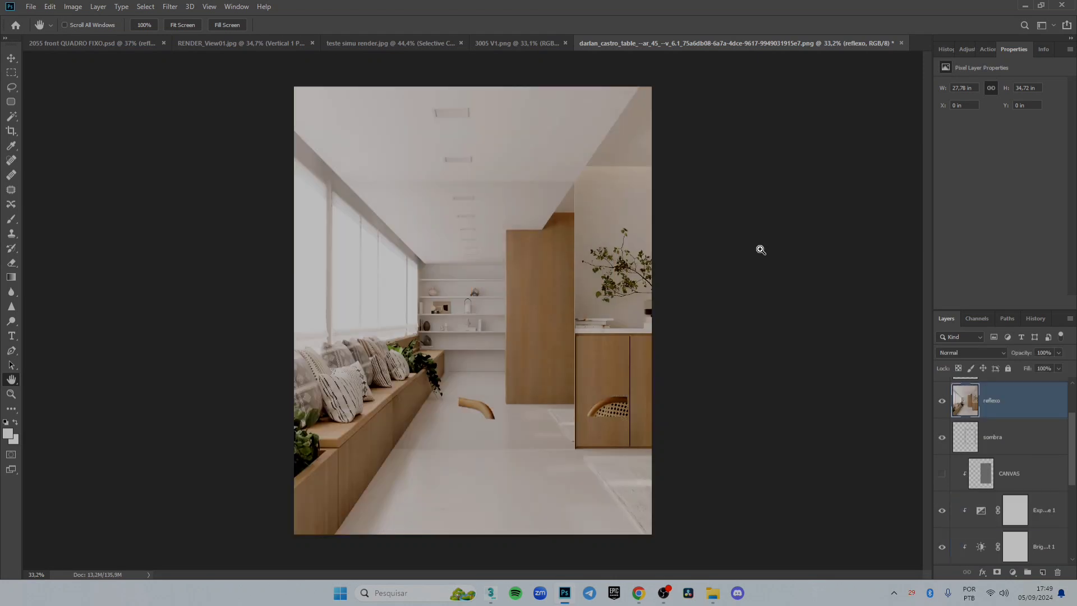
key("ctrl+z")
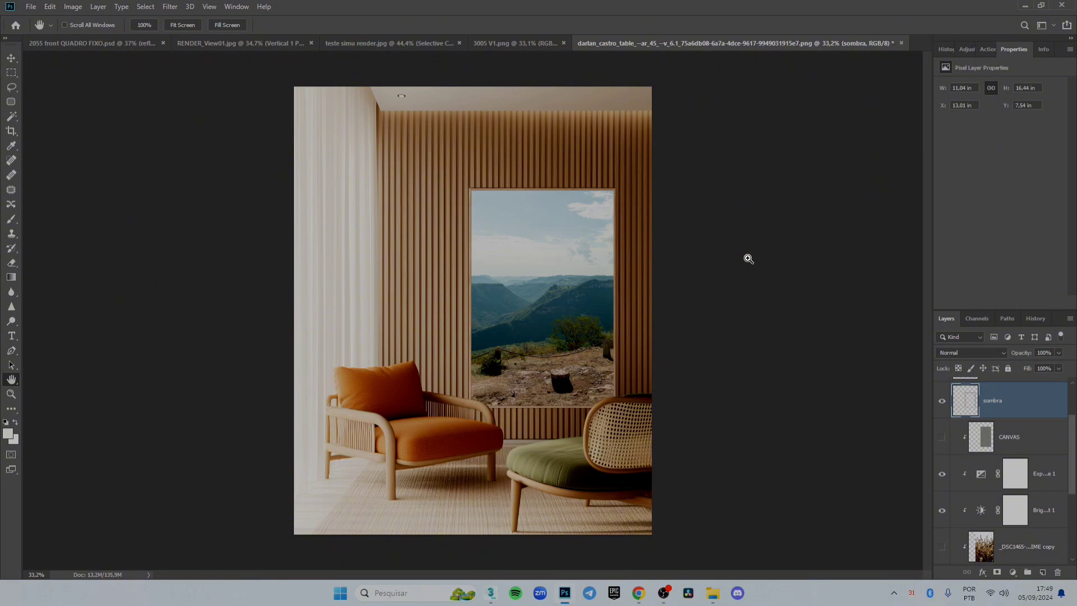
Step: Undo the preceding edits to the sombra layer and the hiding of the CANVAS layer
key("ctrl+z")
key("ctrl+z")
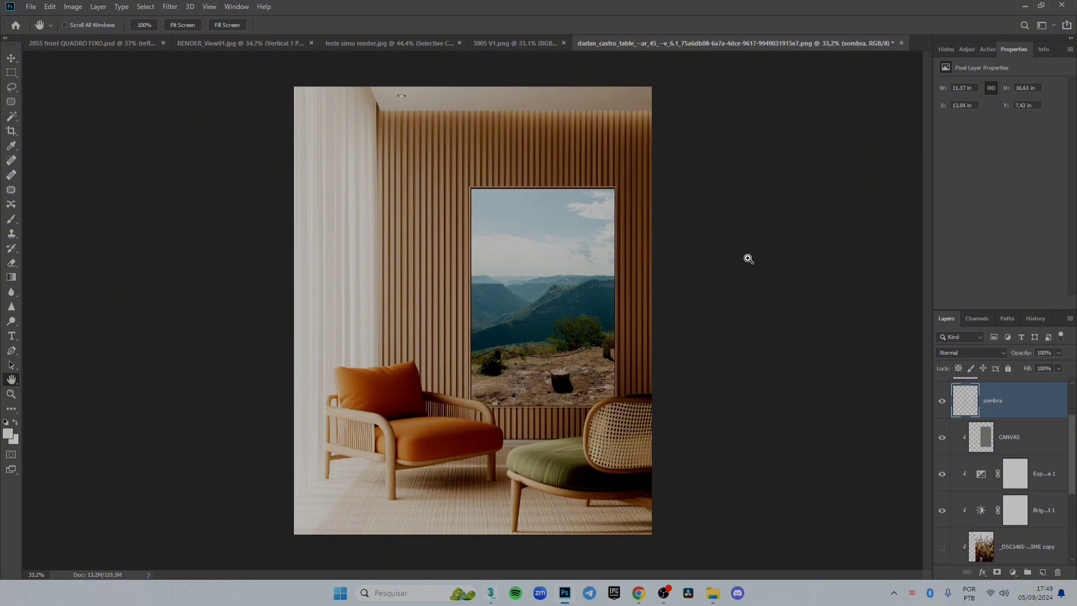
key("ctrl+shift+z")
key("ctrl+z")
Step: Stretch the FOTO layer's upper edge slightly toward the frame, to about 100.09% height, and check the picture's borders
scroll(1021, 525, "down", 3)
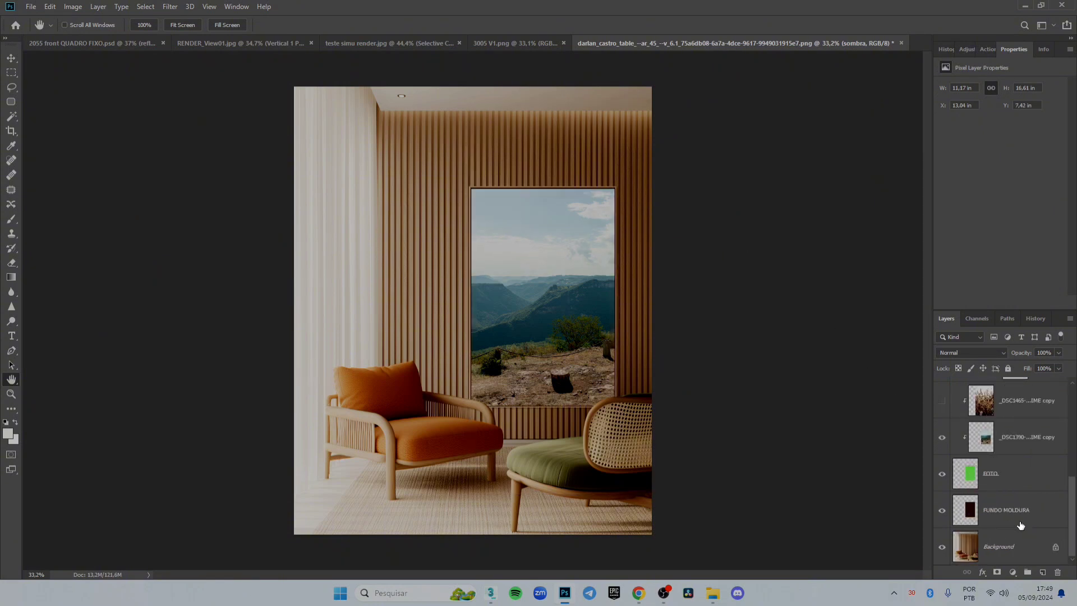
left_click(1038, 470)
scroll(537, 196, "up", 5)
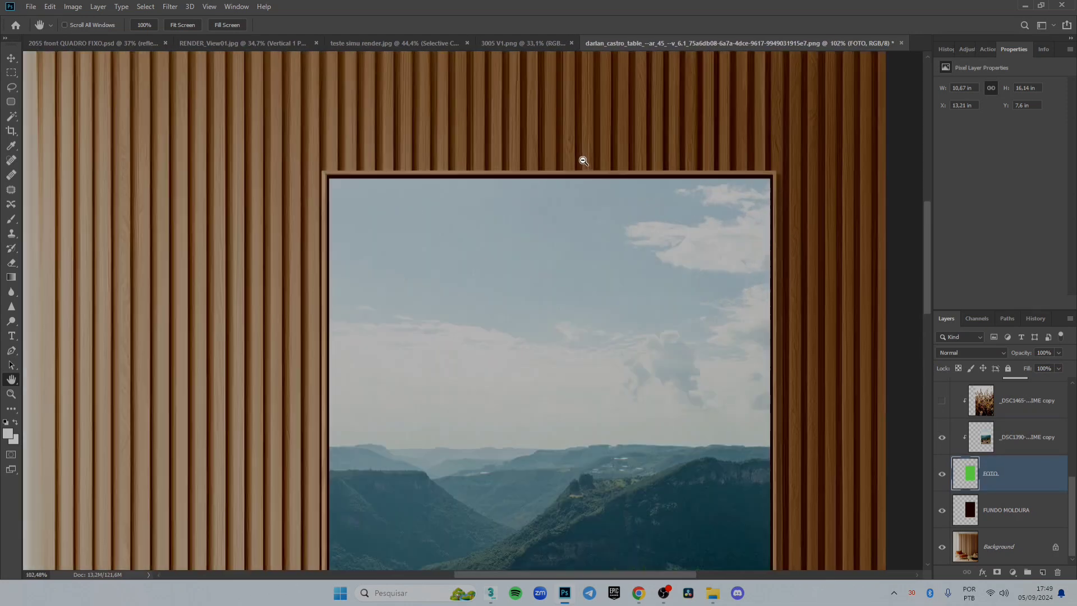
scroll(451, 207, "up", 1)
key("ctrl+t")
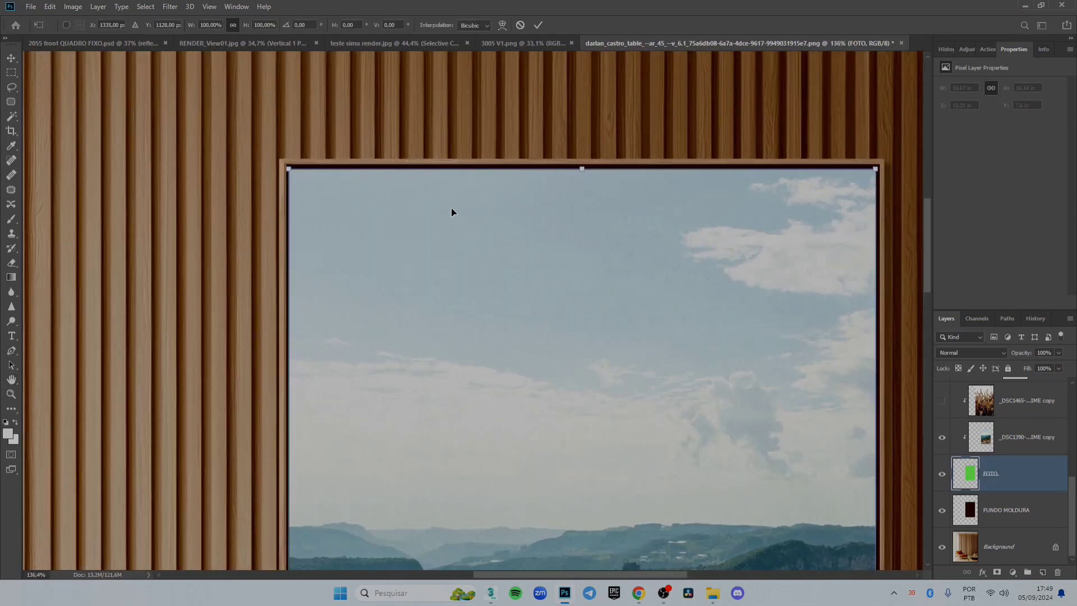
scroll(564, 147, "up", 7)
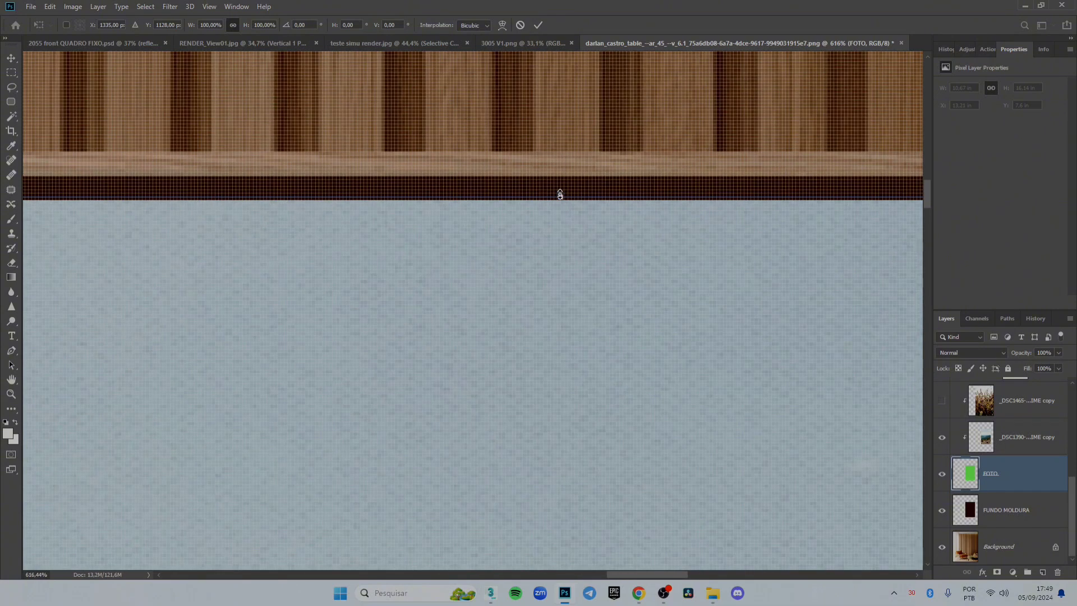
left_click_drag(559, 194, 560, 191)
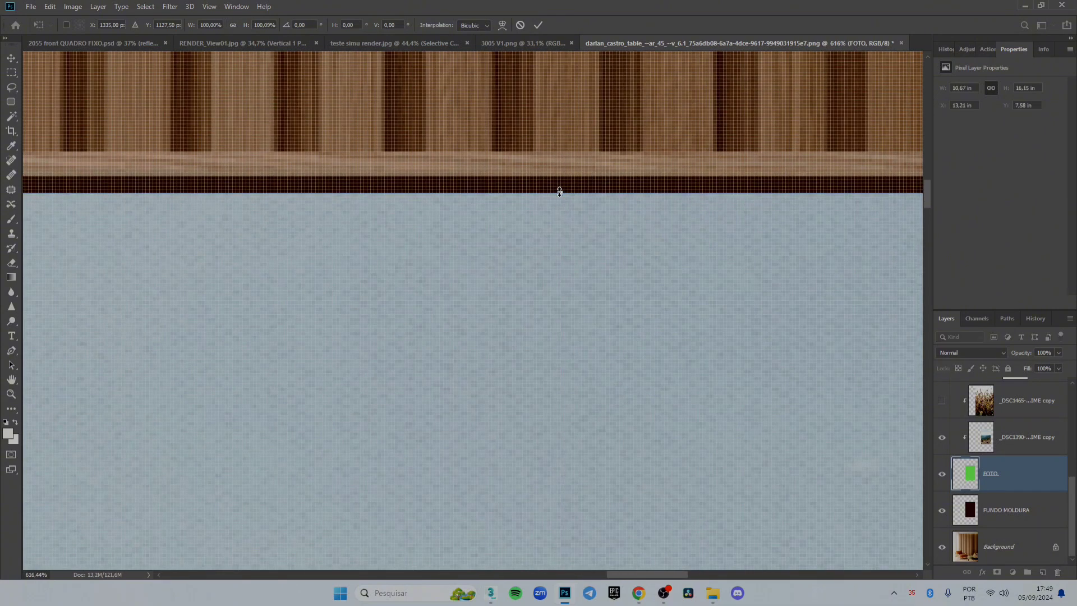
scroll(560, 192, "down", 6)
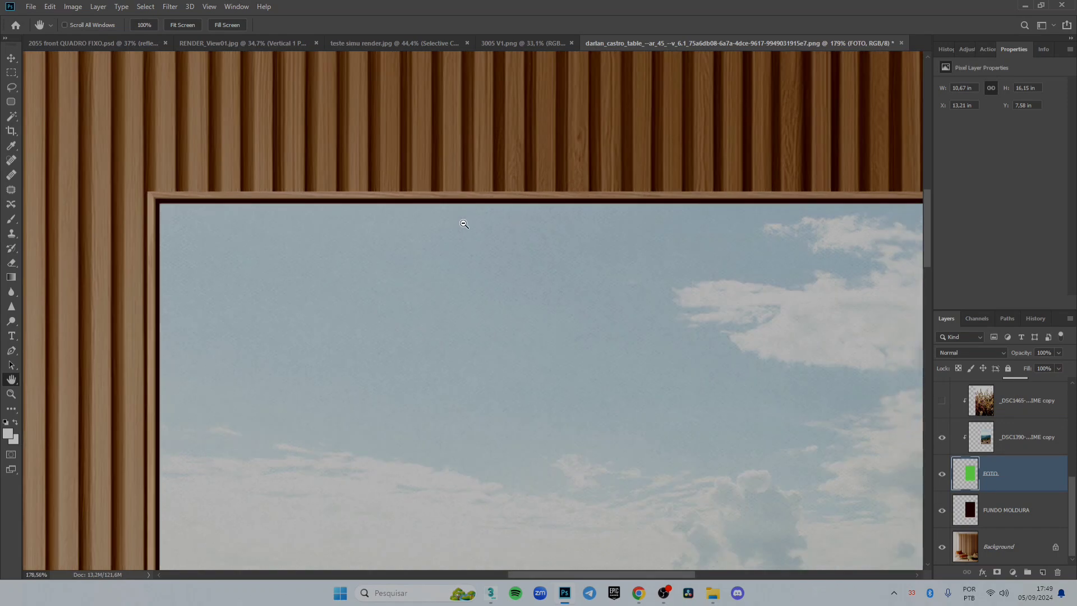
scroll(630, 282, "down", 3)
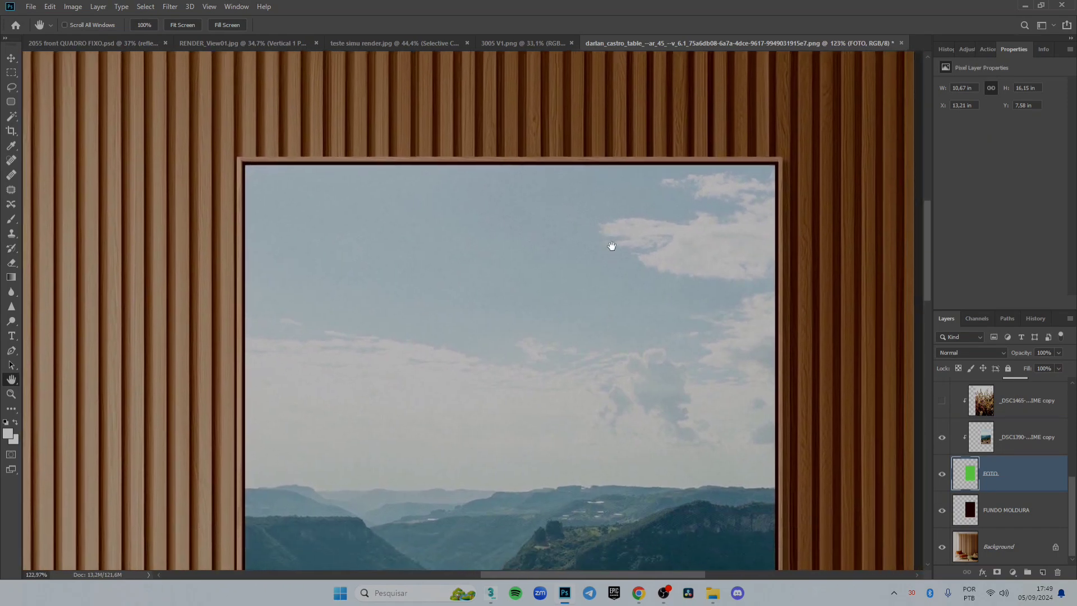
scroll(612, 246, "down", 3)
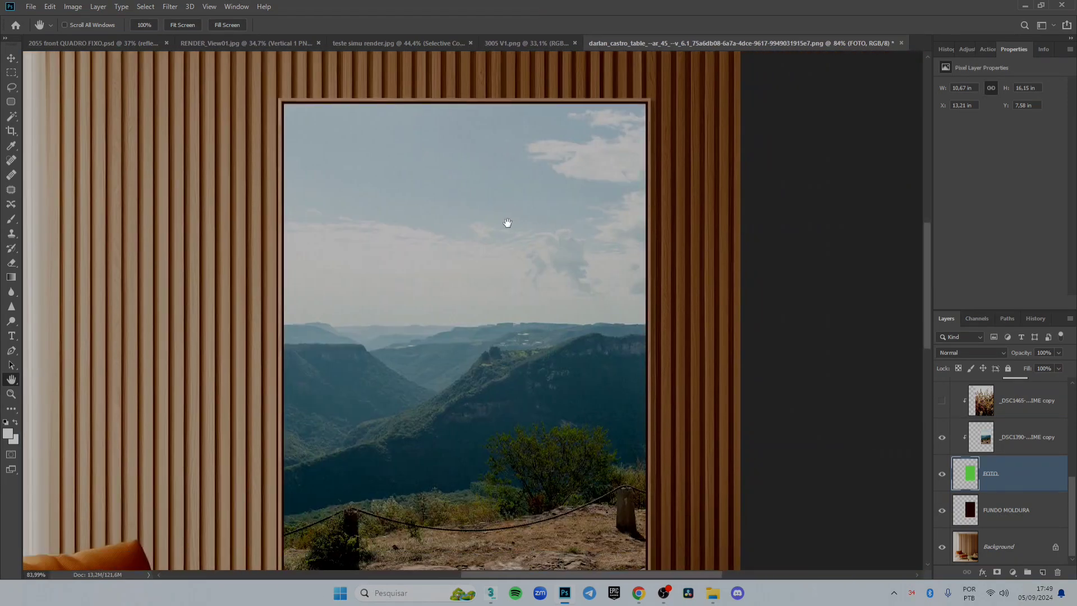
left_click_drag(495, 303, 511, 184)
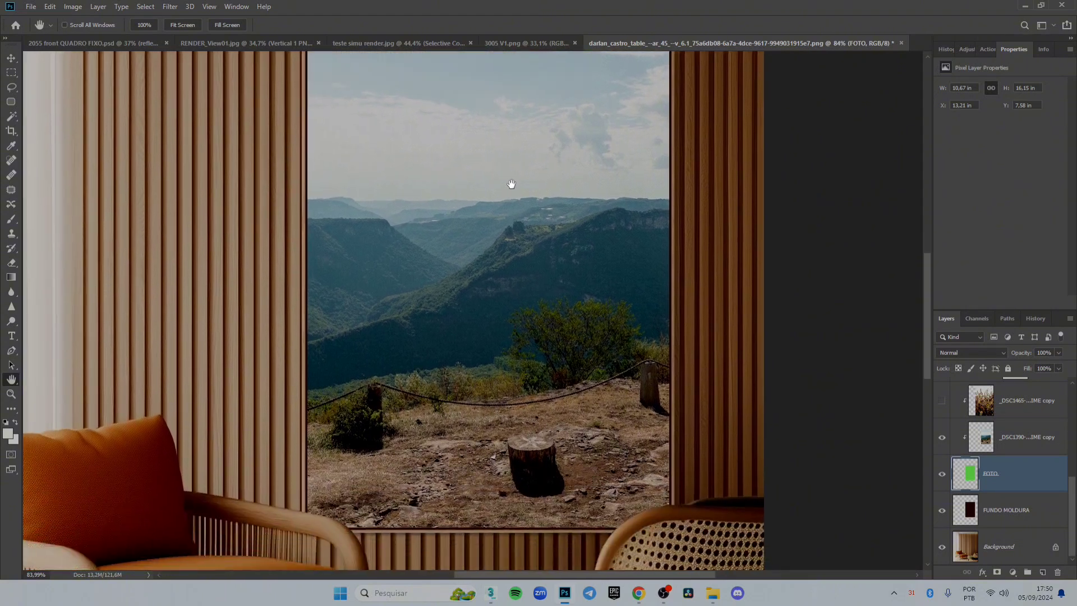
scroll(511, 184, "down", 6)
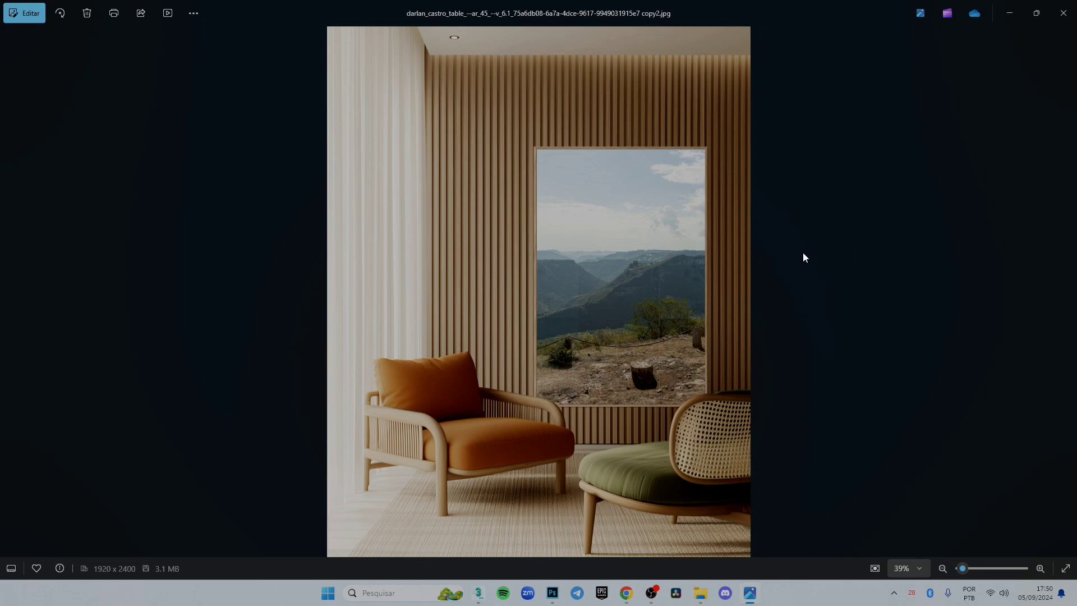
Step: Examine the exported JPEG of the room mockup up close at 100% in the image viewer
scroll(649, 355, "up", 5)
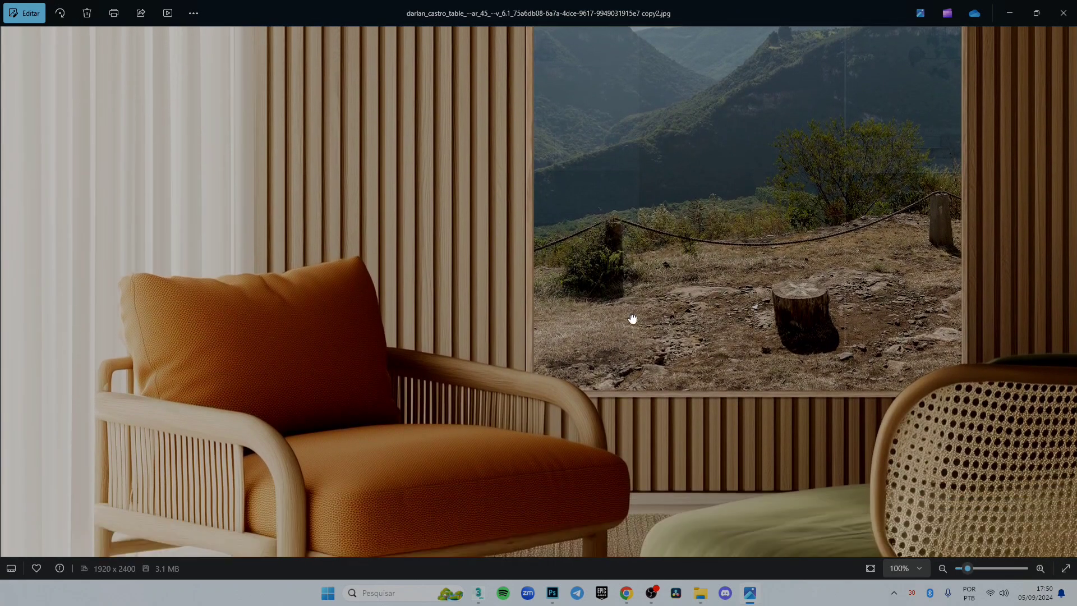